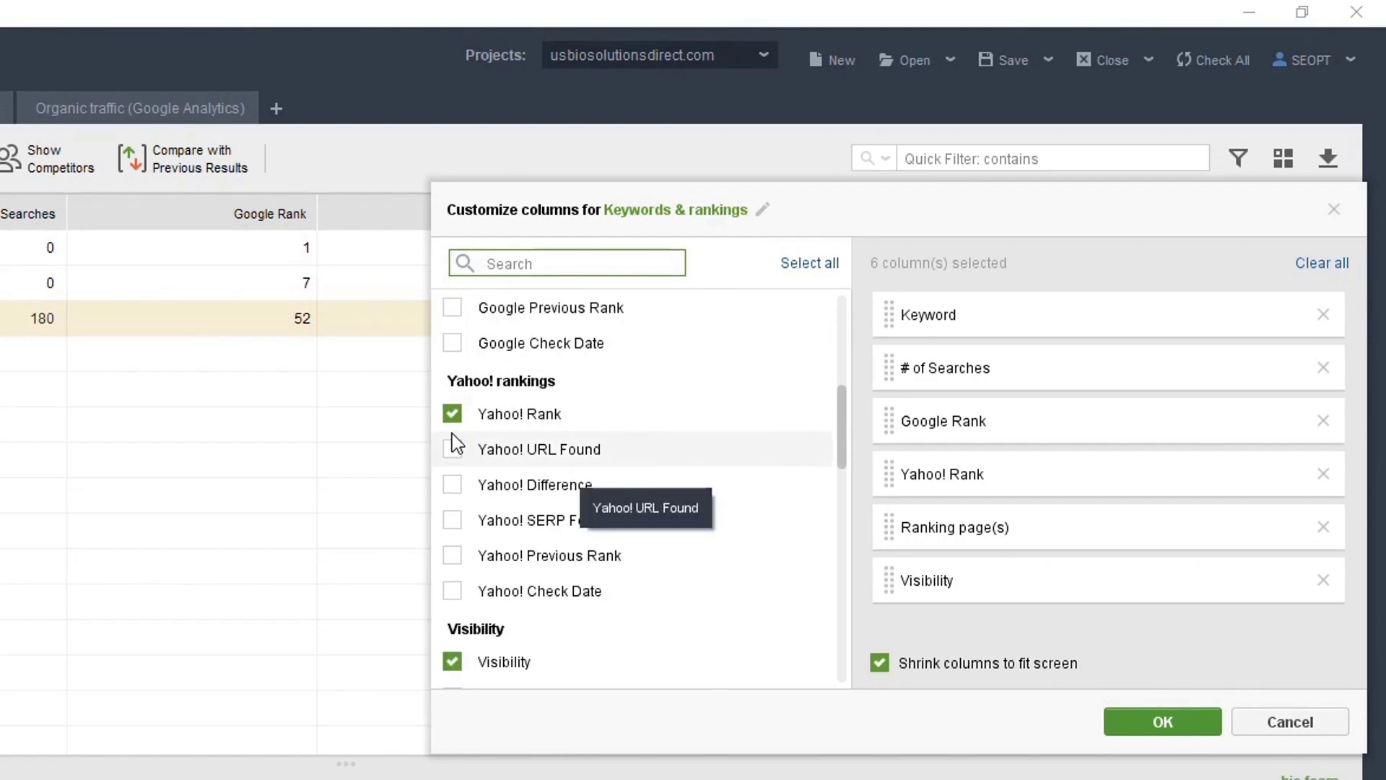
- Remove the Yahoo! Rank and Visibility columns from the Keywords & rankings workspace
{"action": "left_click", "coordinate": [452, 413]}
{"action": "scroll", "coordinate": [722, 506], "scroll_direction": "down", "scroll_amount": 1}
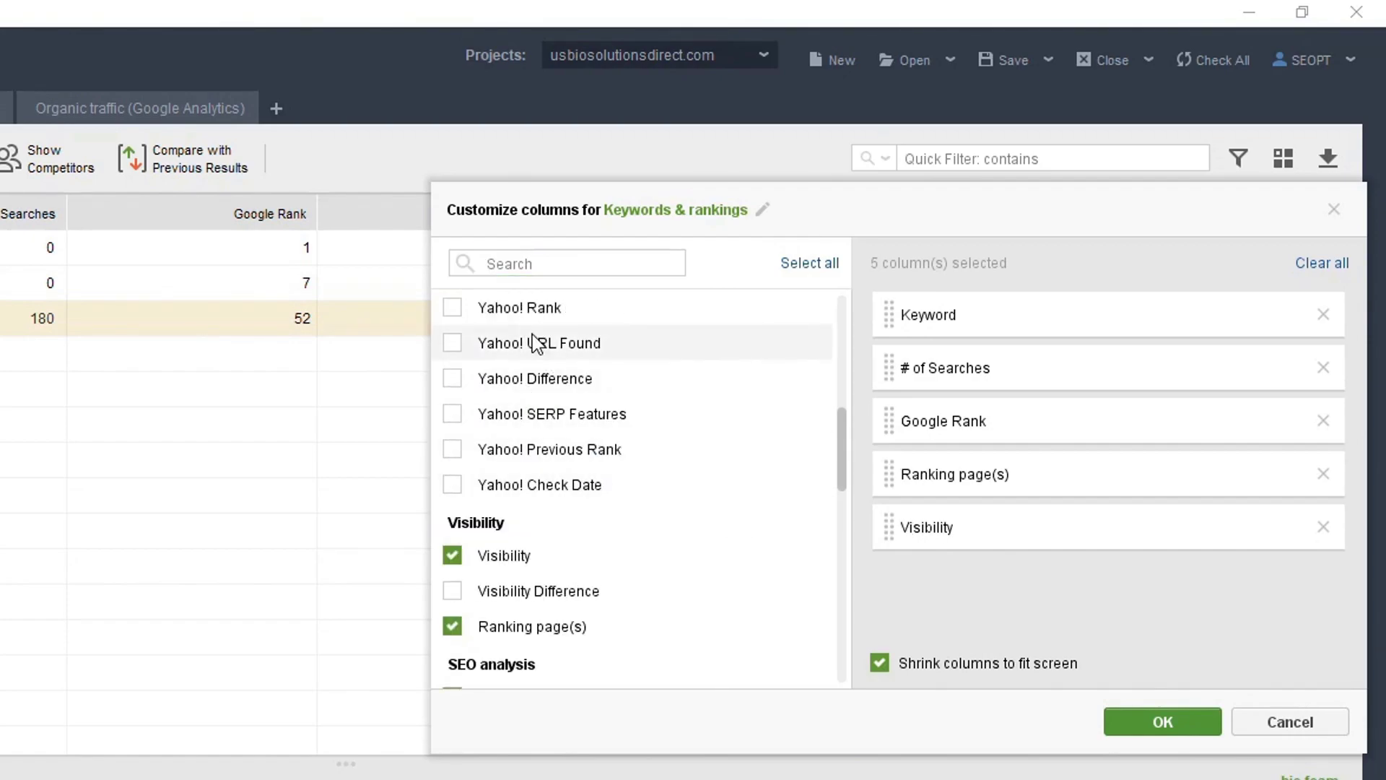
{"action": "scroll", "coordinate": [618, 435], "scroll_direction": "down", "scroll_amount": 1}
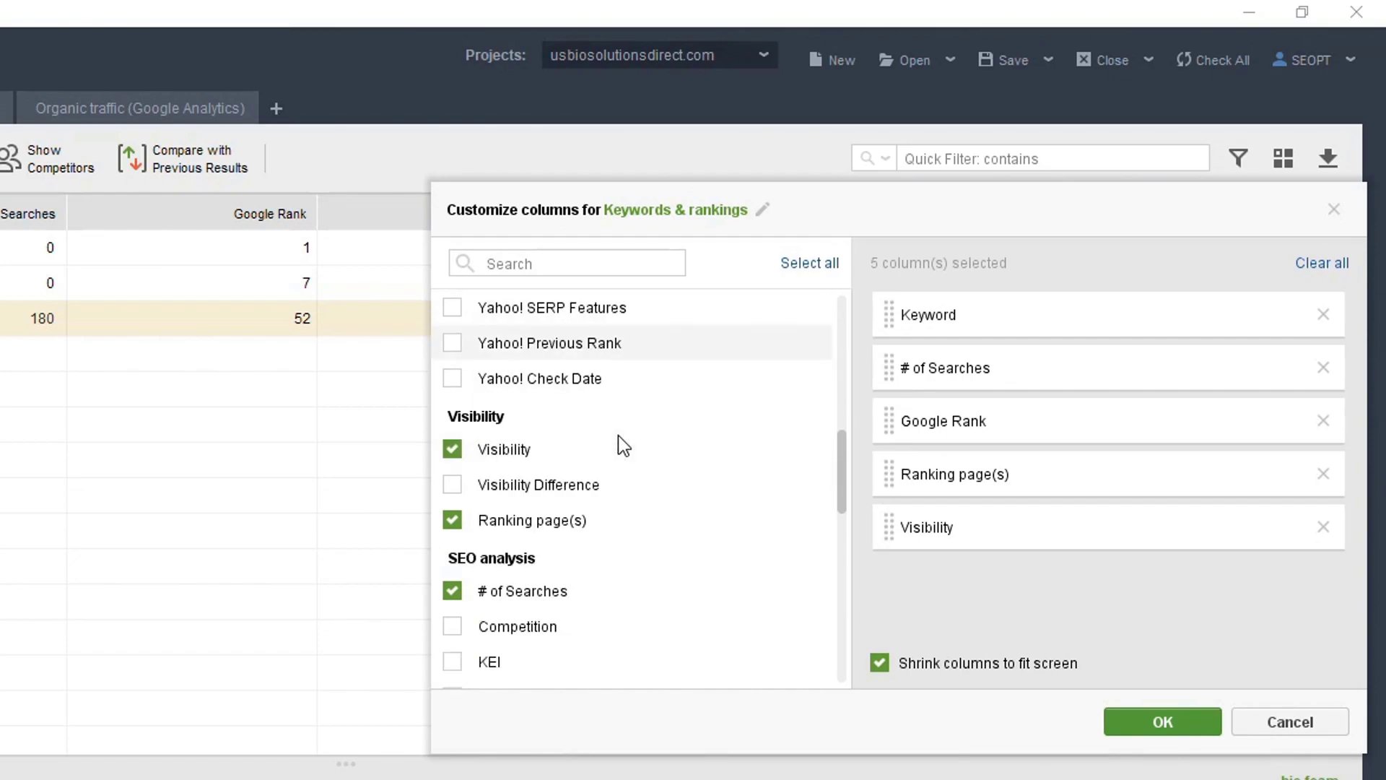
{"action": "scroll", "coordinate": [618, 435], "scroll_direction": "down", "scroll_amount": 1}
{"action": "left_click", "coordinate": [453, 342]}
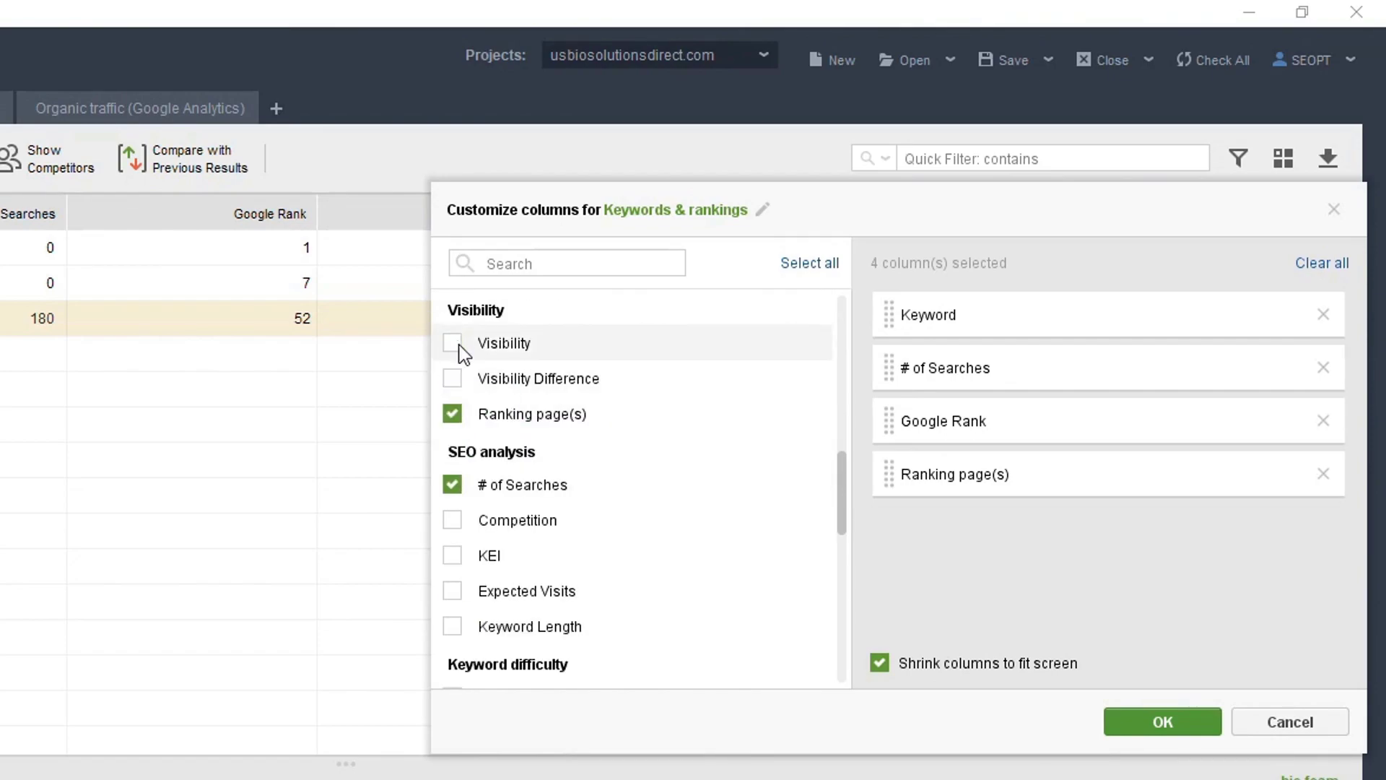
- Add the SEO analysis columns Competition, KEI, Expected Visits and Keyword Length to the selected columns
{"action": "scroll", "coordinate": [639, 441], "scroll_direction": "down", "scroll_amount": 1}
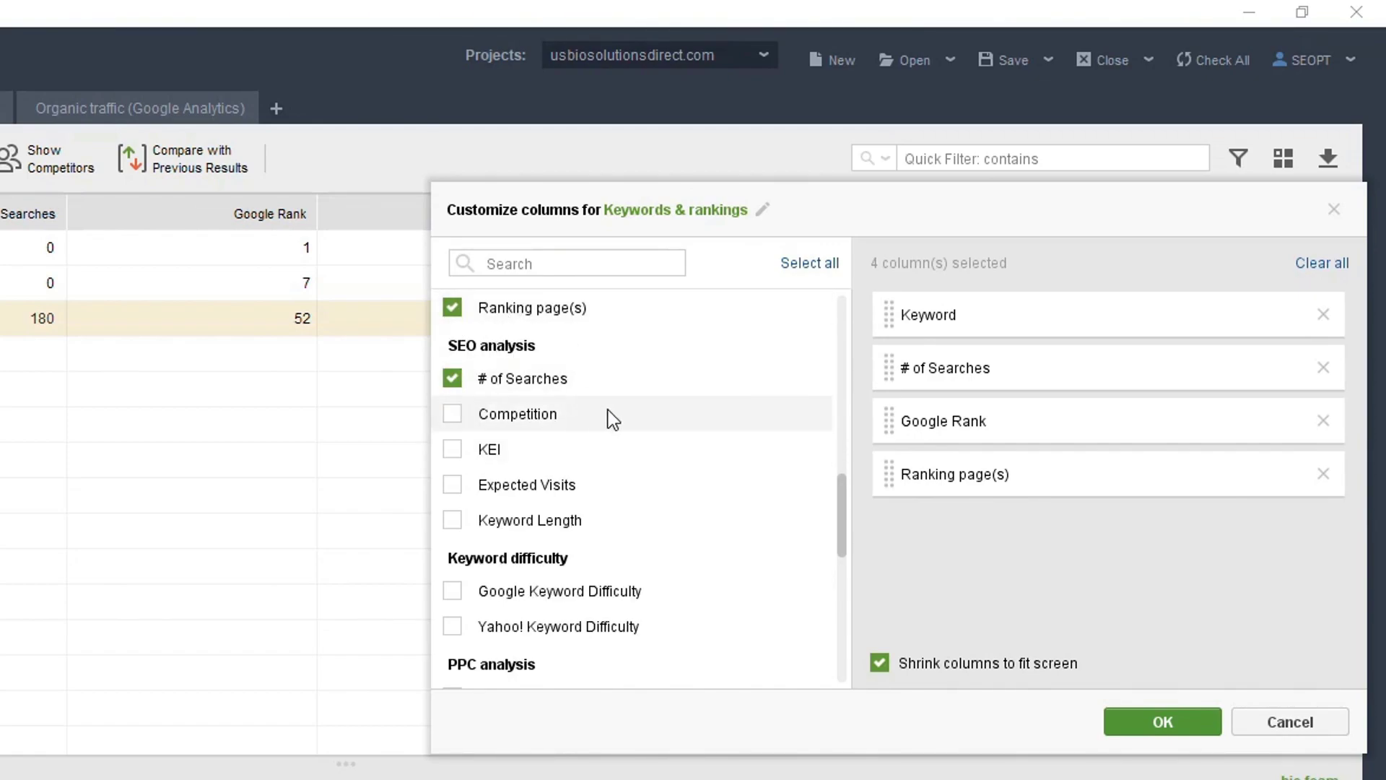
{"action": "left_click", "coordinate": [452, 413]}
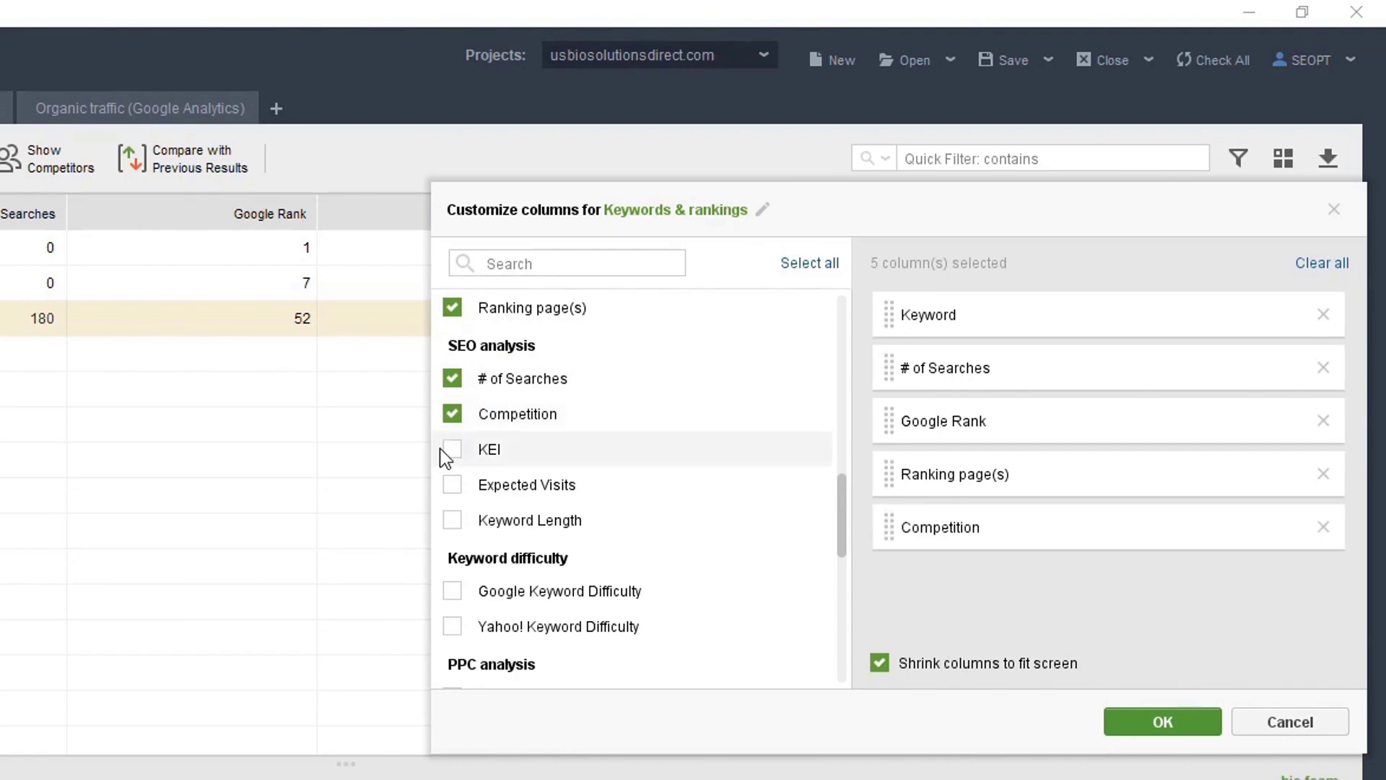
{"action": "left_click", "coordinate": [454, 449]}
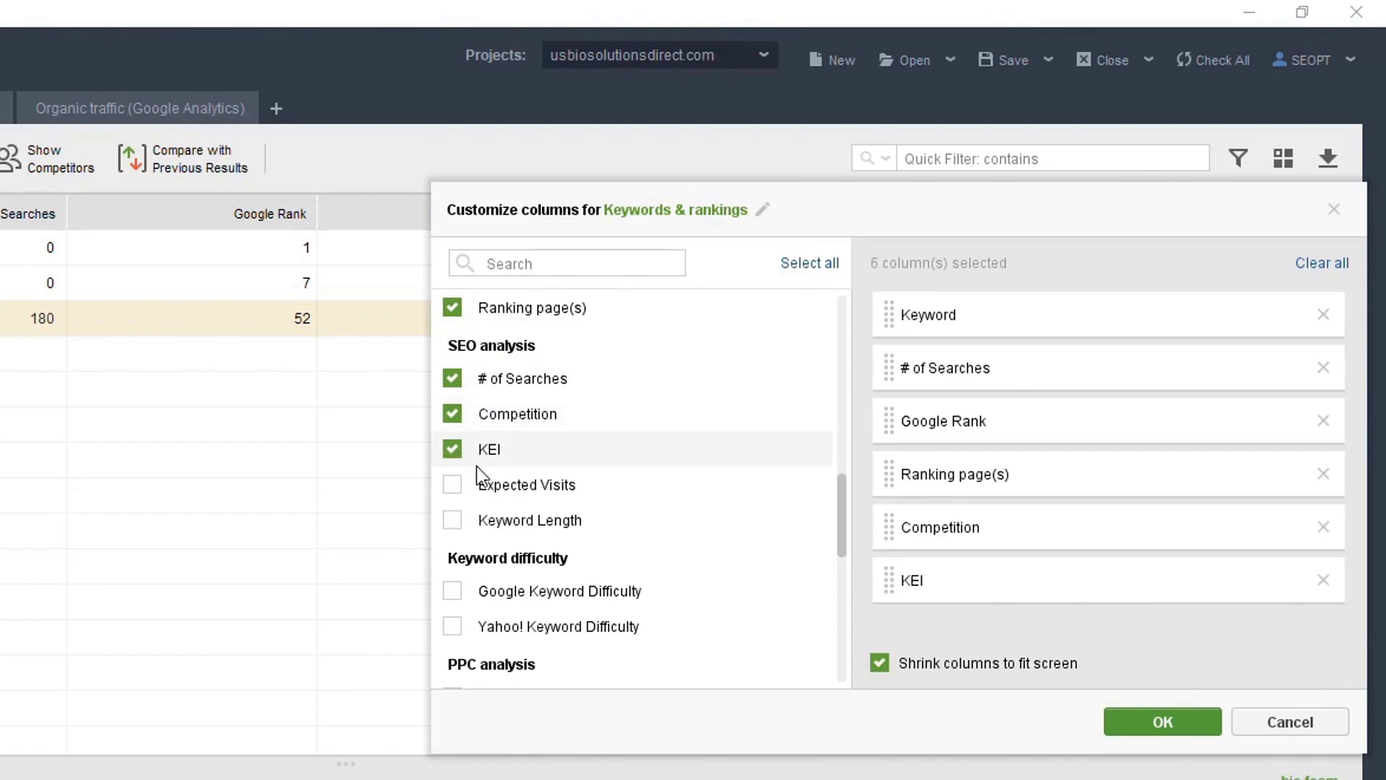
{"action": "left_click", "coordinate": [453, 485]}
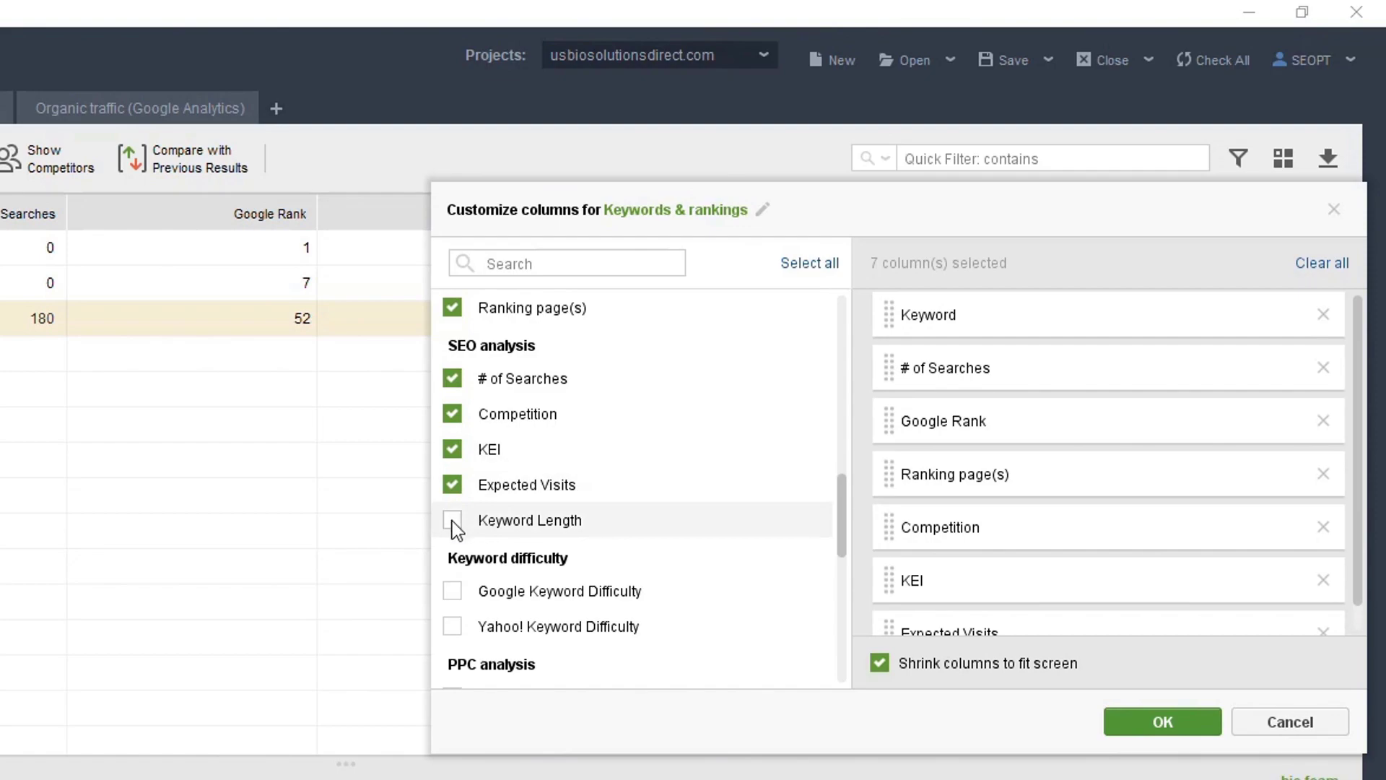
{"action": "left_click", "coordinate": [453, 521]}
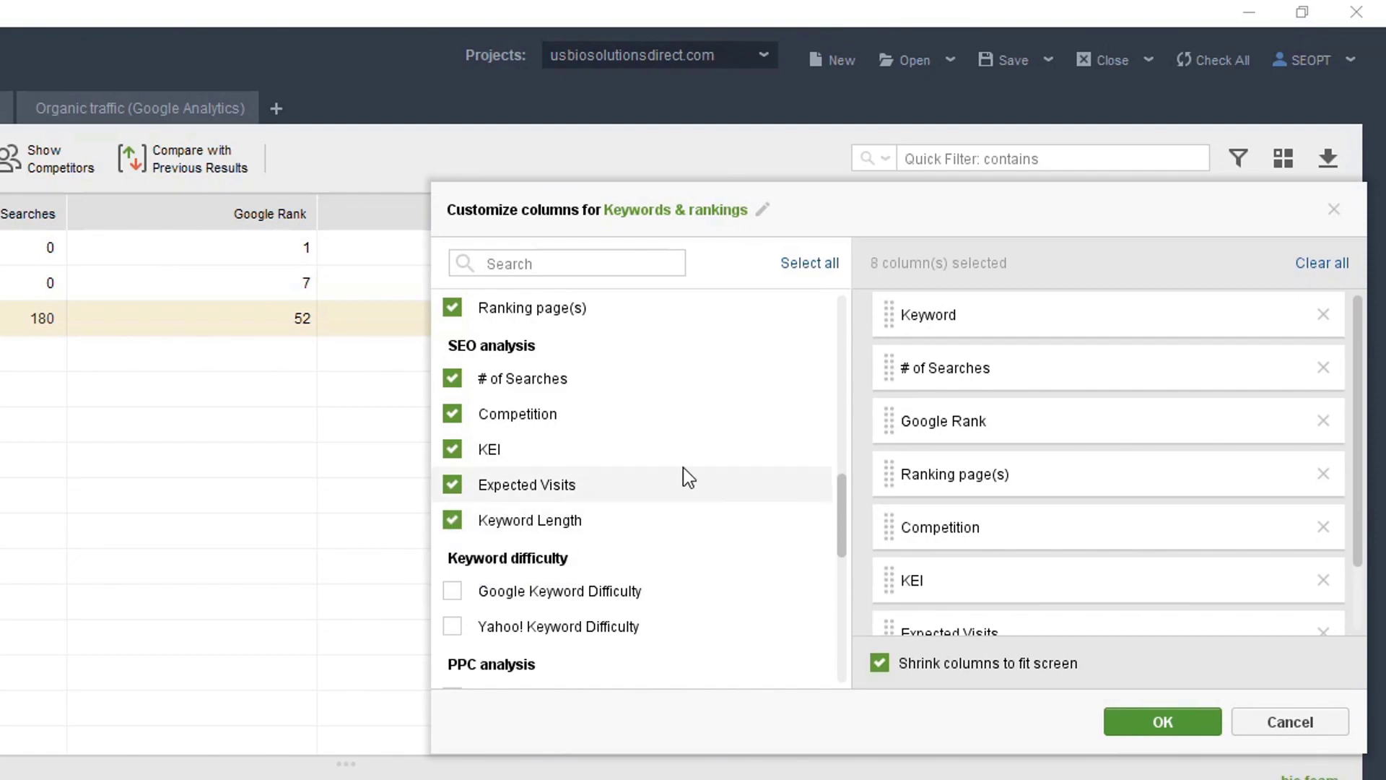
- Add the Google Keyword Difficulty and Cost Per Click columns to the selection
{"action": "scroll", "coordinate": [683, 469], "scroll_direction": "down", "scroll_amount": 3}
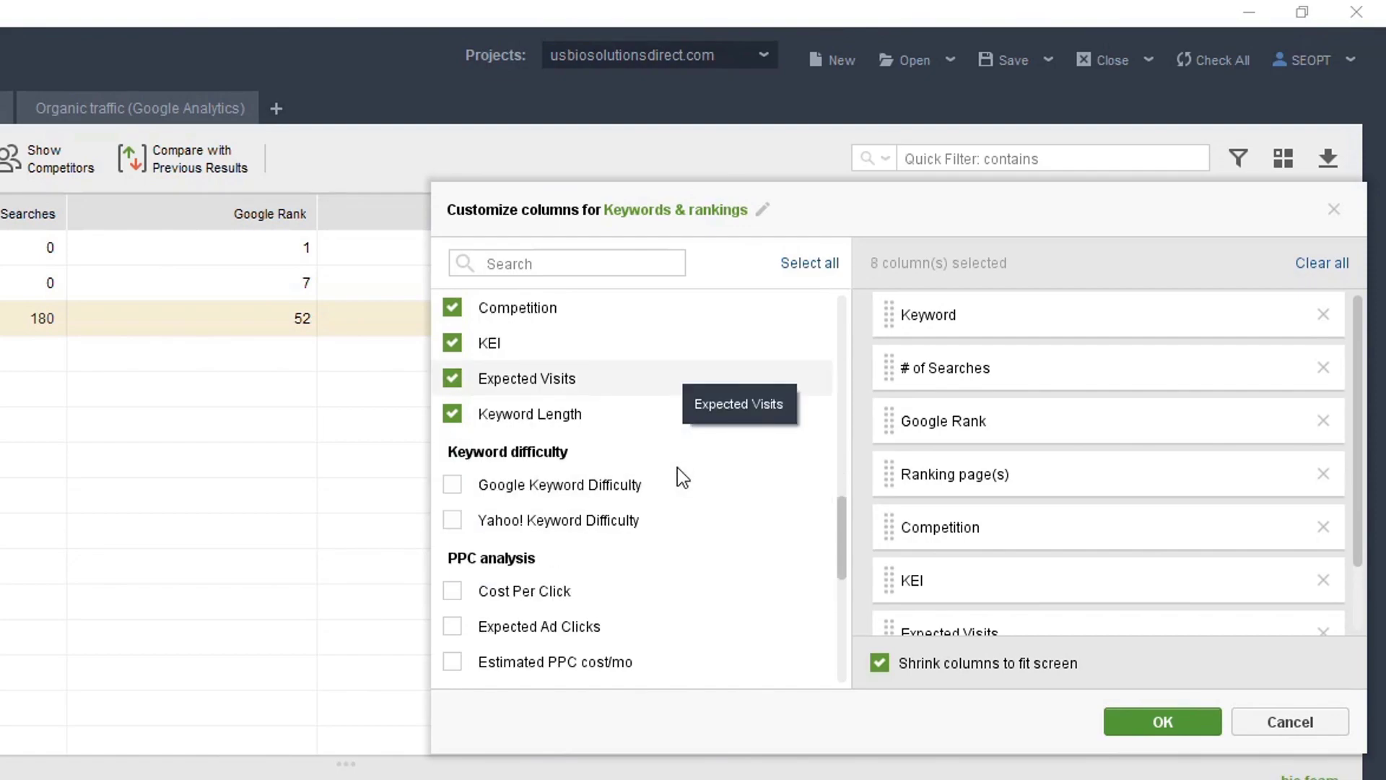
{"action": "left_click", "coordinate": [452, 484]}
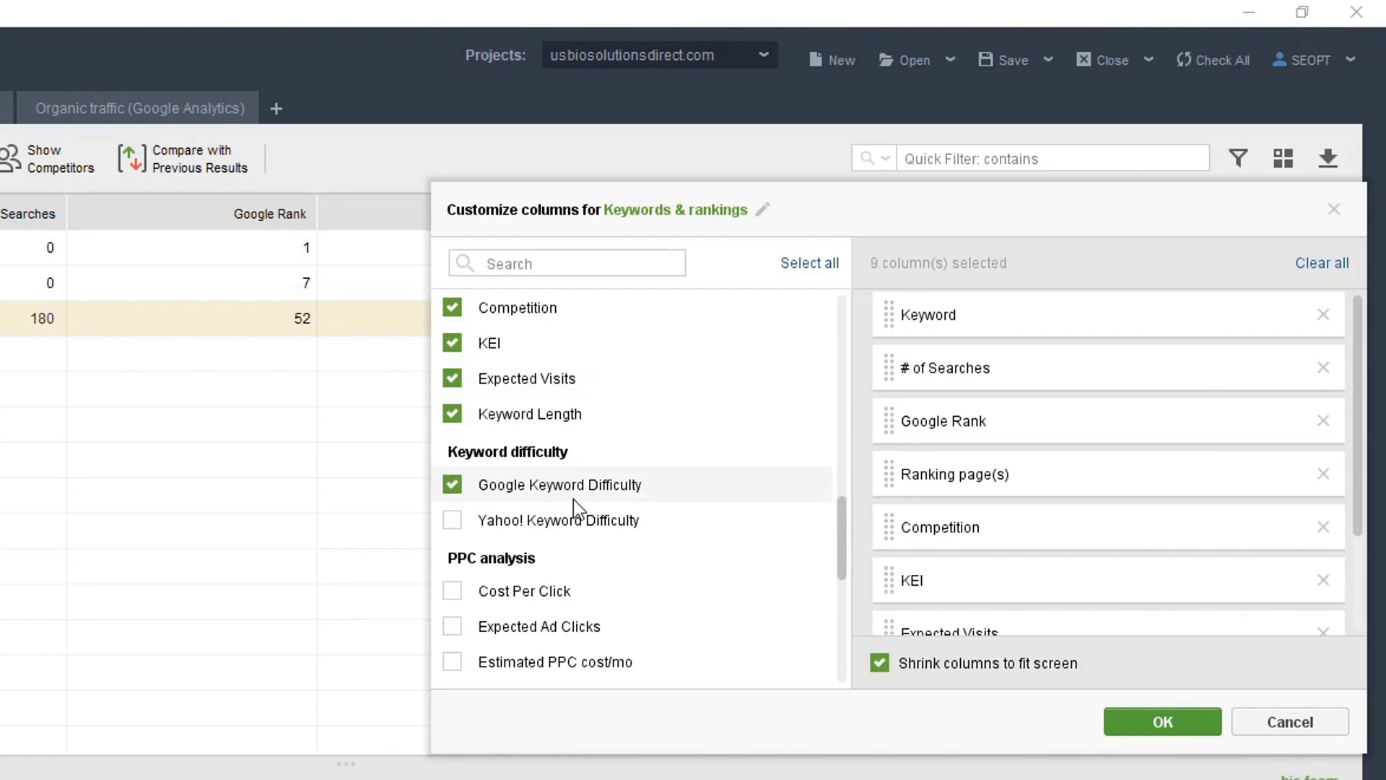
{"action": "scroll", "coordinate": [649, 498], "scroll_direction": "down", "scroll_amount": 3}
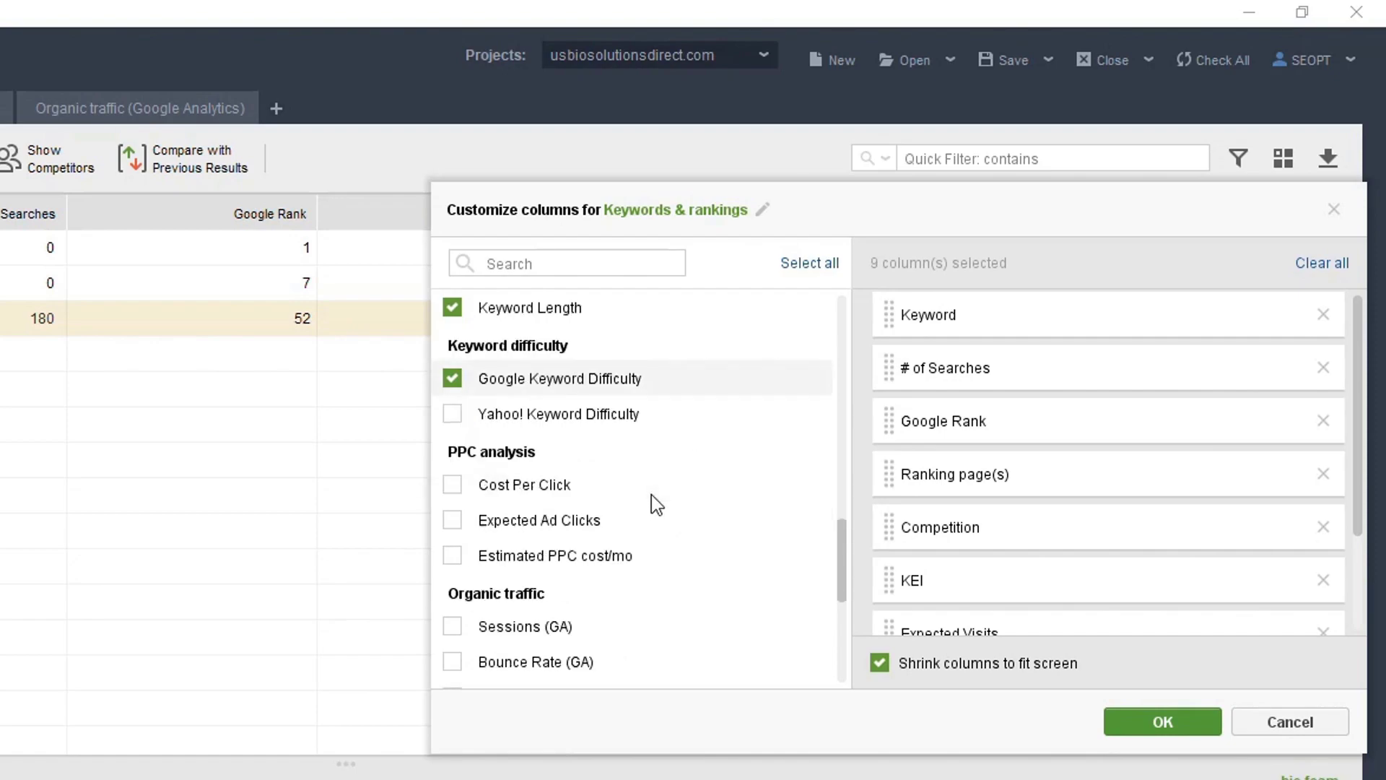
{"action": "left_click", "coordinate": [457, 484]}
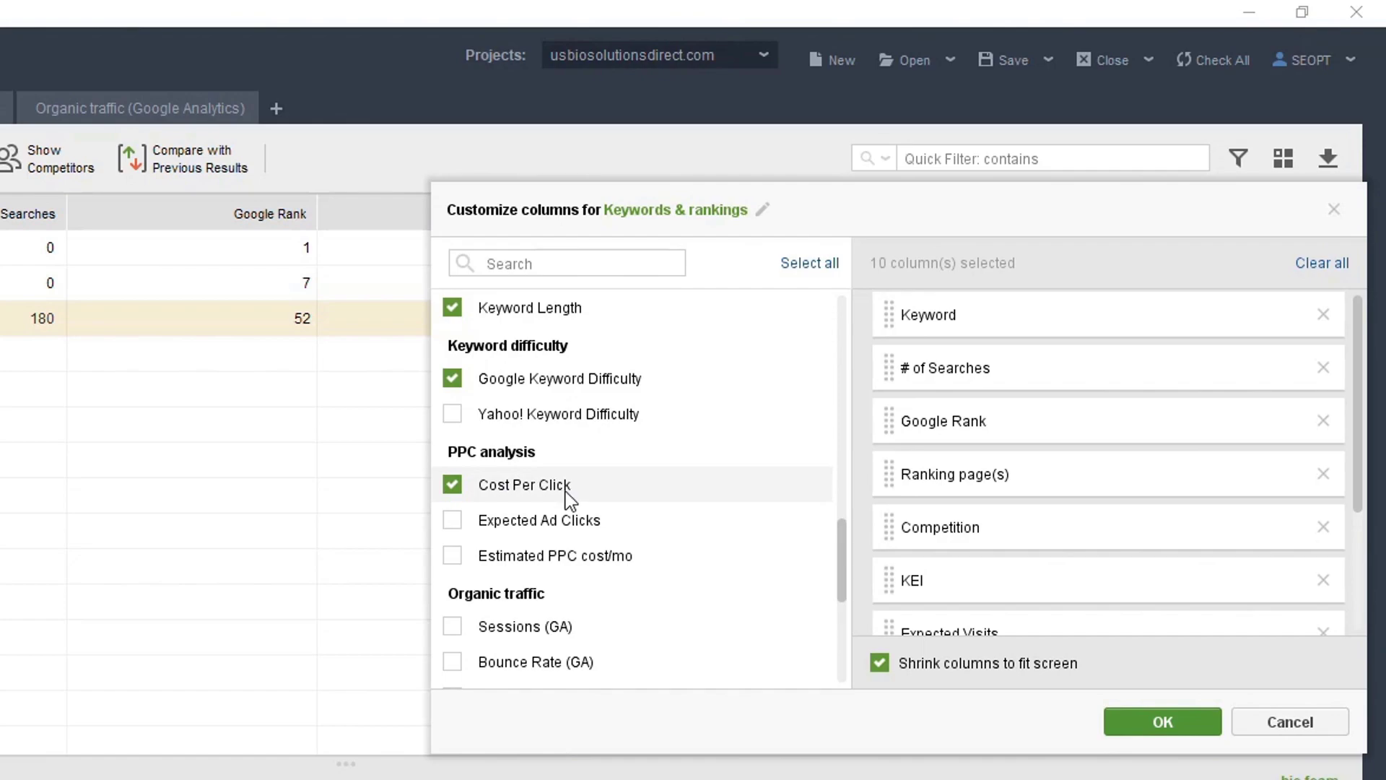
- Review the remaining available columns, including Organic traffic and Google Search Console, and apply the column selection
{"action": "scroll", "coordinate": [705, 501], "scroll_direction": "down", "scroll_amount": 3}
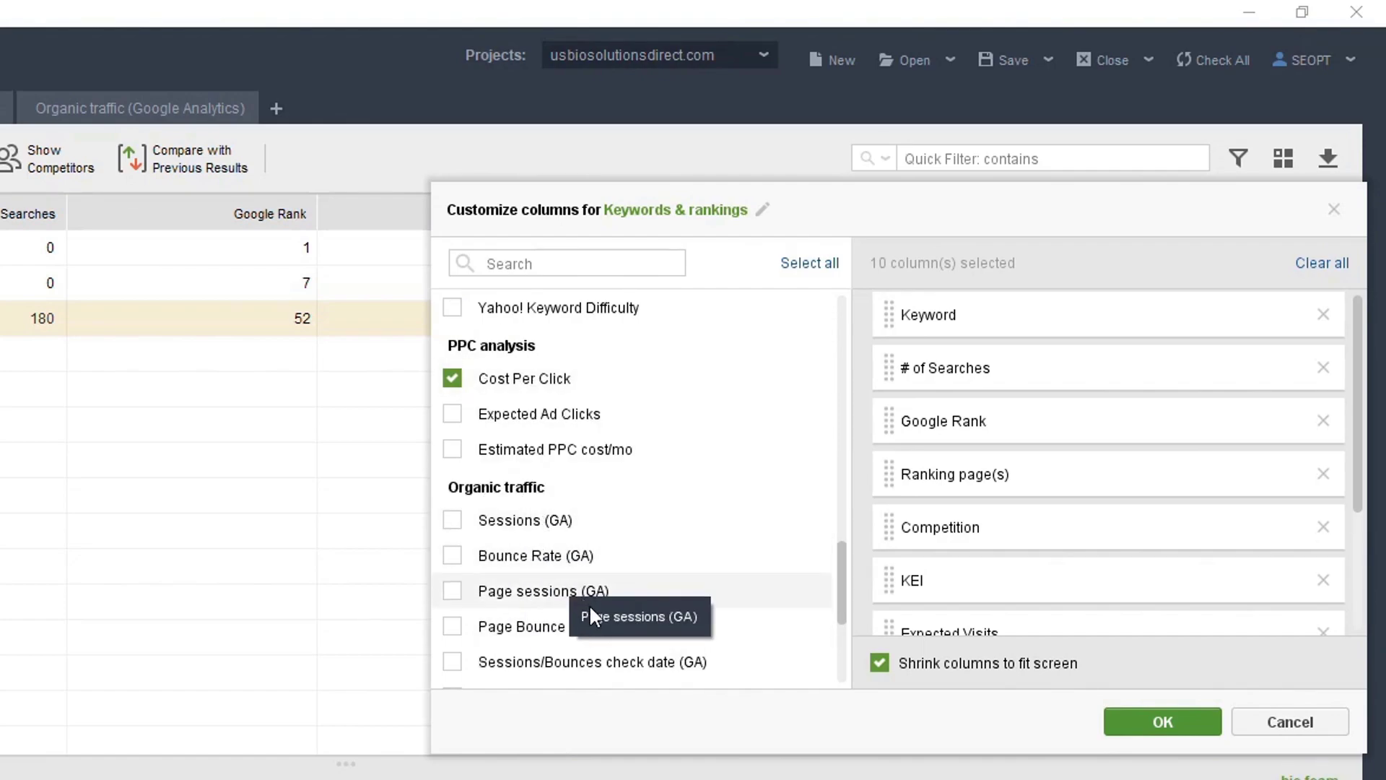
{"action": "scroll", "coordinate": [717, 529], "scroll_direction": "down", "scroll_amount": 6}
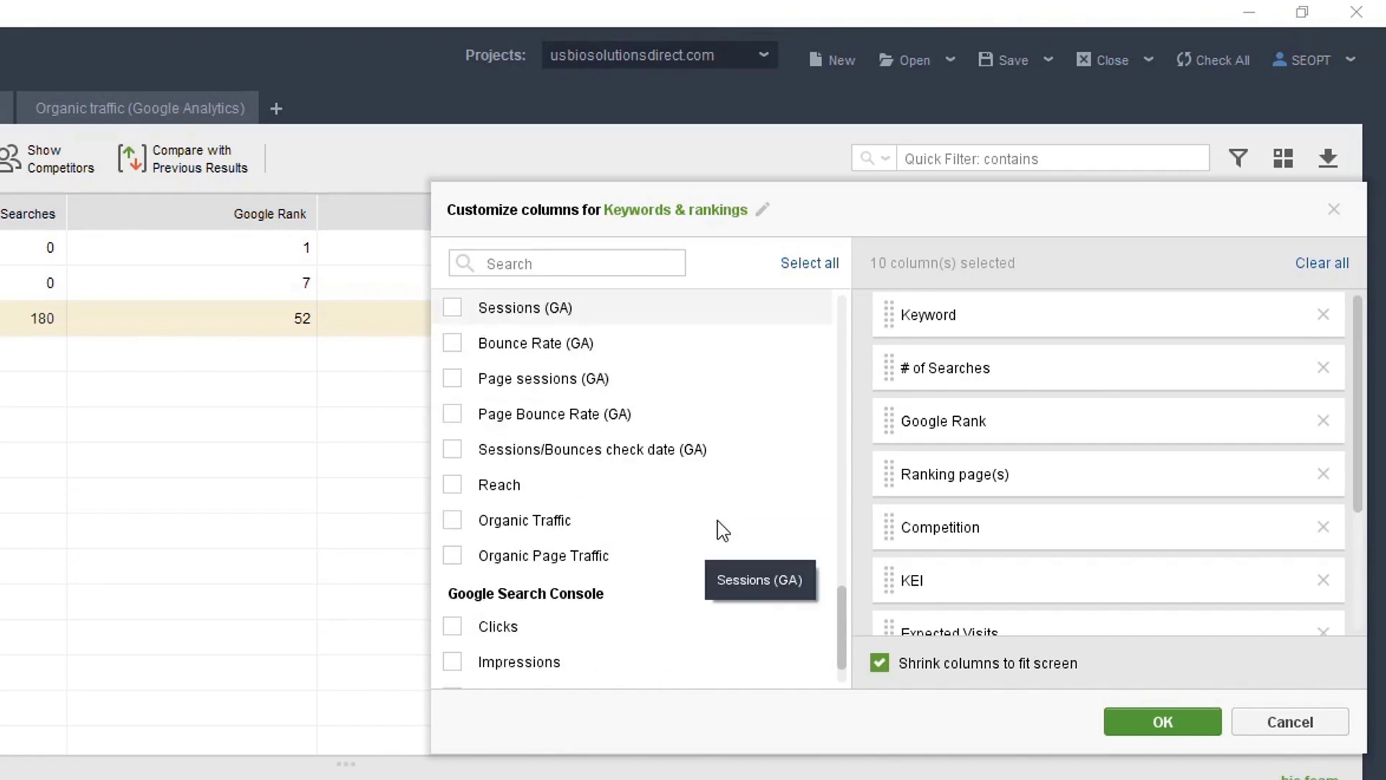
{"action": "scroll", "coordinate": [722, 531], "scroll_direction": "down", "scroll_amount": 2}
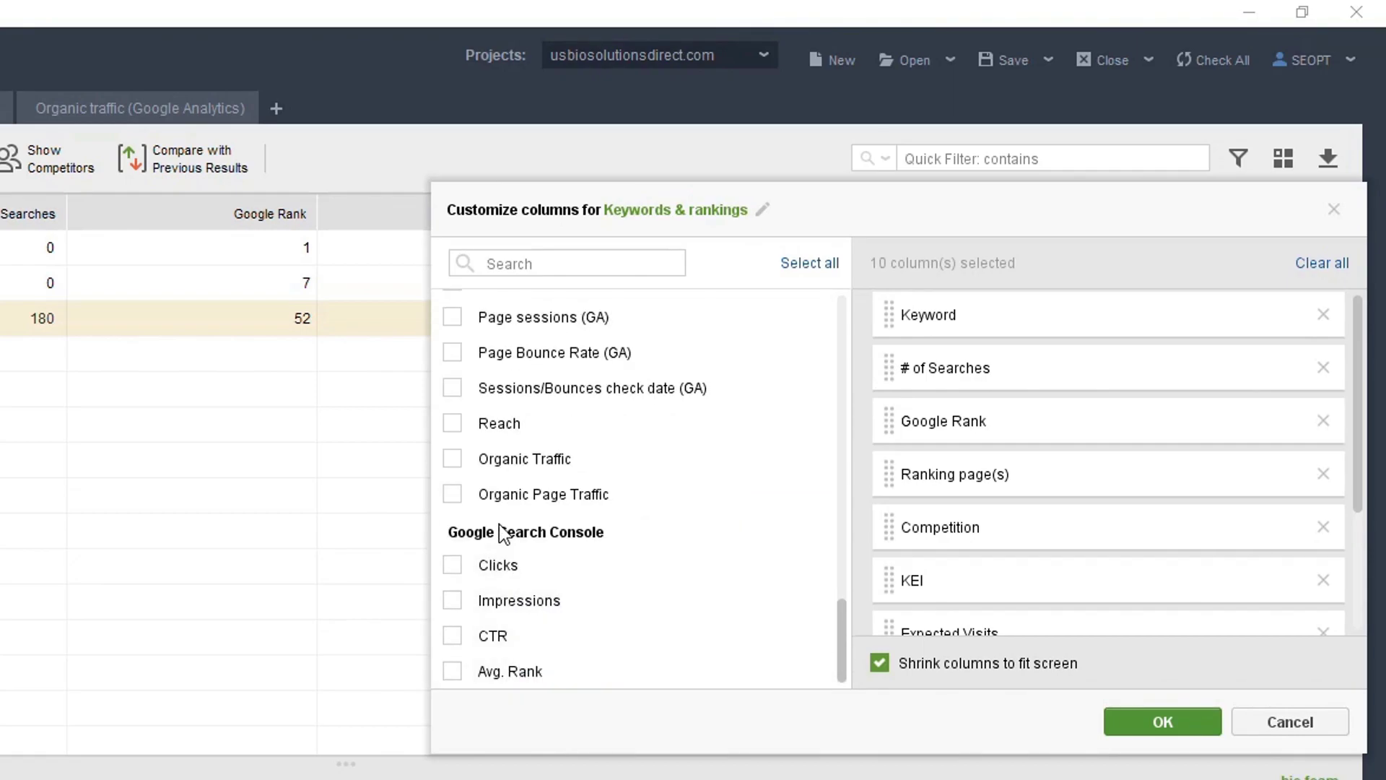
{"action": "scroll", "coordinate": [640, 538], "scroll_direction": "up", "scroll_amount": 6}
{"action": "scroll", "coordinate": [640, 538], "scroll_direction": "up", "scroll_amount": 6}
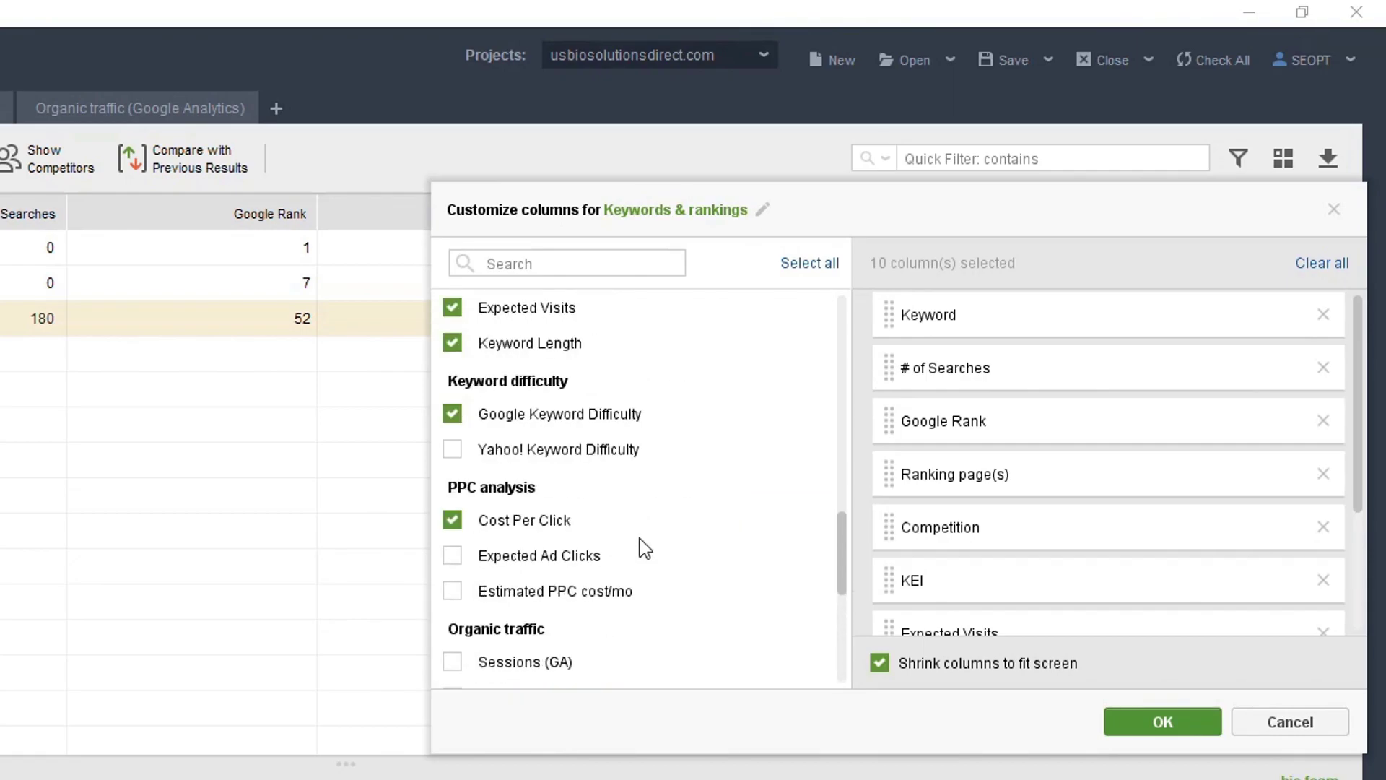
{"action": "scroll", "coordinate": [639, 538], "scroll_direction": "up", "scroll_amount": 9}
{"action": "scroll", "coordinate": [639, 539], "scroll_direction": "up", "scroll_amount": 3}
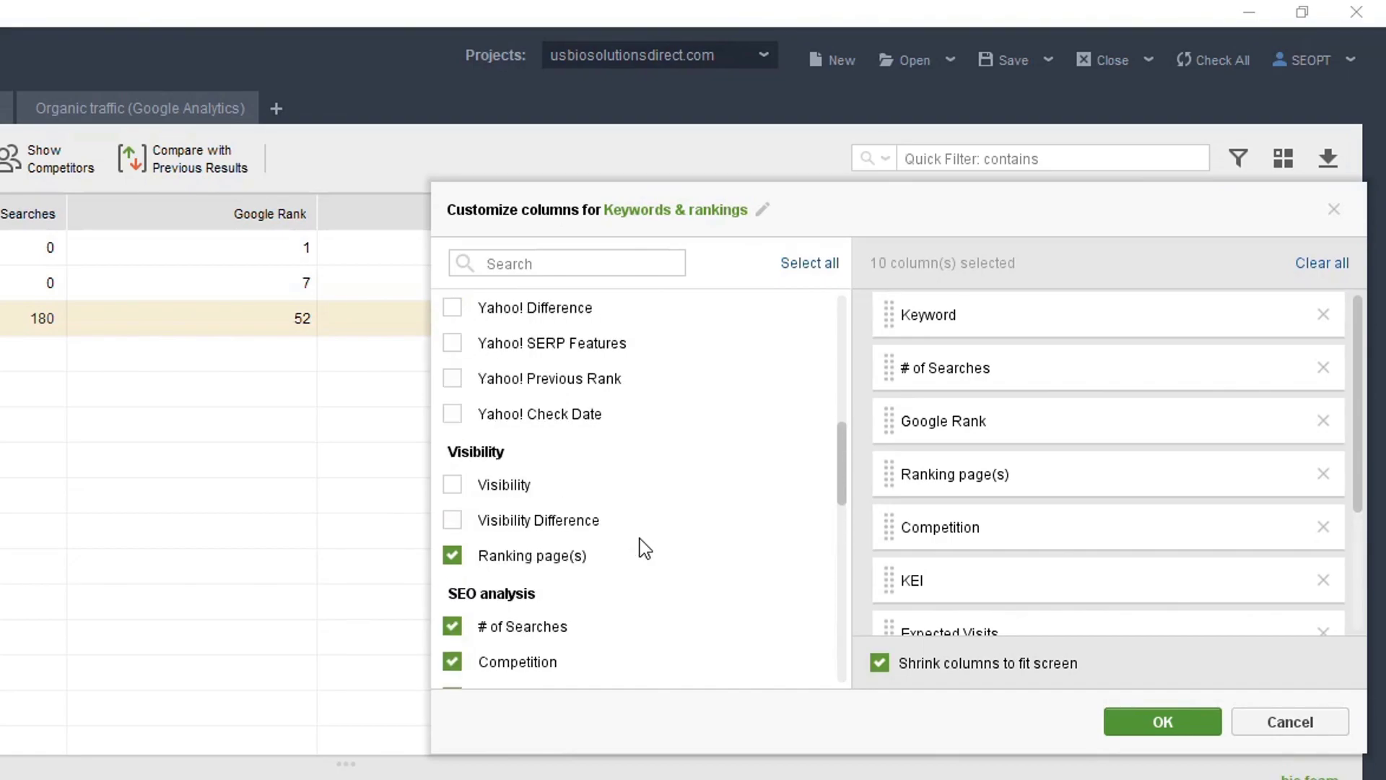
{"action": "scroll", "coordinate": [640, 539], "scroll_direction": "up", "scroll_amount": 9}
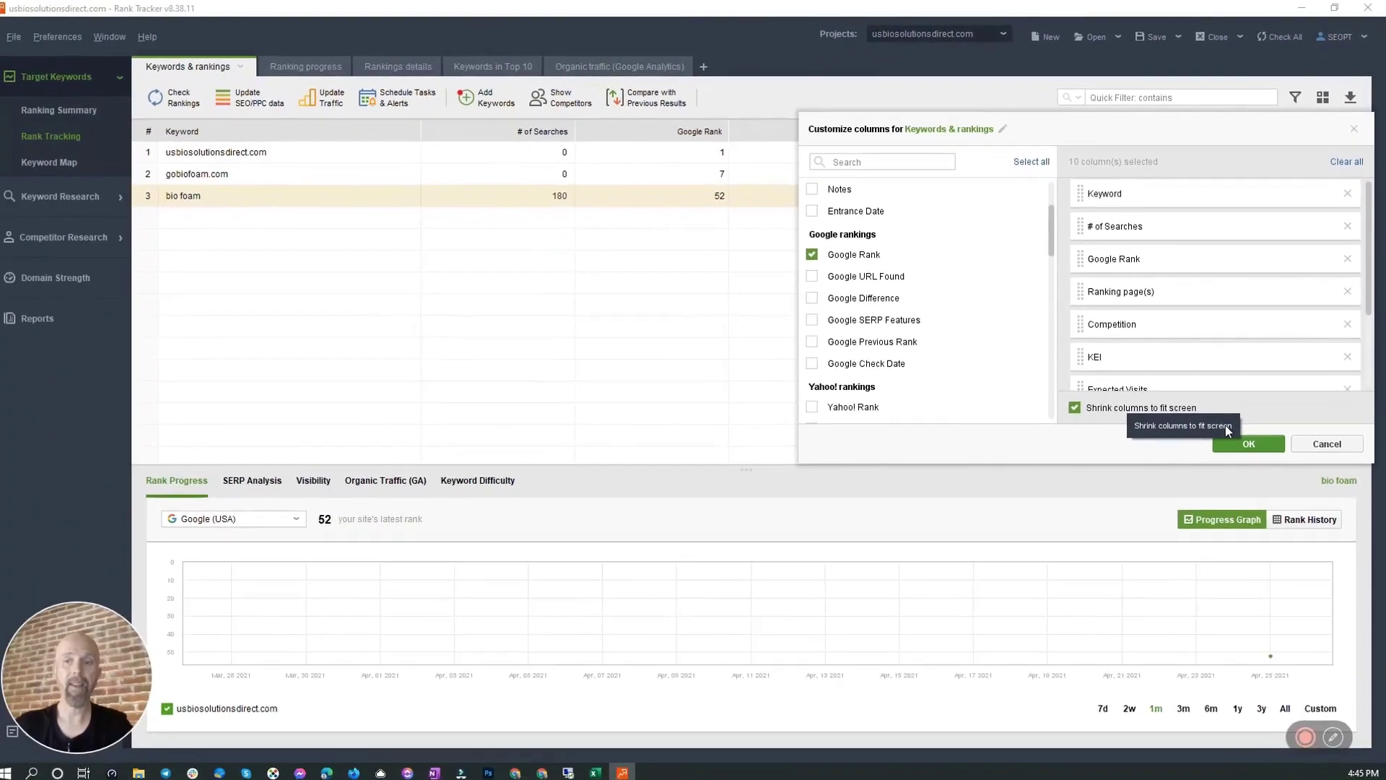
{"action": "left_click", "coordinate": [1162, 721]}
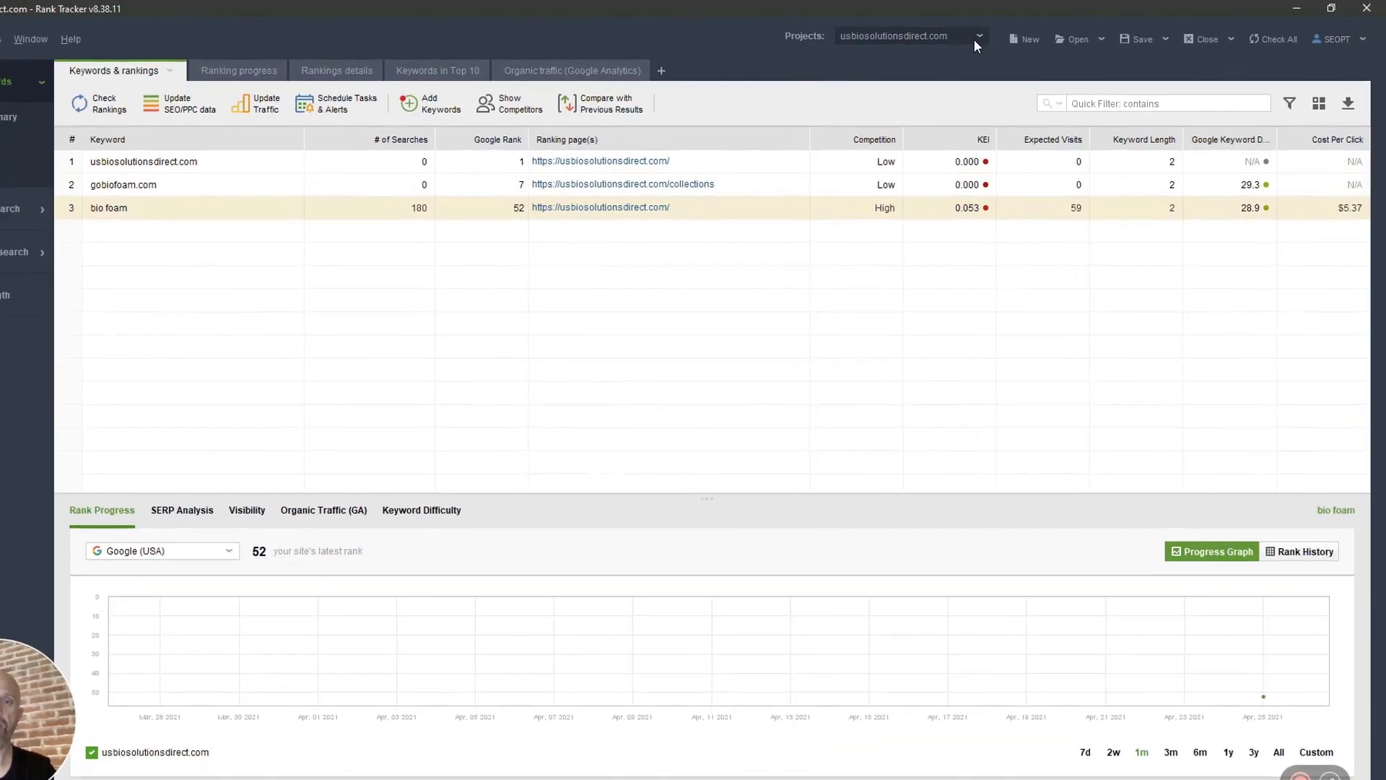
- Switch to the dplinteriors.co.uk project
{"action": "left_click", "coordinate": [1004, 33]}
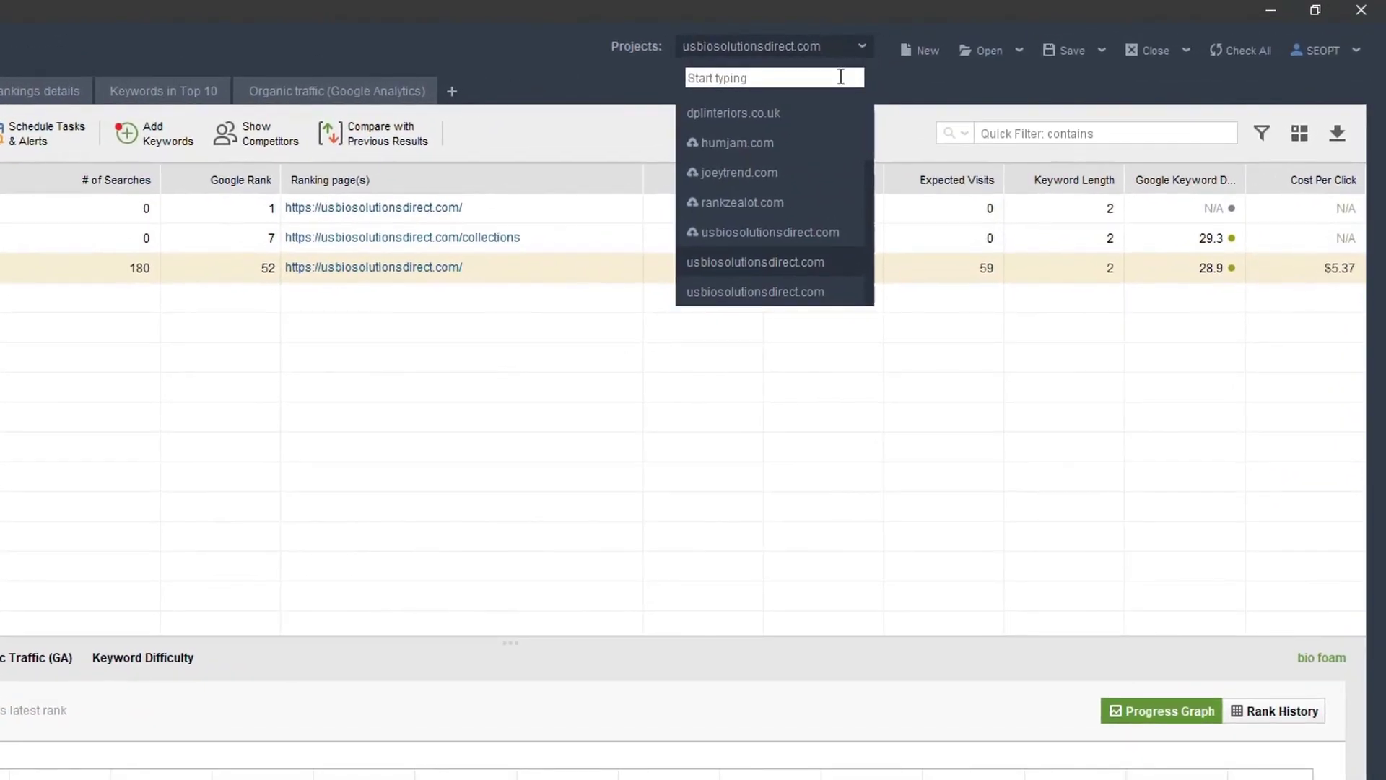
{"action": "left_click", "coordinate": [771, 119]}
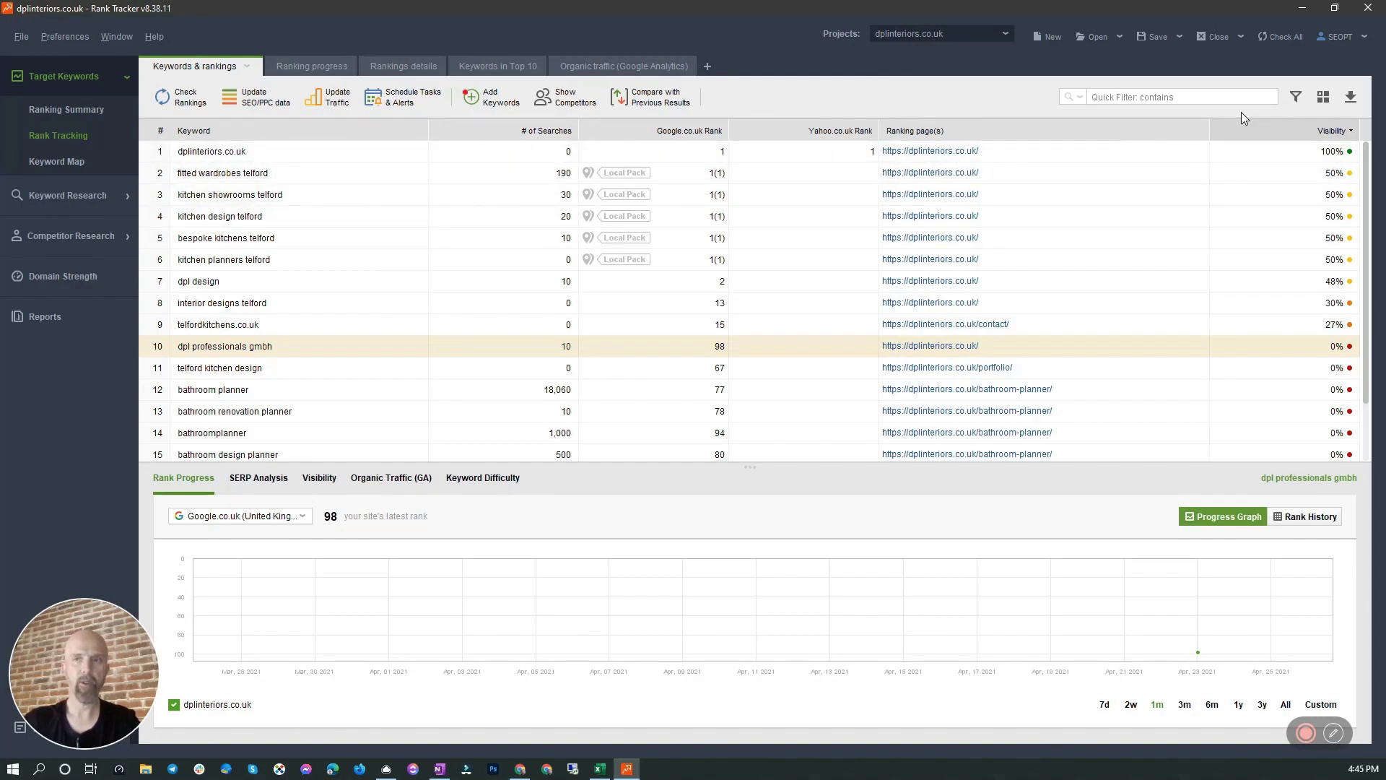
- Customize the Keywords & rankings columns of this project by removing Yahoo.co.uk Rank and Visibility
{"action": "left_click", "coordinate": [1327, 98]}
{"action": "scroll", "coordinate": [919, 292], "scroll_direction": "down", "scroll_amount": 5}
{"action": "scroll", "coordinate": [920, 288], "scroll_direction": "up", "scroll_amount": 1}
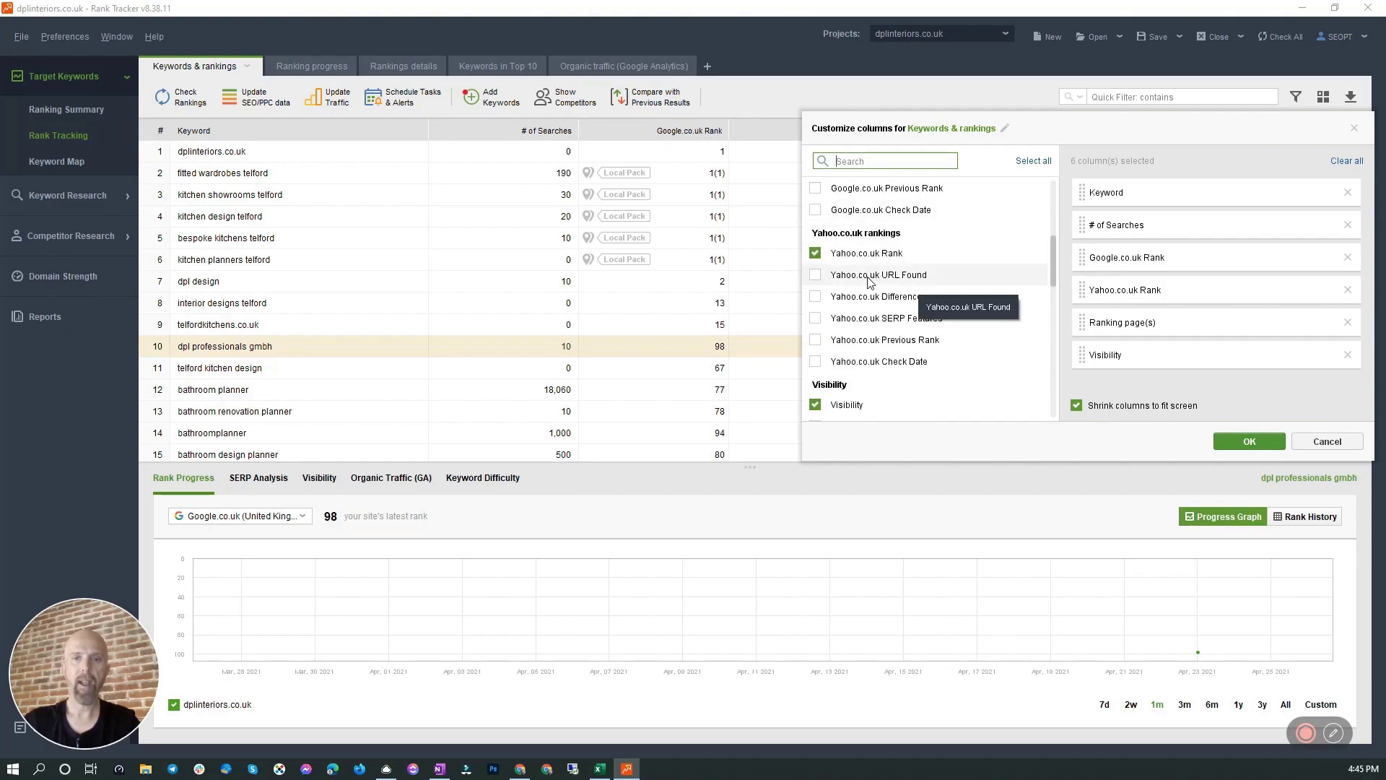
{"action": "left_click", "coordinate": [815, 257]}
{"action": "scroll", "coordinate": [917, 276], "scroll_direction": "up", "scroll_amount": 2}
{"action": "scroll", "coordinate": [895, 289], "scroll_direction": "down", "scroll_amount": 4}
{"action": "scroll", "coordinate": [861, 260], "scroll_direction": "up", "scroll_amount": 3}
{"action": "scroll", "coordinate": [924, 286], "scroll_direction": "down", "scroll_amount": 4}
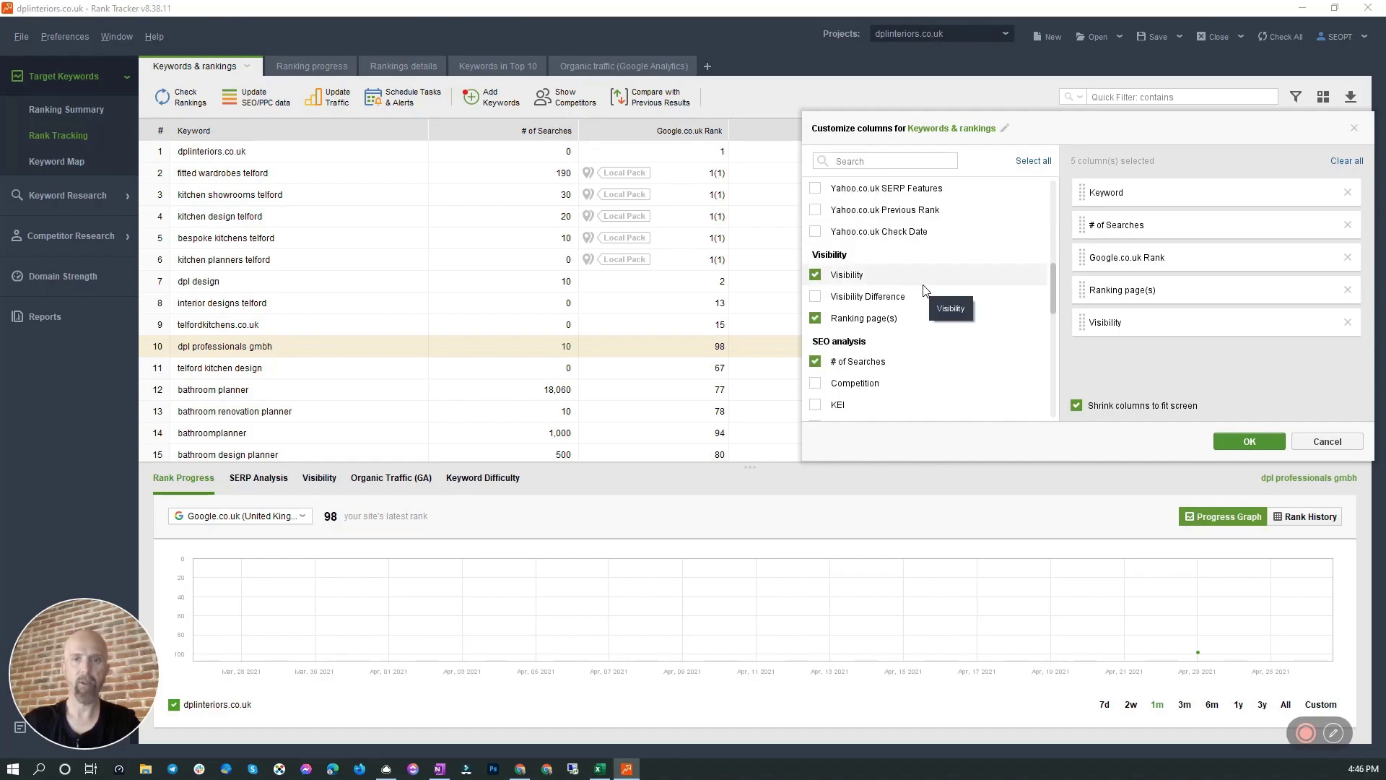
{"action": "left_click", "coordinate": [816, 275]}
- Add Competition, KEI, Expected Visits and Keyword Length to the dplinteriors.co.uk project's columns
{"action": "scroll", "coordinate": [913, 263], "scroll_direction": "down", "scroll_amount": 1}
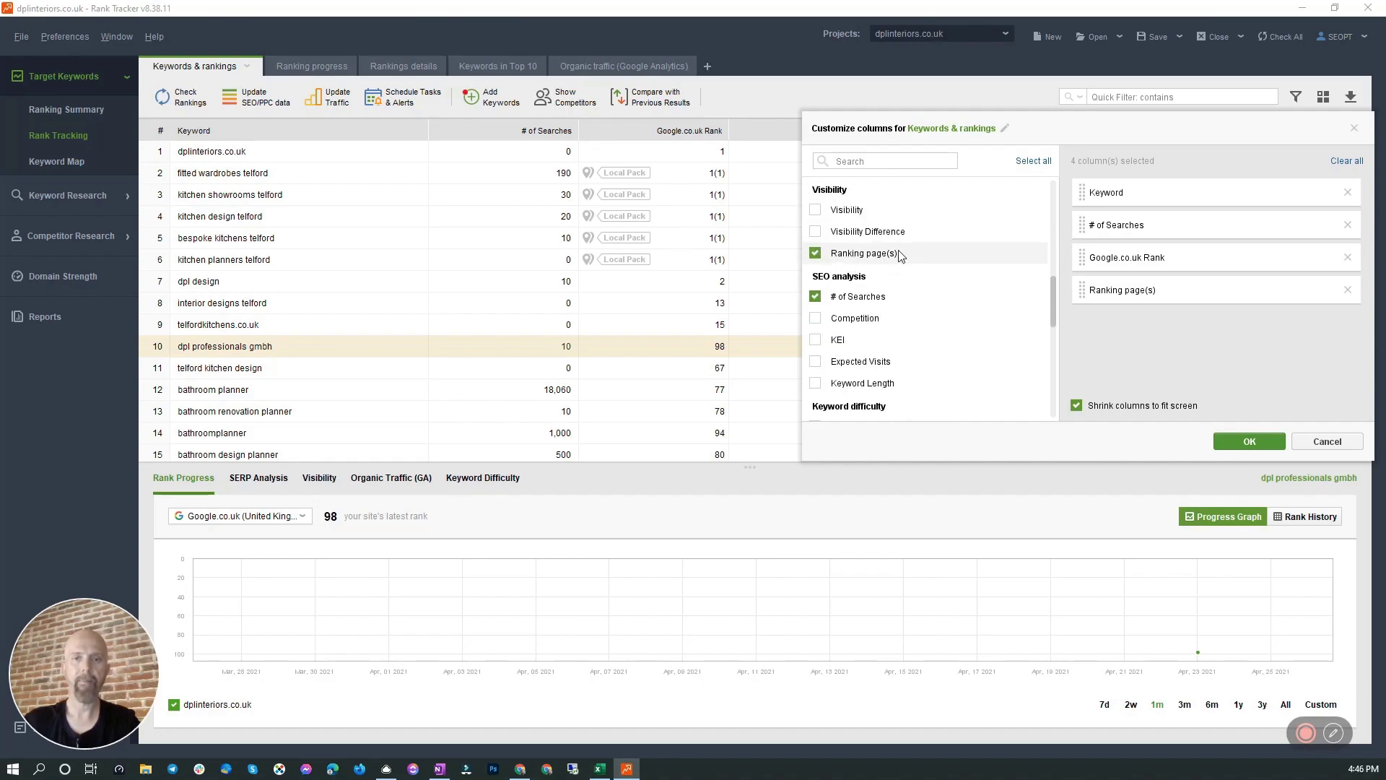
{"action": "left_click", "coordinate": [815, 317]}
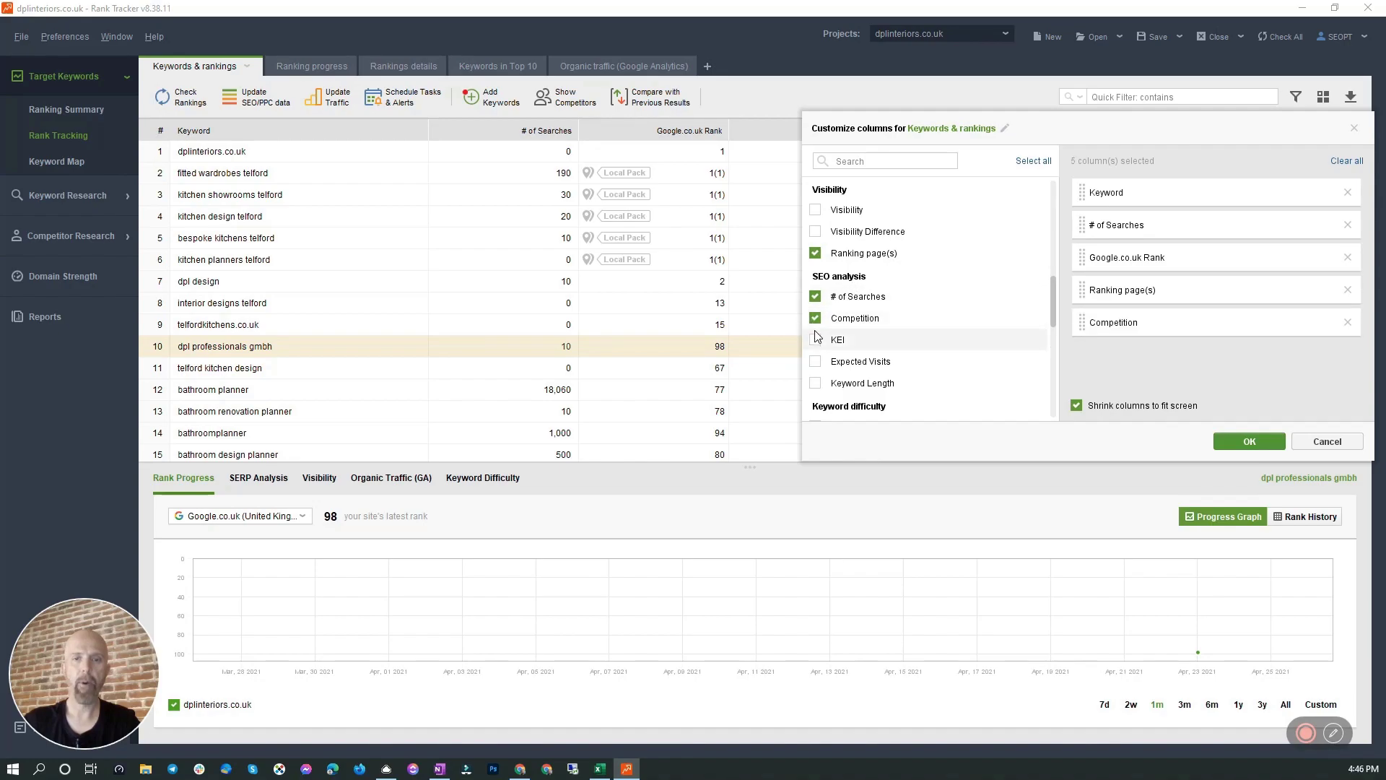
{"action": "left_click", "coordinate": [815, 339]}
{"action": "left_click", "coordinate": [816, 361]}
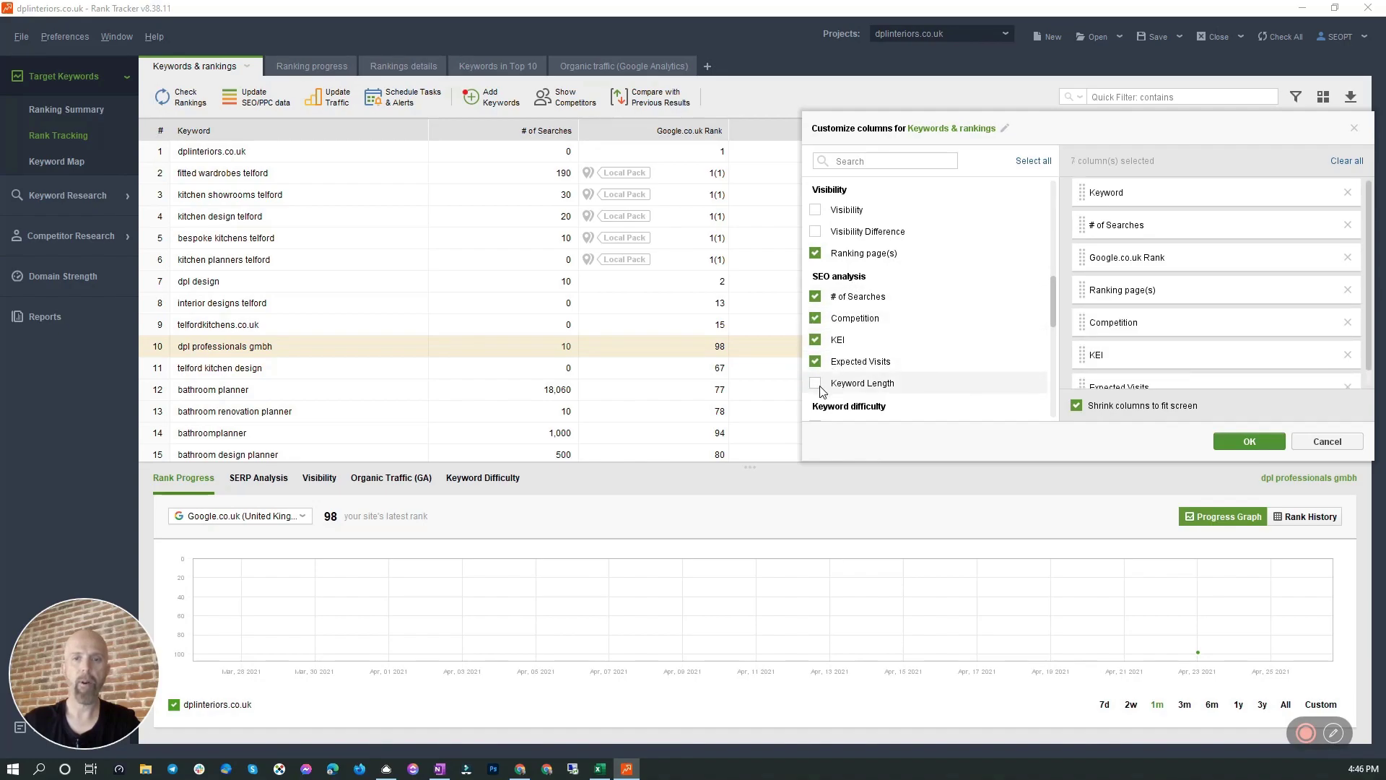
{"action": "left_click", "coordinate": [815, 383]}
- Add the Google.co.uk Keyword Difficulty and Cost Per Click columns and apply the column changes
{"action": "scroll", "coordinate": [823, 383], "scroll_direction": "down", "scroll_amount": 1}
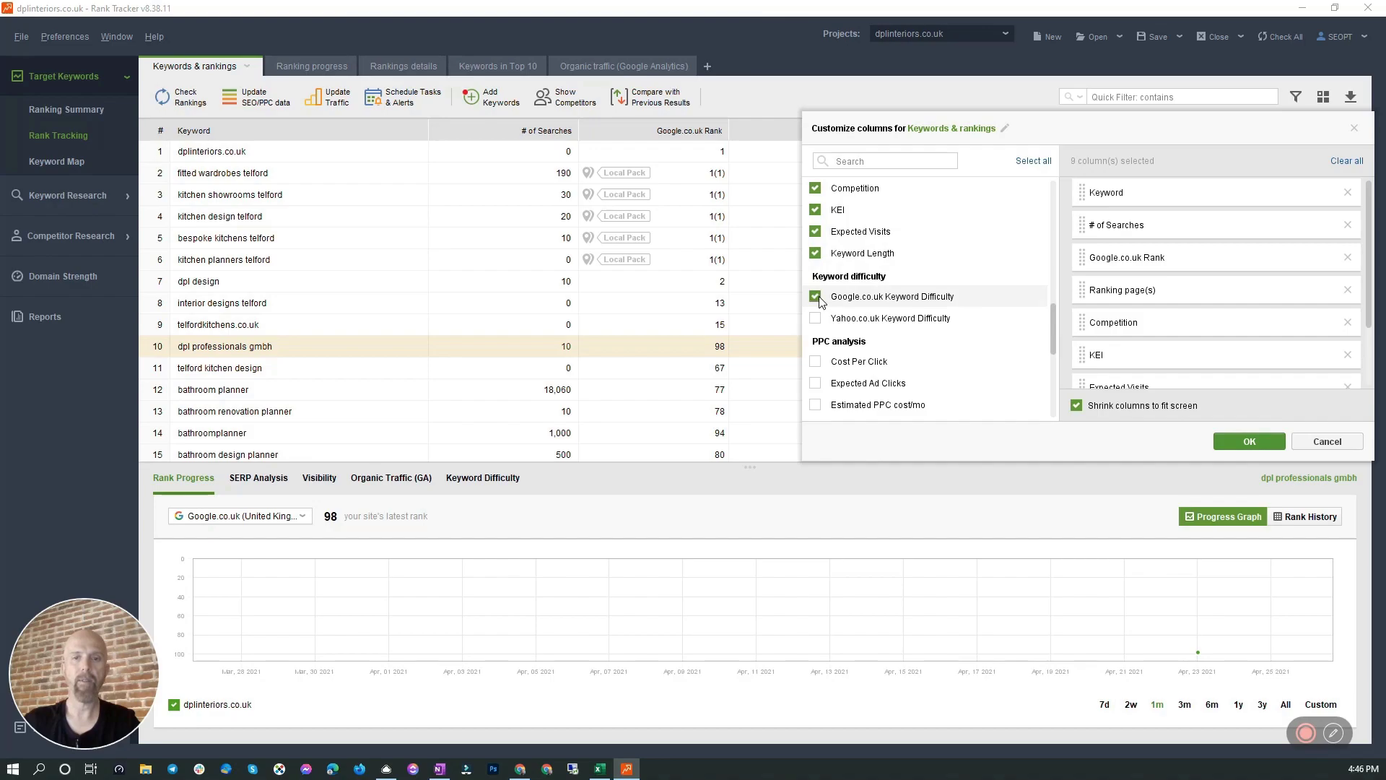
{"action": "left_click", "coordinate": [815, 361]}
{"action": "left_click", "coordinate": [1242, 440]}
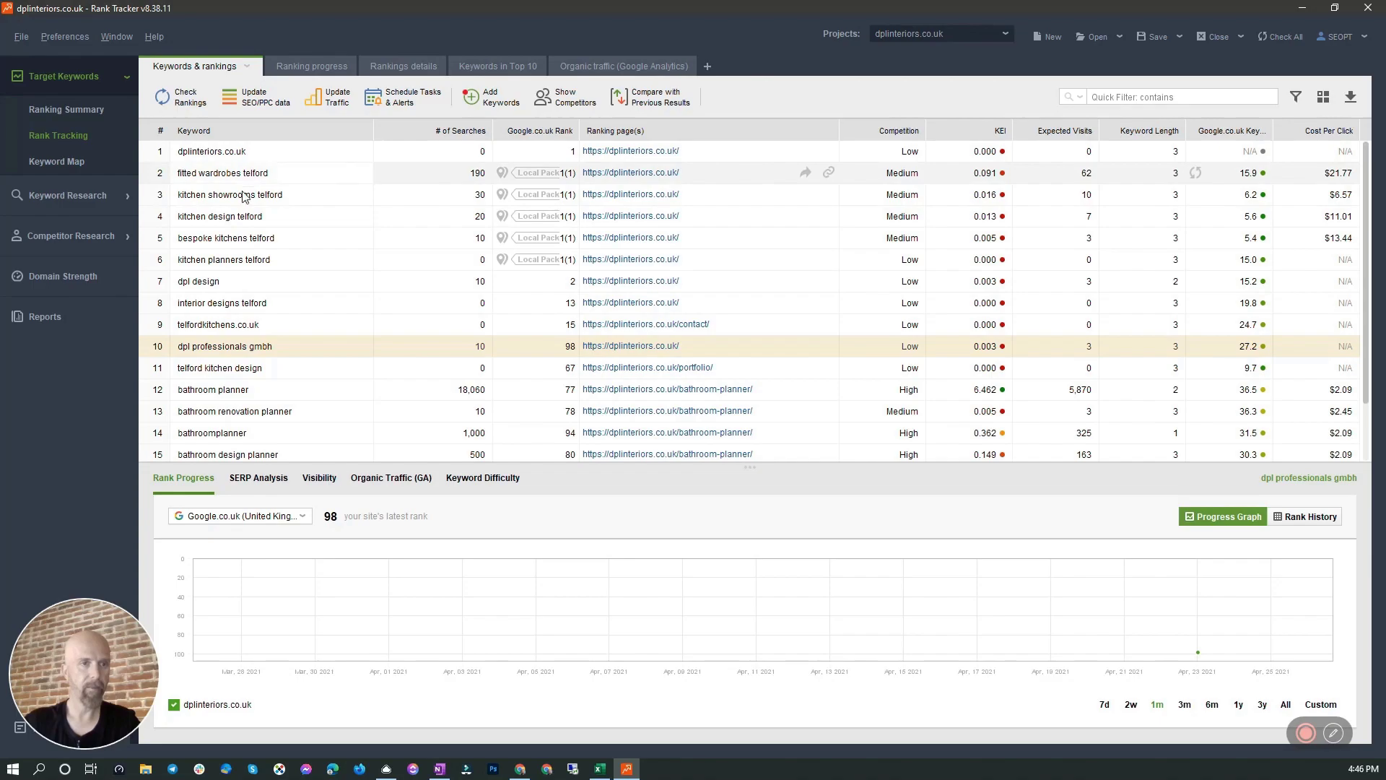
- Sort the keyword table by # of Searches in descending order
{"action": "left_click", "coordinate": [459, 134]}
{"action": "left_click", "coordinate": [469, 132]}
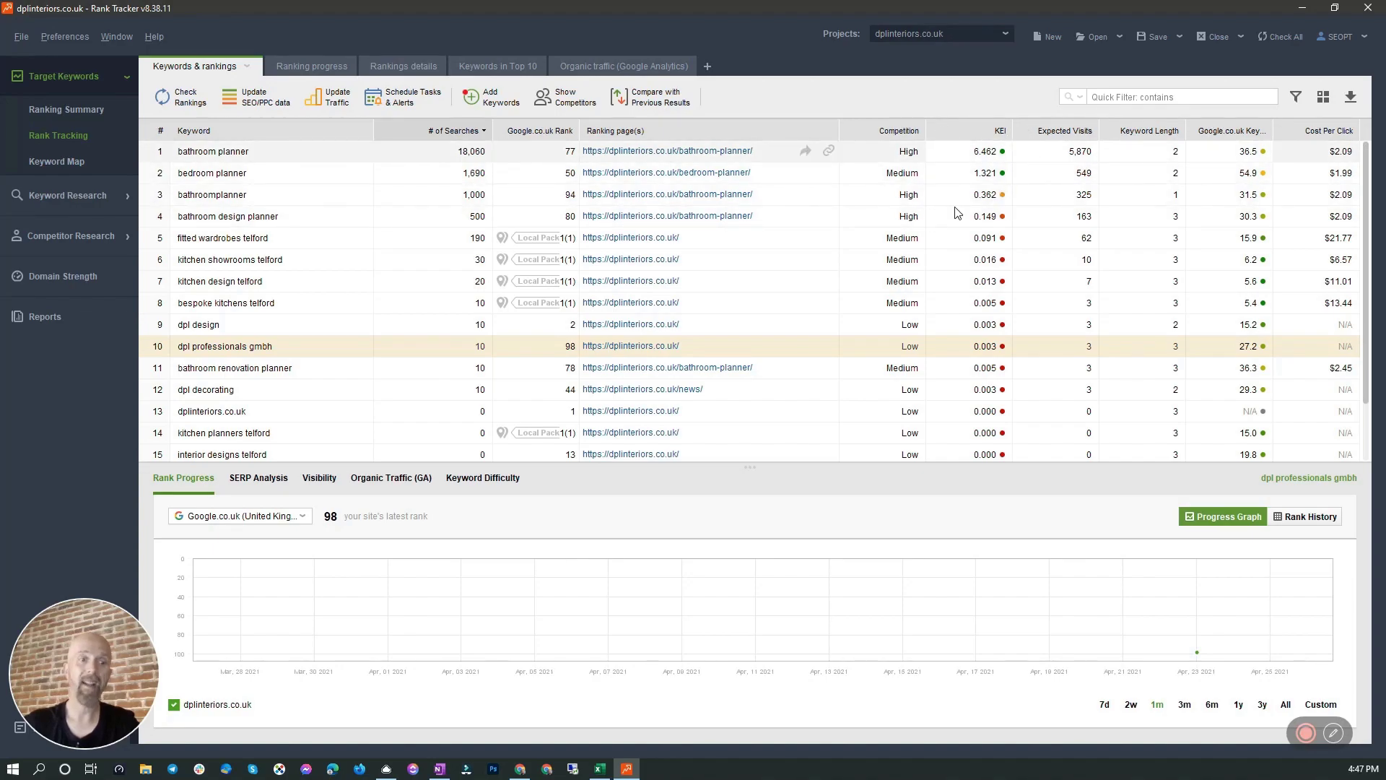
- Switch to OneNote to read the KEI definition note, and return to Rank Tracker
{"action": "left_click", "coordinate": [440, 768]}
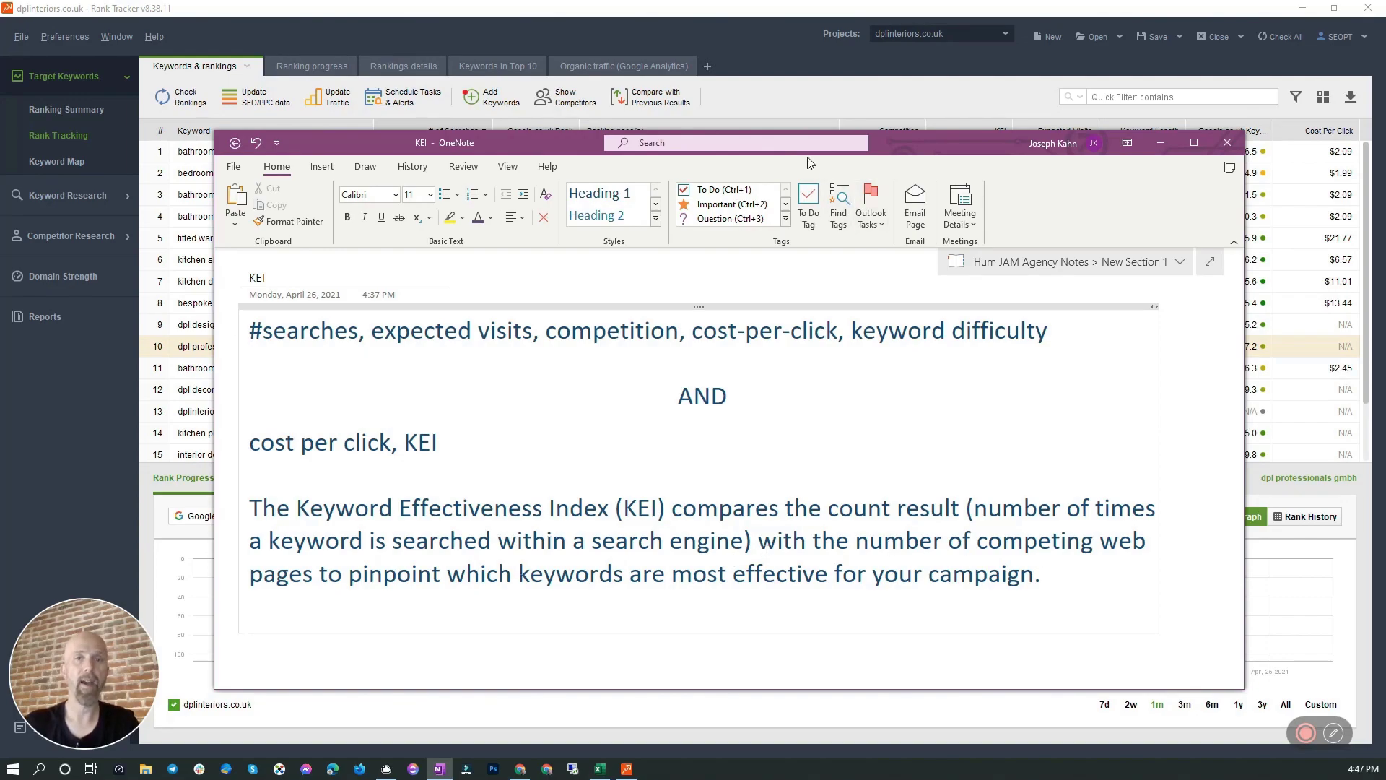
{"action": "left_click", "coordinate": [765, 49]}
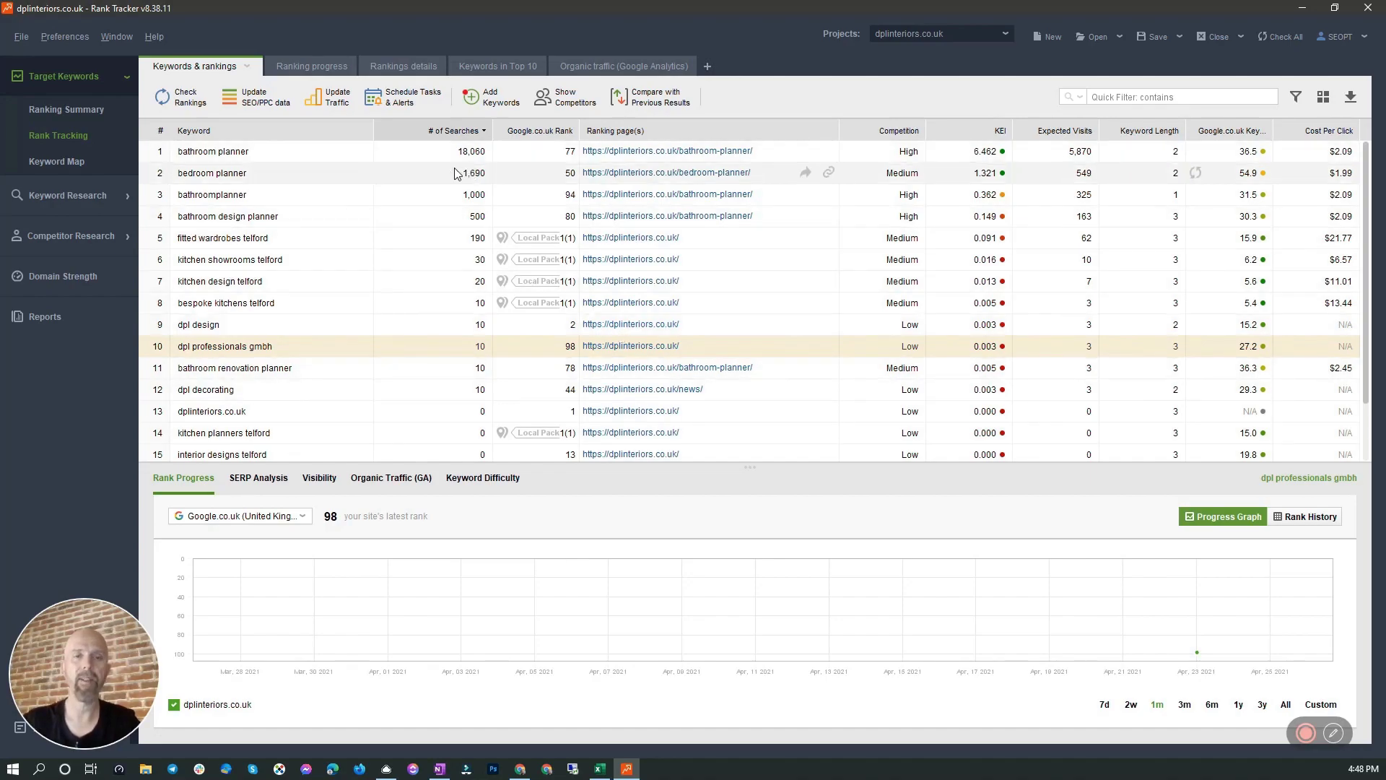
- Look at the filter conditions dialog for Keywords & rankings and close it without adding a filter
{"action": "left_click", "coordinate": [1297, 96]}
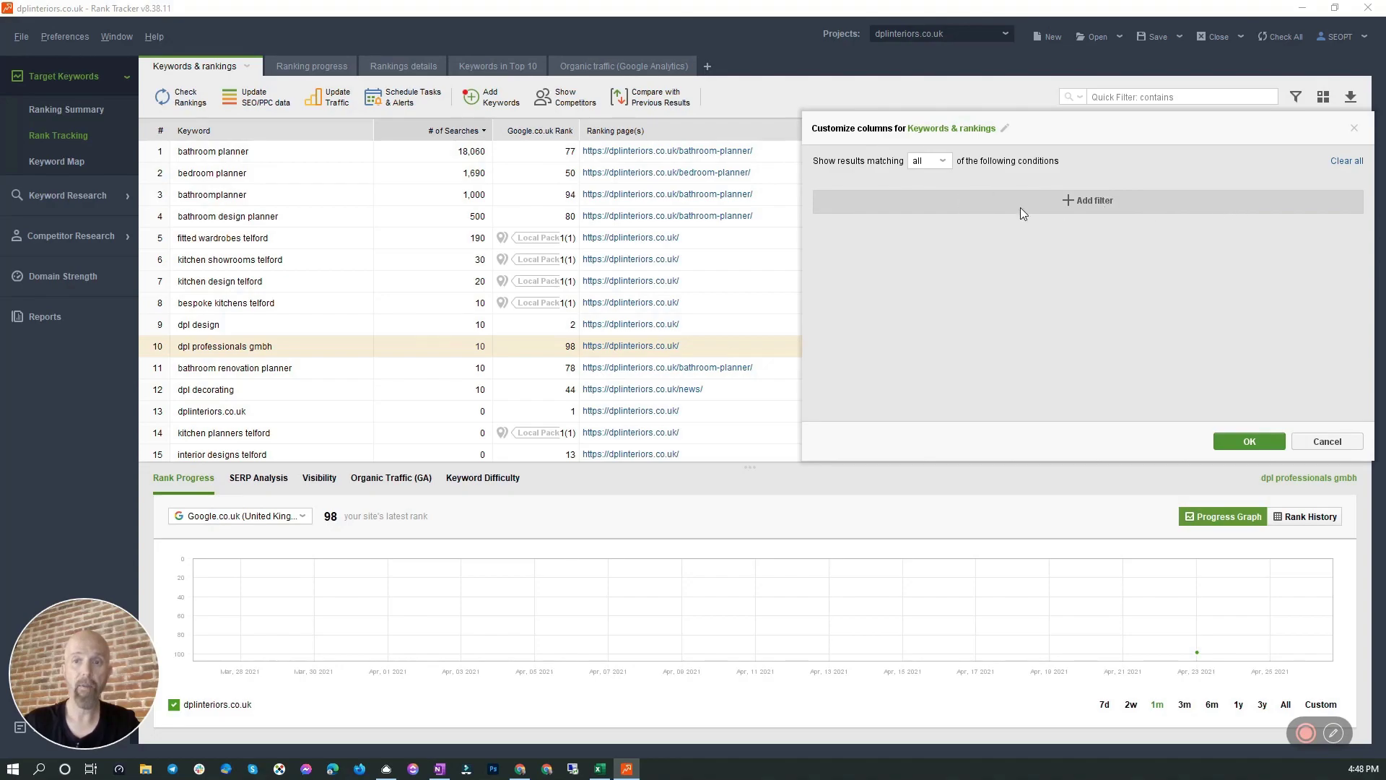
{"action": "left_click", "coordinate": [1328, 442]}
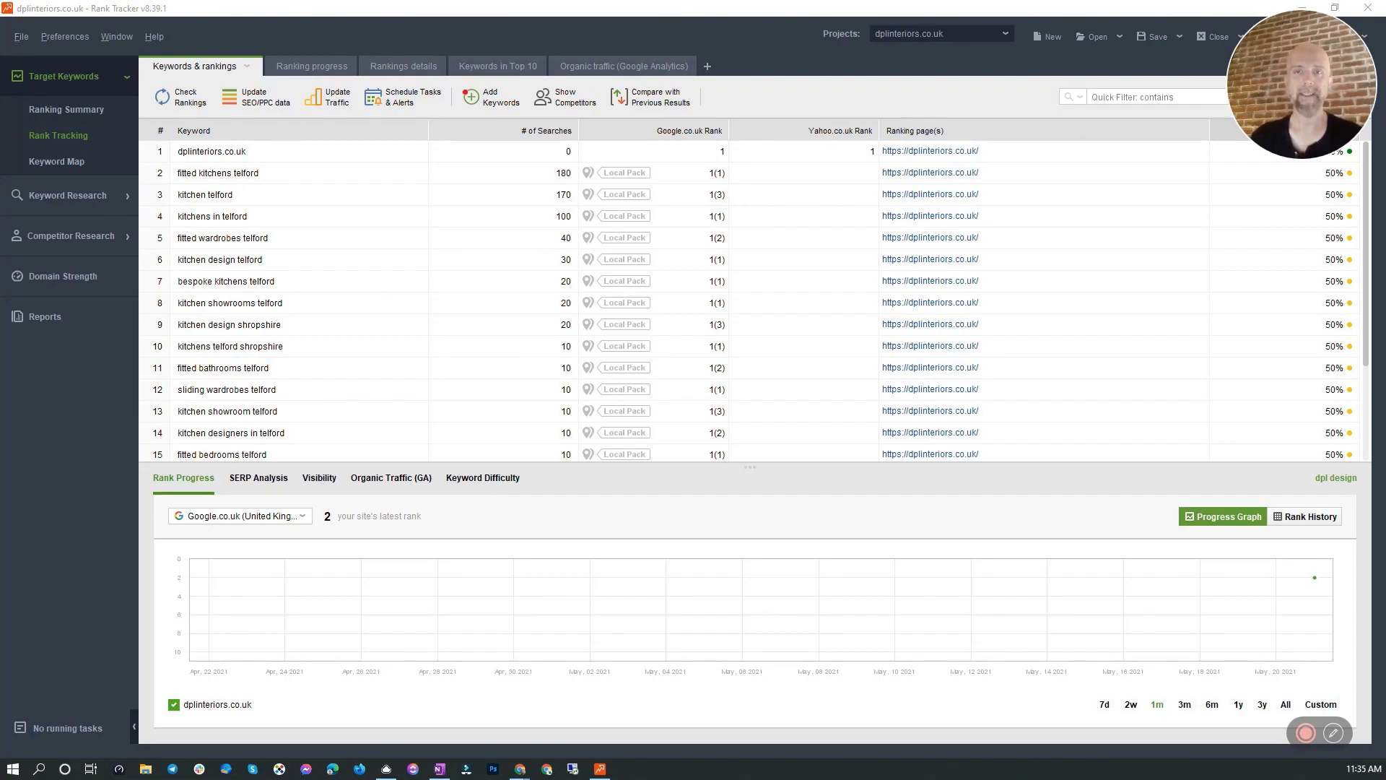
- Look through the full list of tracked keywords and their Google.co.uk ranks
{"action": "scroll", "coordinate": [609, 300], "scroll_direction": "down", "scroll_amount": 2}
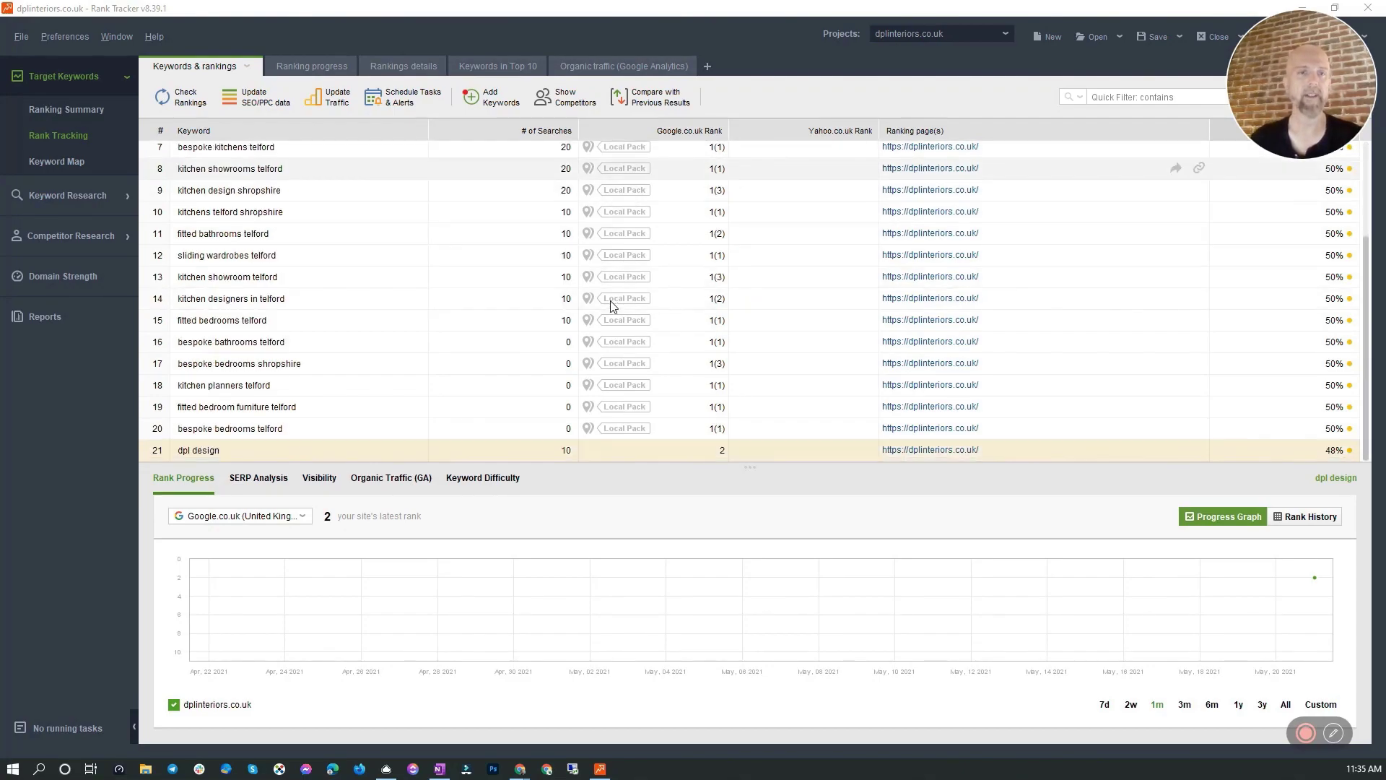
{"action": "scroll", "coordinate": [609, 300], "scroll_direction": "up", "scroll_amount": 2}
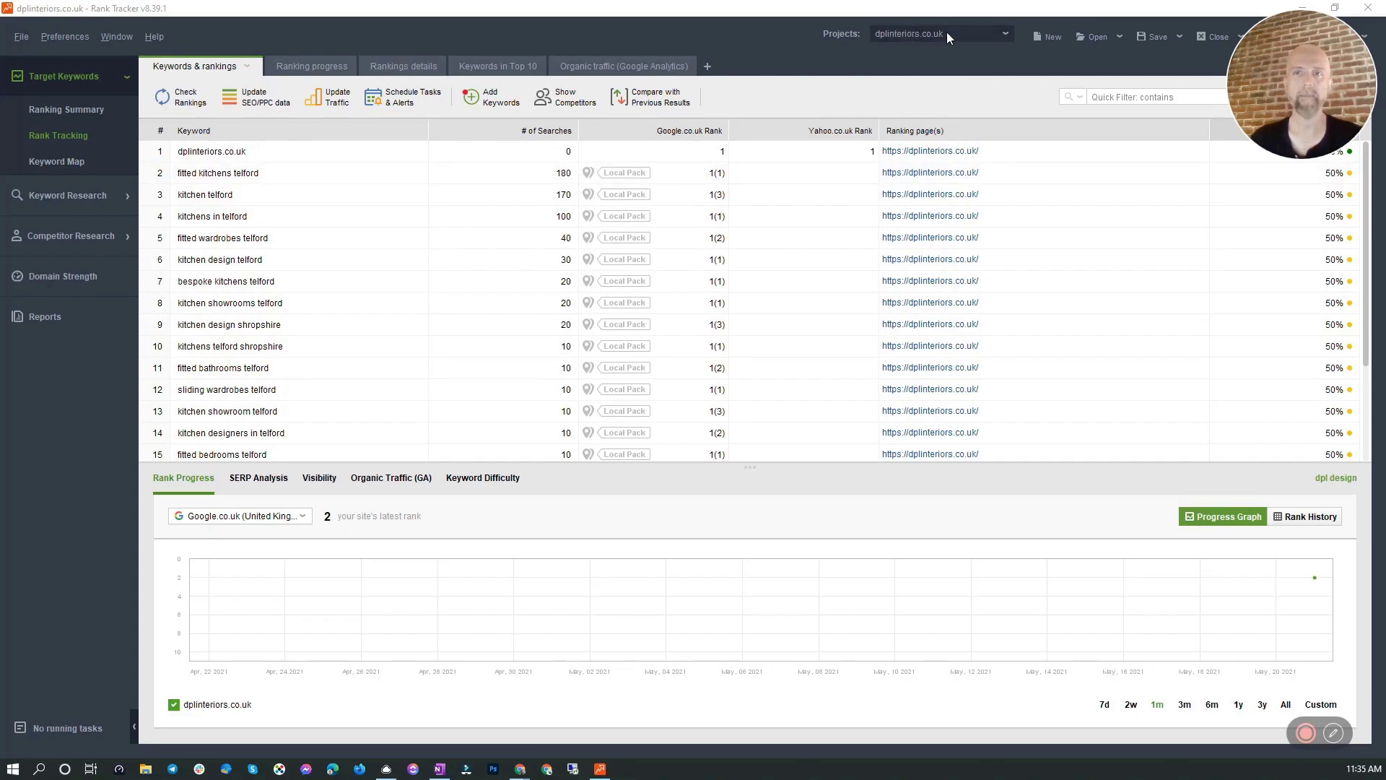
- Review the search volumes and Google.co.uk ranks across dplinteriors.co.uk's tracked keywords
{"action": "scroll", "coordinate": [488, 258], "scroll_direction": "down", "scroll_amount": 3}
{"action": "scroll", "coordinate": [489, 258], "scroll_direction": "up", "scroll_amount": 3}
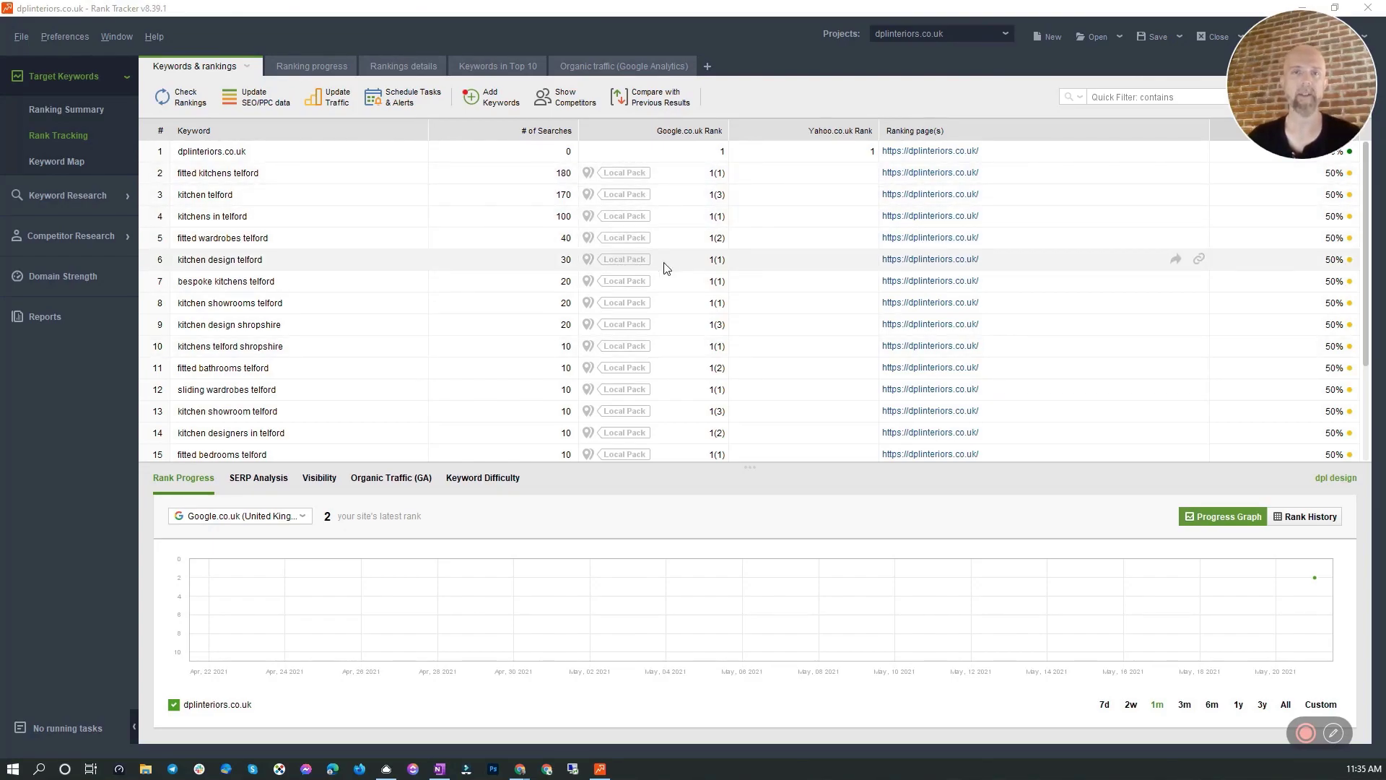
{"action": "scroll", "coordinate": [469, 238], "scroll_direction": "down", "scroll_amount": 2}
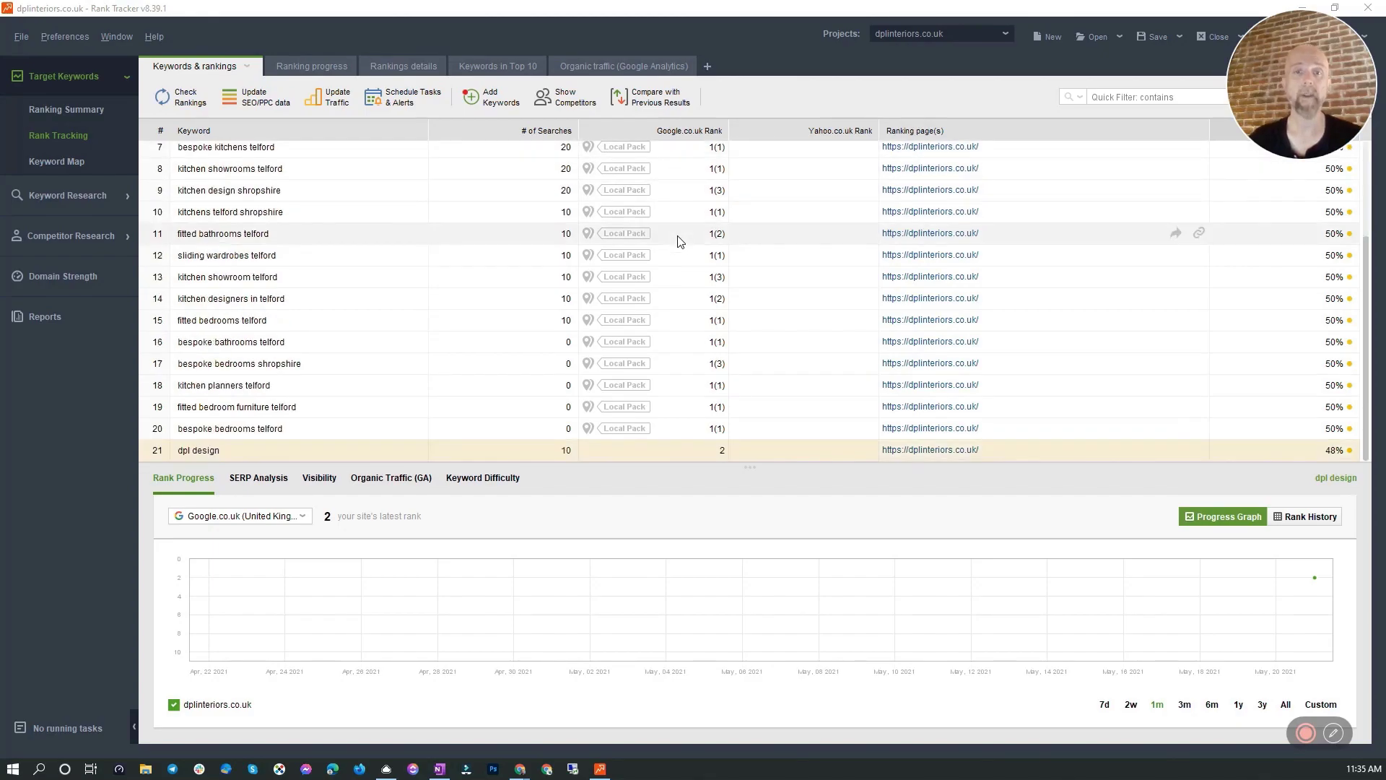
{"action": "scroll", "coordinate": [648, 272], "scroll_direction": "up", "scroll_amount": 2}
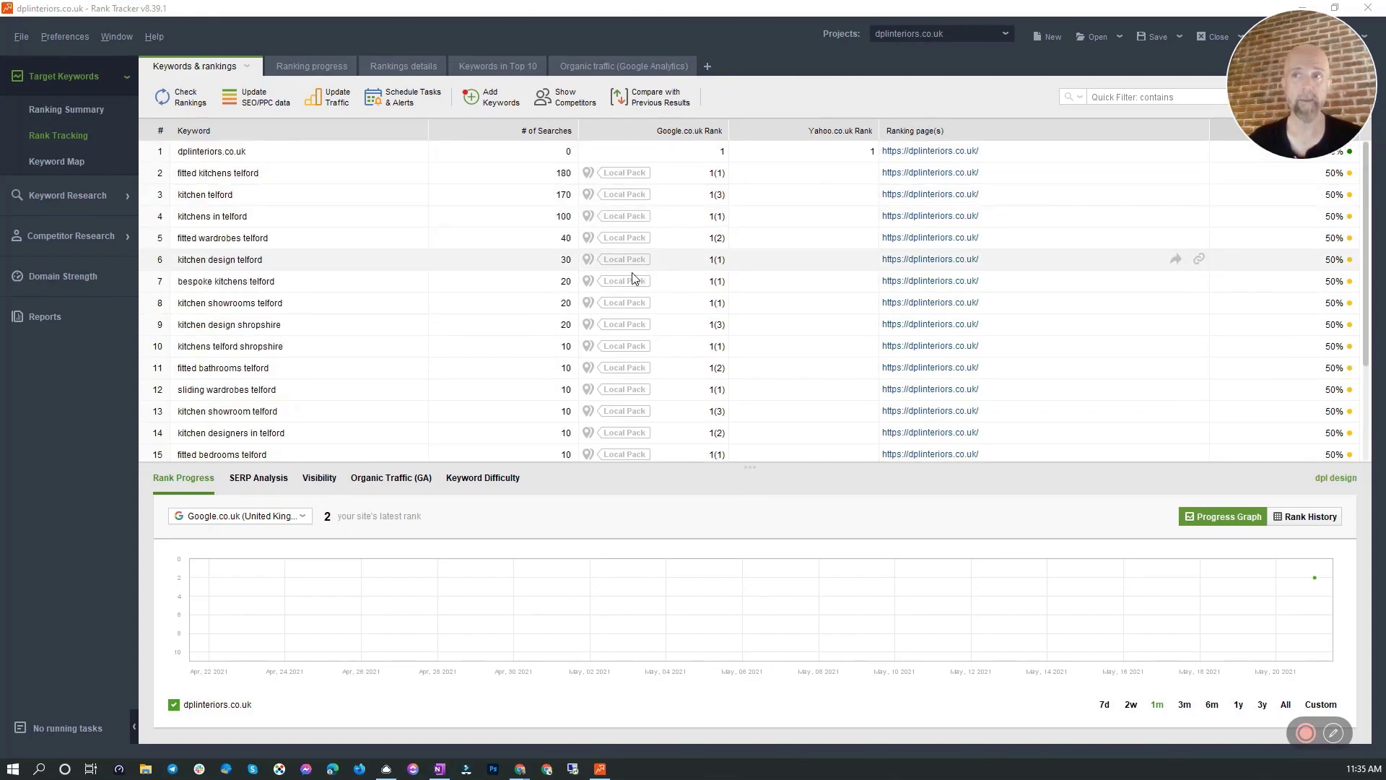
{"action": "scroll", "coordinate": [630, 273], "scroll_direction": "down", "scroll_amount": 2}
{"action": "scroll", "coordinate": [630, 274], "scroll_direction": "up", "scroll_amount": 2}
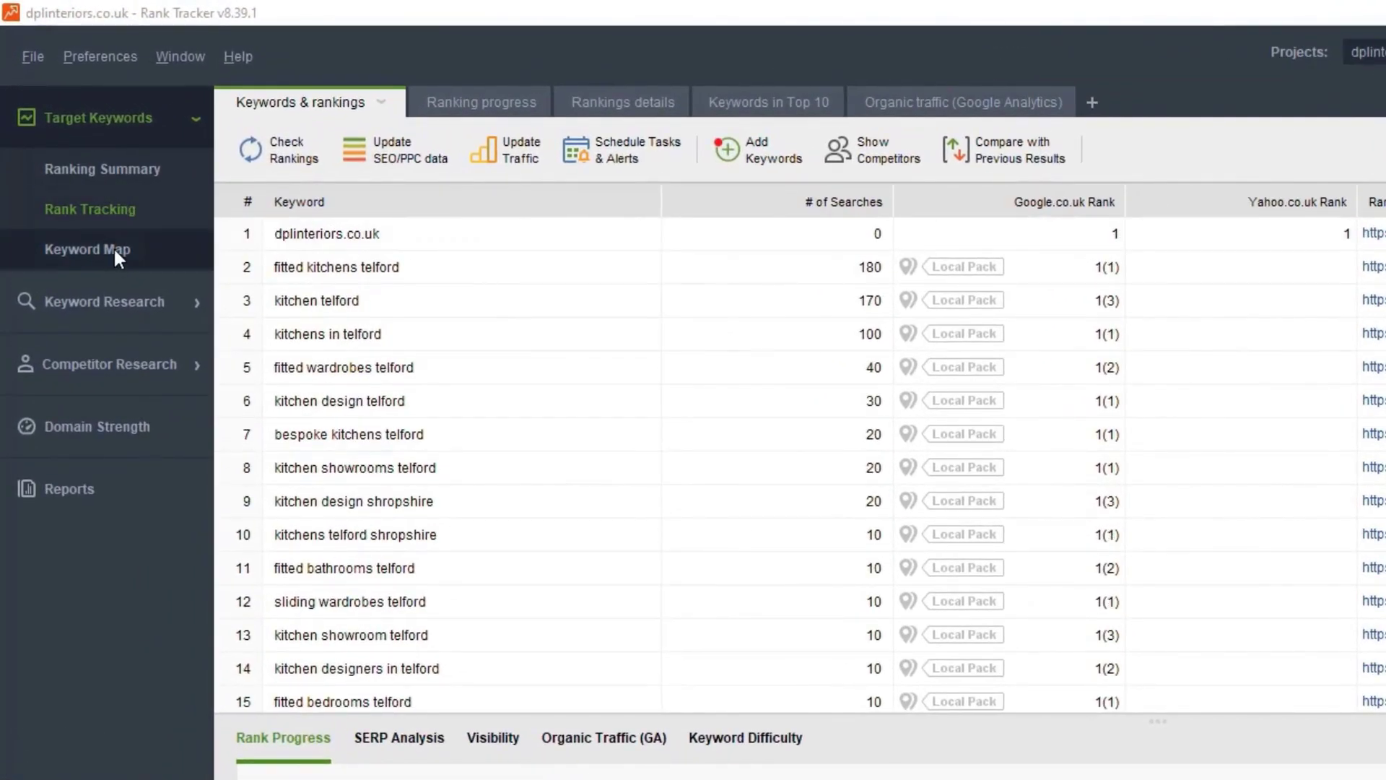
- Look at the Keyword Map for dplinteriors.co.uk and the Ranking Keywords research tool
{"action": "left_click", "coordinate": [114, 251]}
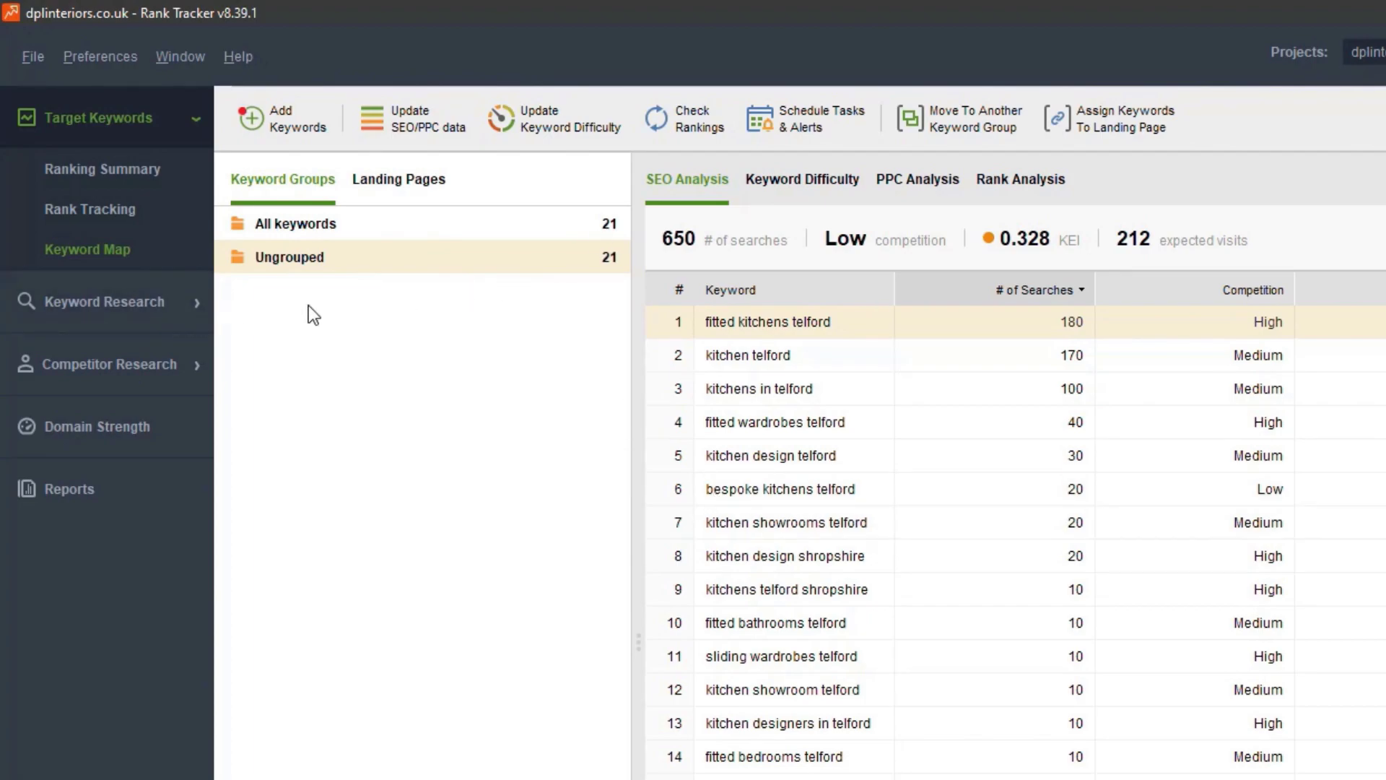
{"action": "left_click", "coordinate": [126, 307]}
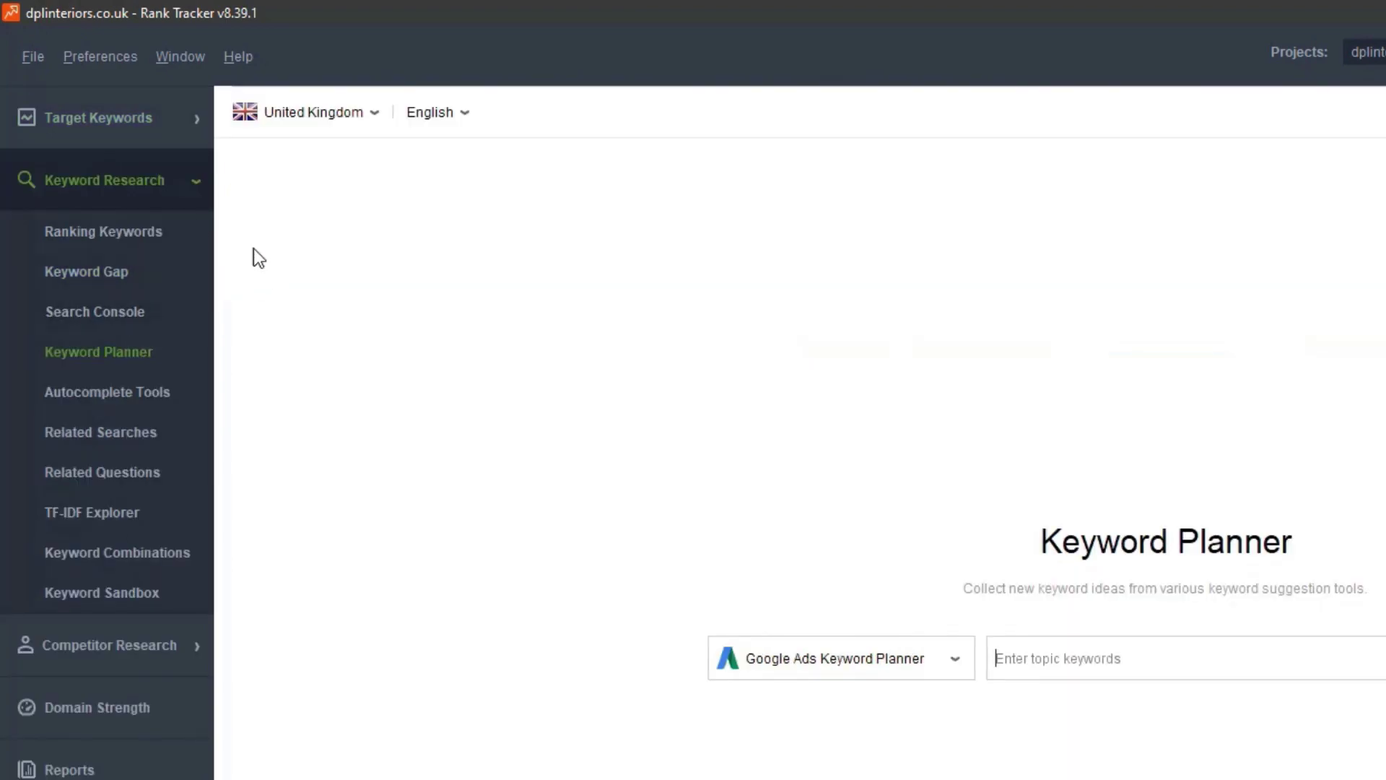
{"action": "left_click", "coordinate": [112, 232]}
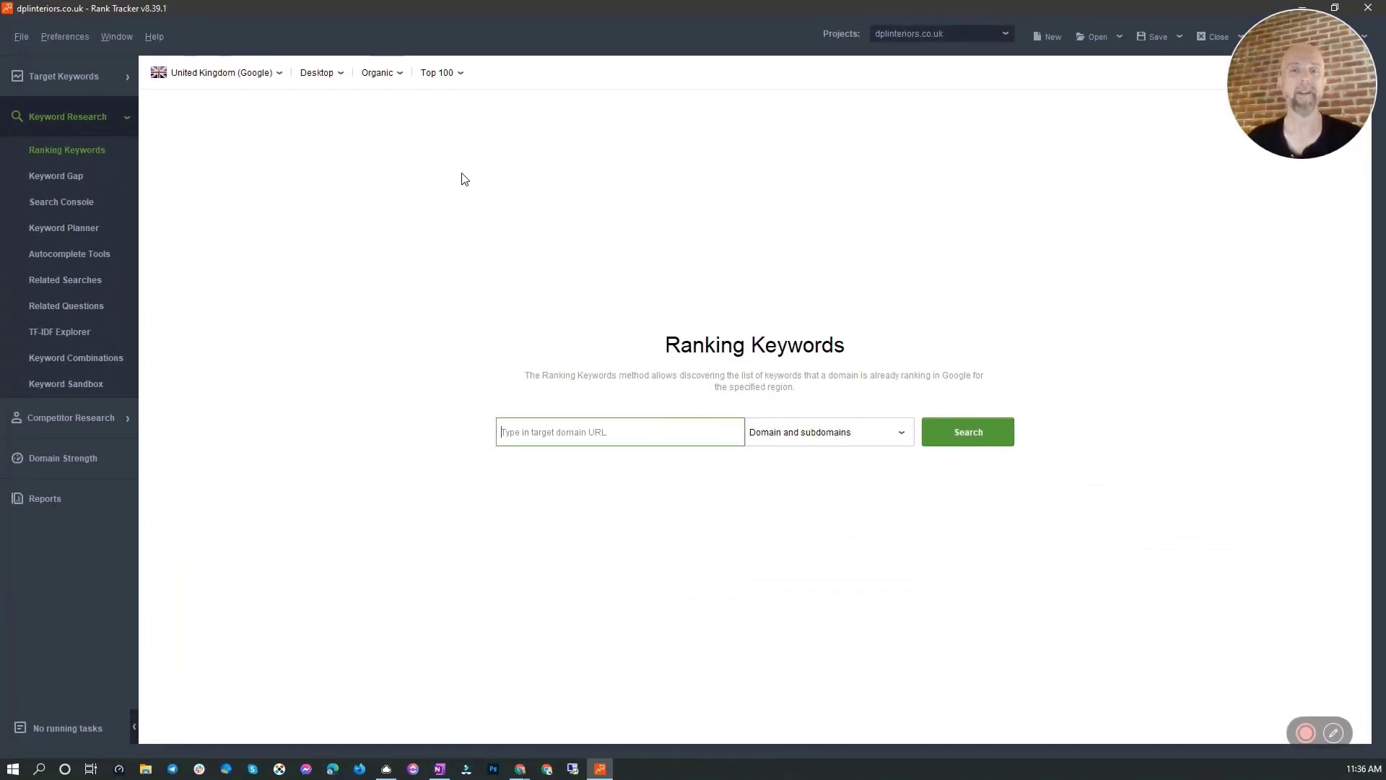
{"action": "left_click", "coordinate": [589, 437]}
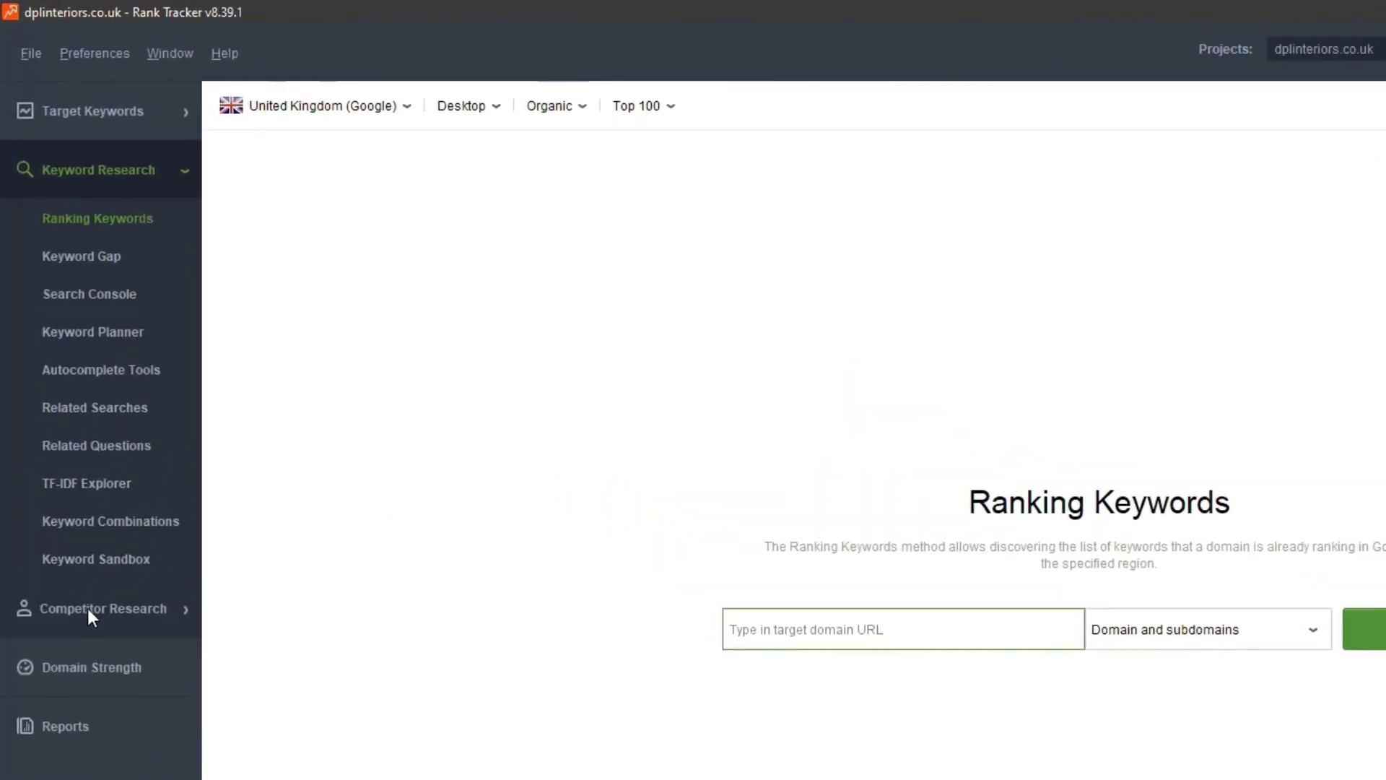
- Search for Domain Competitors of dplinteriors.co.uk, covering its domain and subdomains
{"action": "left_click", "coordinate": [88, 608]}
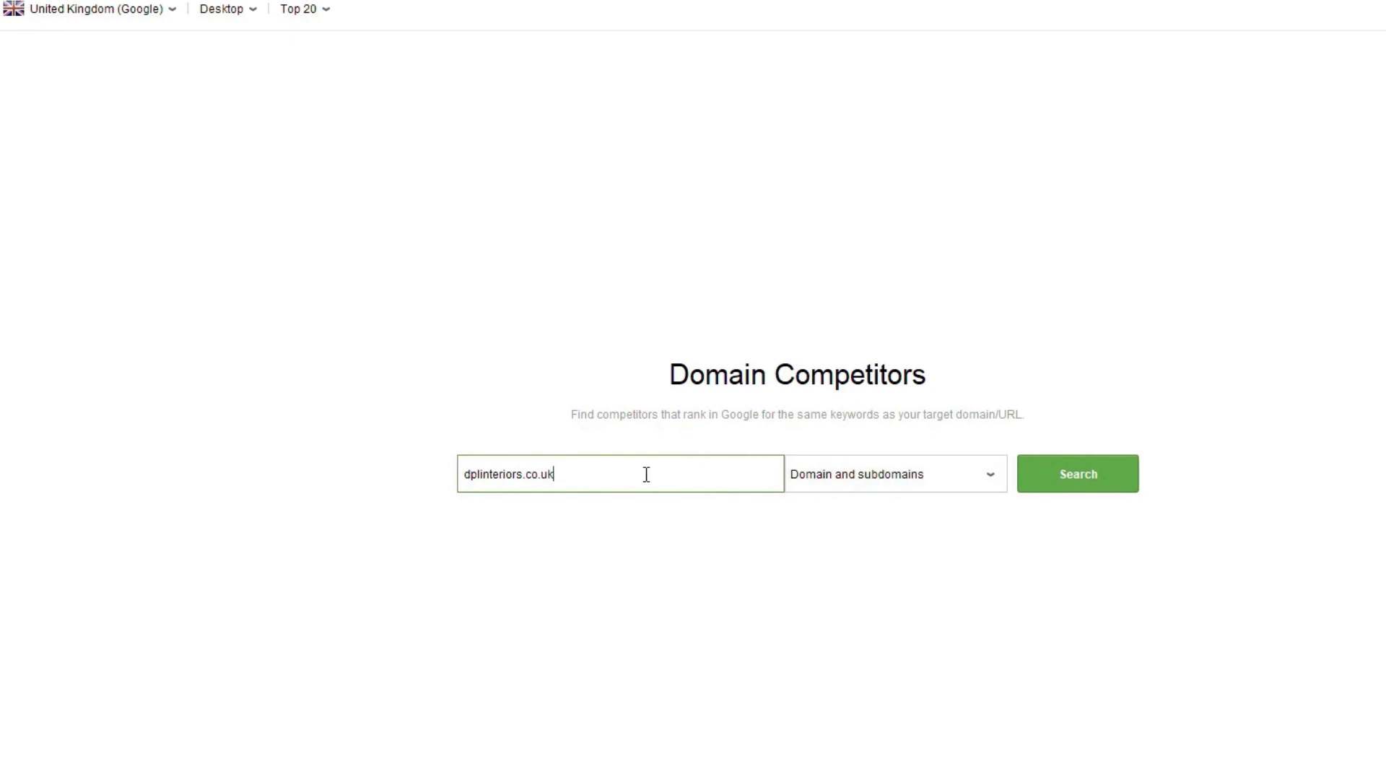
{"action": "left_click", "coordinate": [1065, 482]}
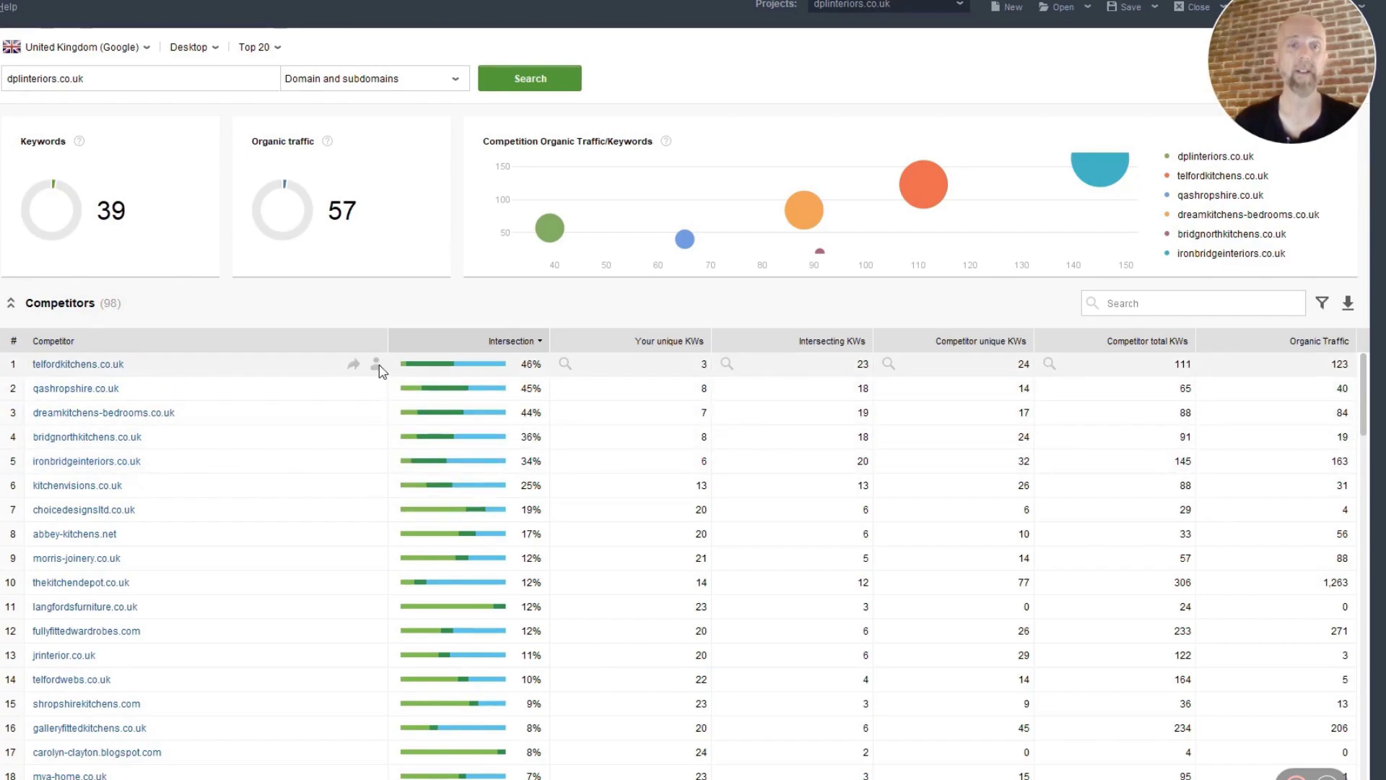
- Add telfordkitchens.co.uk, qashropshire.co.uk, bridgnorthkitchens.co.uk and ironbridgeinteriors.co.uk as project competitors, keeping the default options
{"action": "left_click", "coordinate": [376, 364]}
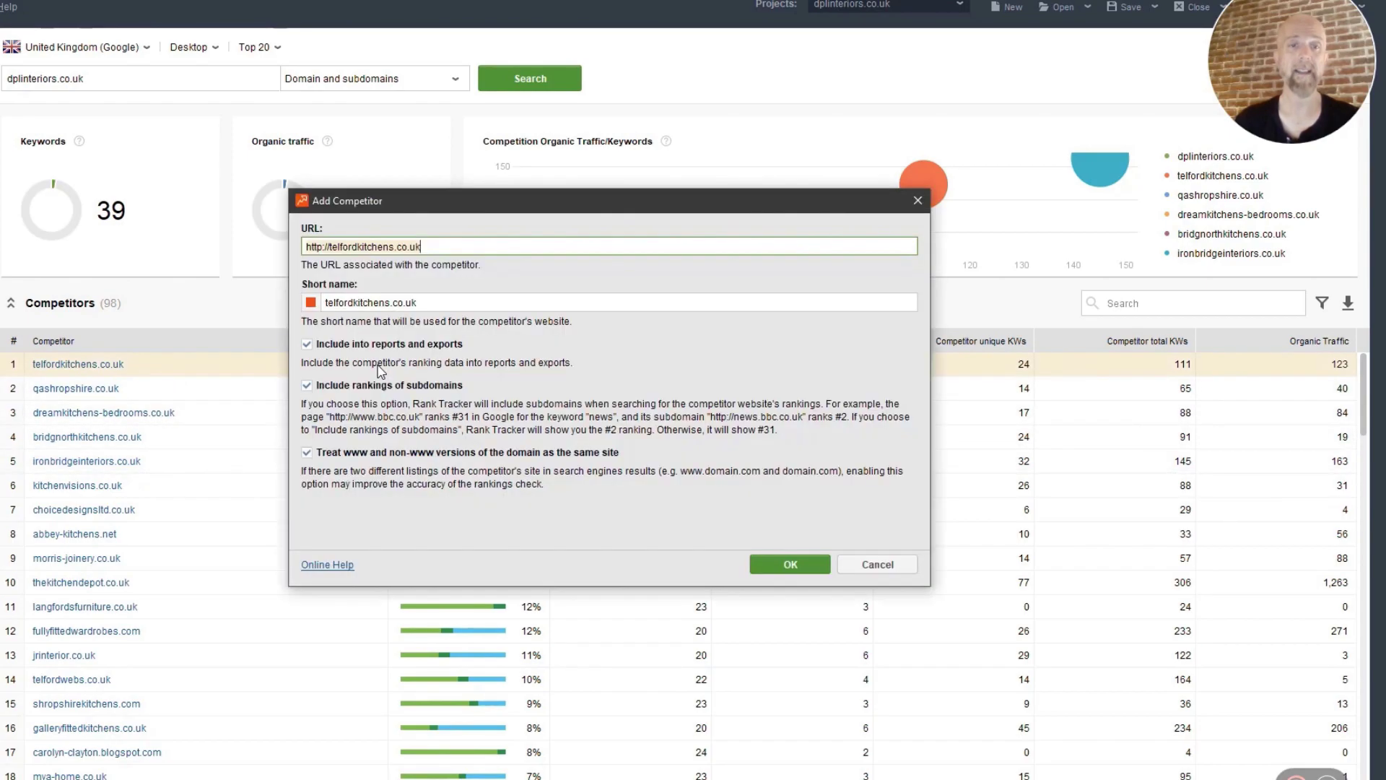
{"action": "left_click", "coordinate": [775, 572]}
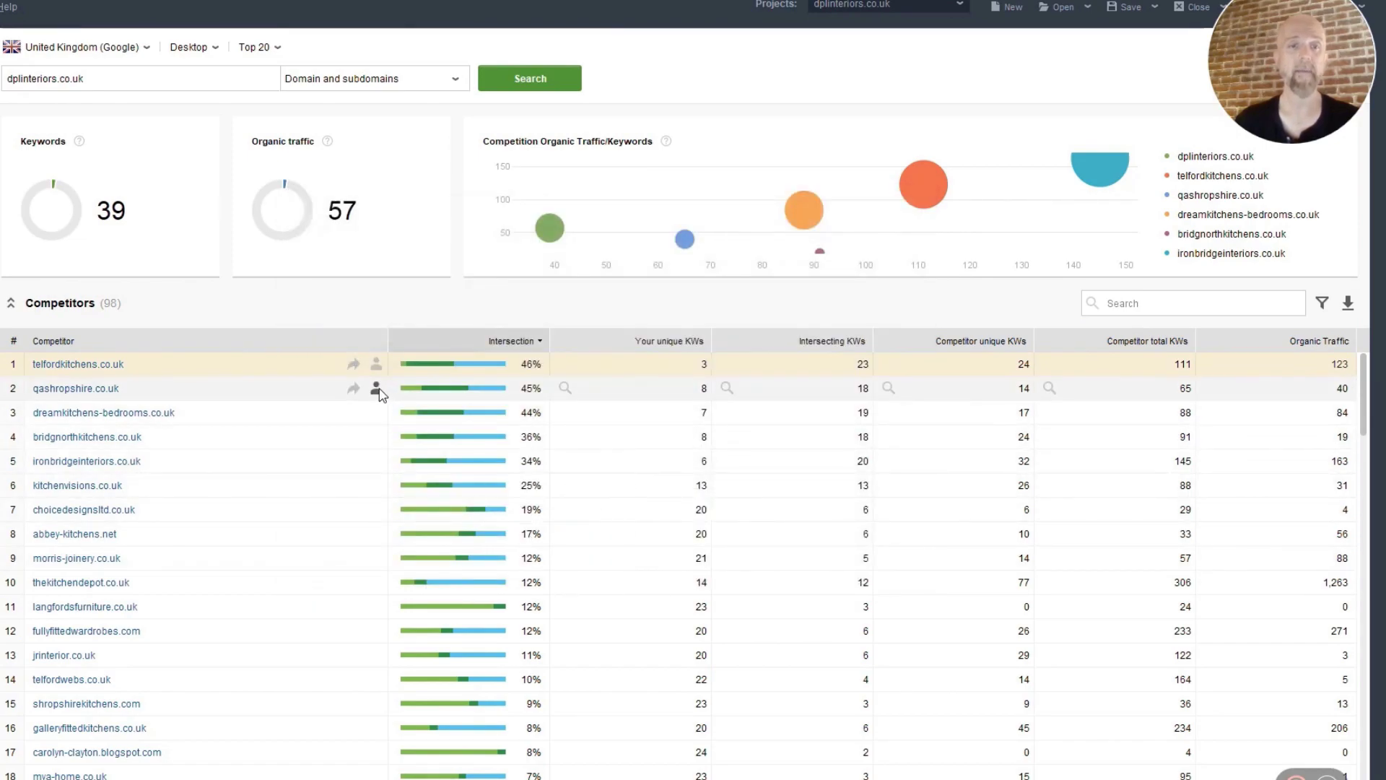
{"action": "left_click", "coordinate": [376, 389]}
{"action": "left_click", "coordinate": [791, 564]}
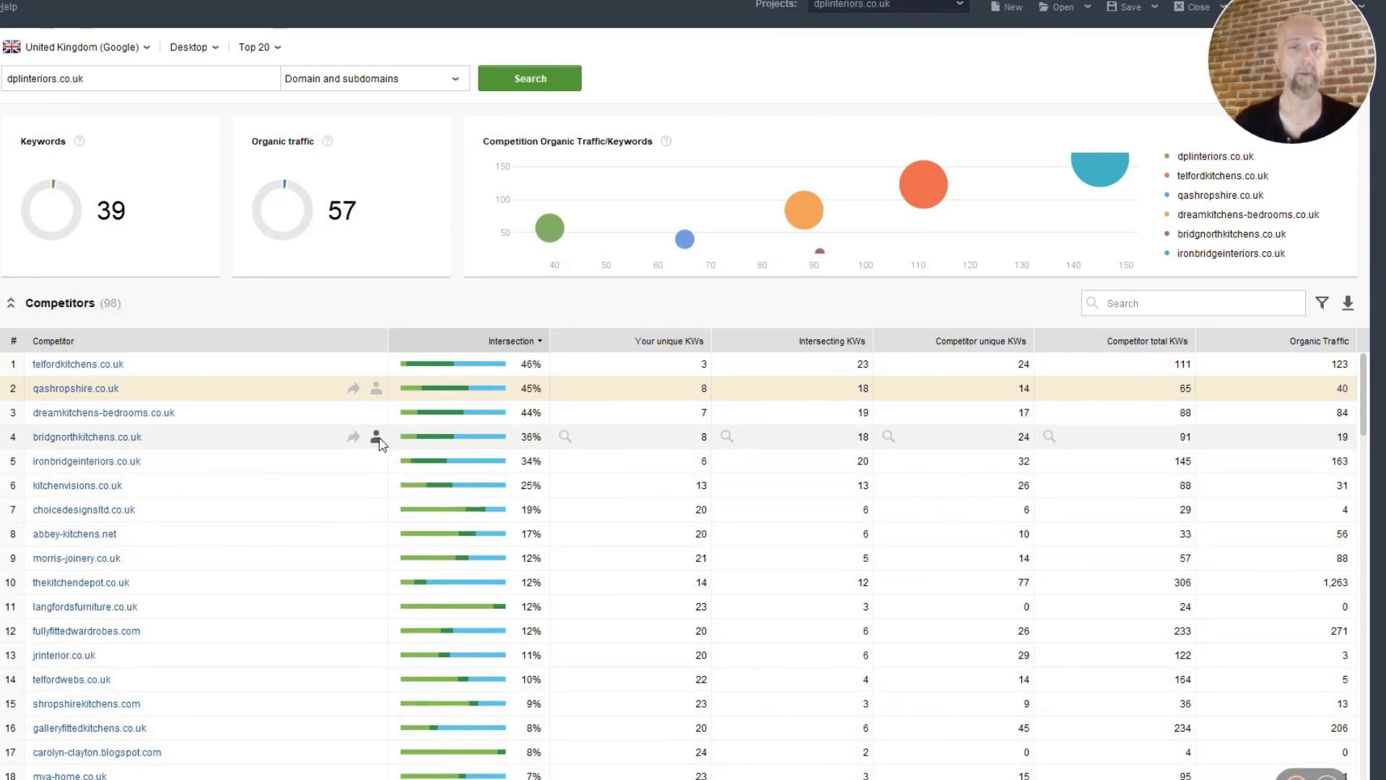
{"action": "left_click", "coordinate": [376, 437]}
{"action": "left_click", "coordinate": [788, 563]}
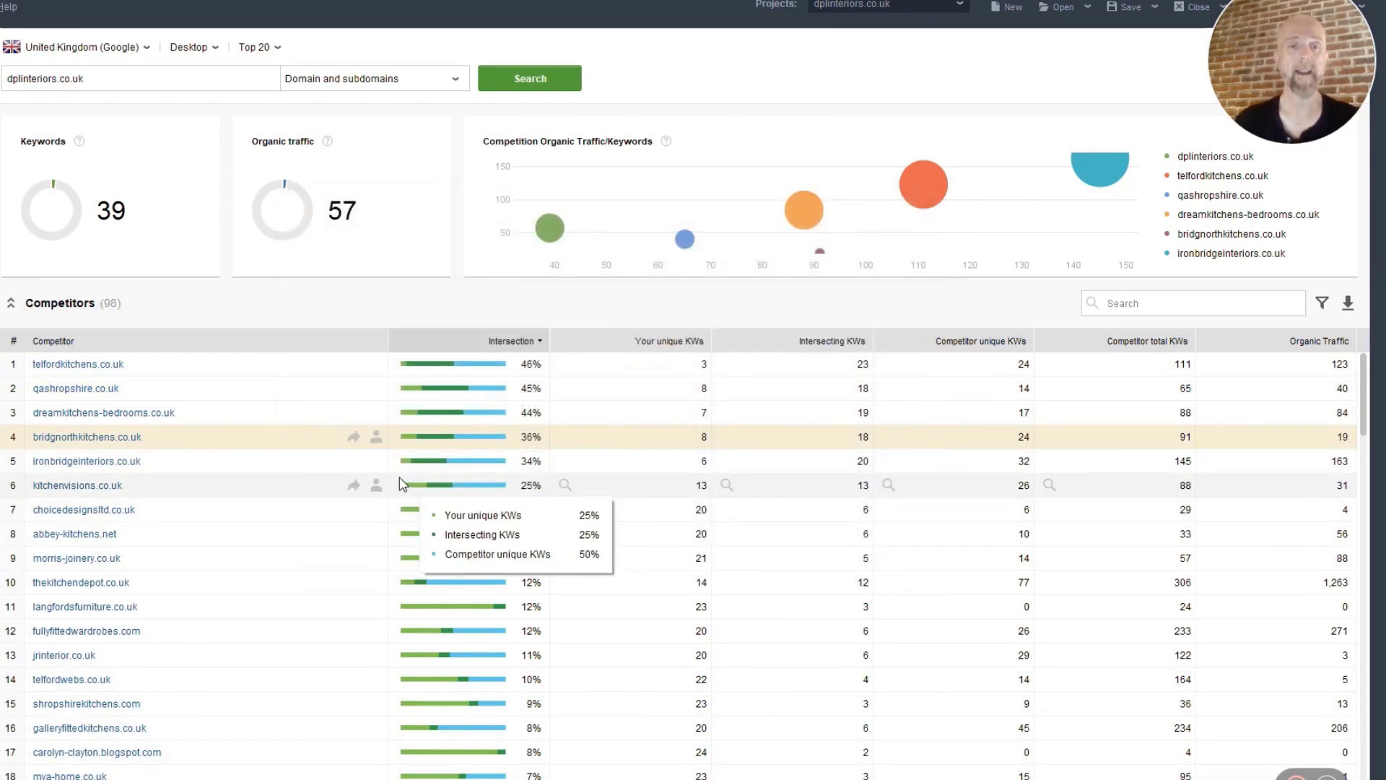
{"action": "left_click", "coordinate": [376, 461]}
{"action": "left_click", "coordinate": [789, 563]}
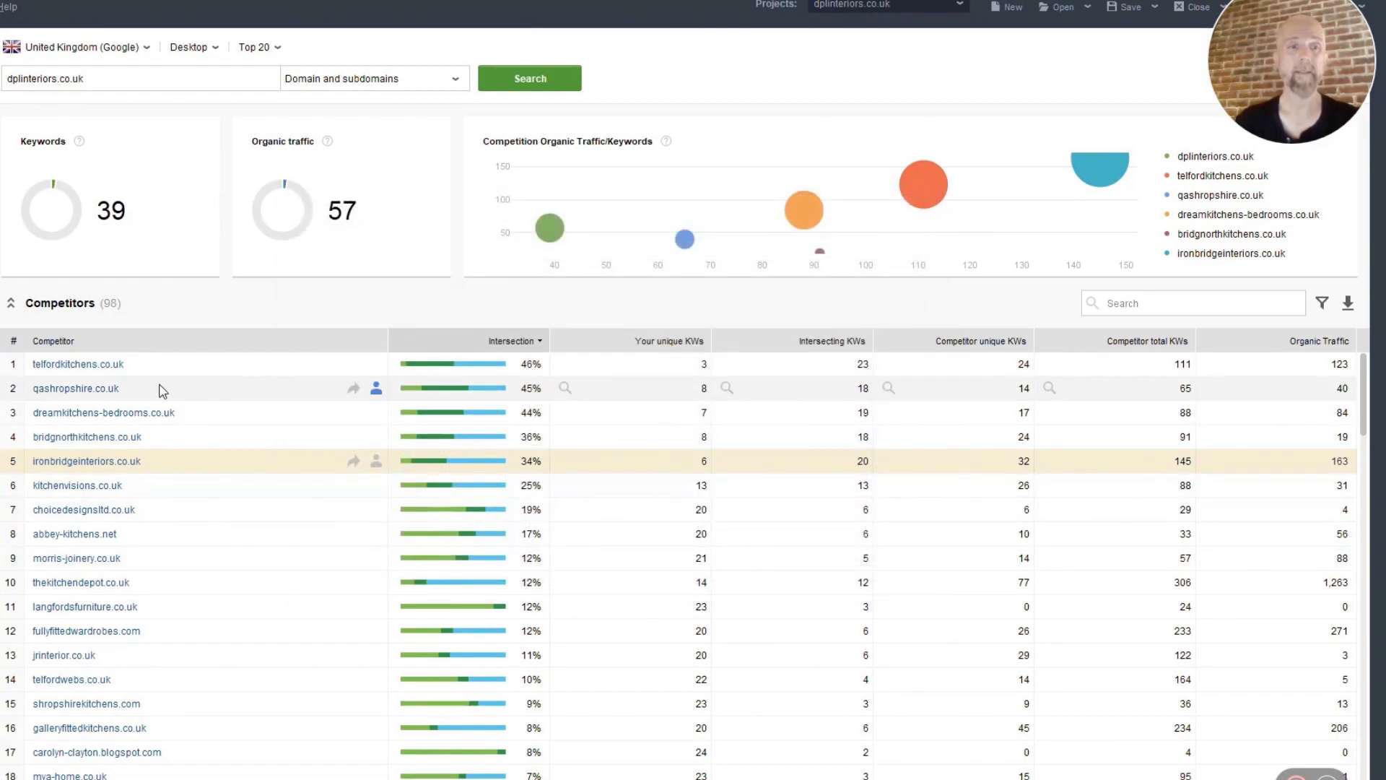
- Open the qashropshire.co.uk website from the competitor list, and add kitchenvisions.co.uk as a project competitor
{"action": "left_click", "coordinate": [130, 390]}
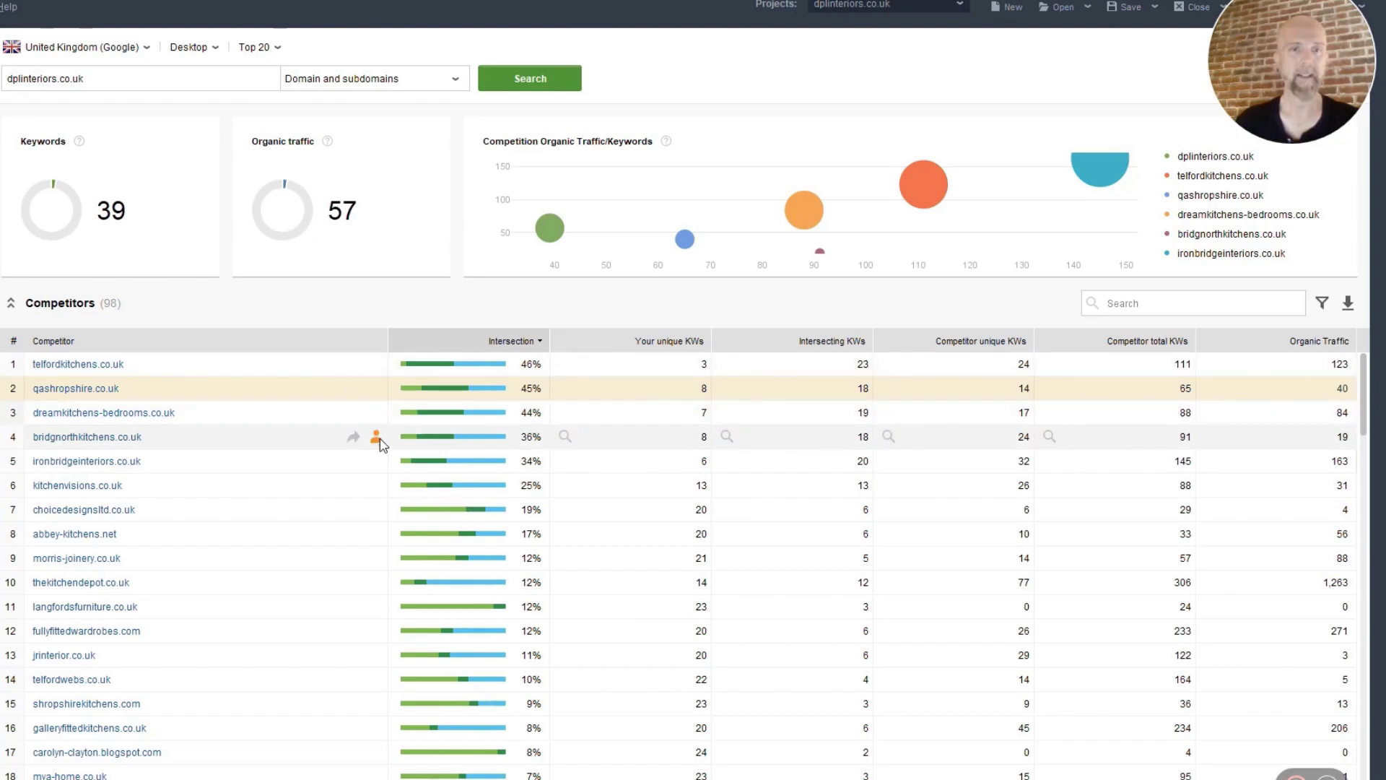
{"action": "left_click", "coordinate": [377, 484]}
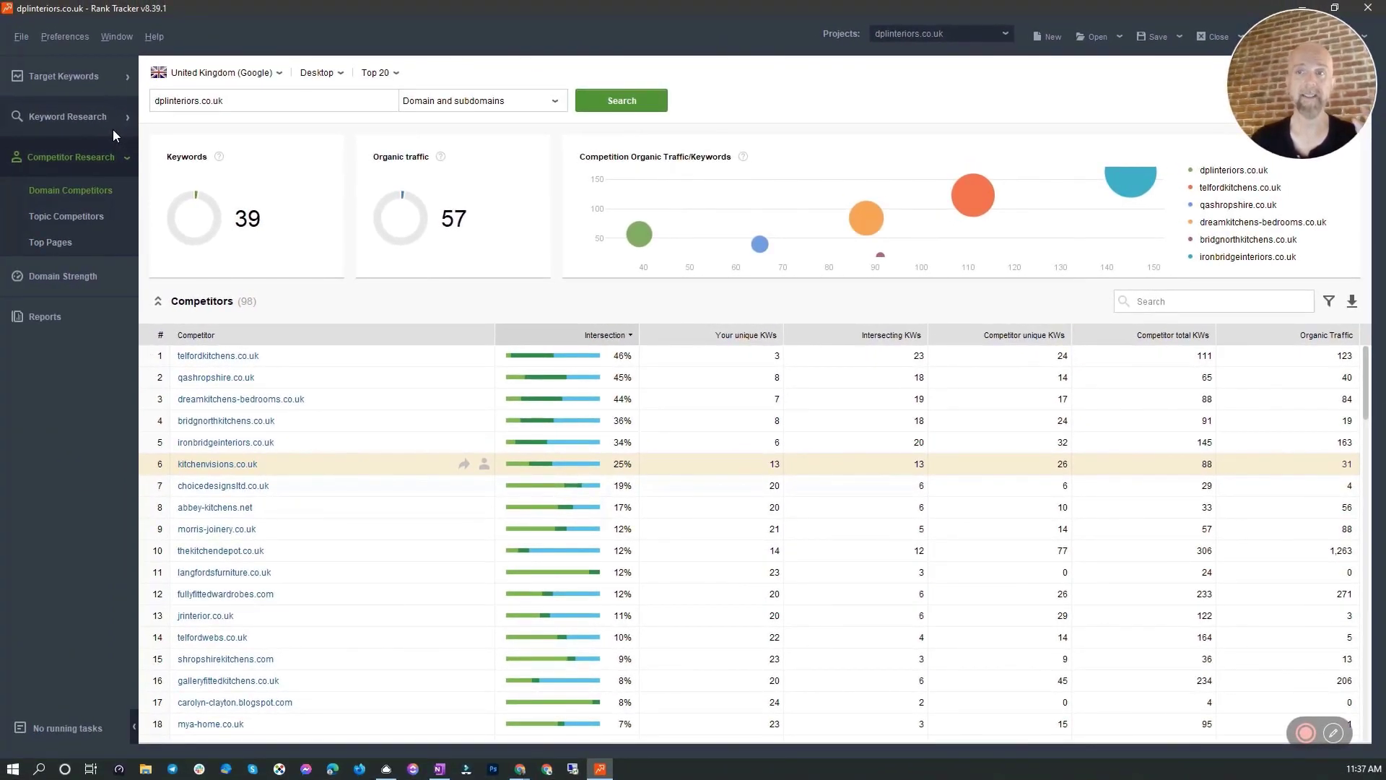
{"action": "left_click", "coordinate": [112, 129]}
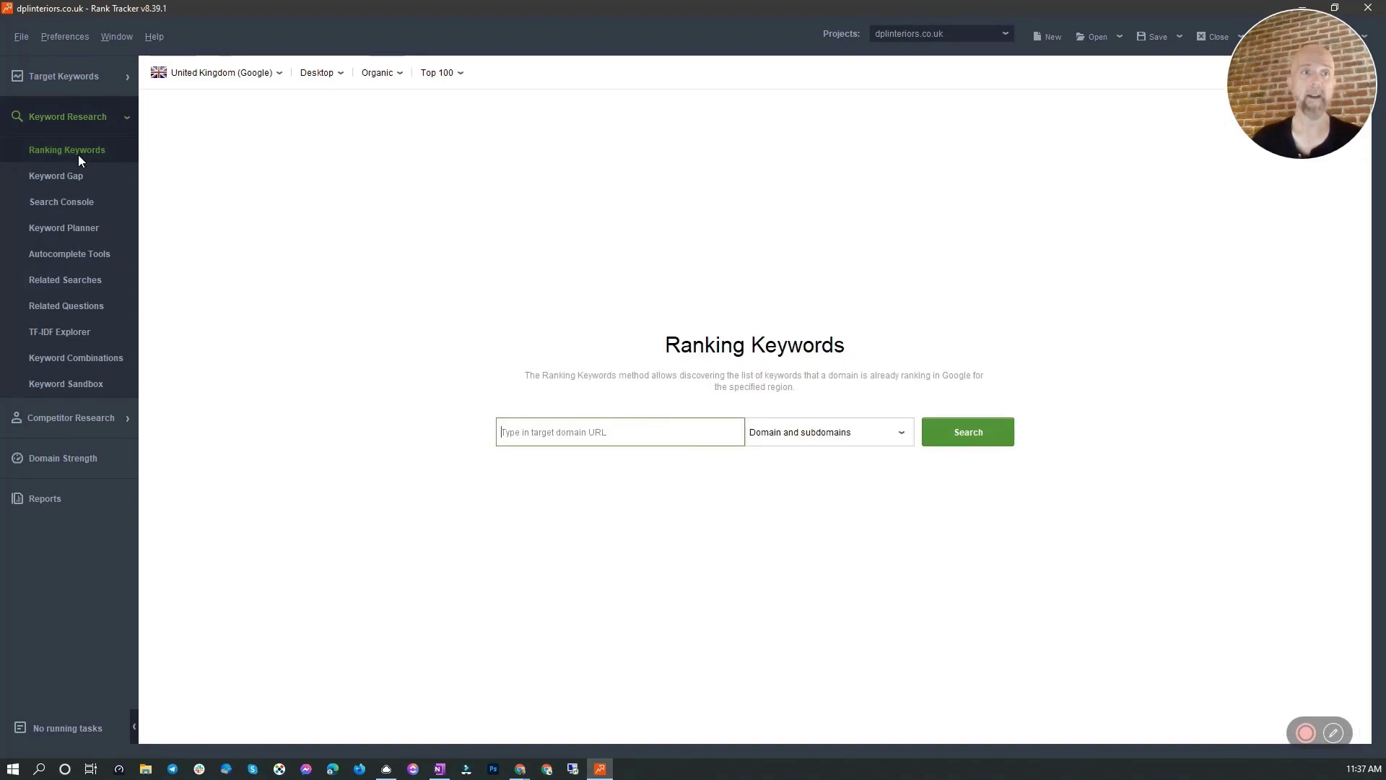
{"action": "left_click", "coordinate": [576, 433]}
{"action": "type", "text": "https://qashropshire.co.uk/"}
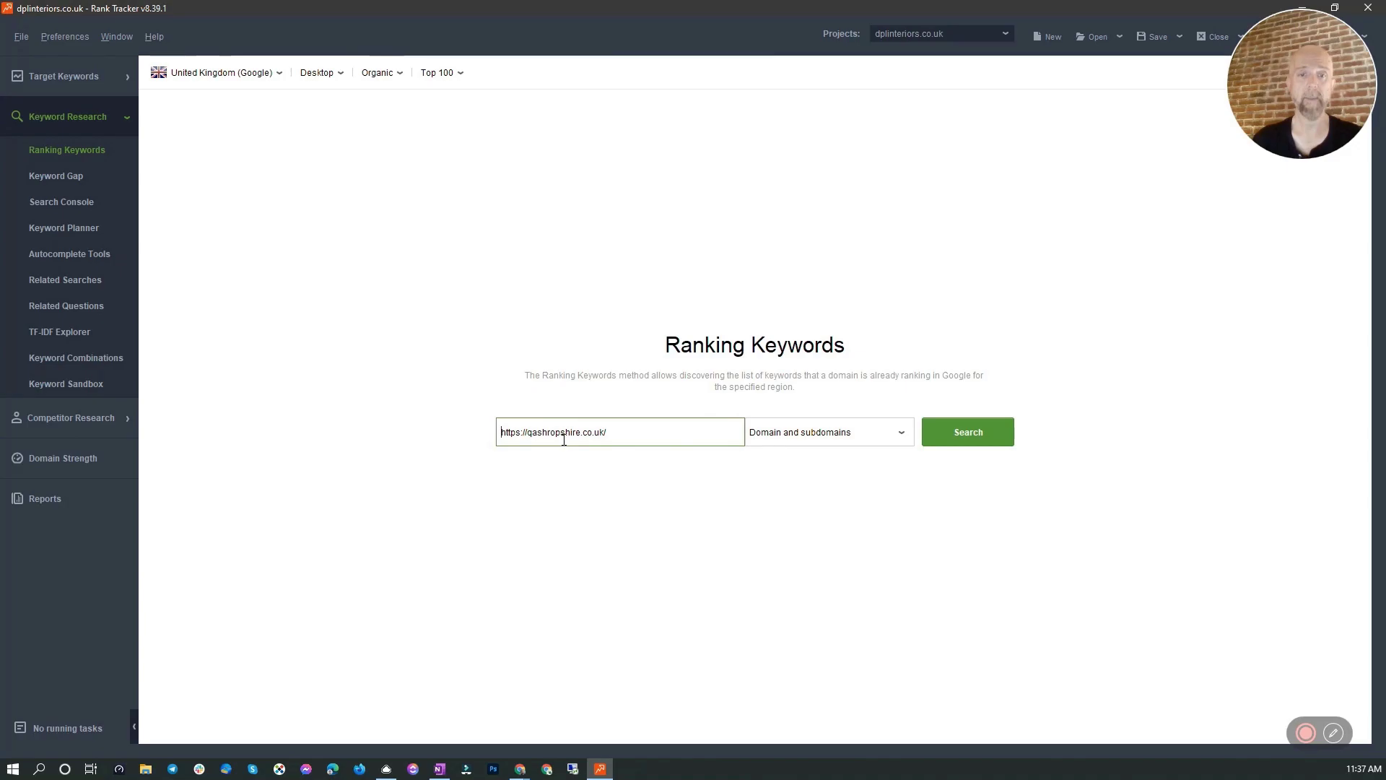
{"action": "left_click", "coordinate": [968, 432]}
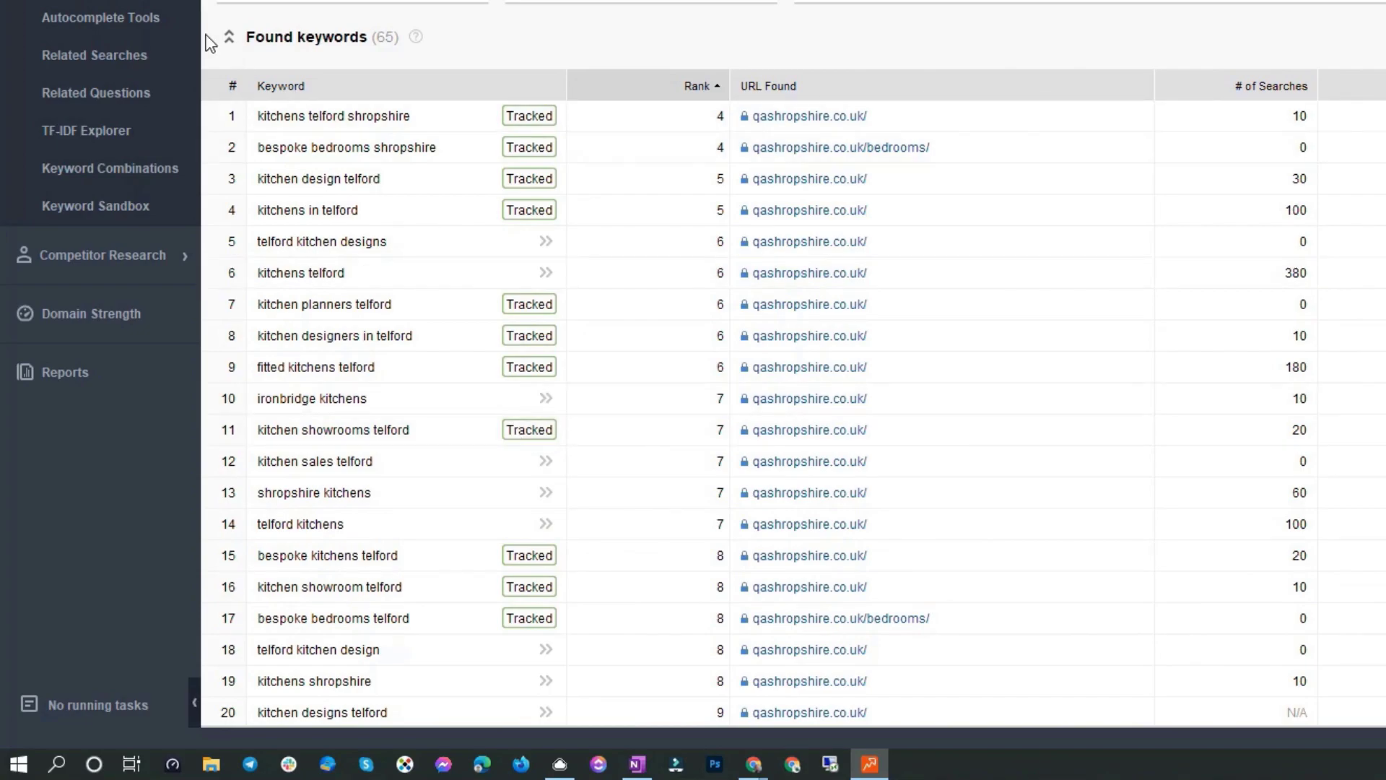
{"action": "left_click", "coordinate": [96, 206]}
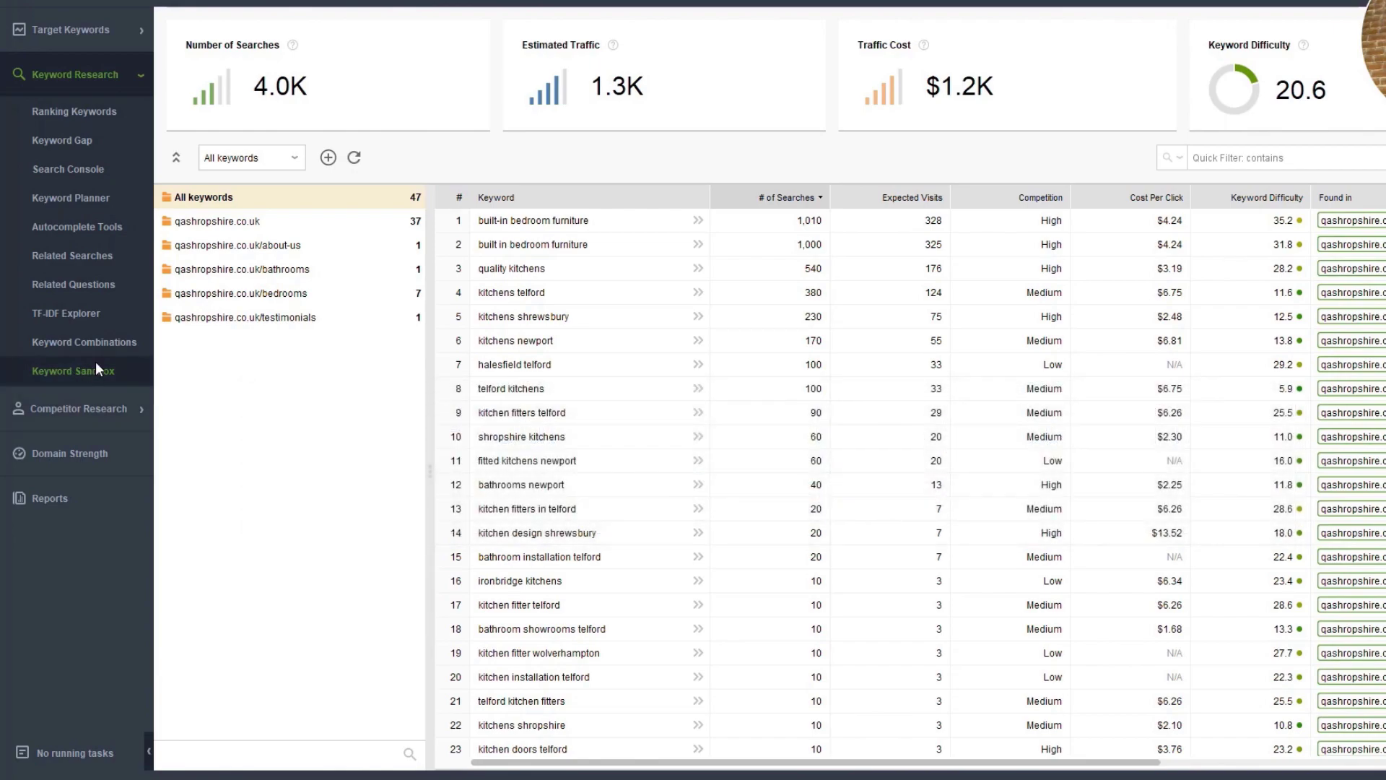
{"action": "left_click", "coordinate": [94, 113]}
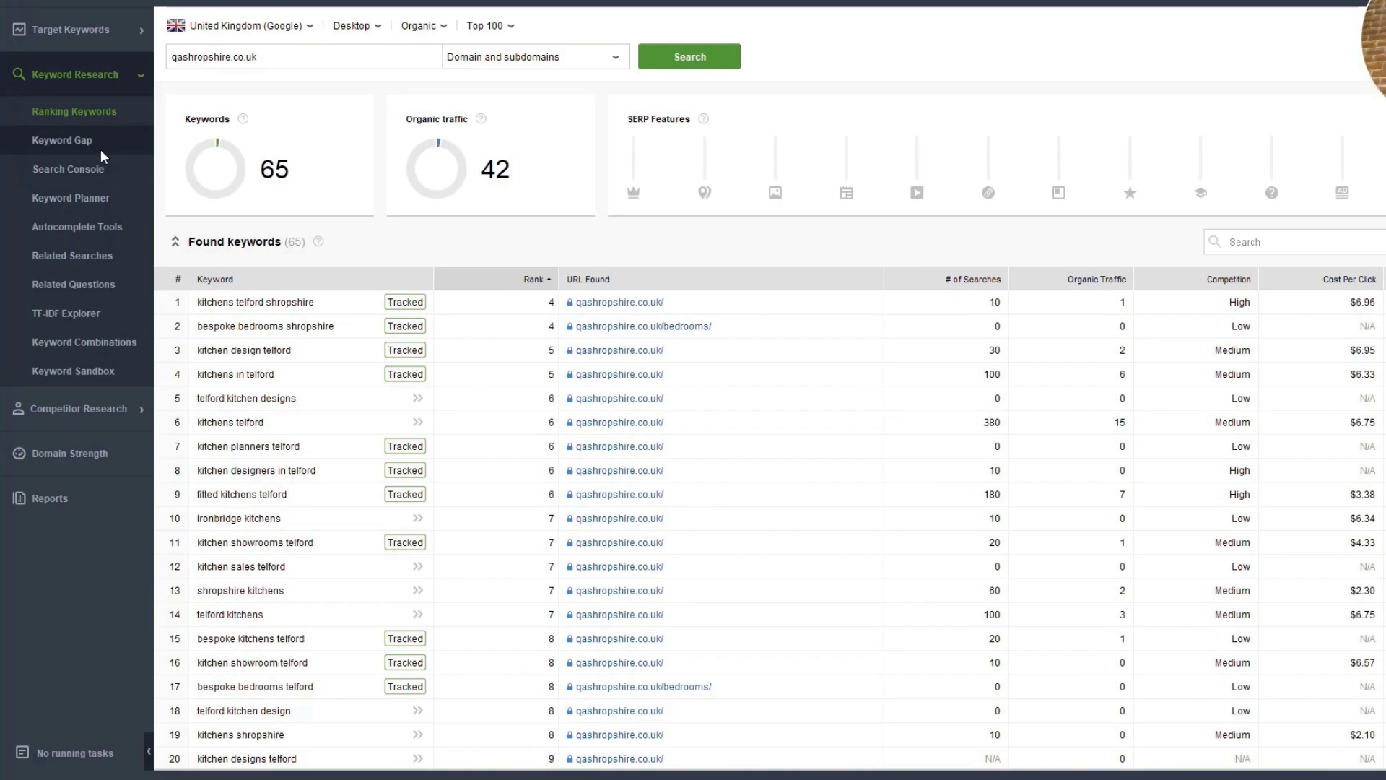
- Set up a Keyword Gap comparison of dplinteriors.co.uk with competitors qashropshire.co.uk, kitchenvisions.co.uk and telfordkitchens.co.uk
{"action": "left_click", "coordinate": [84, 142]}
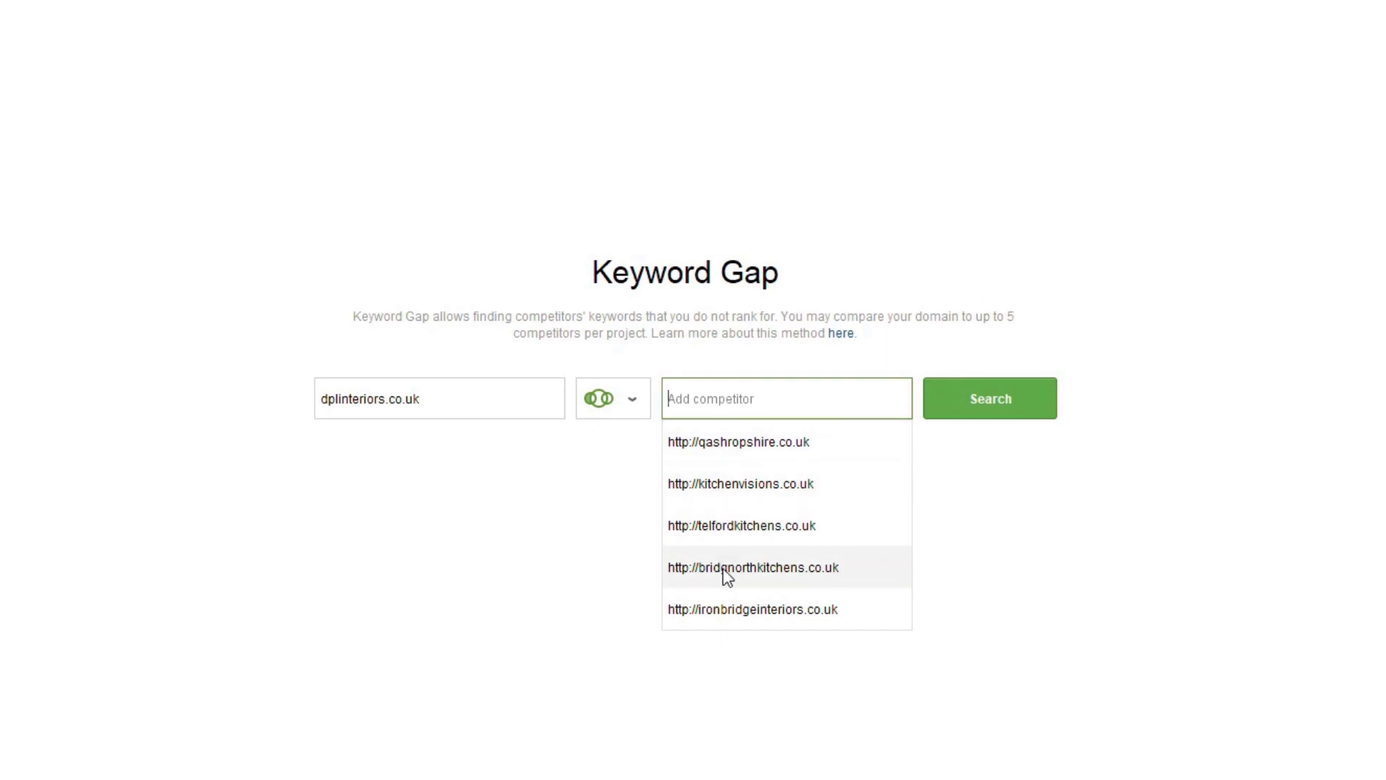
{"action": "left_click", "coordinate": [720, 460]}
{"action": "left_click", "coordinate": [724, 436]}
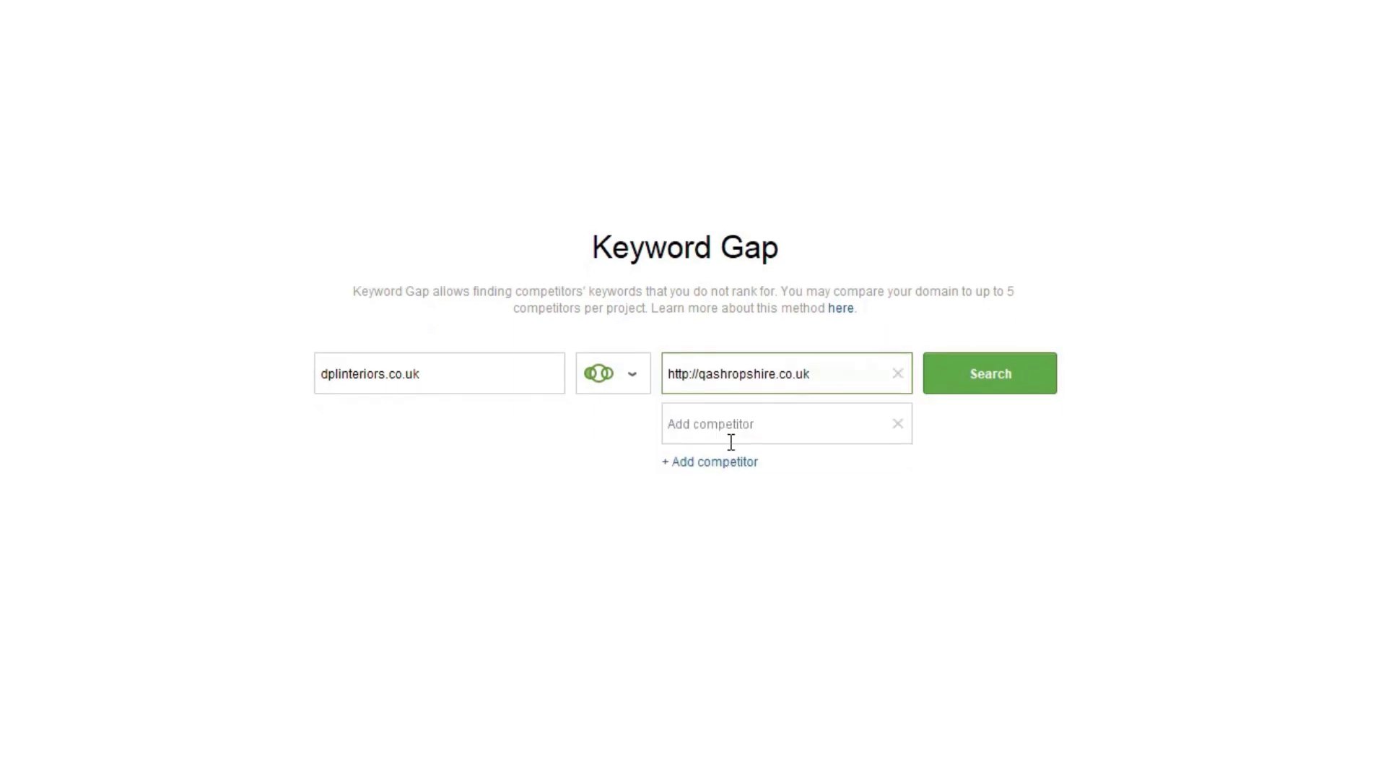
{"action": "left_click", "coordinate": [733, 434]}
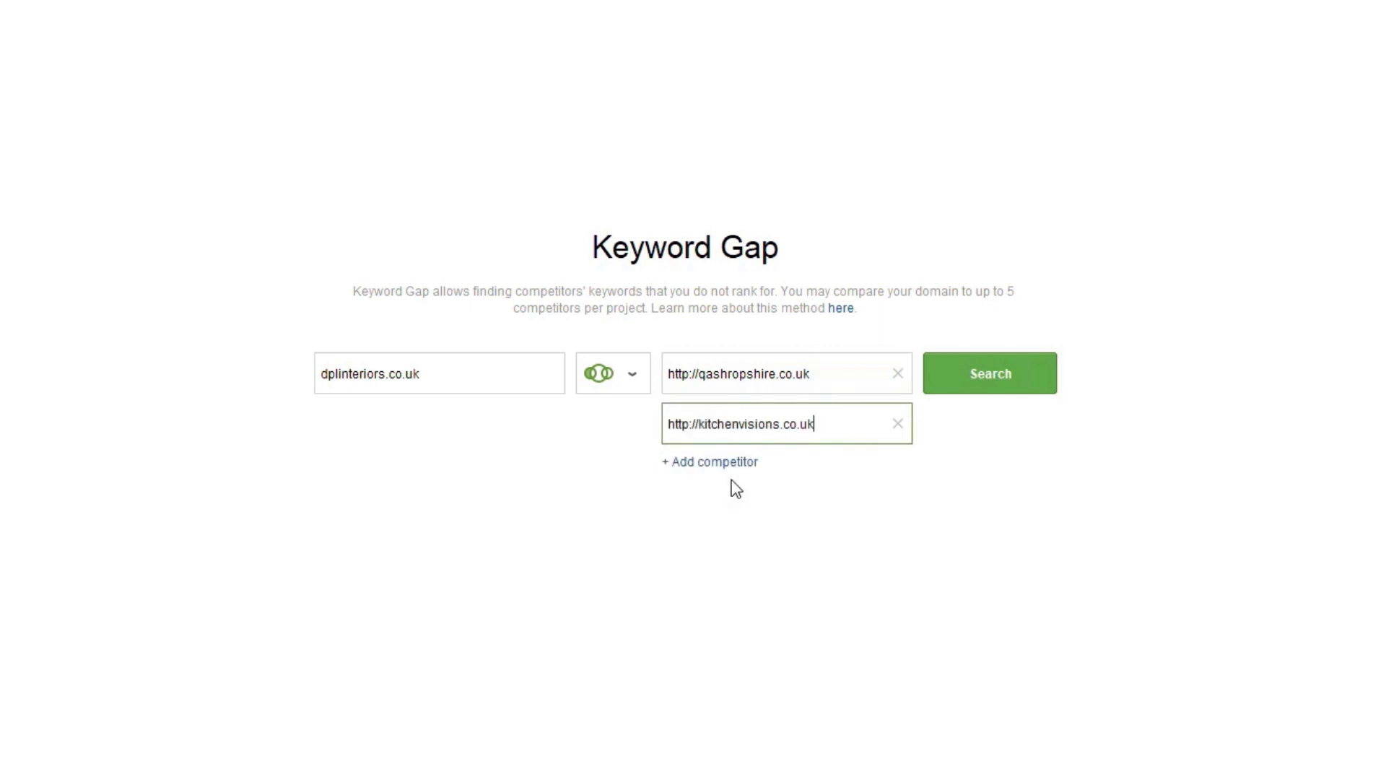
{"action": "left_click", "coordinate": [724, 462]}
{"action": "left_click", "coordinate": [743, 455]}
{"action": "left_click", "coordinate": [743, 489]}
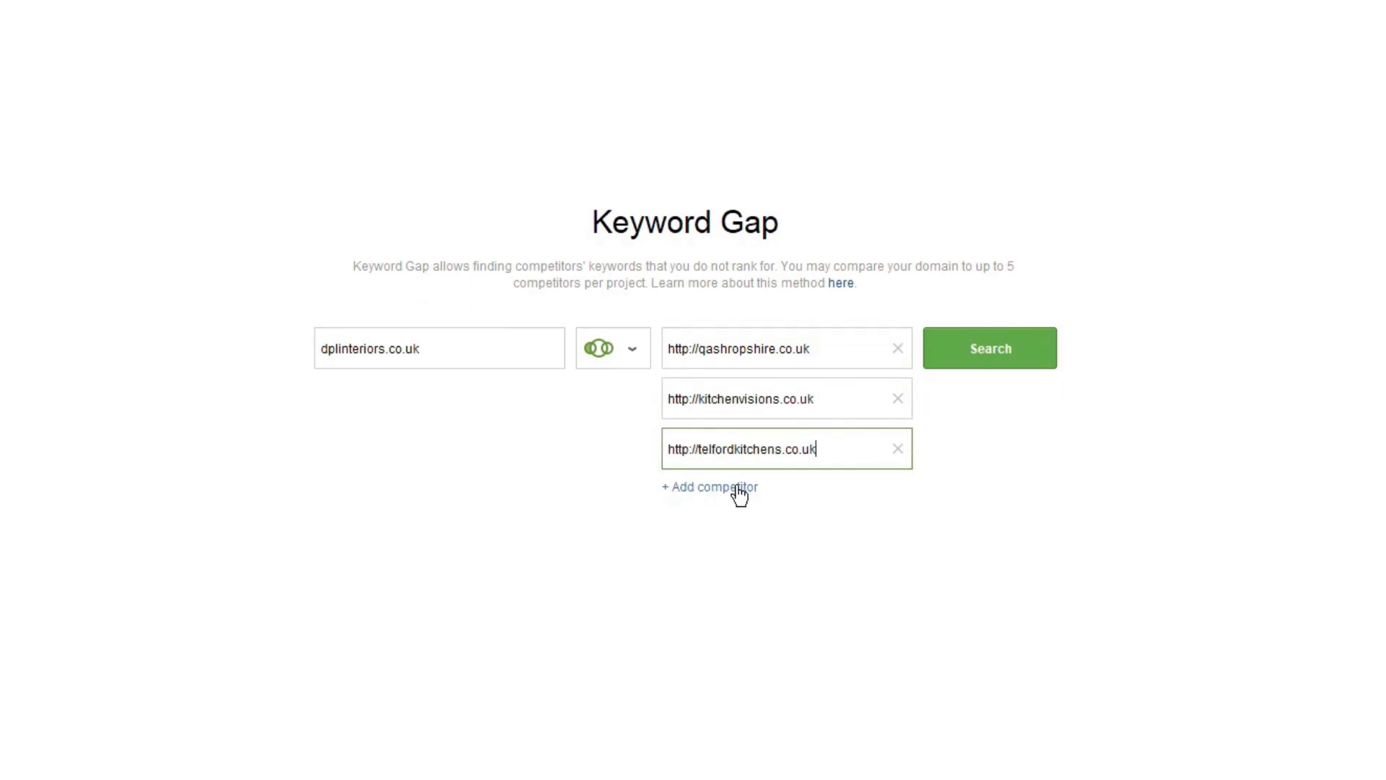
- Add bridgnorthkitchens.co.uk and ironbridgeinteriors.co.uk as further competitors in the Keyword Gap comparison
{"action": "left_click", "coordinate": [747, 498]}
{"action": "left_click", "coordinate": [742, 470]}
{"action": "left_click", "coordinate": [745, 516]}
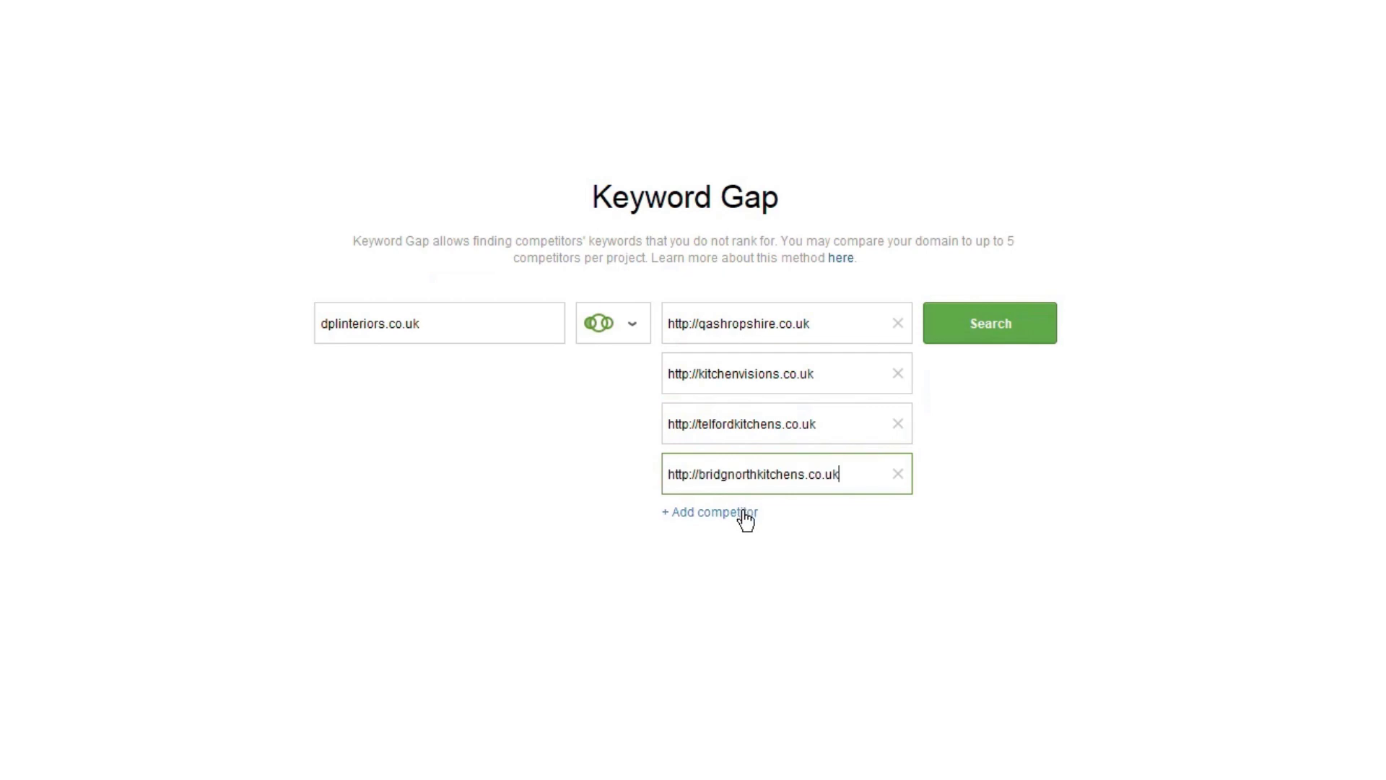
{"action": "left_click", "coordinate": [743, 513]}
{"action": "left_click", "coordinate": [748, 517]}
{"action": "left_click", "coordinate": [683, 547]}
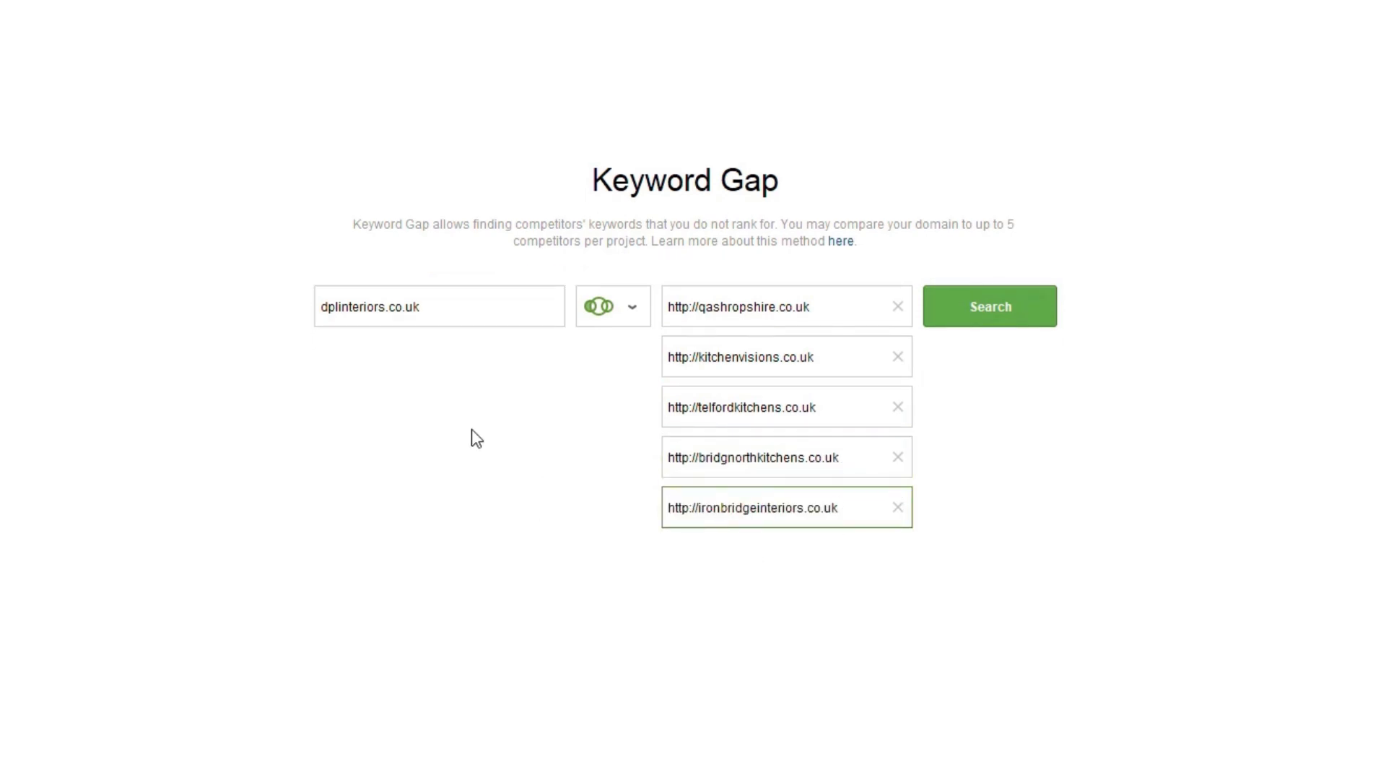
- Run the Keyword Gap search for All keywords and look through each domain's ranks for the found keywords
{"action": "left_click", "coordinate": [629, 318]}
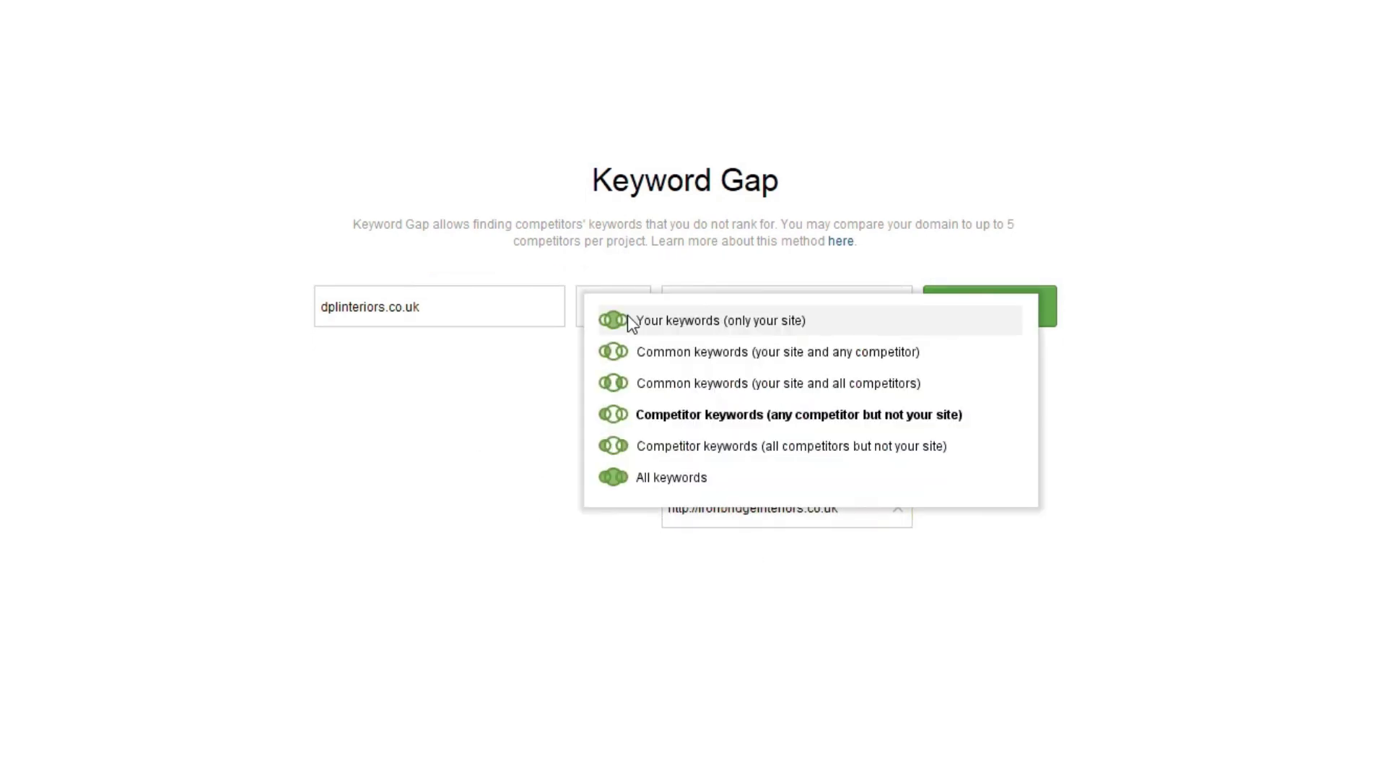
{"action": "left_click", "coordinate": [649, 482]}
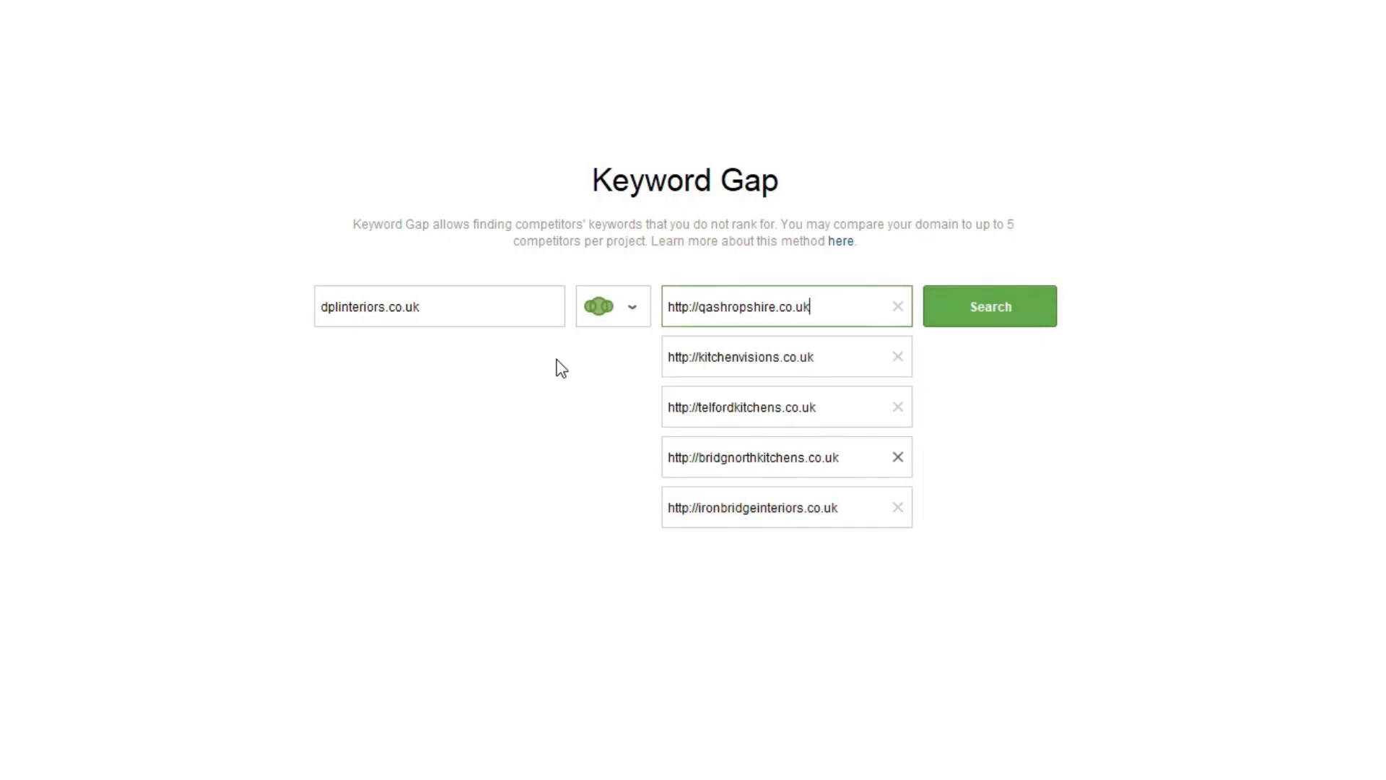
{"action": "left_click", "coordinate": [612, 323]}
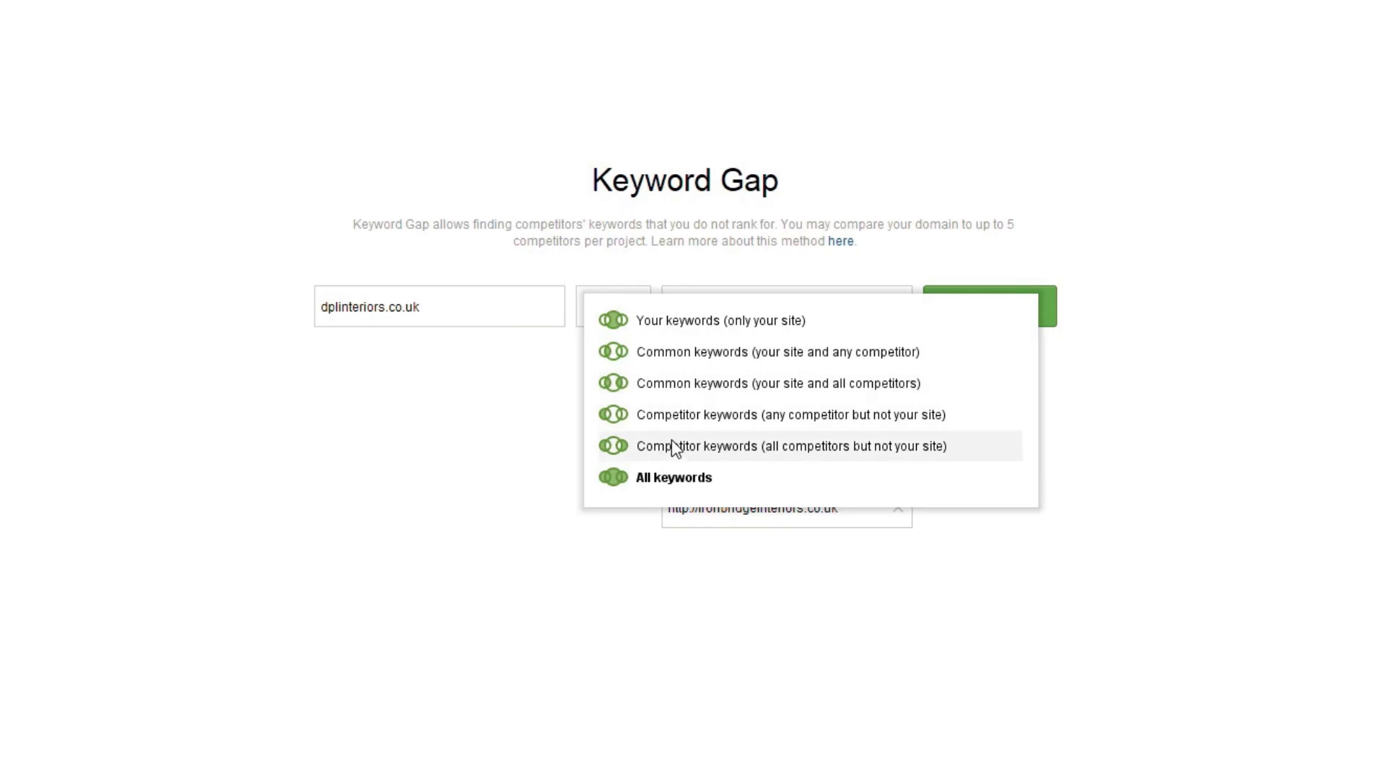
{"action": "left_click", "coordinate": [585, 245]}
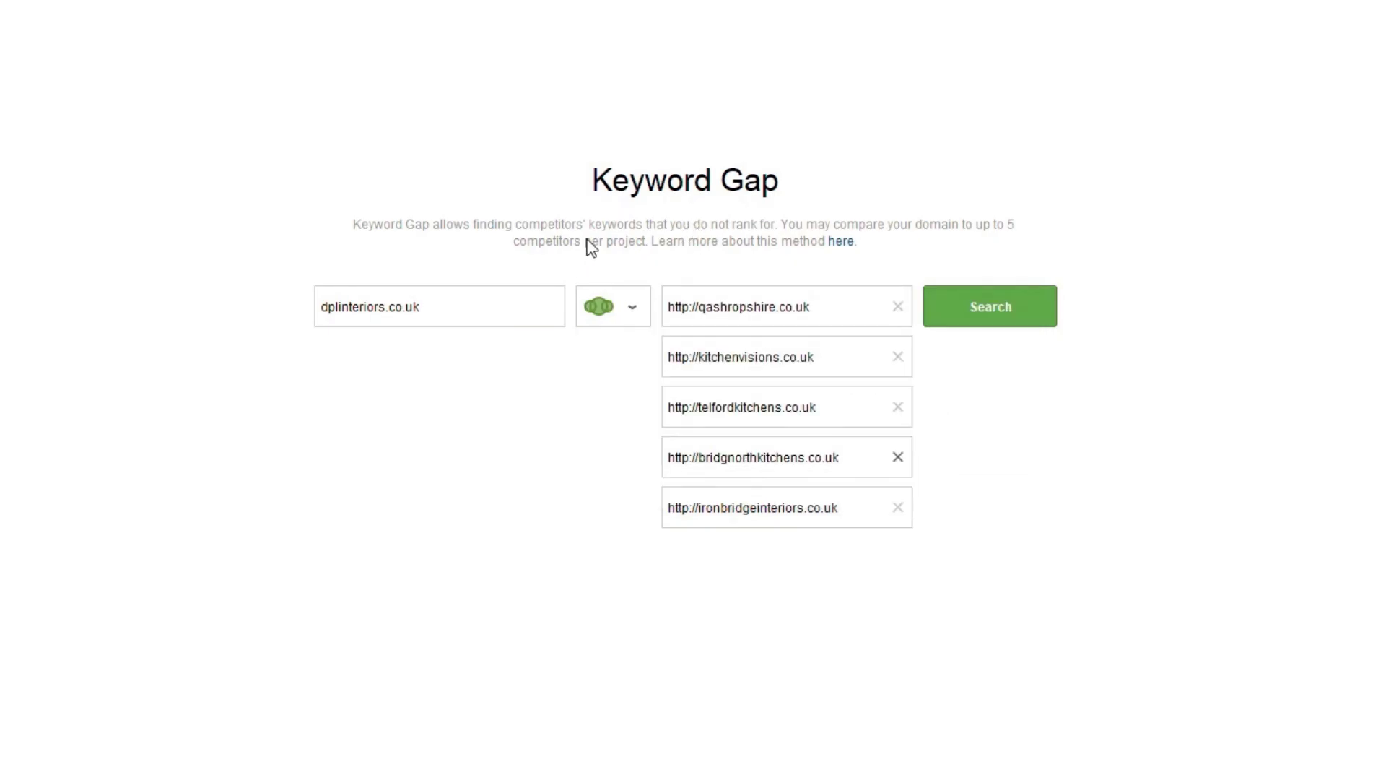
{"action": "left_click", "coordinate": [989, 306]}
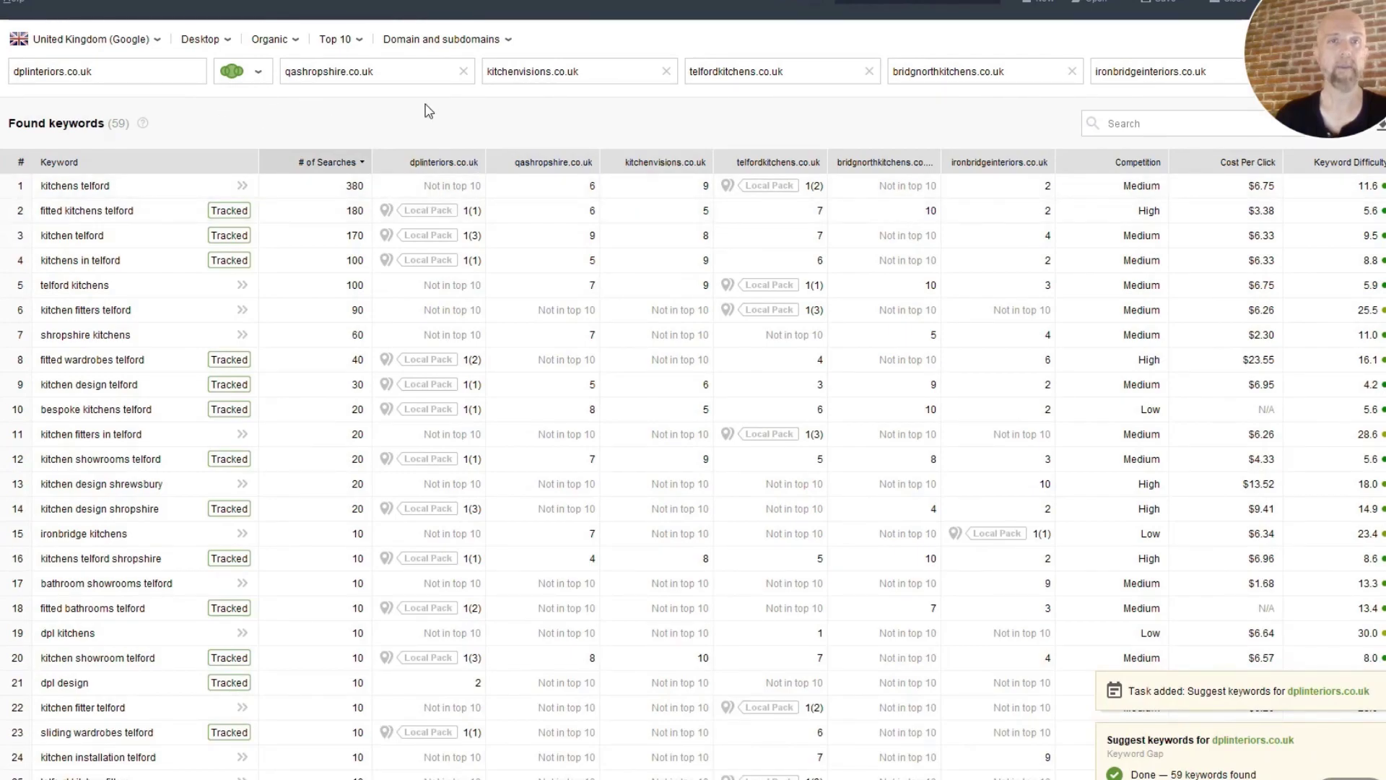
{"action": "scroll", "coordinate": [553, 343], "scroll_direction": "down", "scroll_amount": 3}
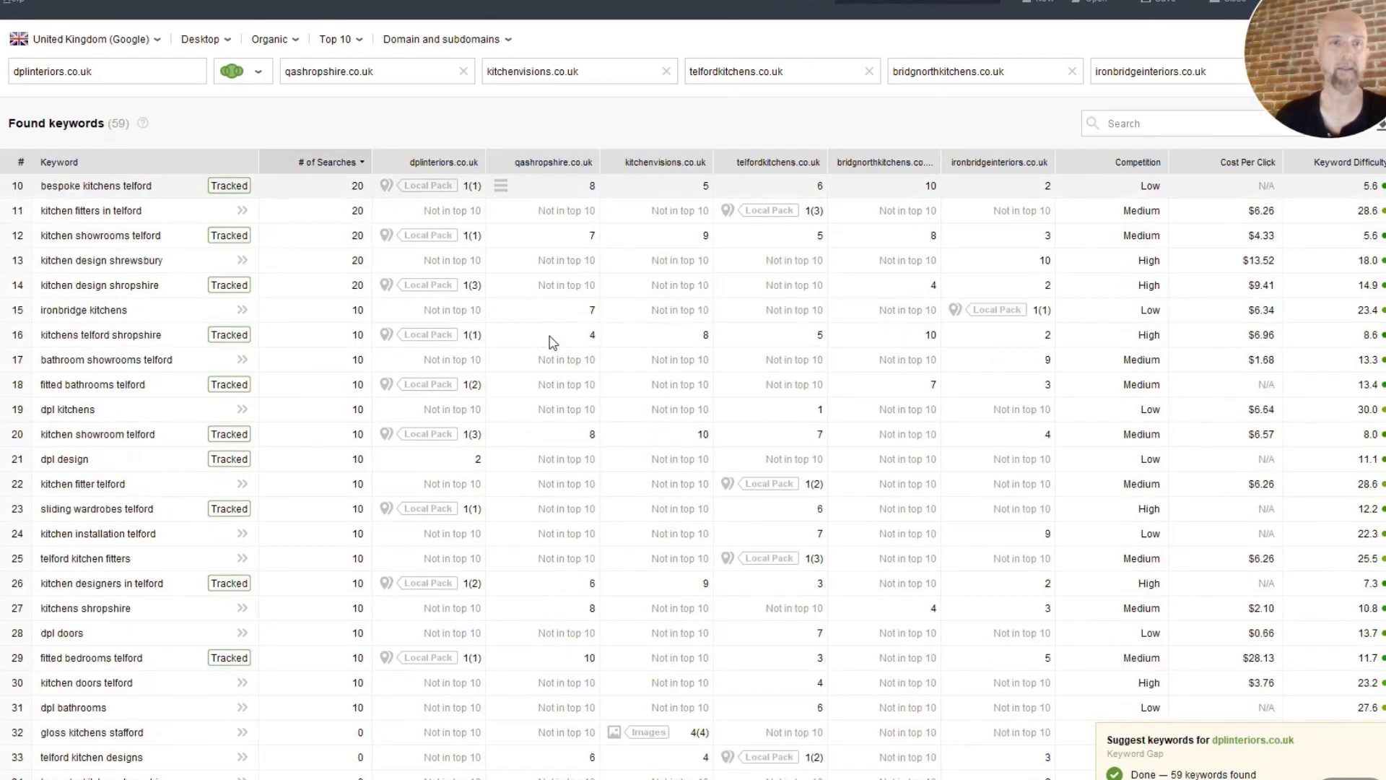
{"action": "scroll", "coordinate": [554, 346], "scroll_direction": "down", "scroll_amount": 7}
{"action": "scroll", "coordinate": [559, 332], "scroll_direction": "up", "scroll_amount": 5}
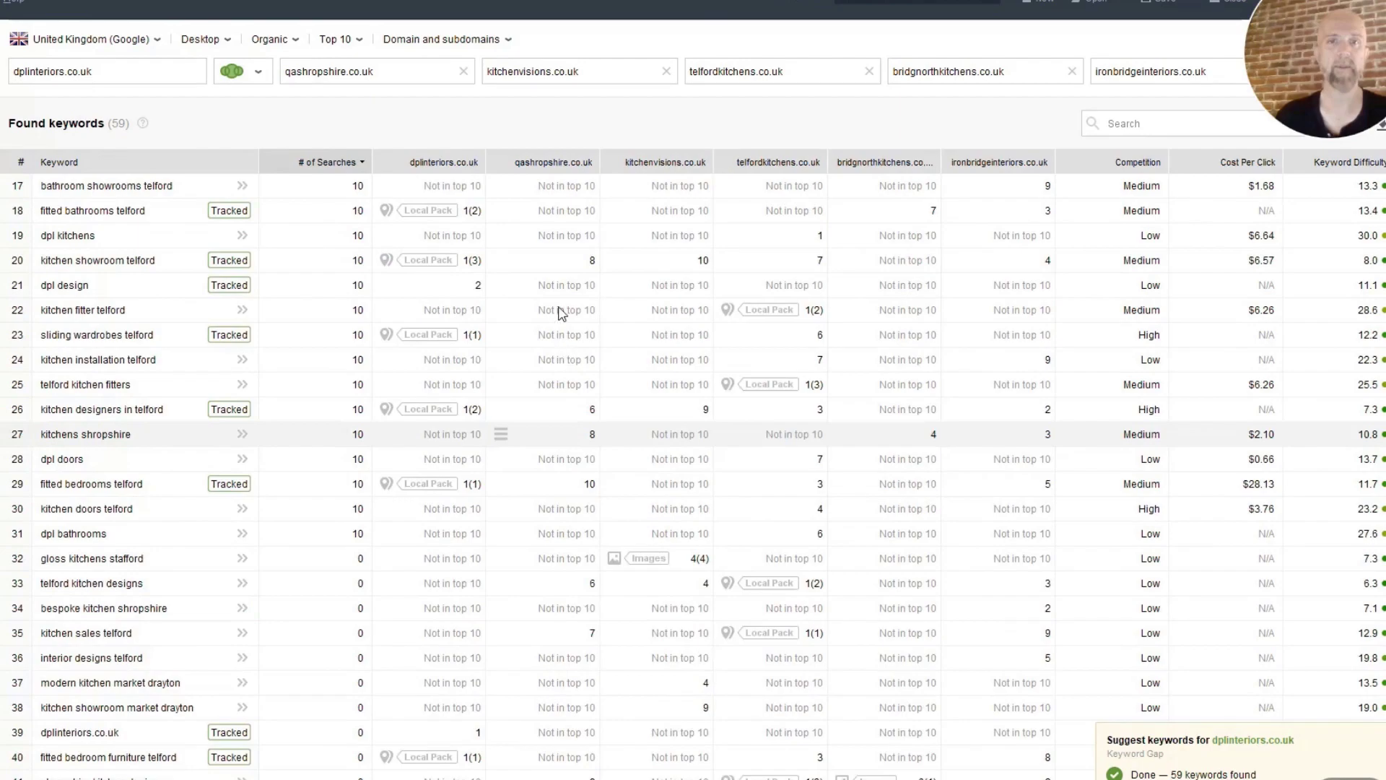
- Look over the Keyword Gap comparison modes and the keywords gathered in Keyword Sandbox, and return to the Keyword Gap results
{"action": "scroll", "coordinate": [561, 313], "scroll_direction": "up", "scroll_amount": 2}
{"action": "left_click", "coordinate": [257, 72]}
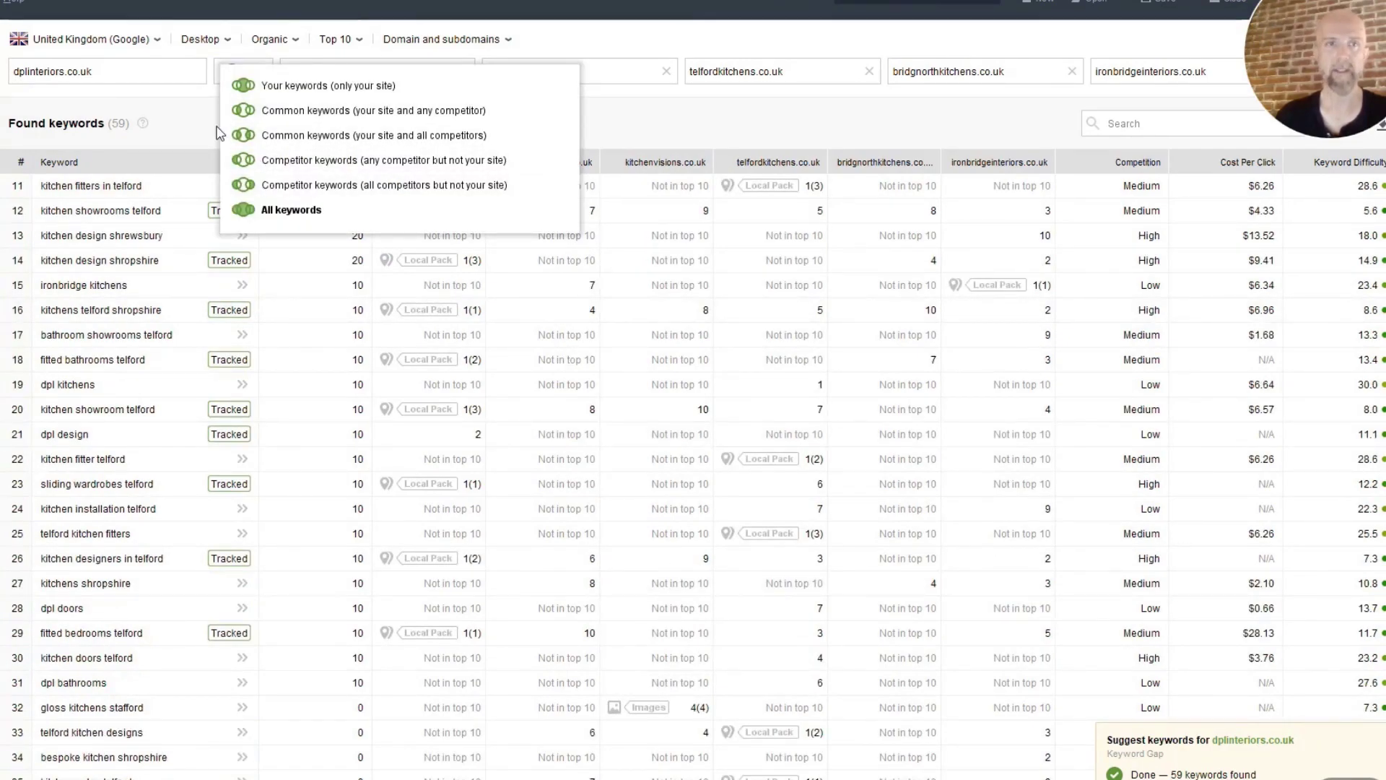
{"action": "left_click", "coordinate": [174, 124]}
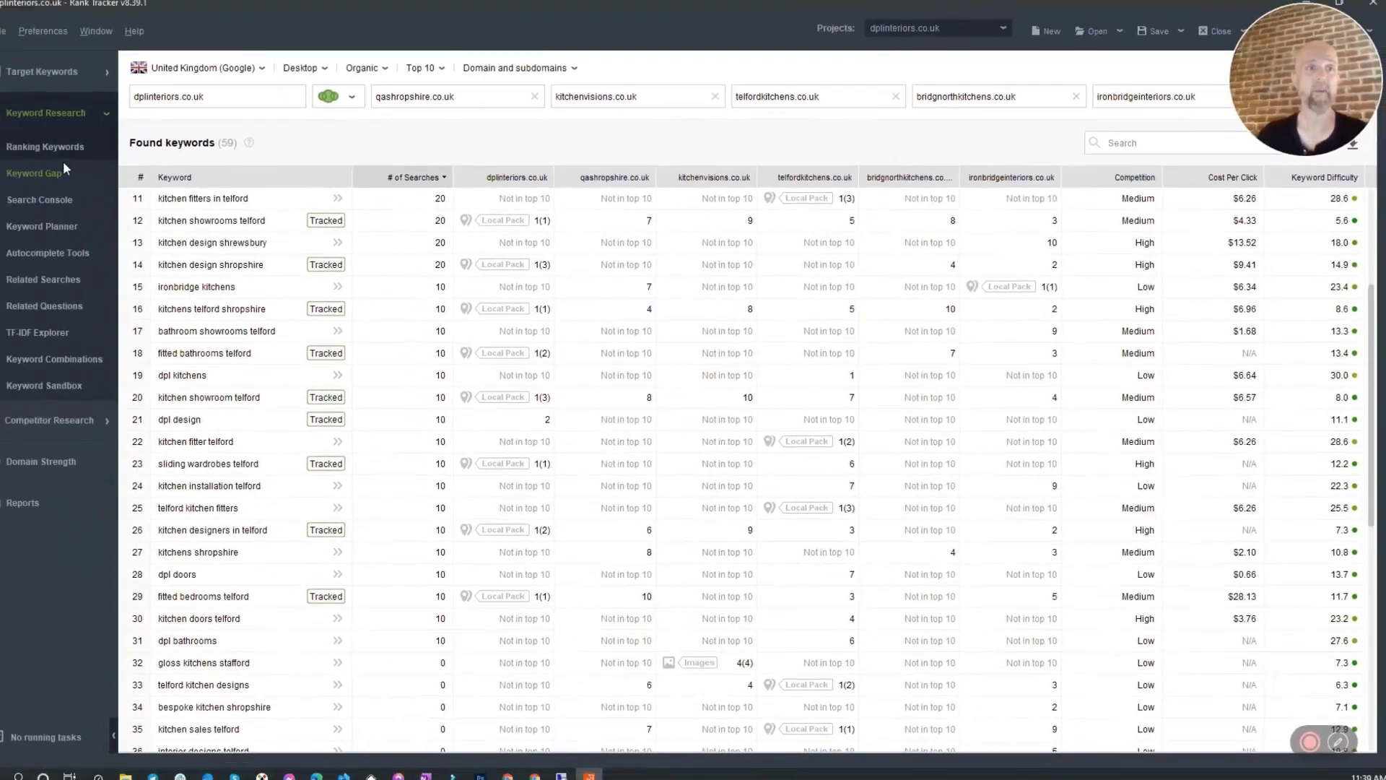
{"action": "left_click", "coordinate": [94, 385]}
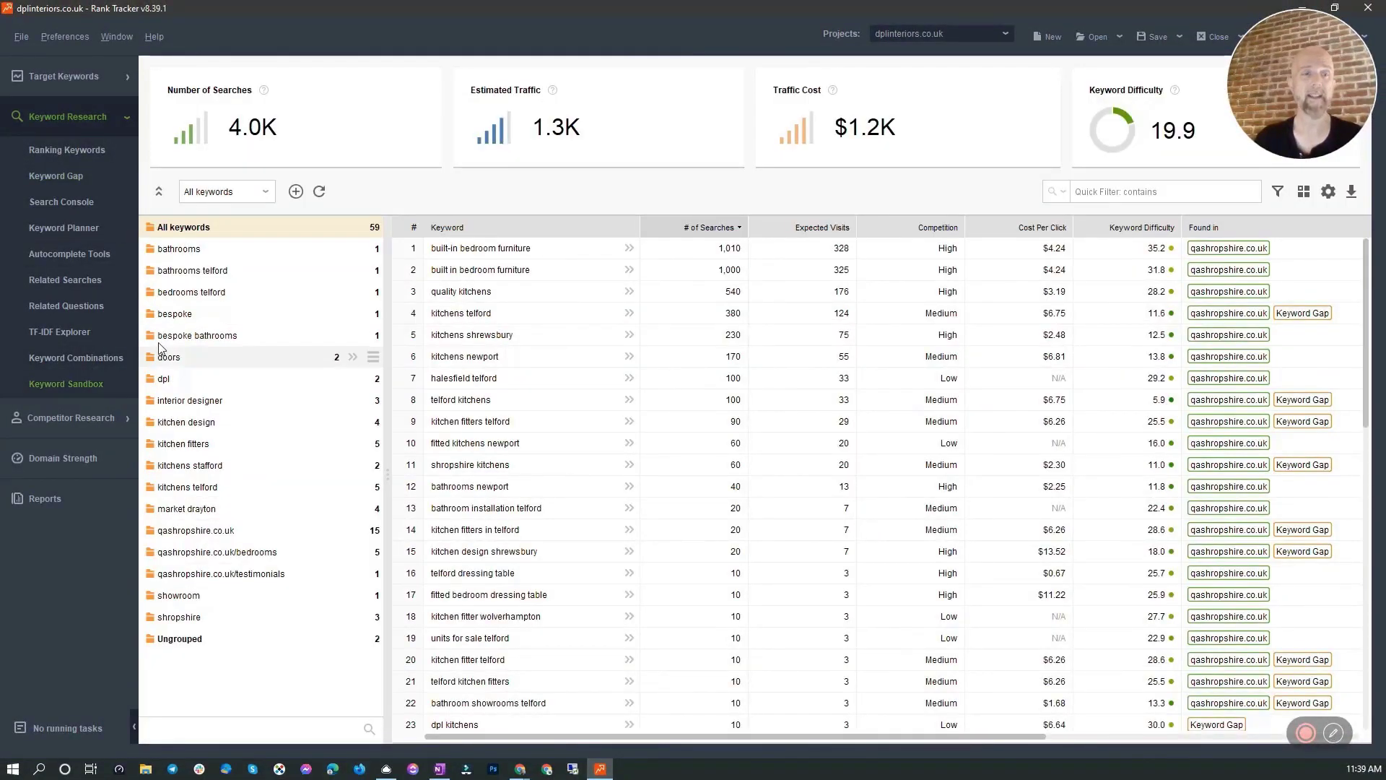
{"action": "left_click", "coordinate": [59, 180]}
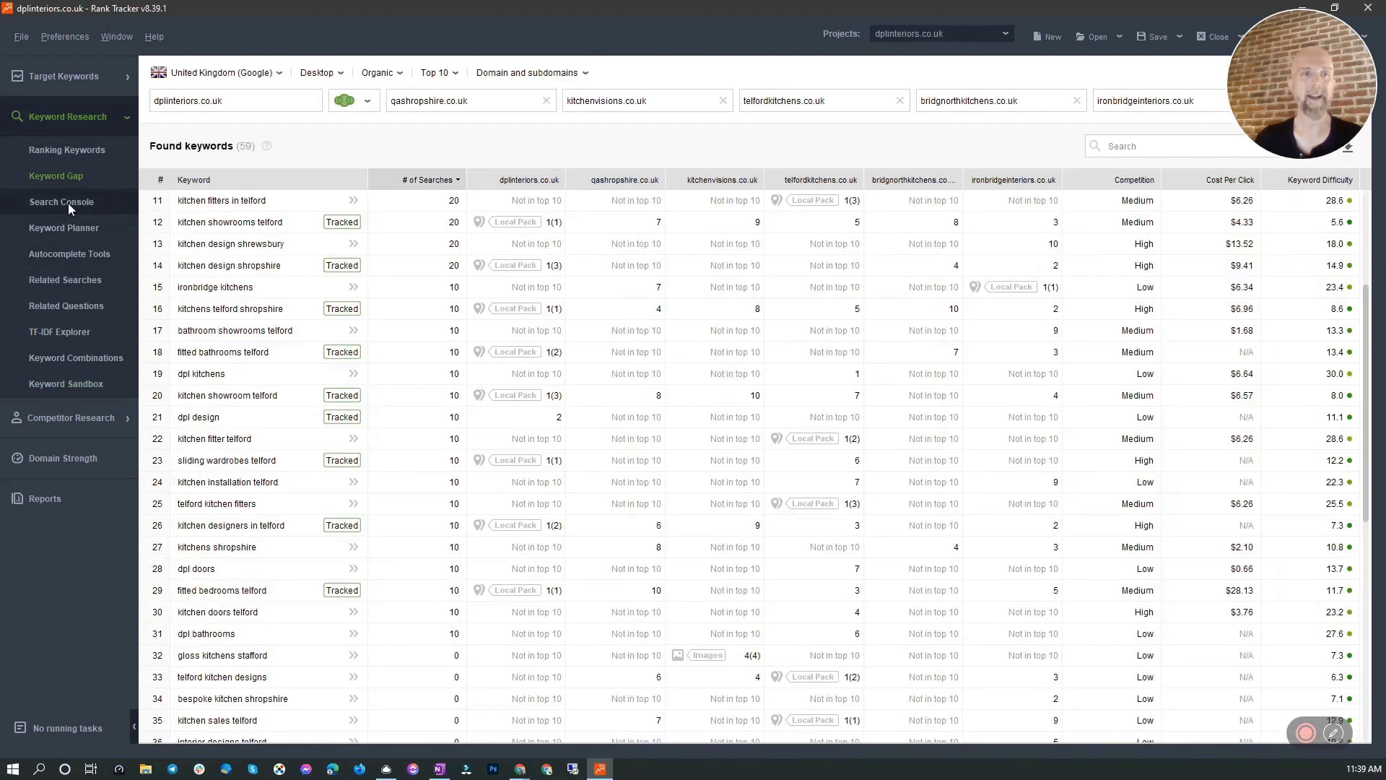
- Inspect how a Google Search Console account is connected, up to the Google sign-in, and cancel without connecting
{"action": "left_click", "coordinate": [68, 202]}
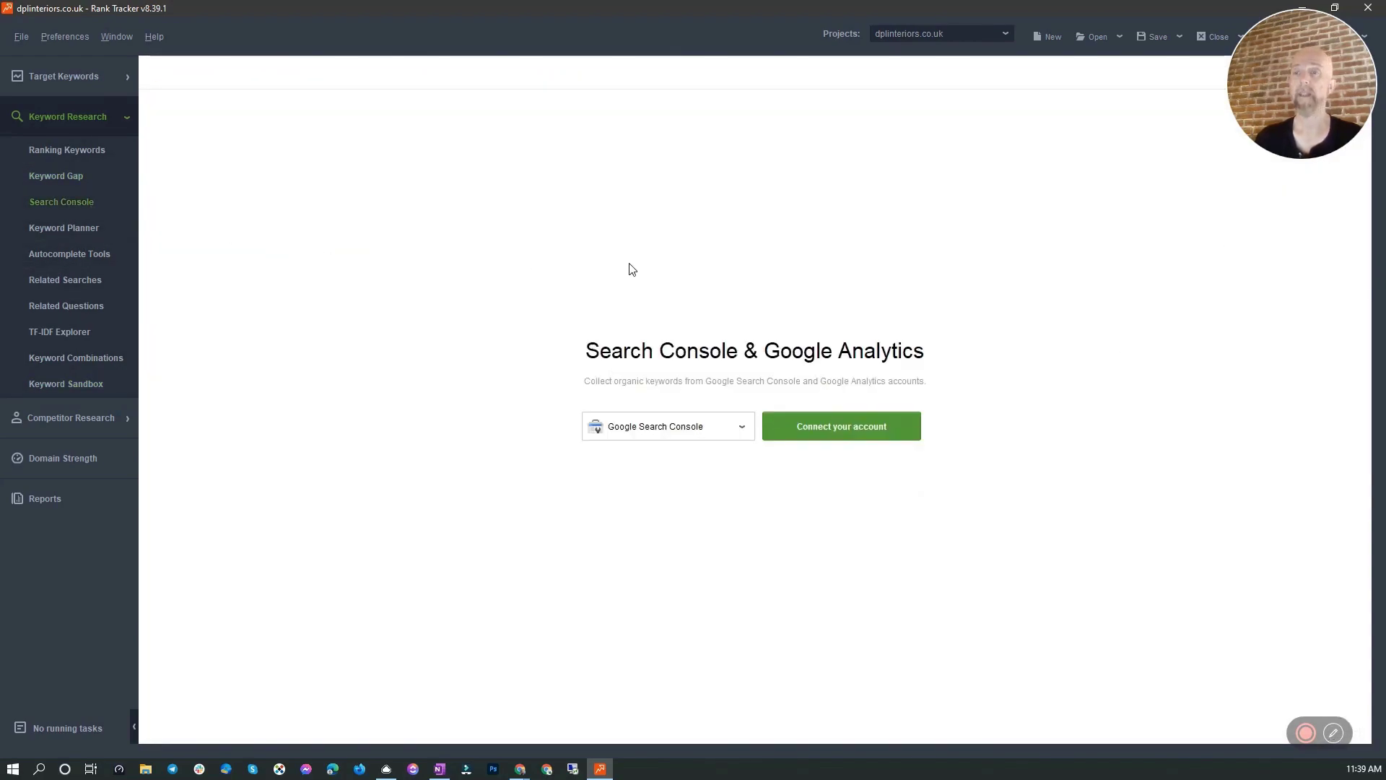
{"action": "left_click", "coordinate": [833, 438]}
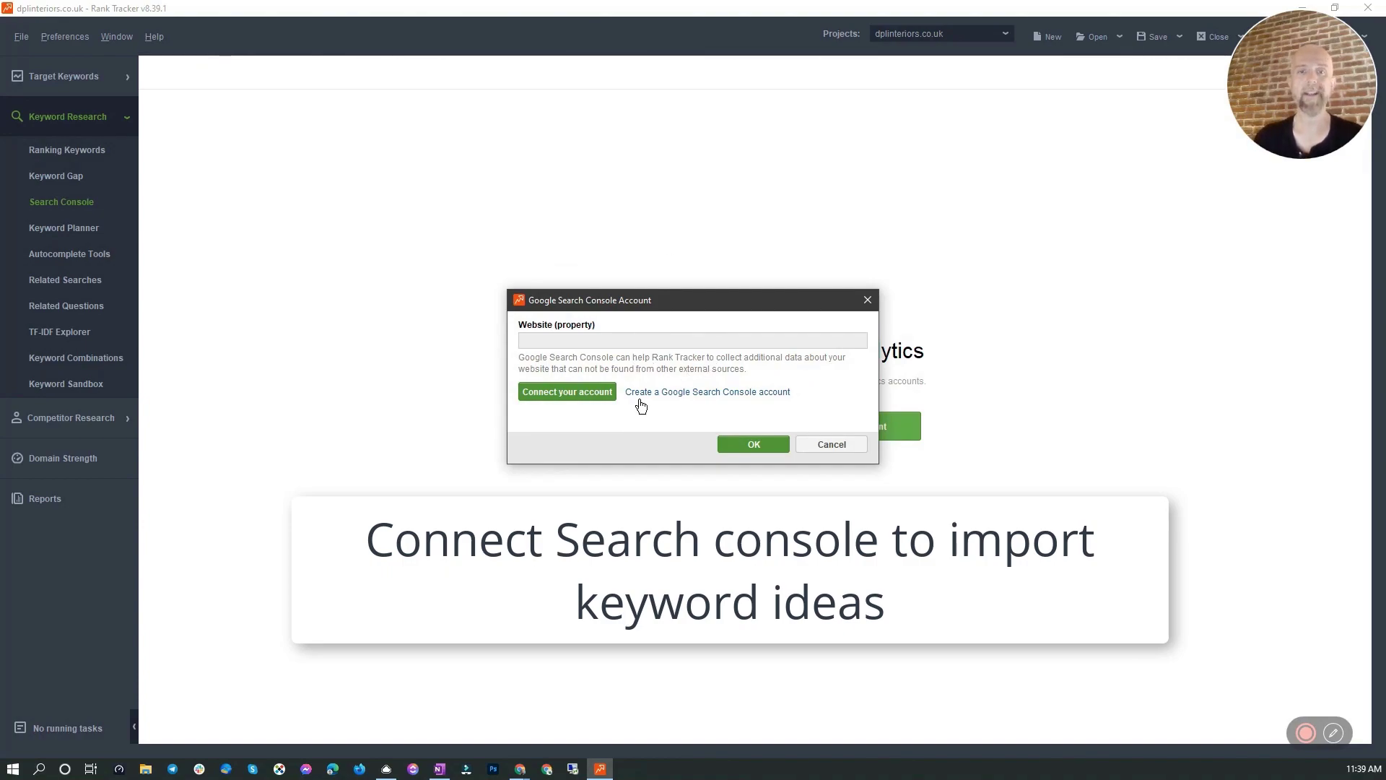
{"action": "left_click", "coordinate": [567, 394]}
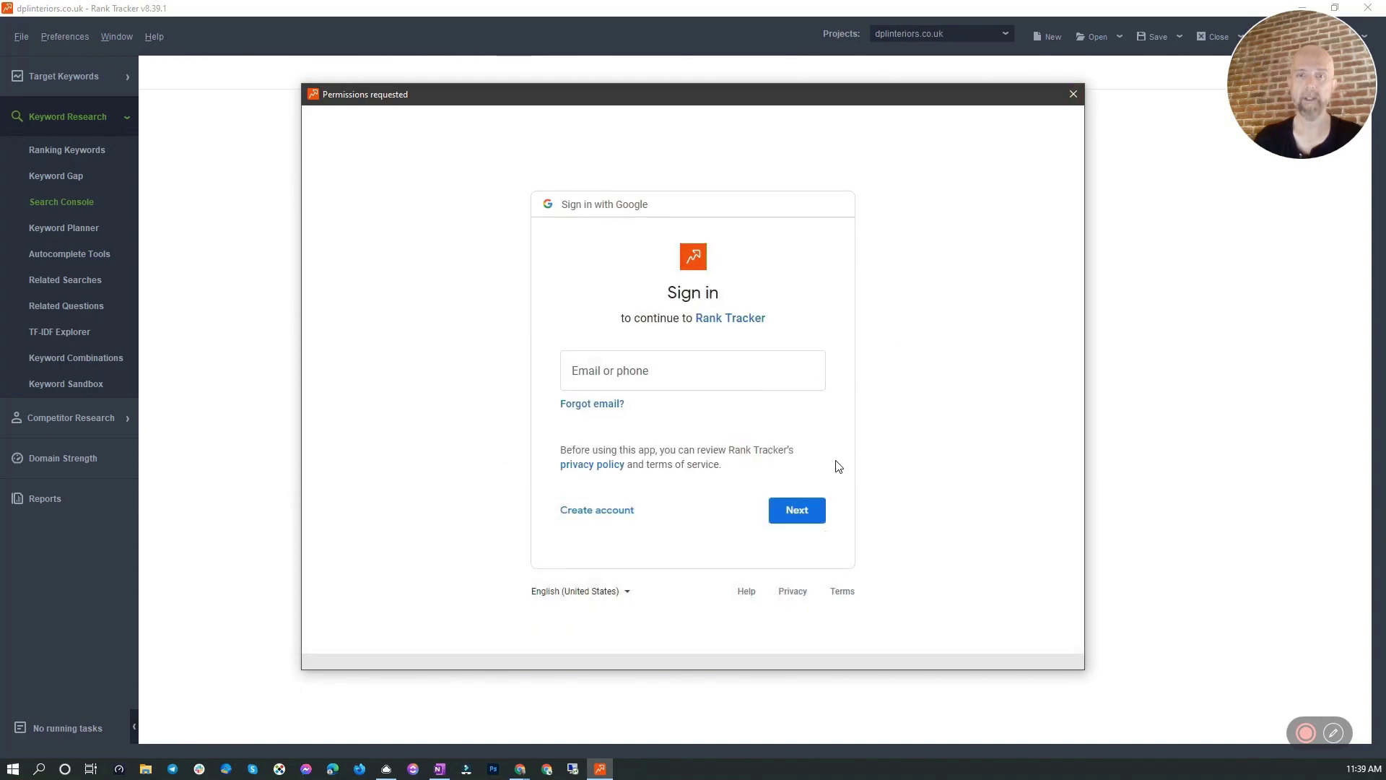
{"action": "left_click", "coordinate": [1073, 94]}
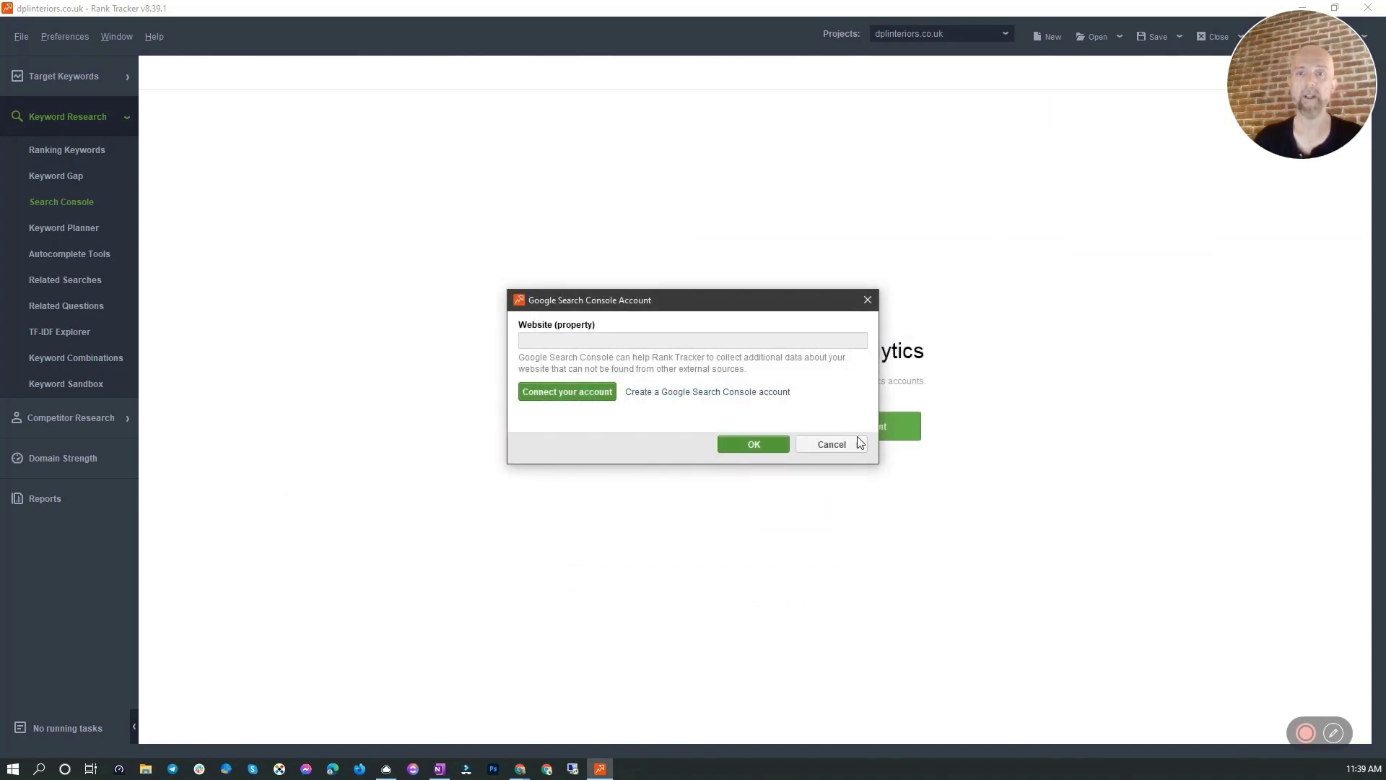
{"action": "left_click", "coordinate": [831, 445]}
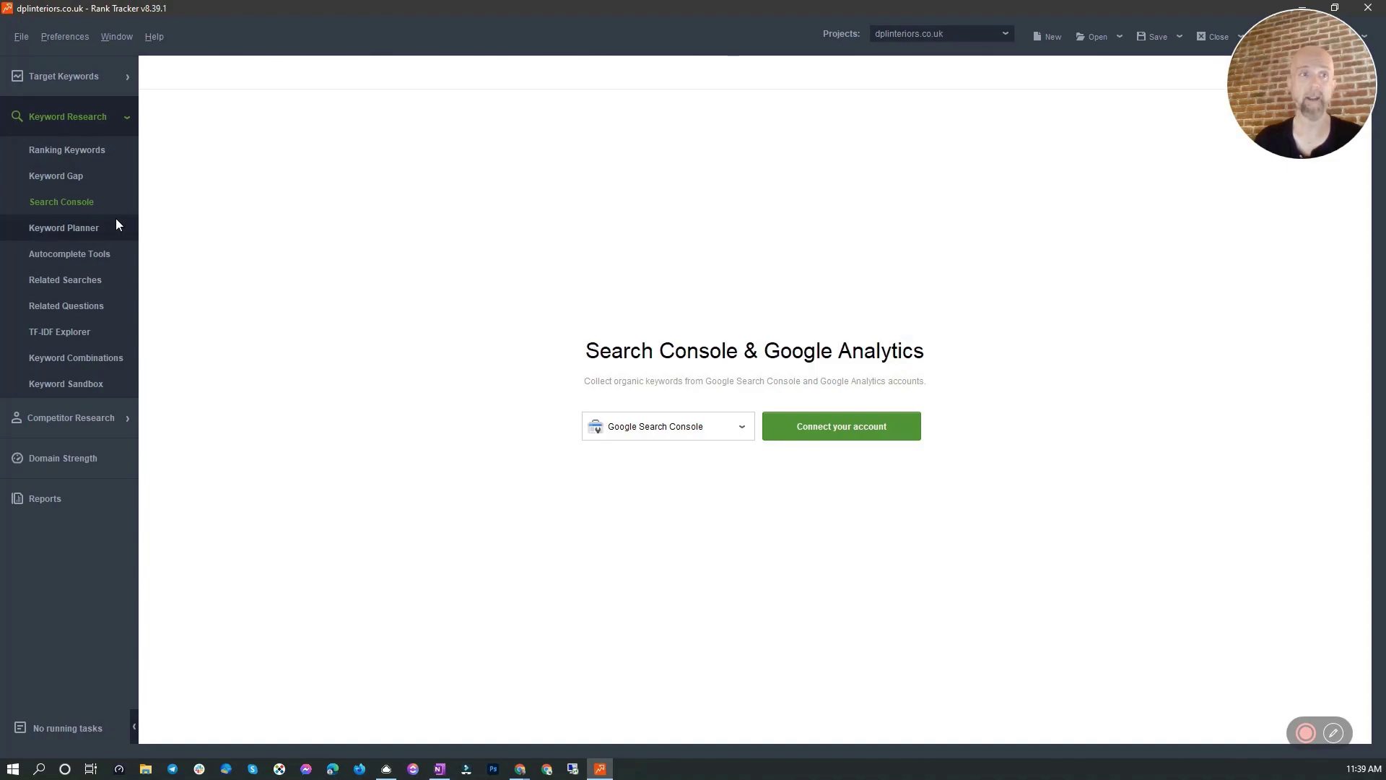
- Open Keyword Planner, switch to the SEO notes in OneNote and copy the keyword "fitted kitchens"
{"action": "left_click", "coordinate": [84, 229]}
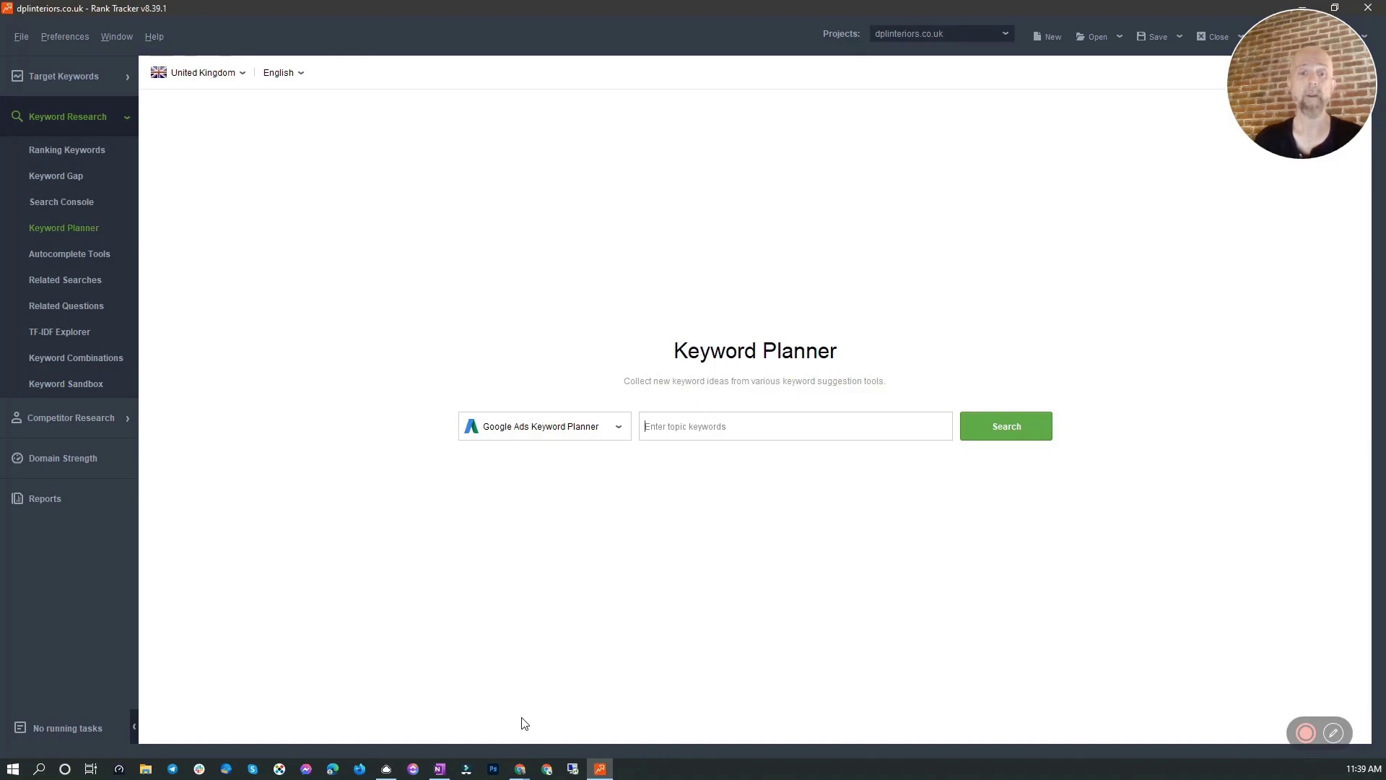
{"action": "left_click", "coordinate": [440, 768]}
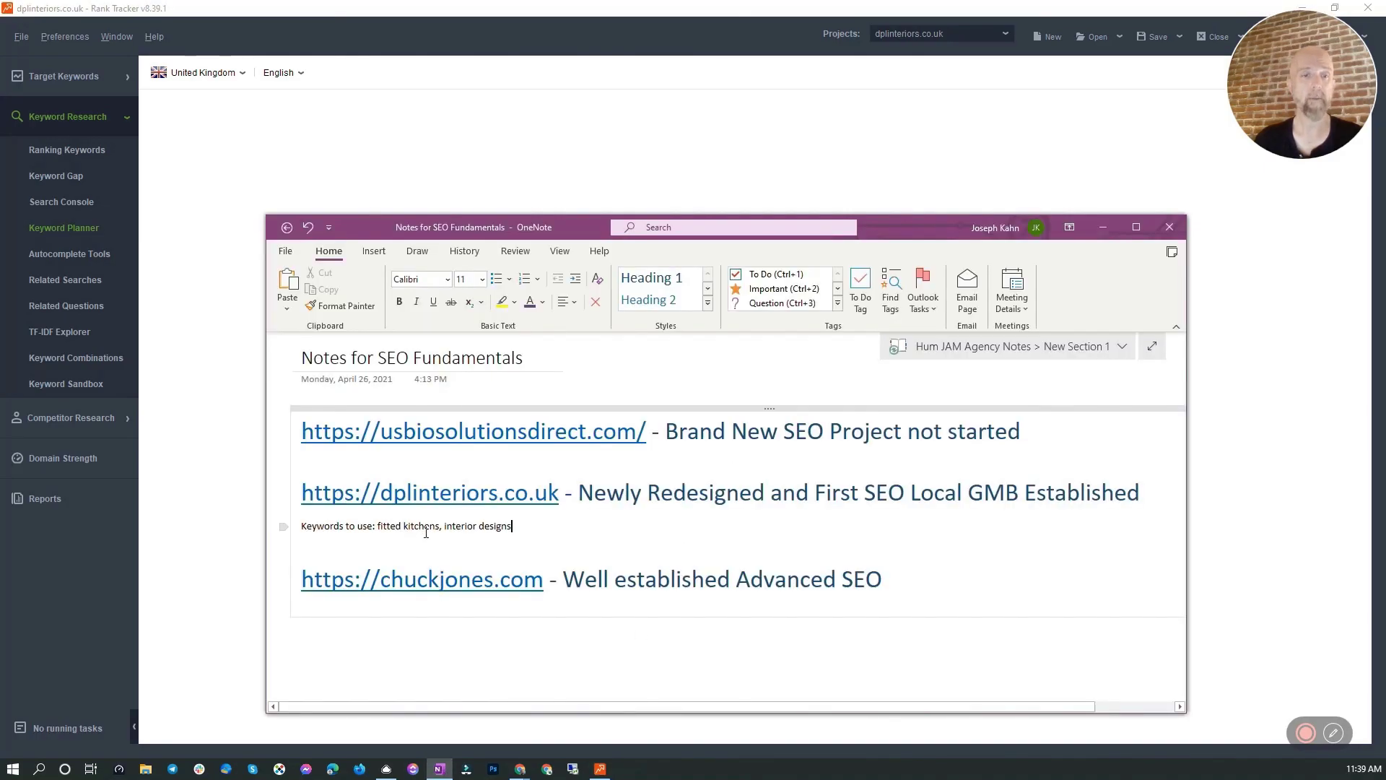
{"action": "mouse_move", "coordinate": [432, 527]}
{"action": "left_mouse_down"}
{"action": "mouse_move", "coordinate": [390, 527]}
{"action": "mouse_move", "coordinate": [509, 531]}
{"action": "mouse_move", "coordinate": [438, 533]}
{"action": "left_mouse_up"}
{"action": "key", "text": "ctrl+c"}
{"action": "left_click", "coordinate": [389, 528]}
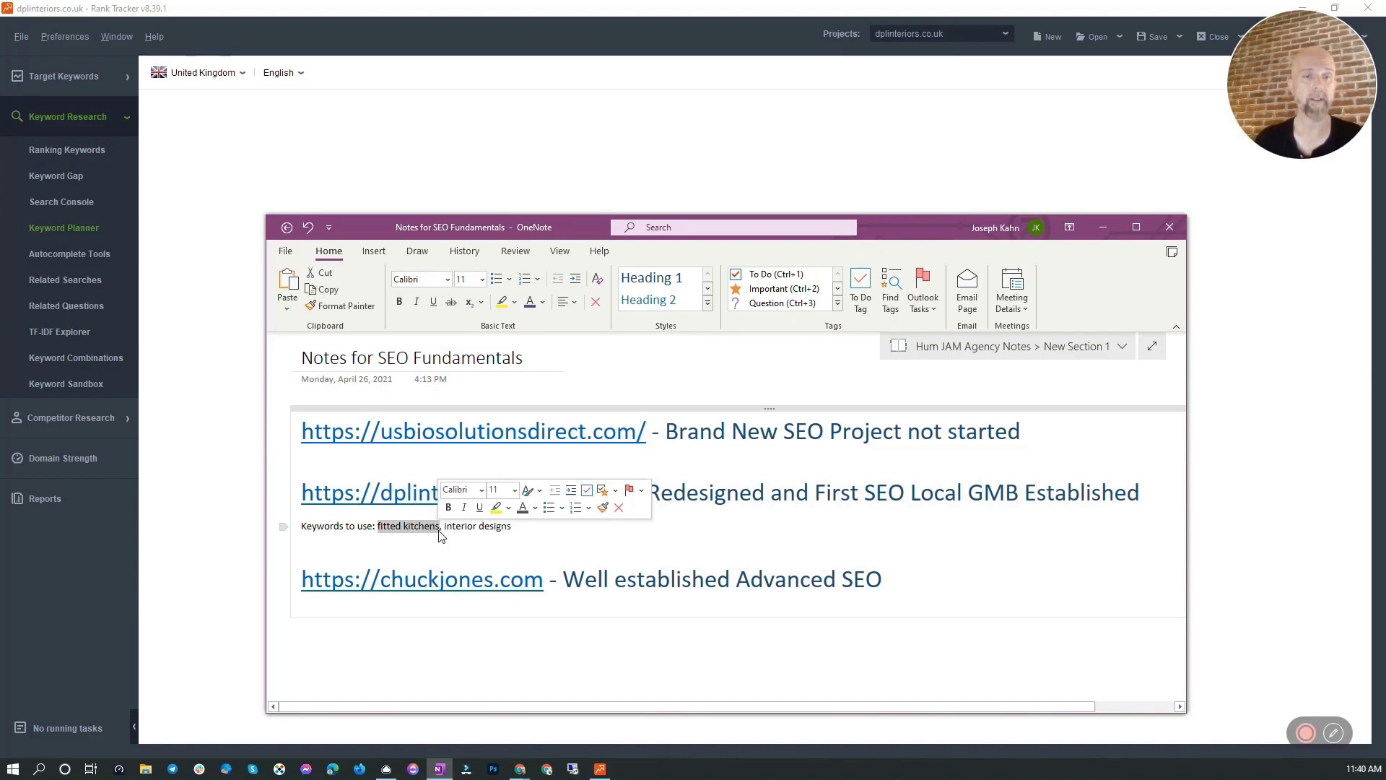
- Return to Rank Tracker and search Google Ads Keyword Planner for keyword ideas on "fitted kitchens"
{"action": "left_click", "coordinate": [842, 156]}
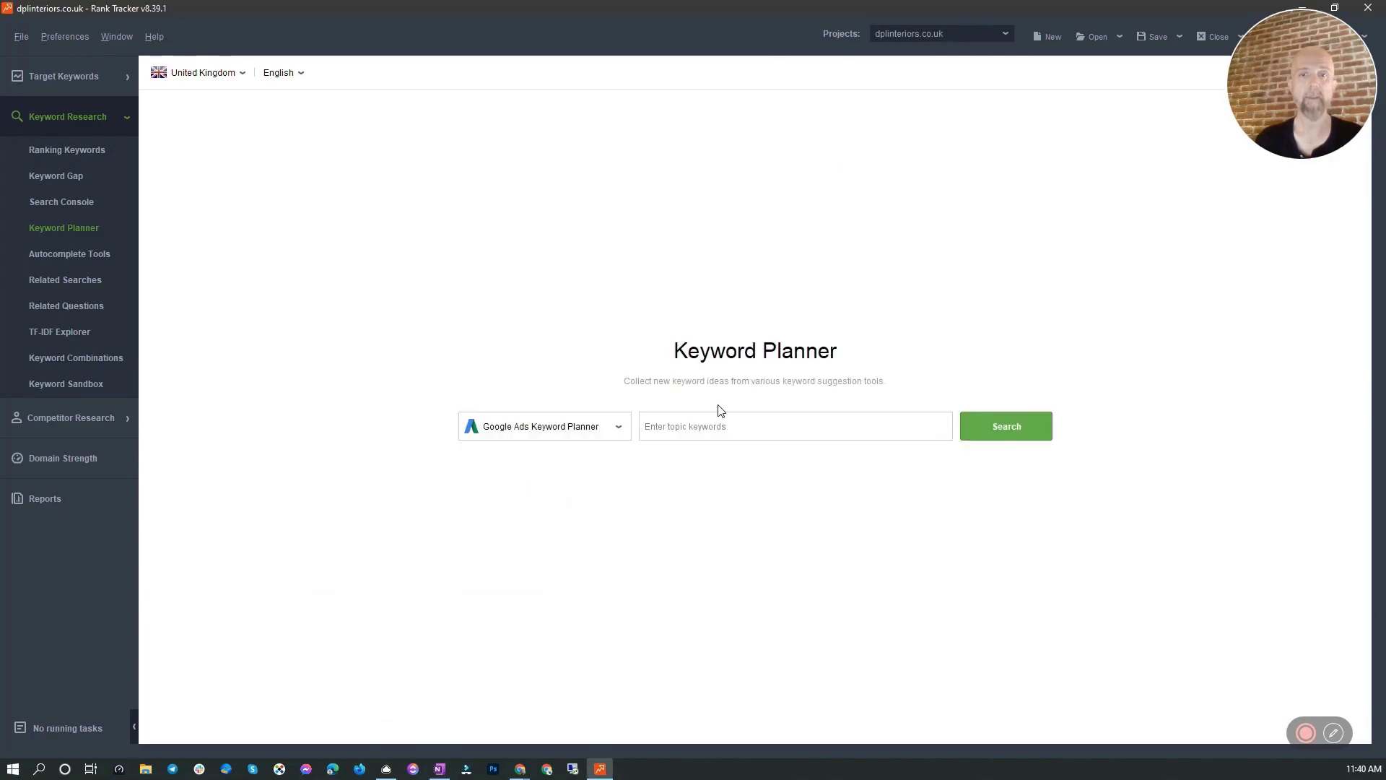
{"action": "left_click", "coordinate": [717, 426]}
{"action": "key", "text": "ctrl+v"}
{"action": "key", "text": "Escape"}
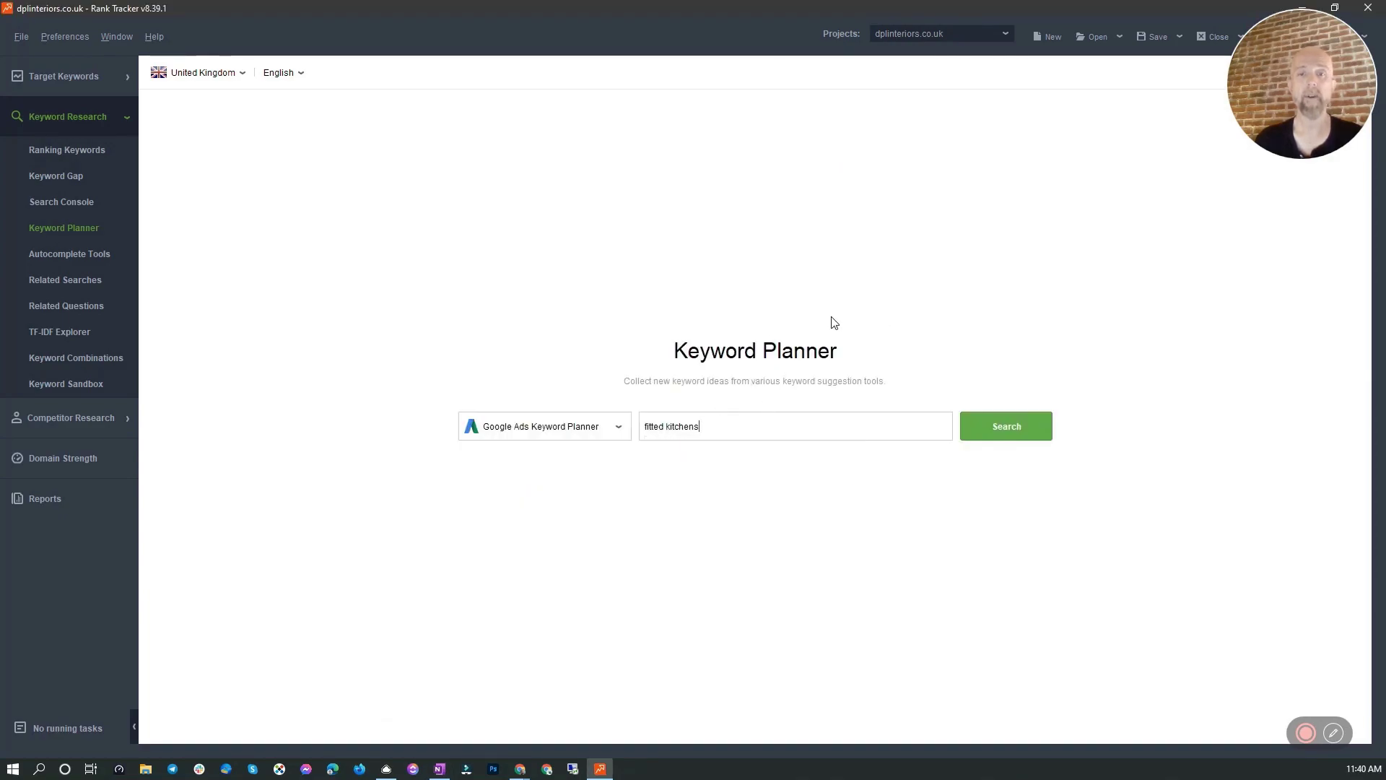
{"action": "left_click", "coordinate": [994, 430]}
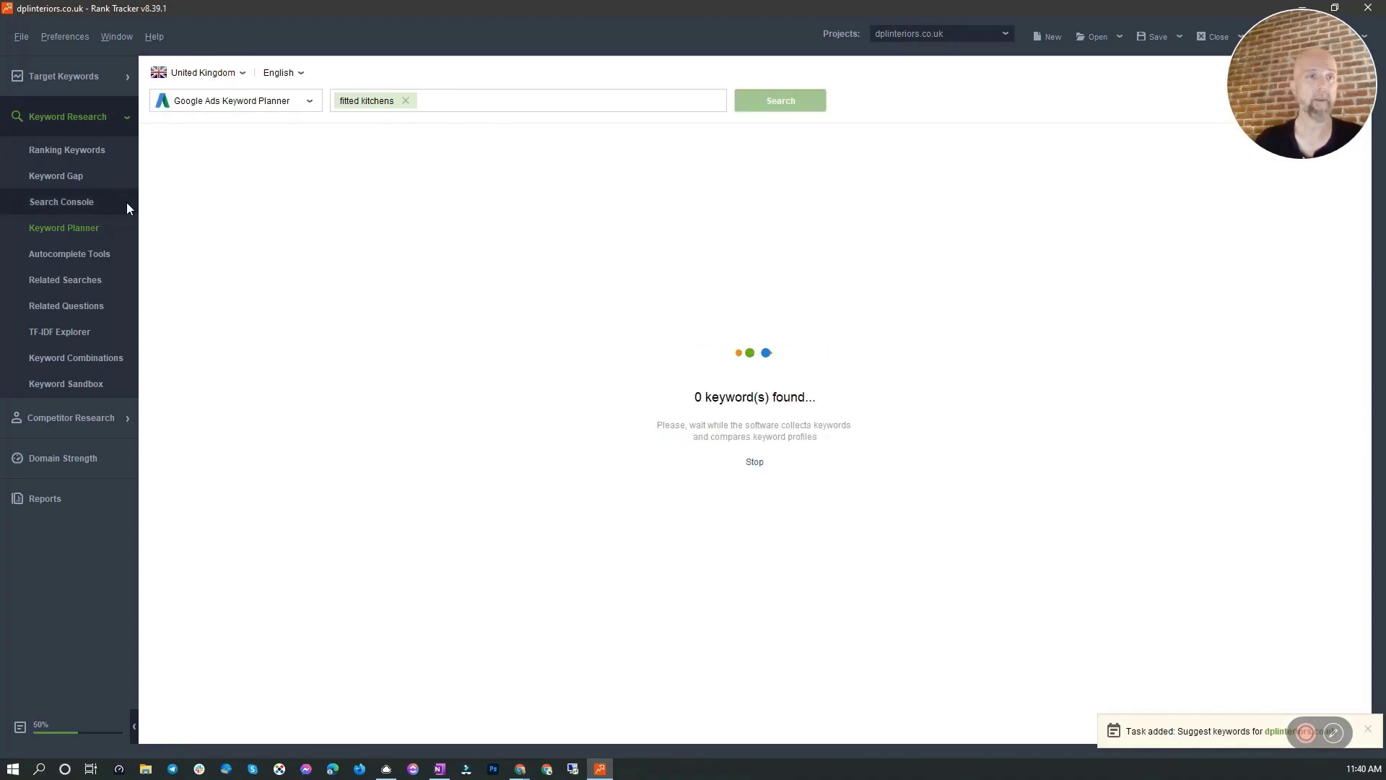
- Run a Google search in Autocomplete Tools for the topic keyword "fitted kitchens"
{"action": "left_click", "coordinate": [91, 254]}
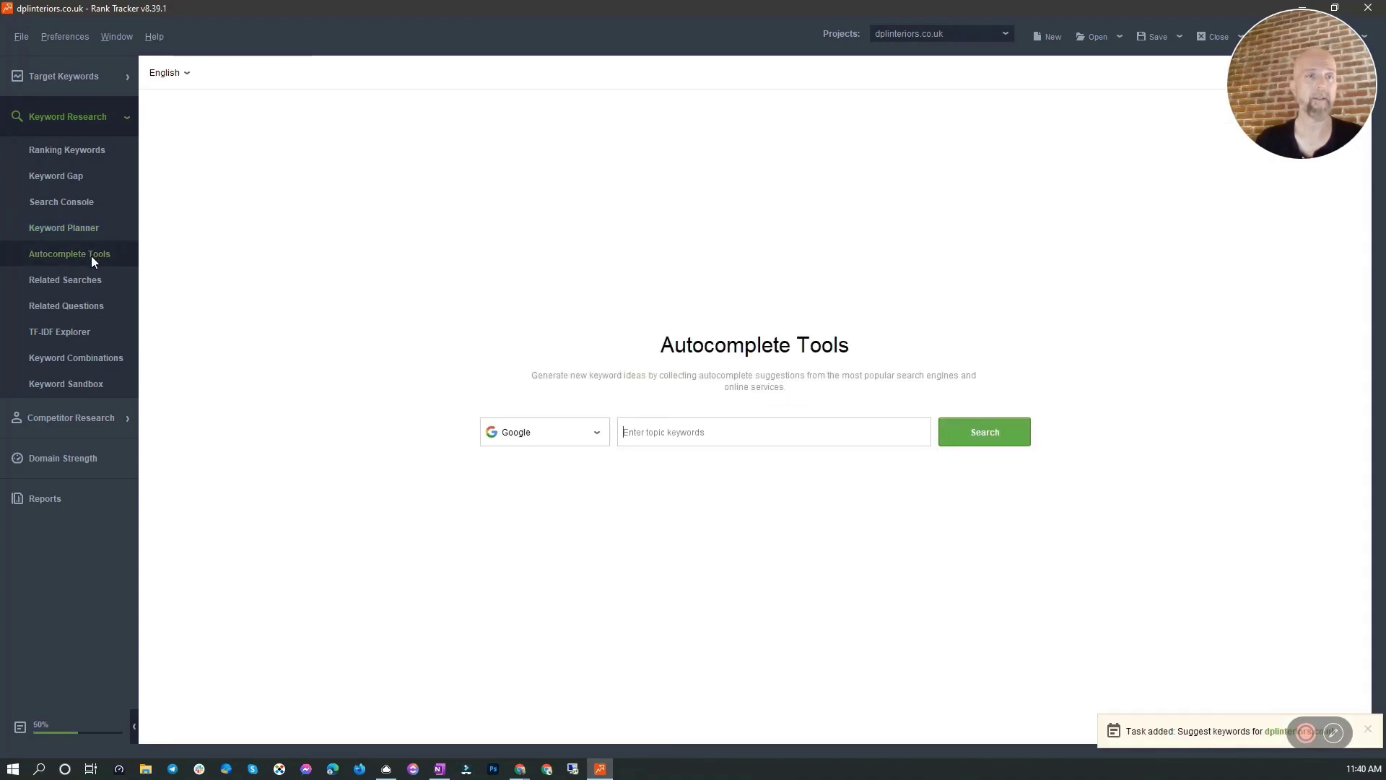
{"action": "left_click", "coordinate": [709, 436]}
{"action": "key", "text": "ctrl+v"}
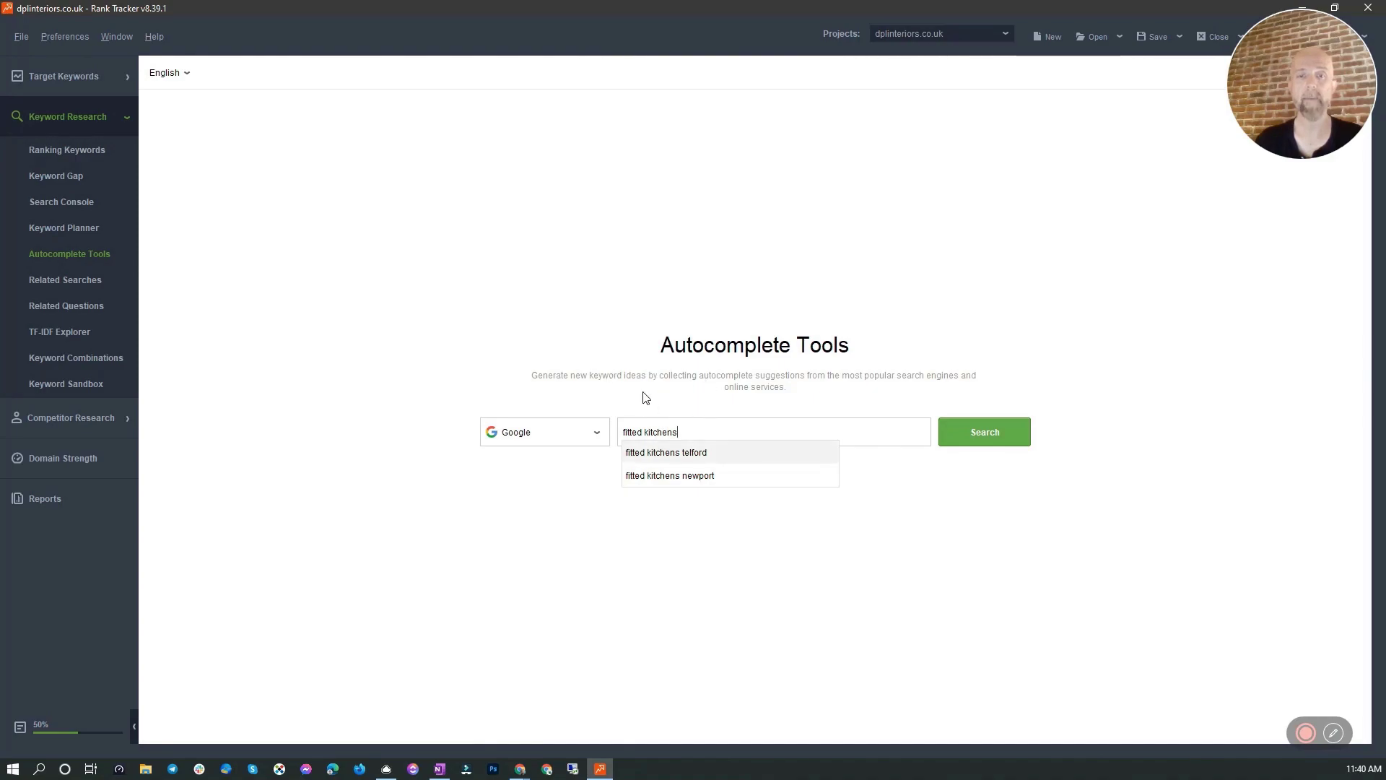
{"action": "left_click", "coordinate": [576, 353]}
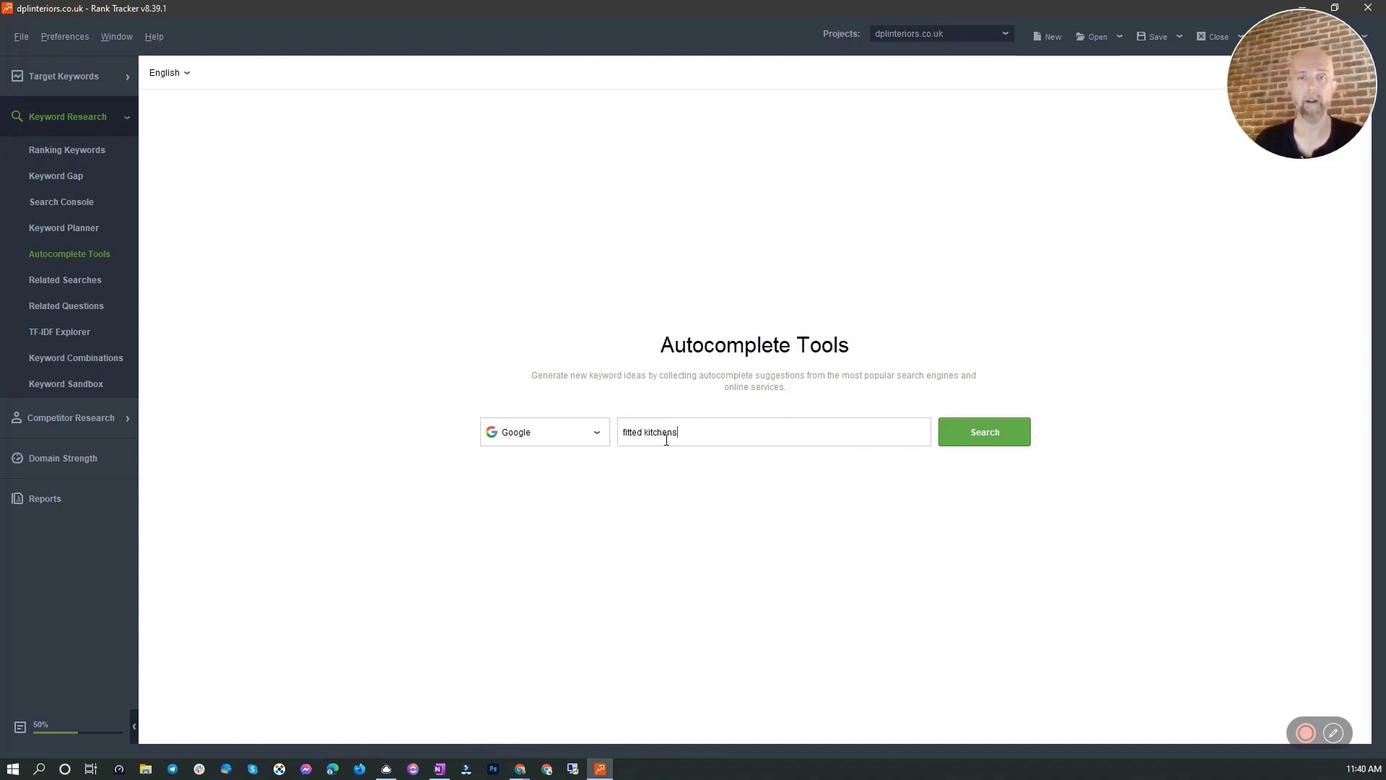
{"action": "left_click", "coordinate": [972, 431]}
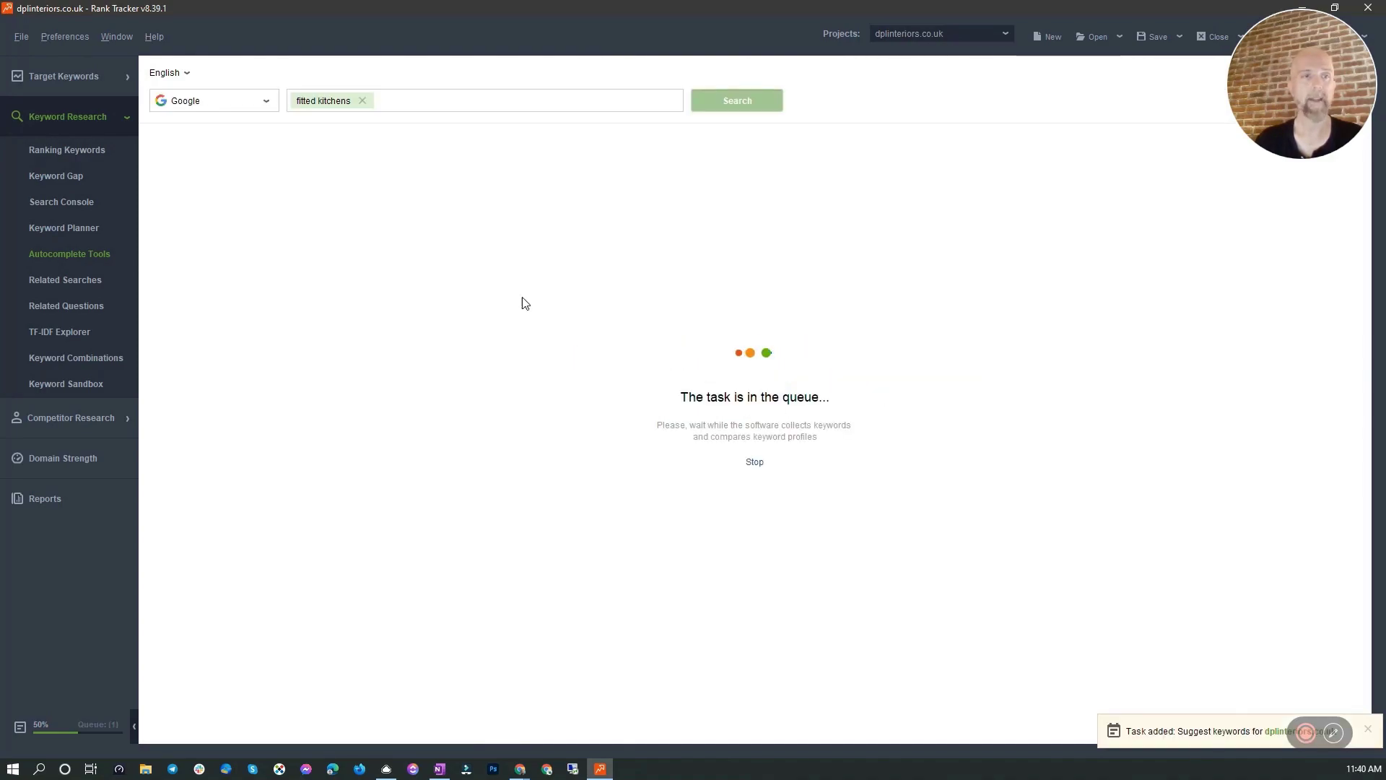
- Run a Google search in Related Searches for "fitted kitchens"
{"action": "left_click", "coordinate": [84, 279]}
{"action": "left_click", "coordinate": [670, 428]}
{"action": "key", "text": "ctrl+v"}
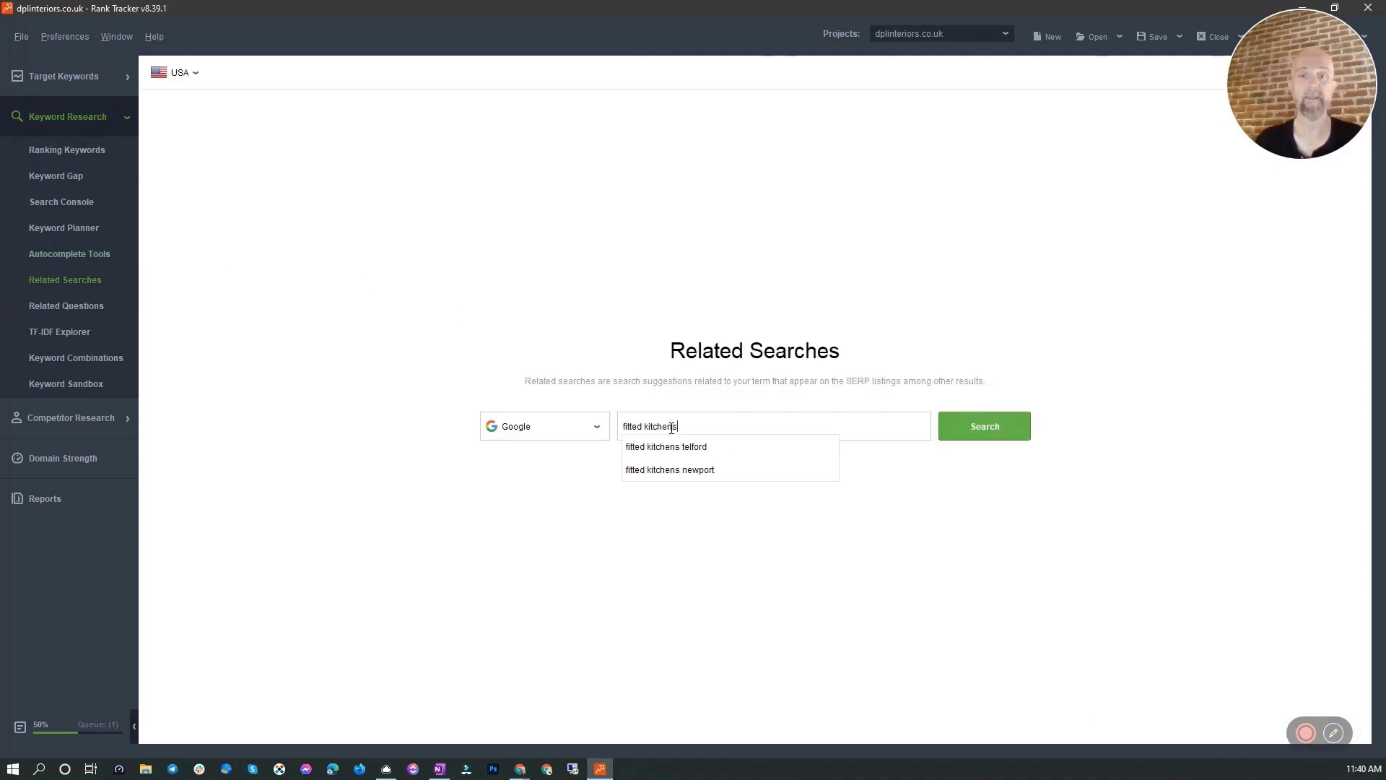
{"action": "left_click", "coordinate": [974, 427]}
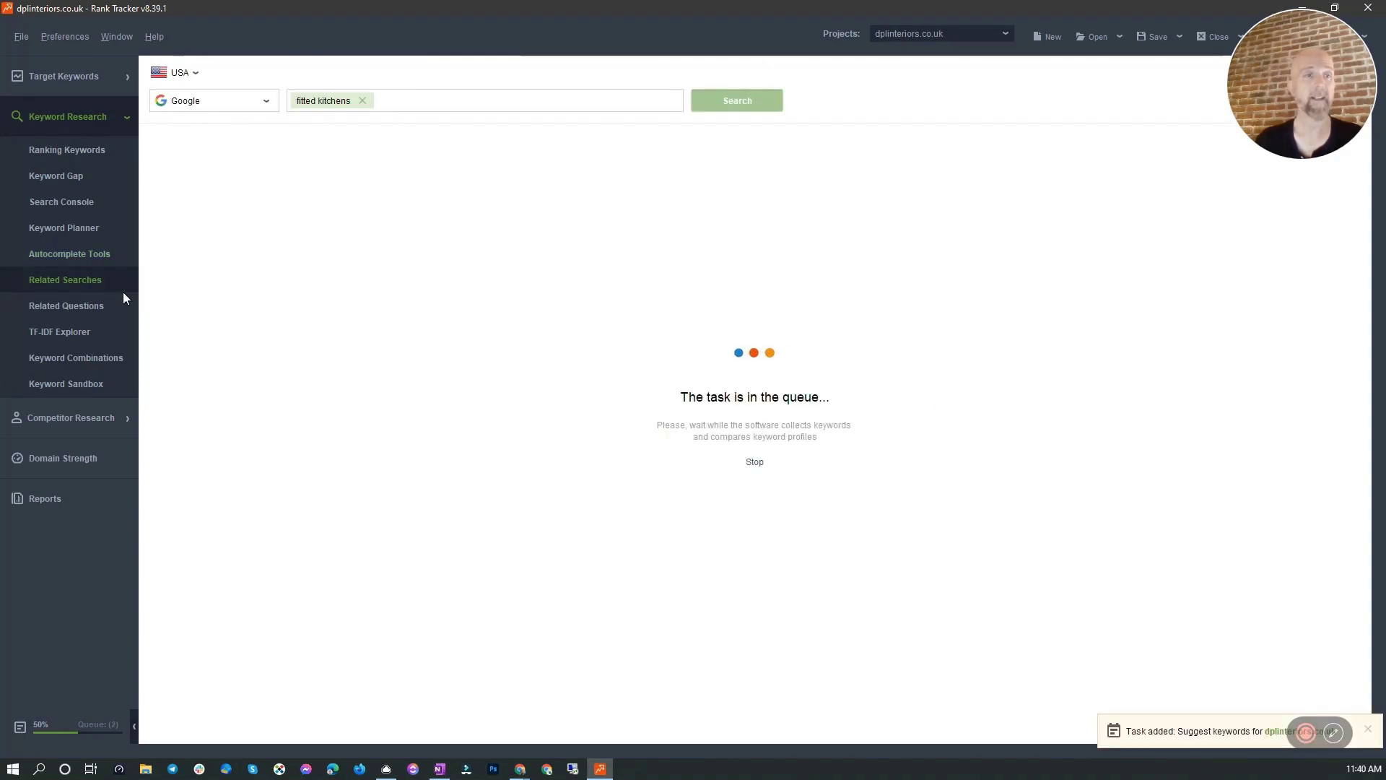
- Run a Questions Autocomplete search in Related Questions for "fitted kitchens"
{"action": "left_click", "coordinate": [93, 304]}
{"action": "key", "text": "ctrl+v"}
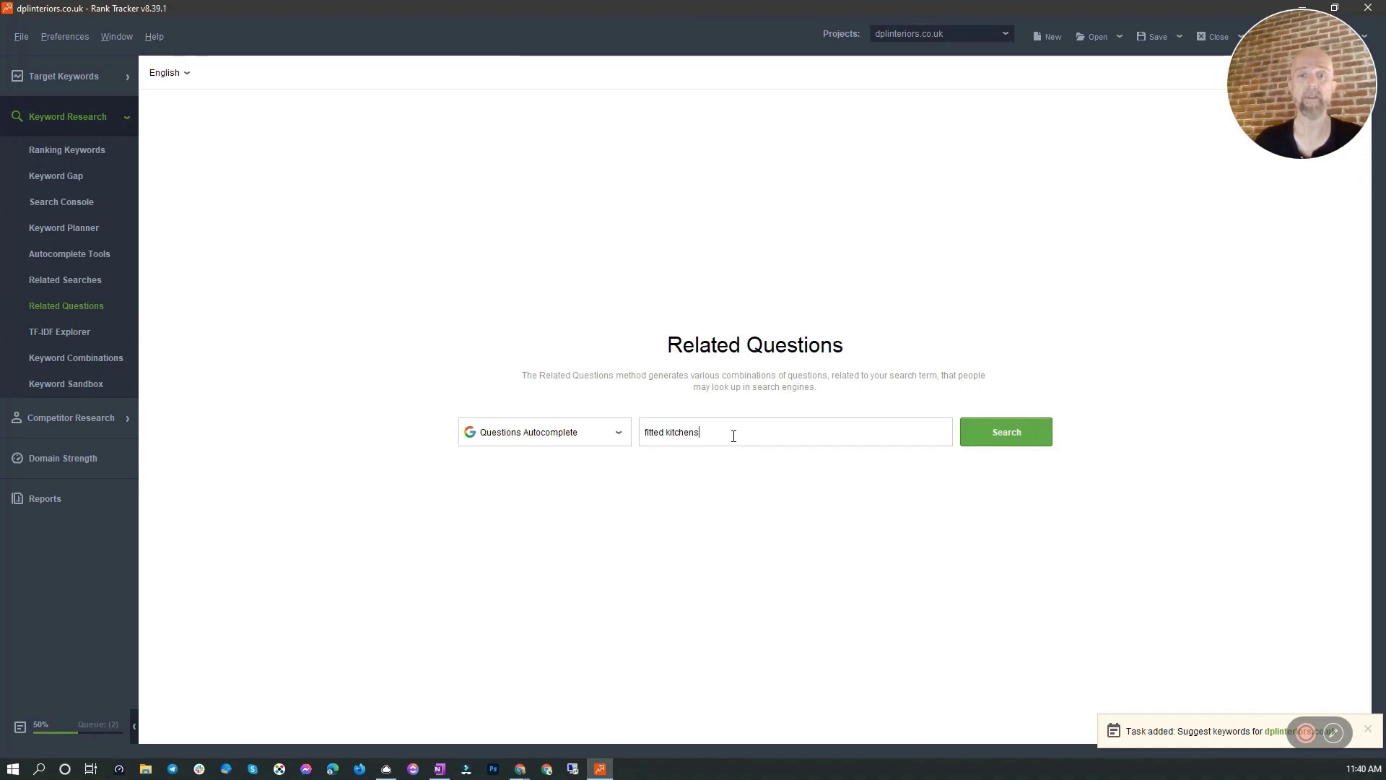
{"action": "left_click", "coordinate": [985, 434]}
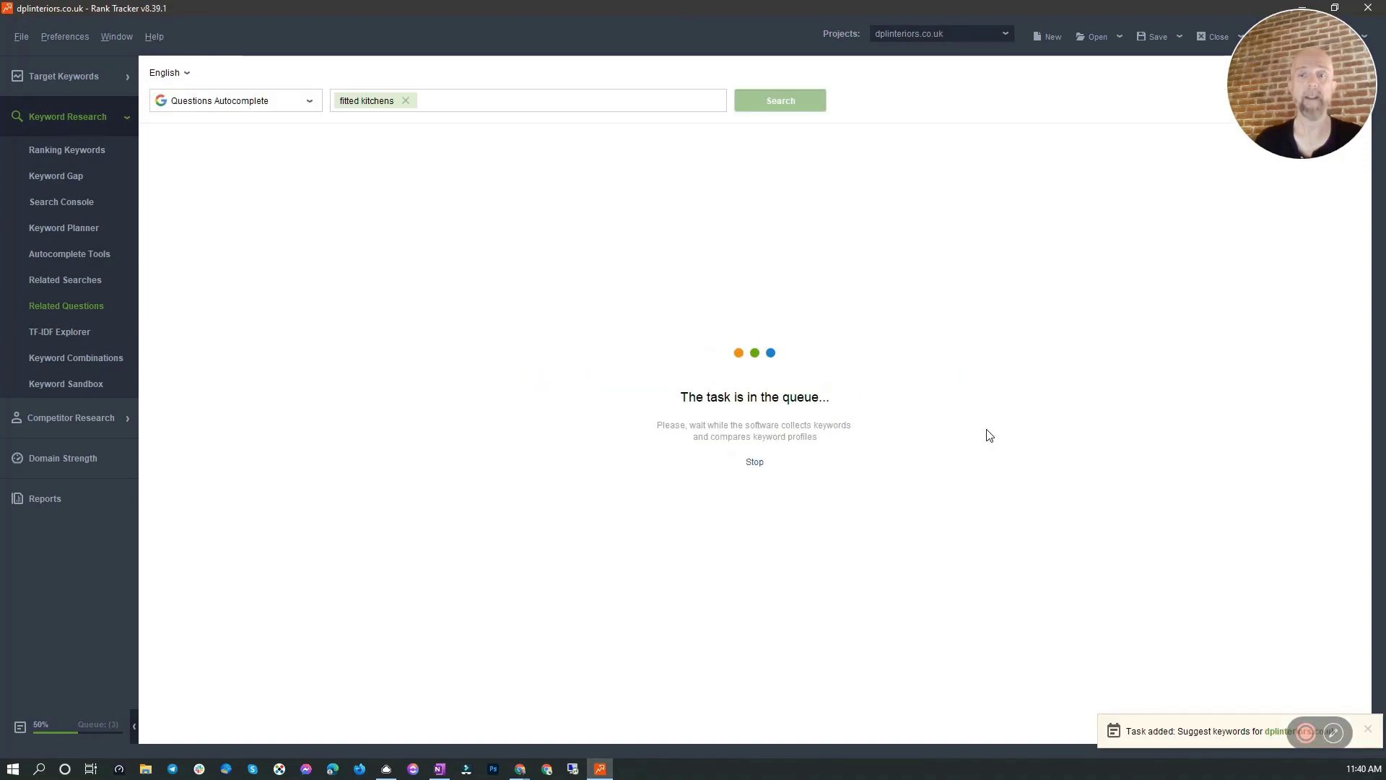
- Search TF-IDF Explorer for the keywords top-ranking competitors use on "fitted kitchens"
{"action": "left_click", "coordinate": [81, 333]}
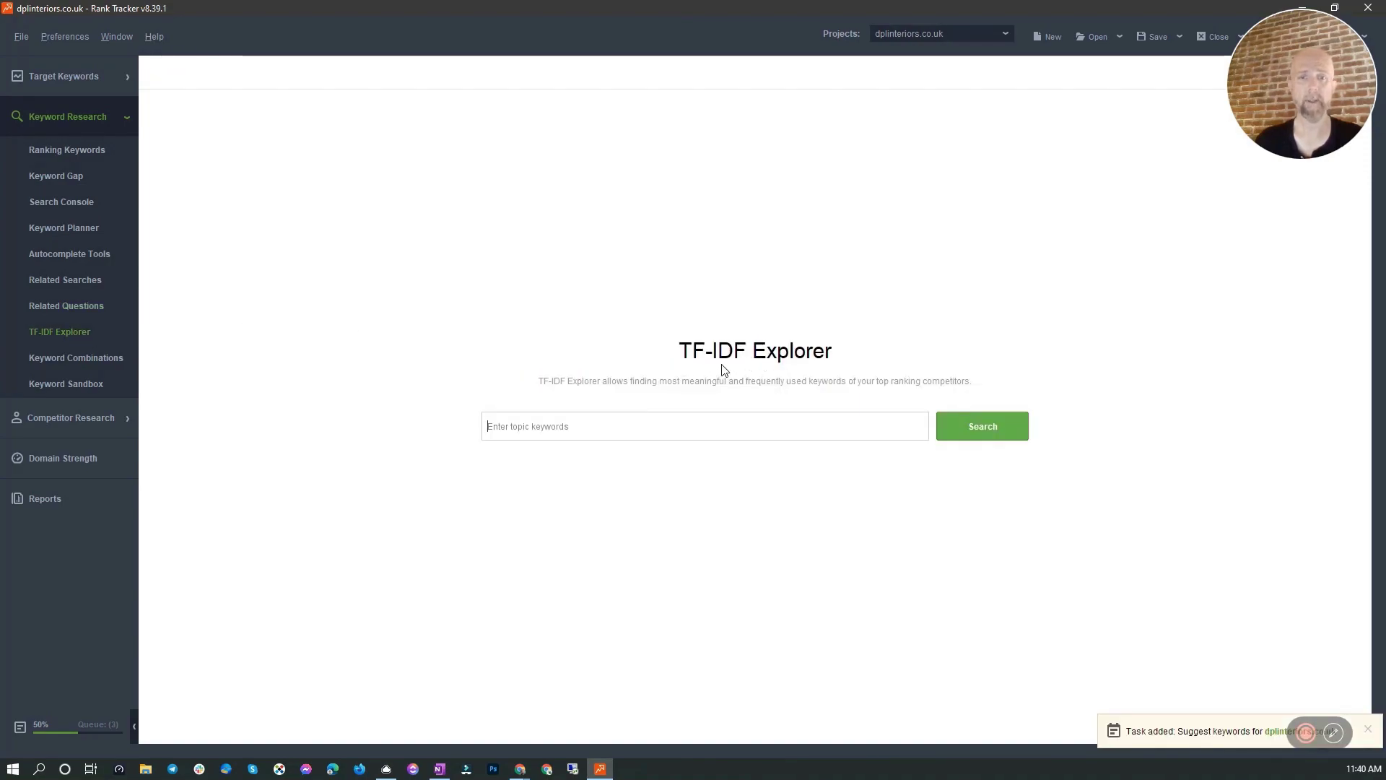
{"action": "key", "text": "ctrl+v"}
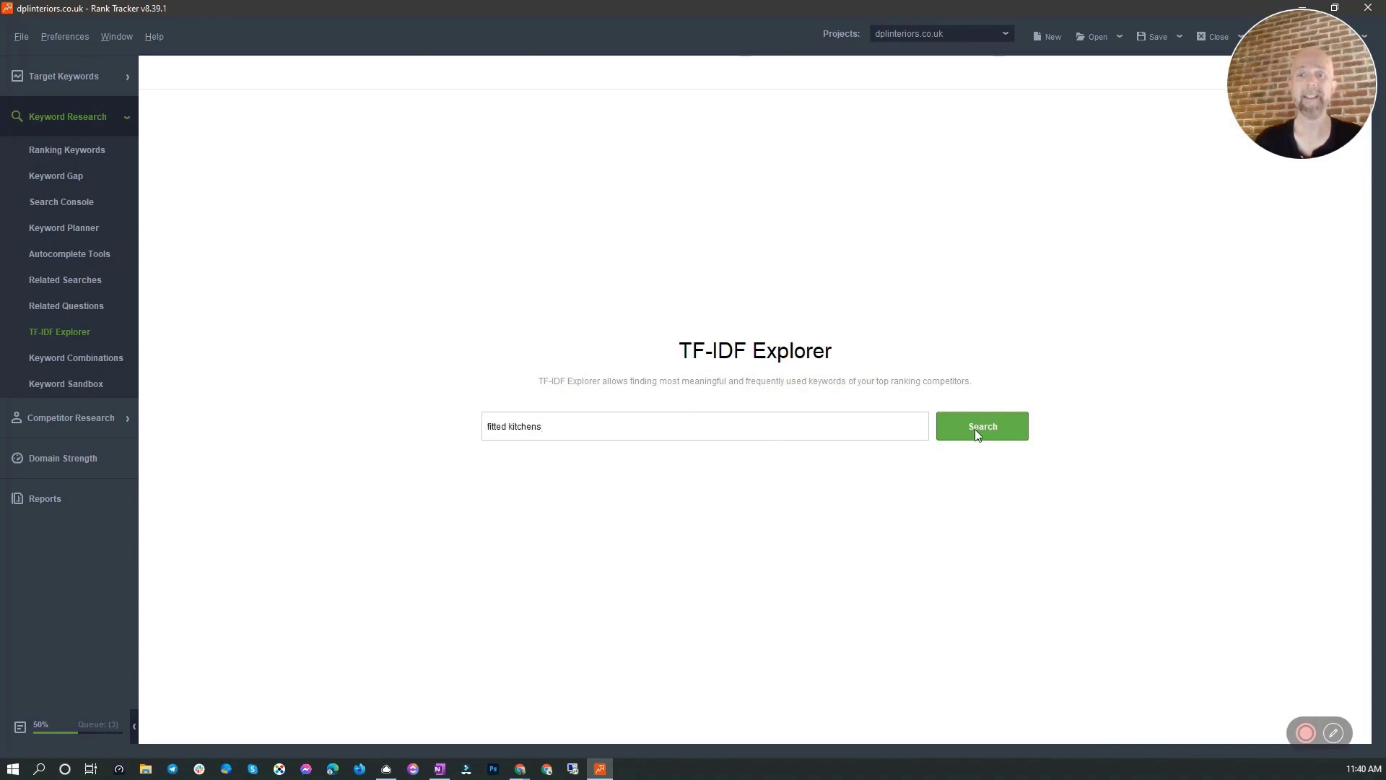
{"action": "left_click", "coordinate": [975, 429]}
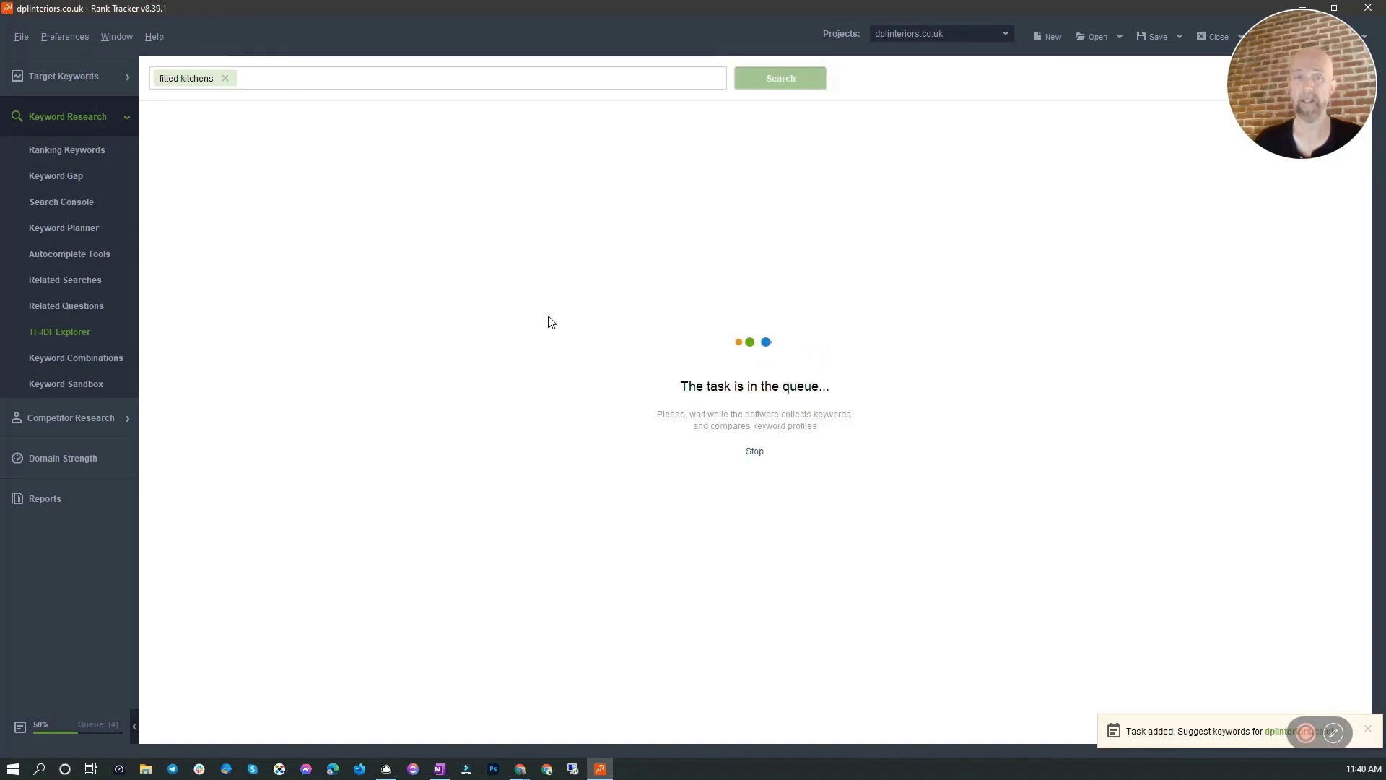
- Run a Word Mixer search in Keyword Combinations for "fitted kitchens"
{"action": "left_click", "coordinate": [107, 358]}
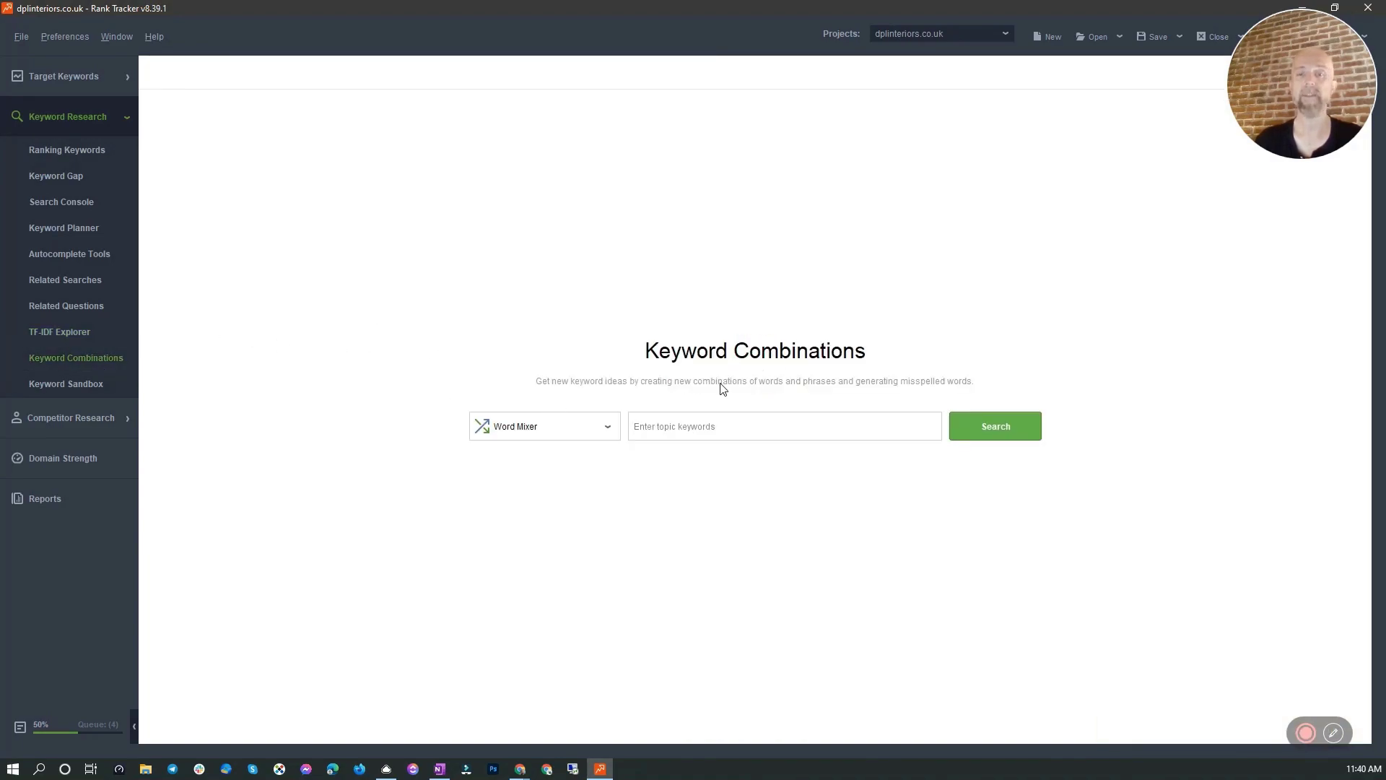
{"action": "left_click", "coordinate": [708, 429]}
{"action": "key", "text": "ctrl+v"}
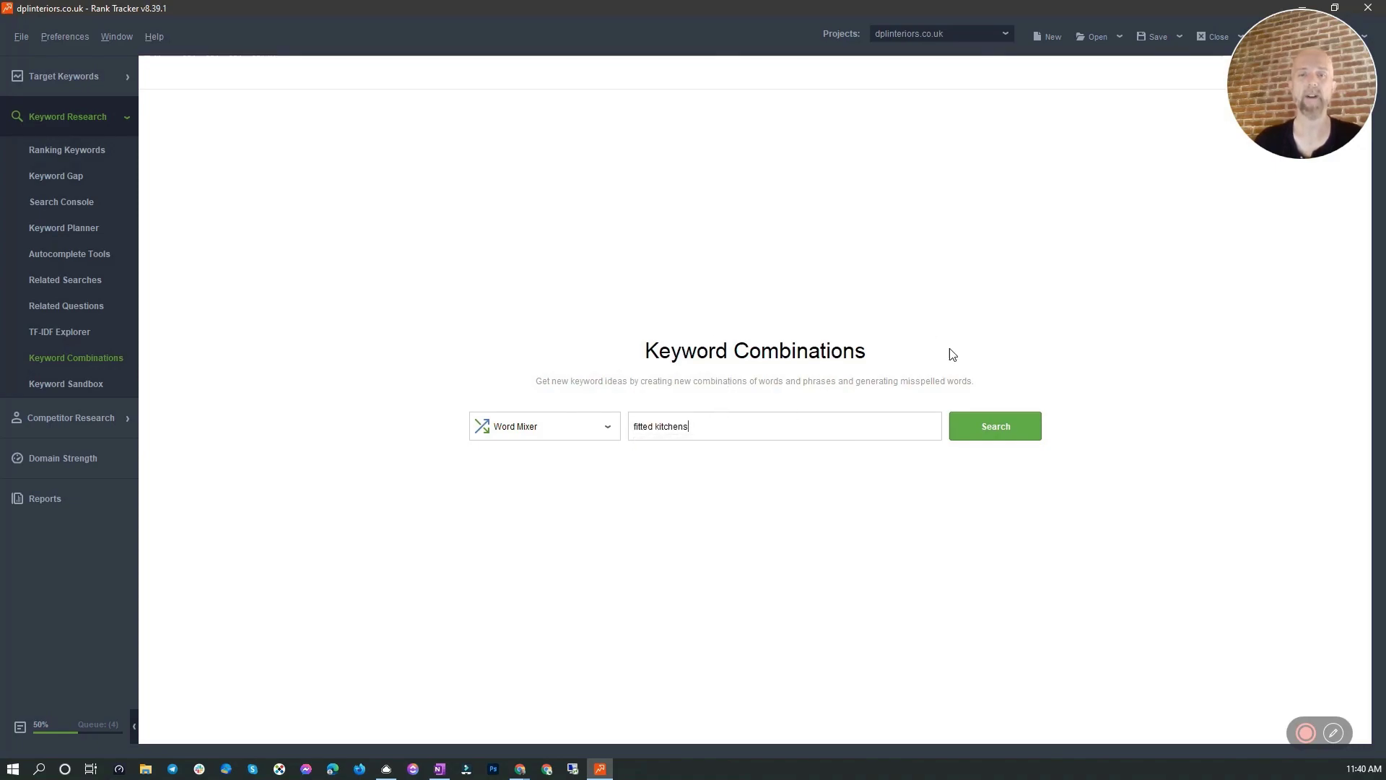
{"action": "left_click", "coordinate": [1014, 440]}
- Examine the keyword ideas collected in Keyword Sandbox, including the source each one was found in
{"action": "left_click", "coordinate": [85, 382]}
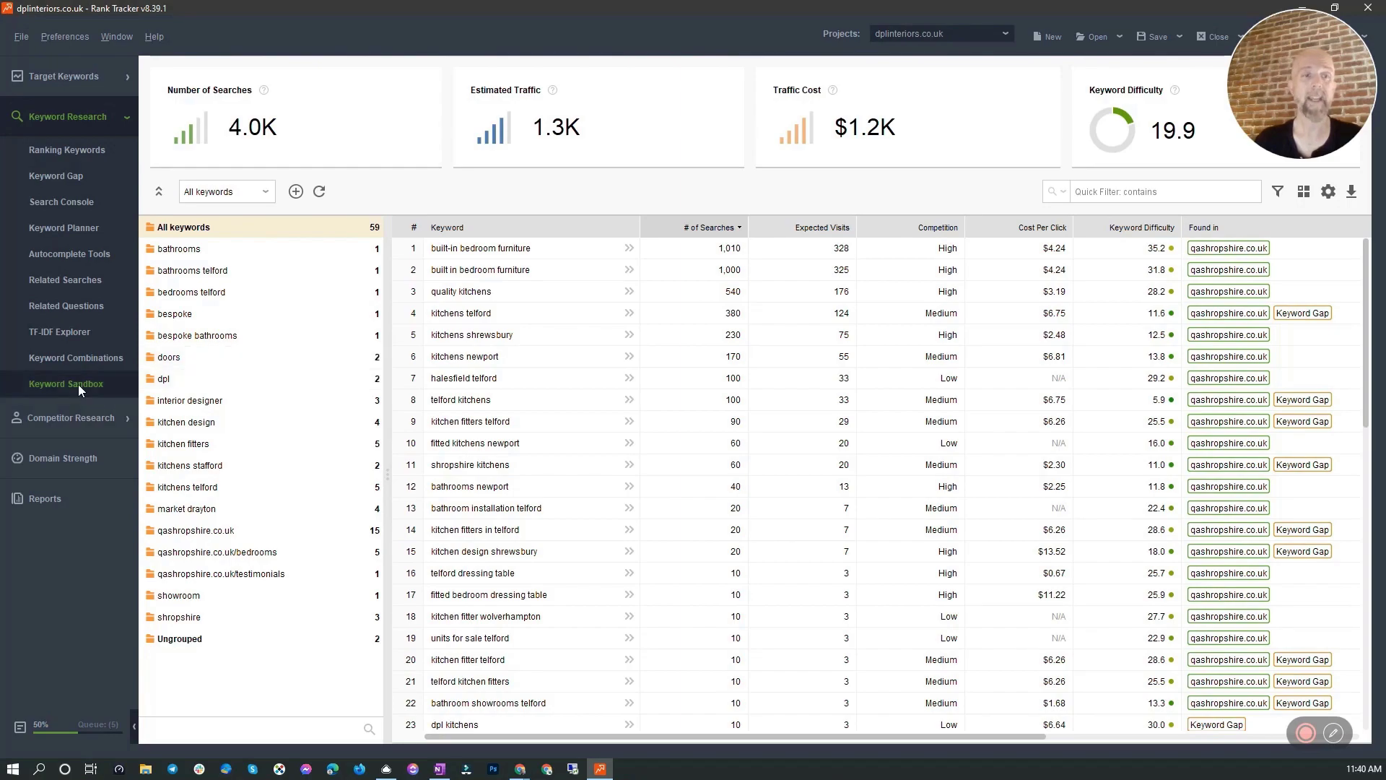
{"action": "left_click", "coordinate": [80, 727]}
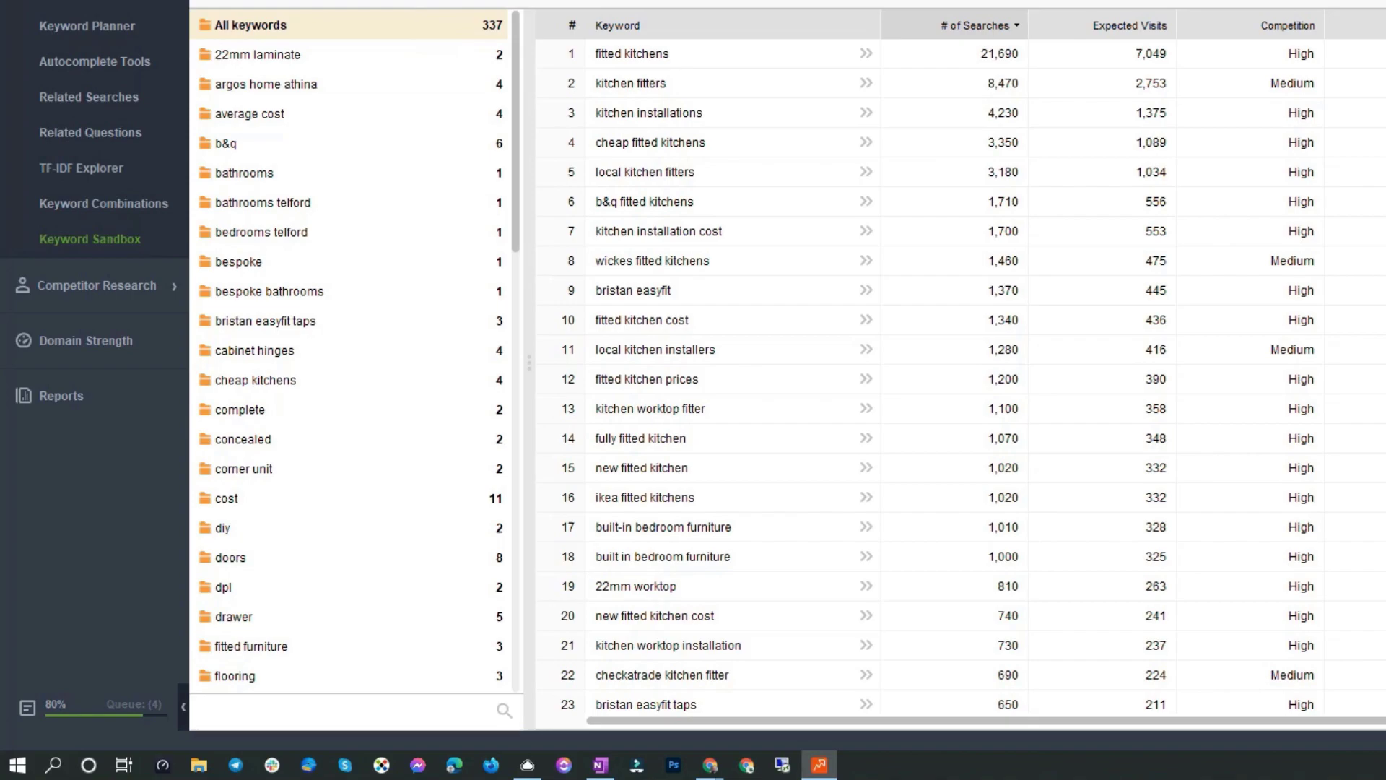
{"action": "scroll", "coordinate": [939, 142], "scroll_direction": "down", "scroll_amount": 1}
{"action": "scroll", "coordinate": [939, 361], "scroll_direction": "down", "scroll_amount": 11}
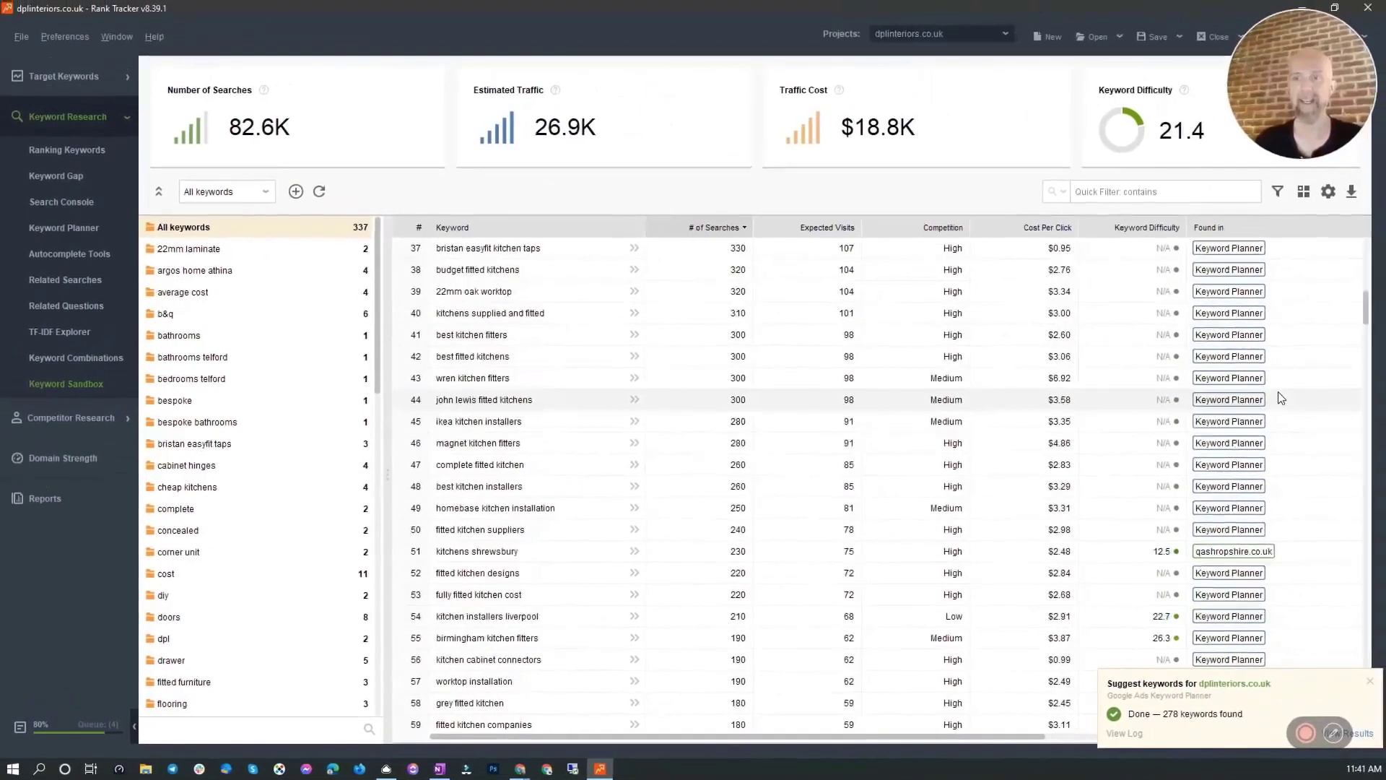
{"action": "scroll", "coordinate": [1280, 397], "scroll_direction": "up", "scroll_amount": 11}
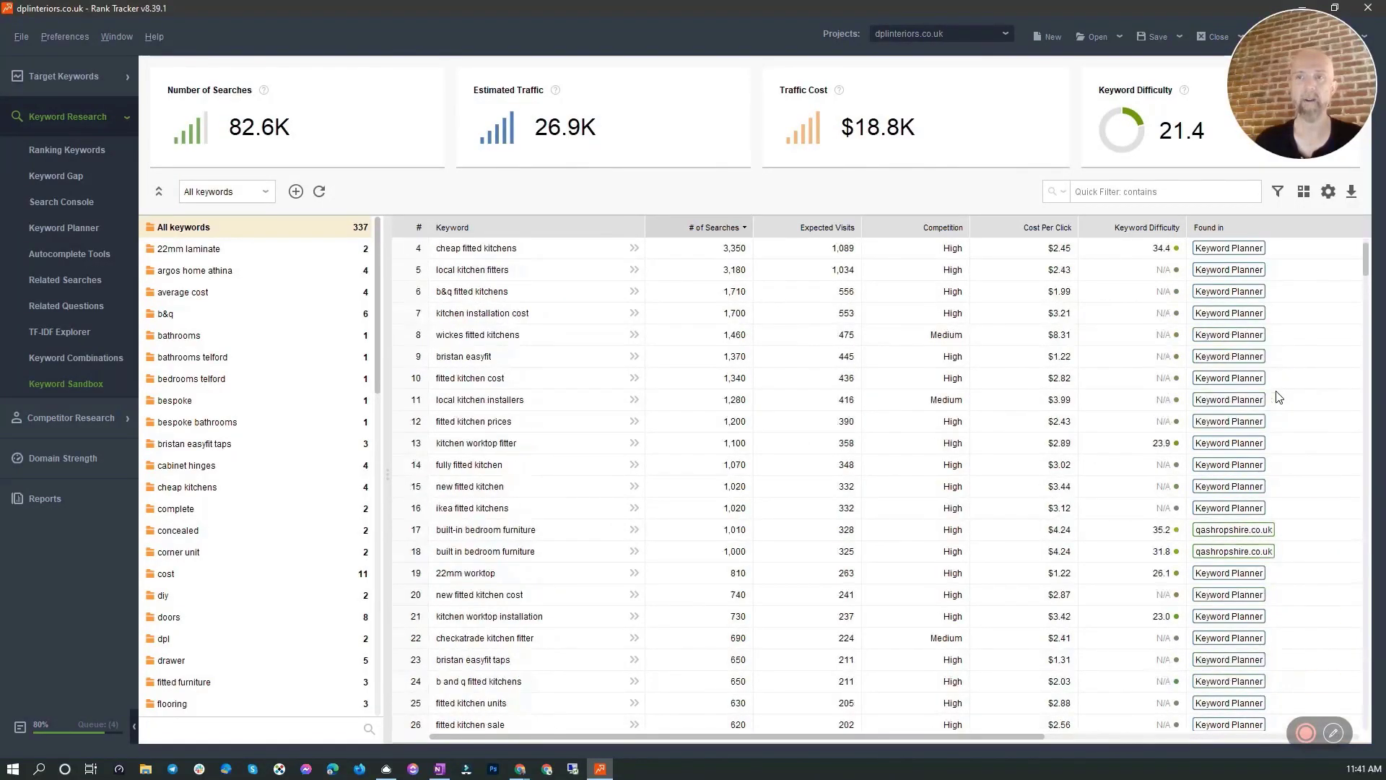
- Review the Ranking Keywords, Keyword Gap, Search Console, Keyword Planner, Autocomplete Tools, Related Searches and Related Questions pages, and return to Keyword Sandbox
{"action": "left_click", "coordinate": [88, 152]}
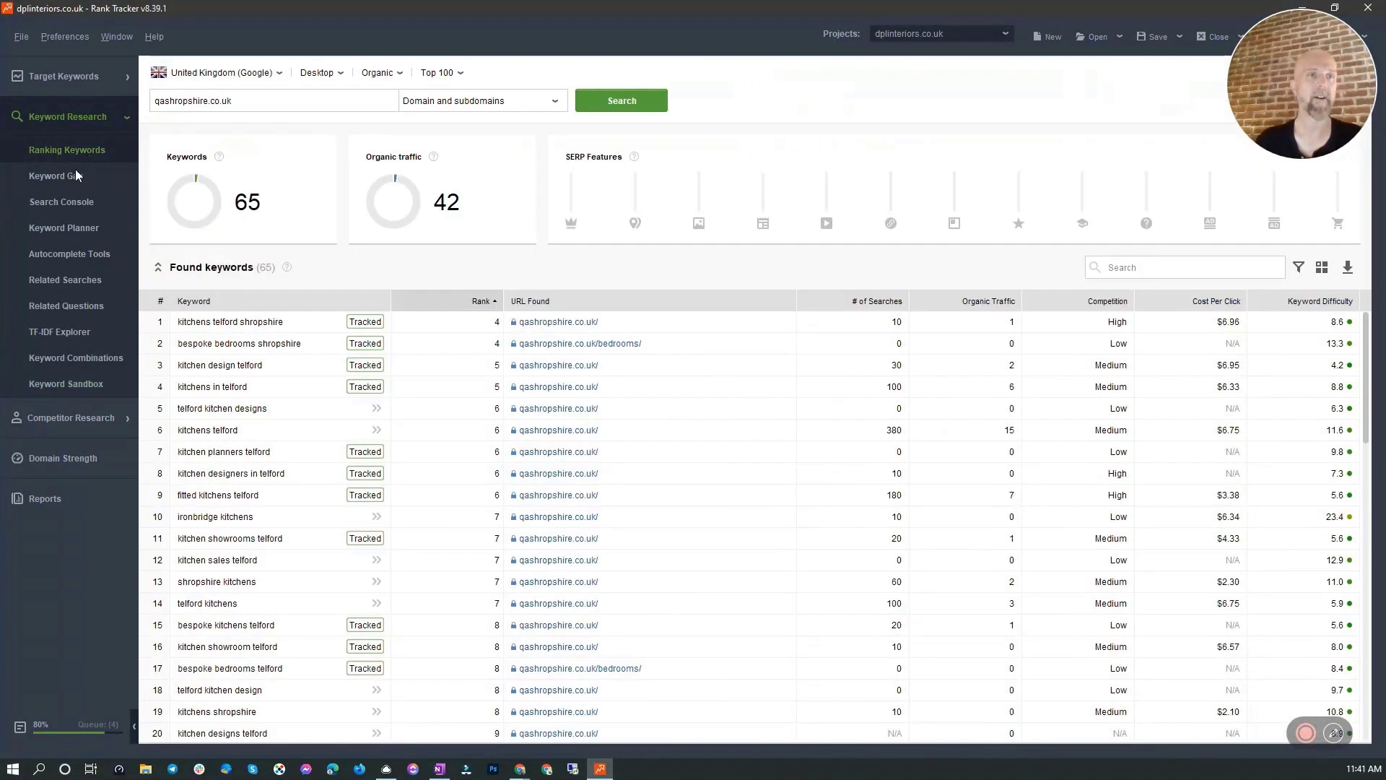
{"action": "left_click", "coordinate": [72, 177]}
{"action": "left_click", "coordinate": [63, 204]}
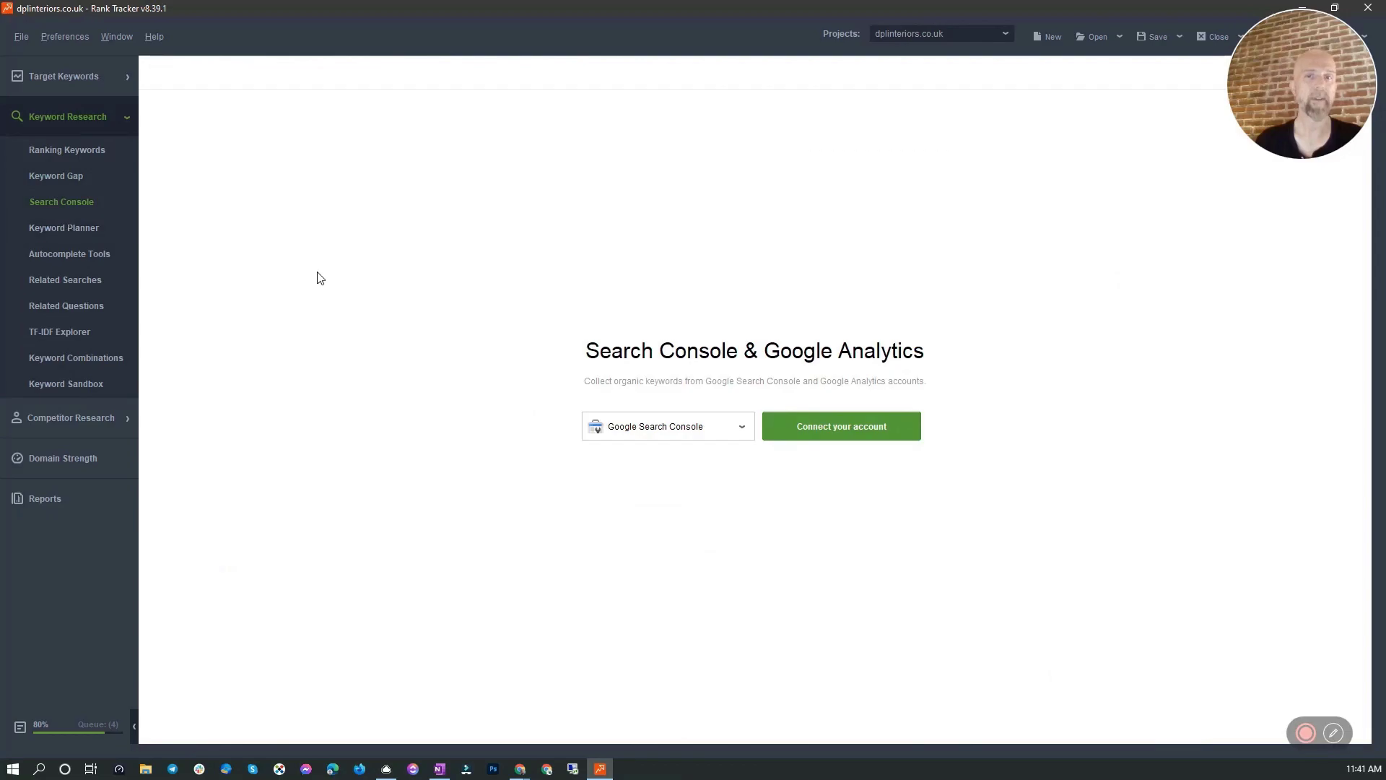
{"action": "left_click", "coordinate": [87, 226]}
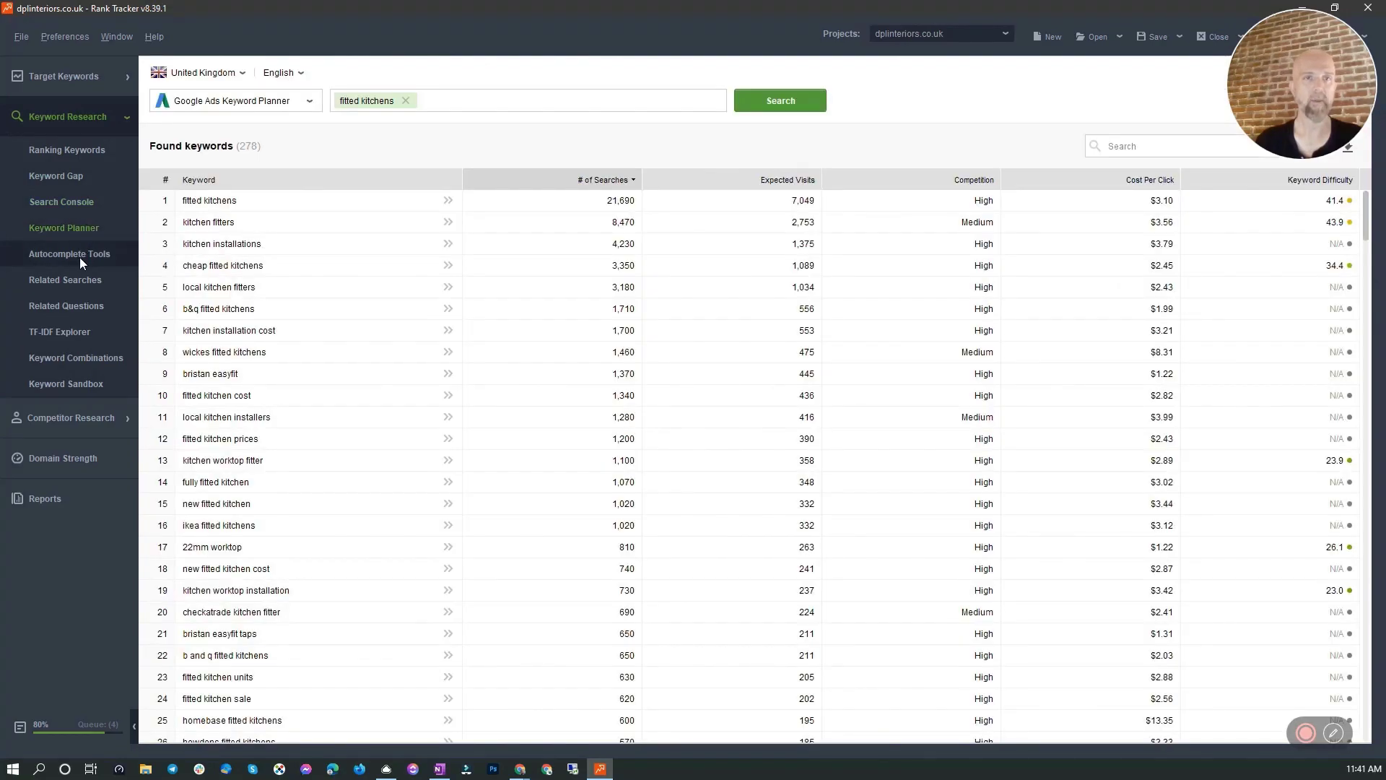
{"action": "left_click", "coordinate": [80, 257]}
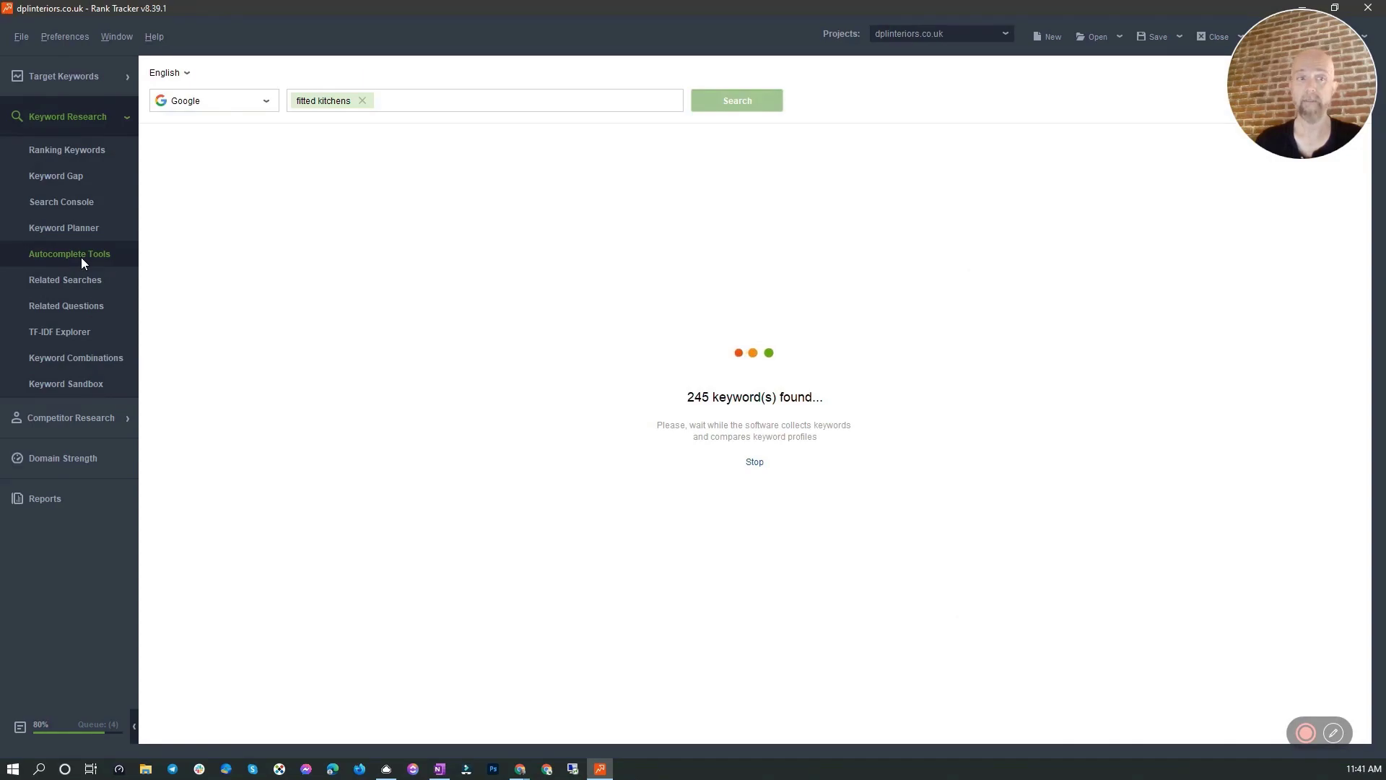
{"action": "left_click", "coordinate": [84, 279]}
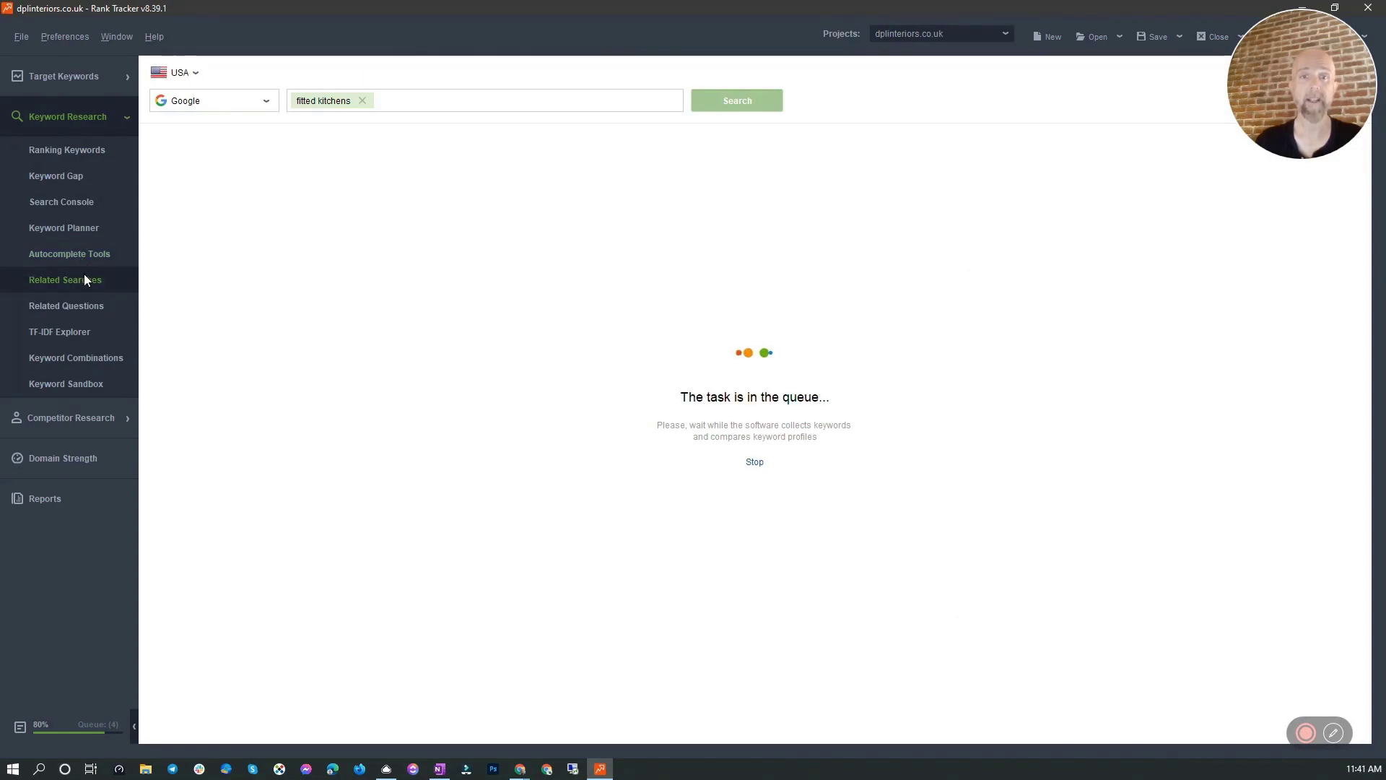
{"action": "left_click", "coordinate": [77, 308]}
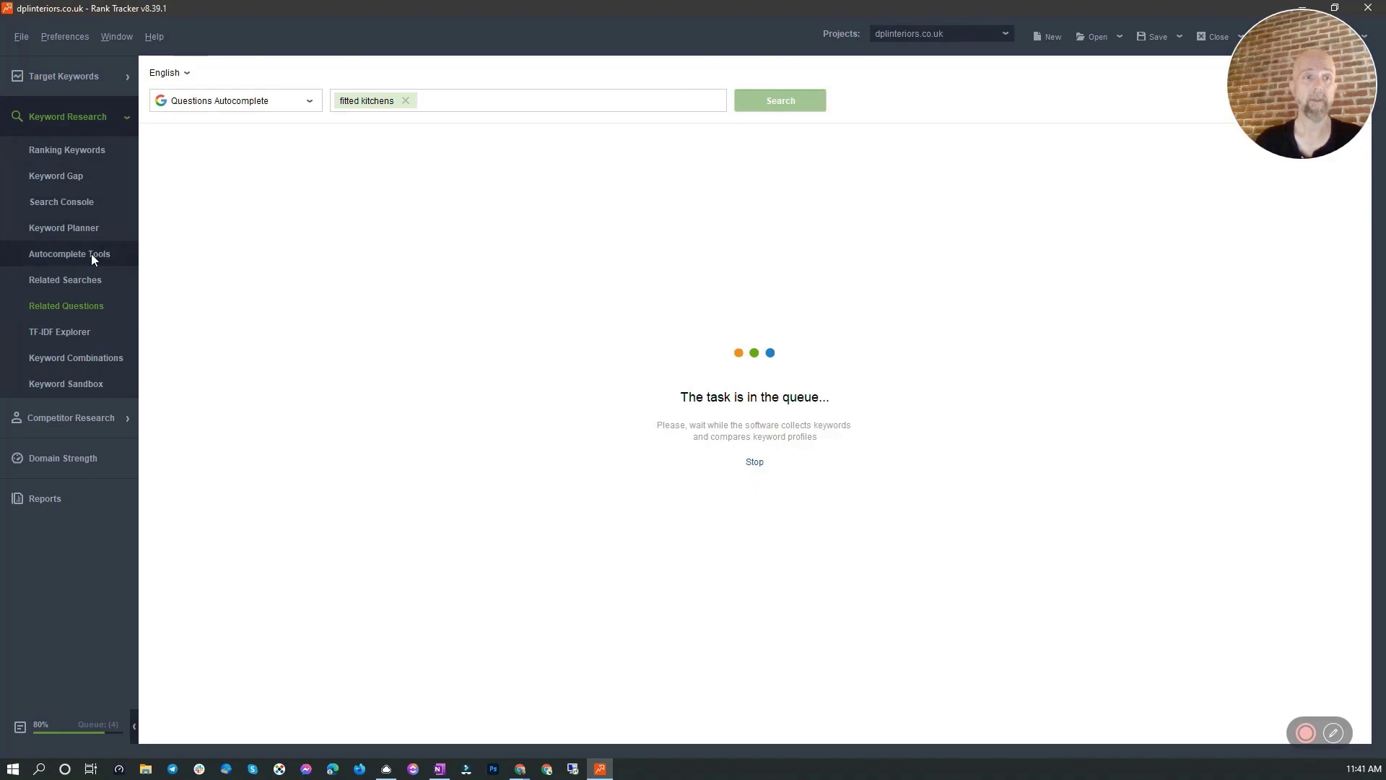
{"action": "left_click", "coordinate": [67, 383]}
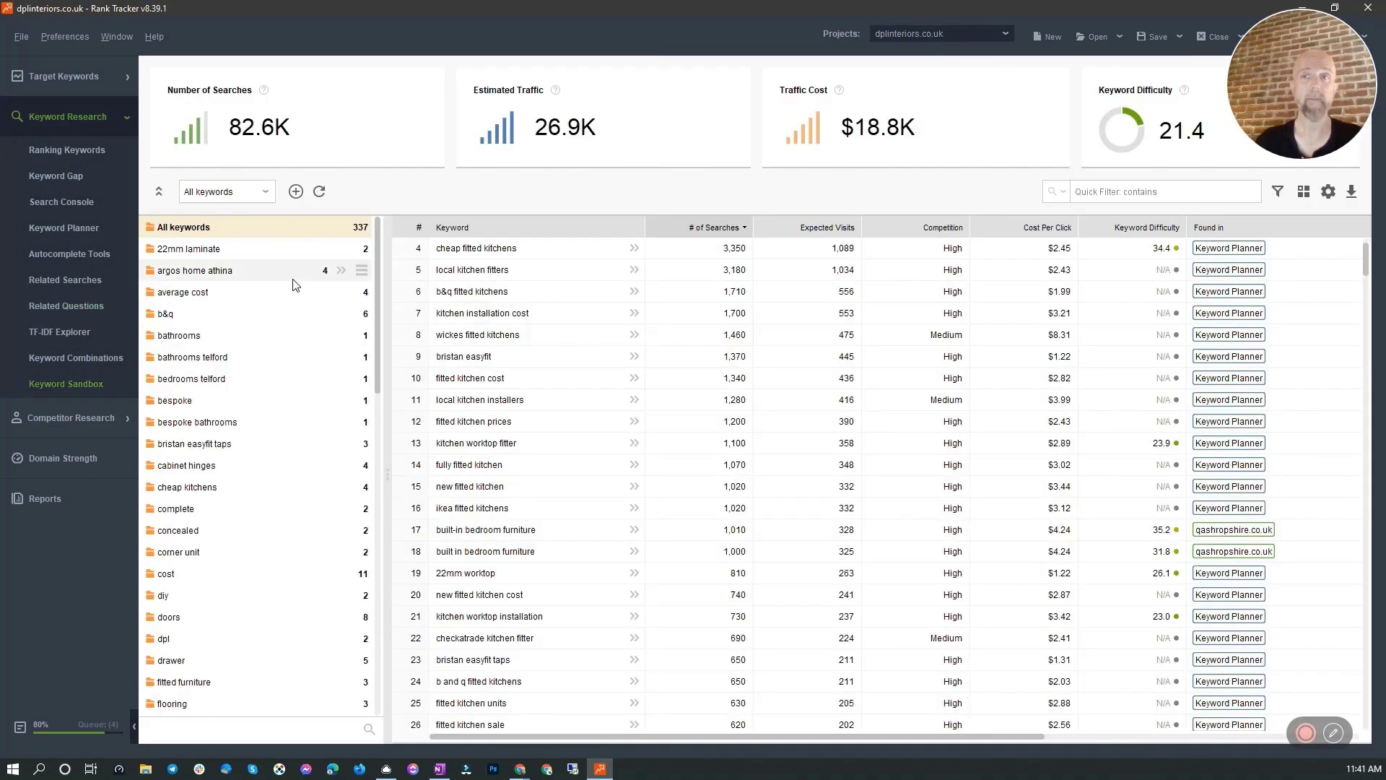
- Switch to the other local dplinteriors.co.uk project and open its Keyword Sandbox
{"action": "left_click", "coordinate": [1006, 32]}
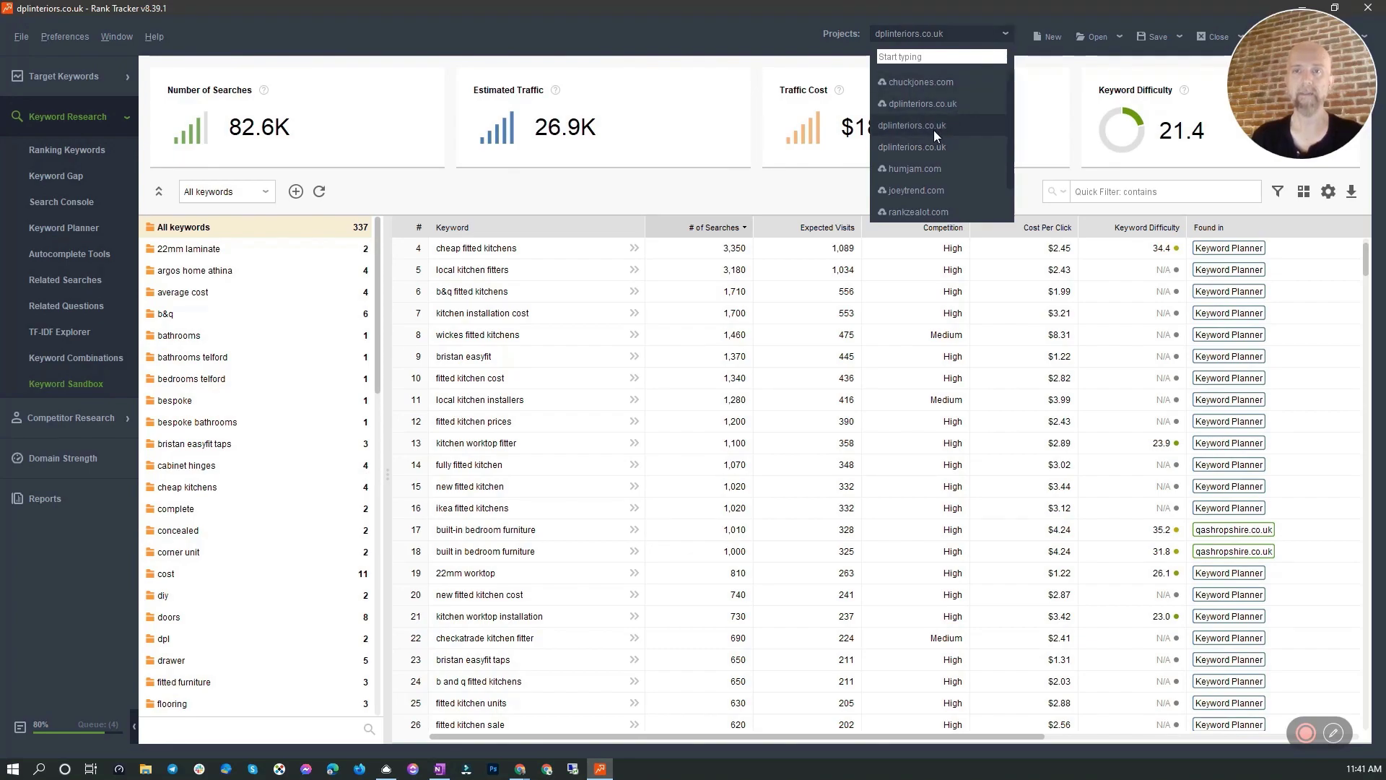
{"action": "left_click", "coordinate": [938, 151]}
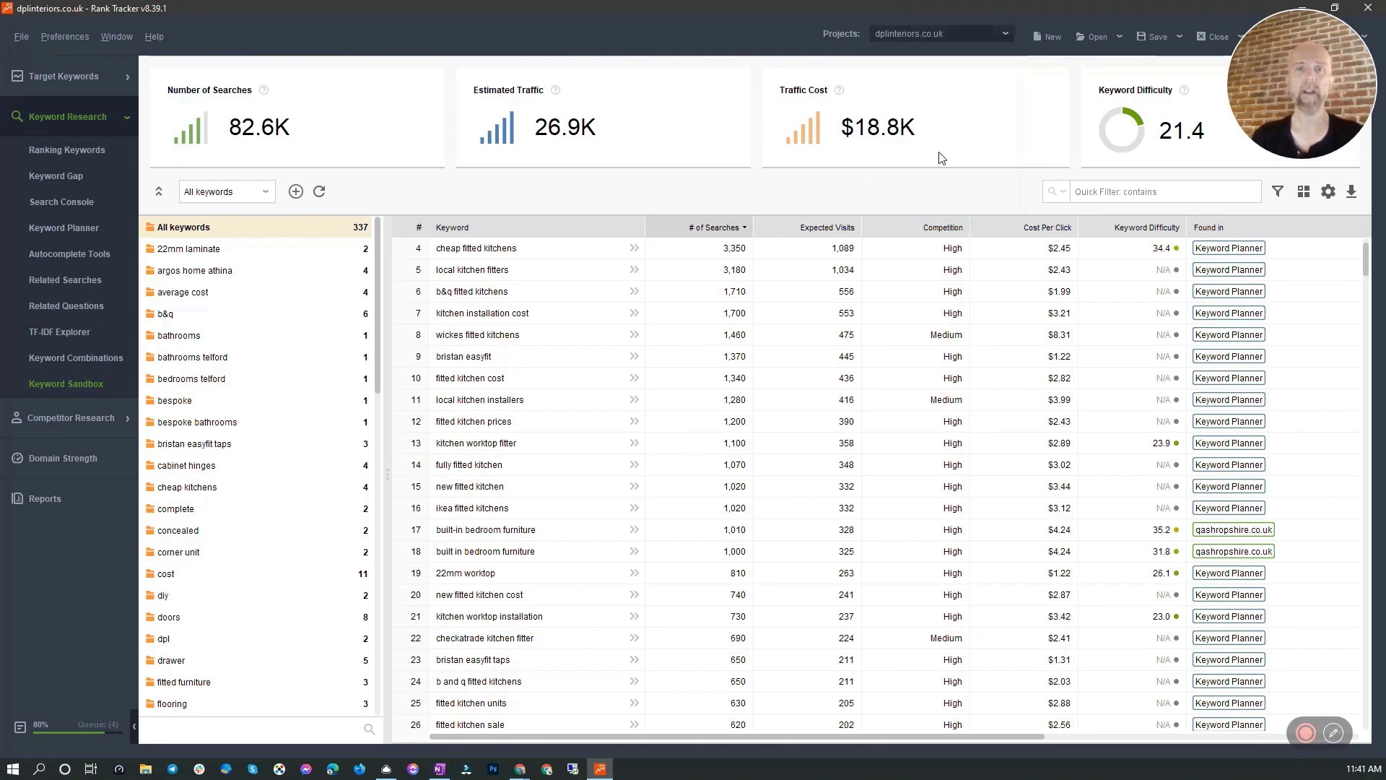
{"action": "left_click", "coordinate": [80, 200]}
{"action": "left_click", "coordinate": [1001, 41]}
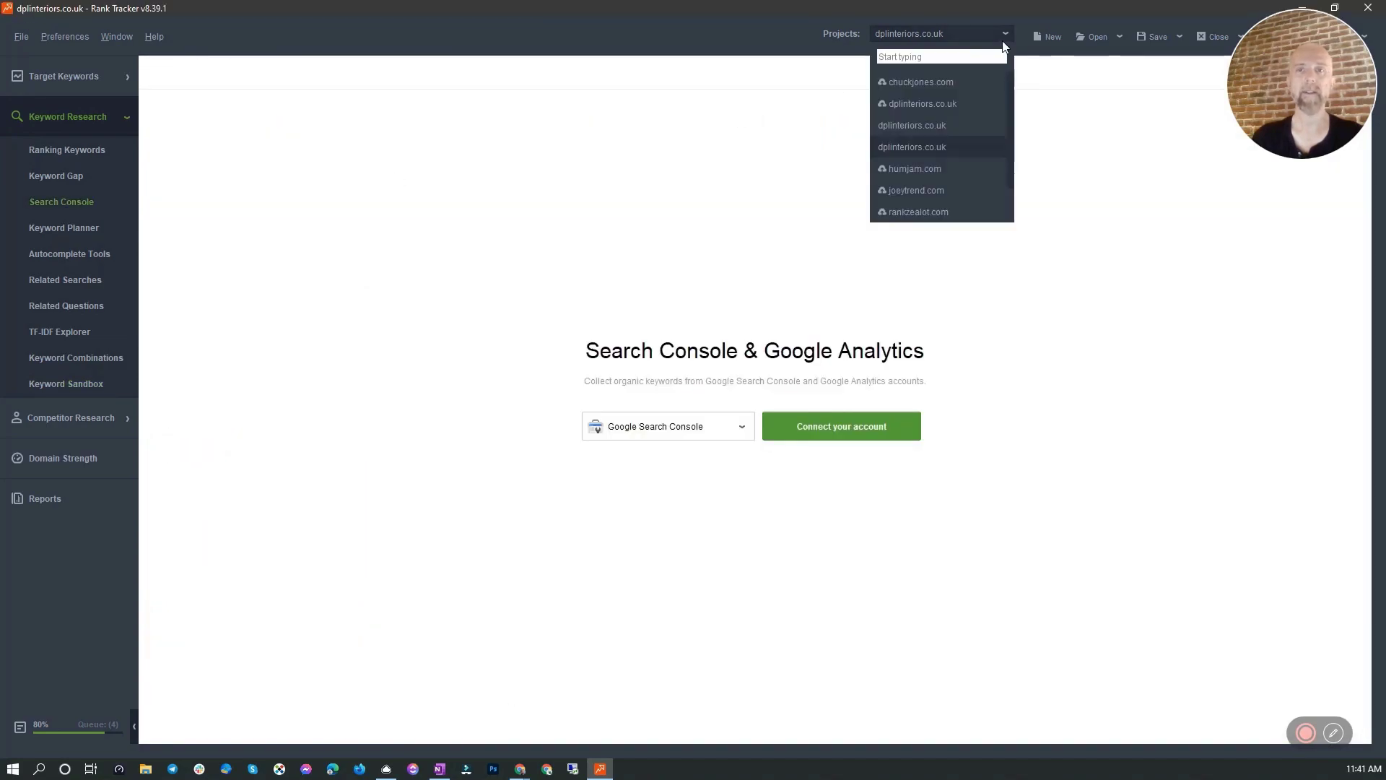
{"action": "left_click", "coordinate": [64, 175]}
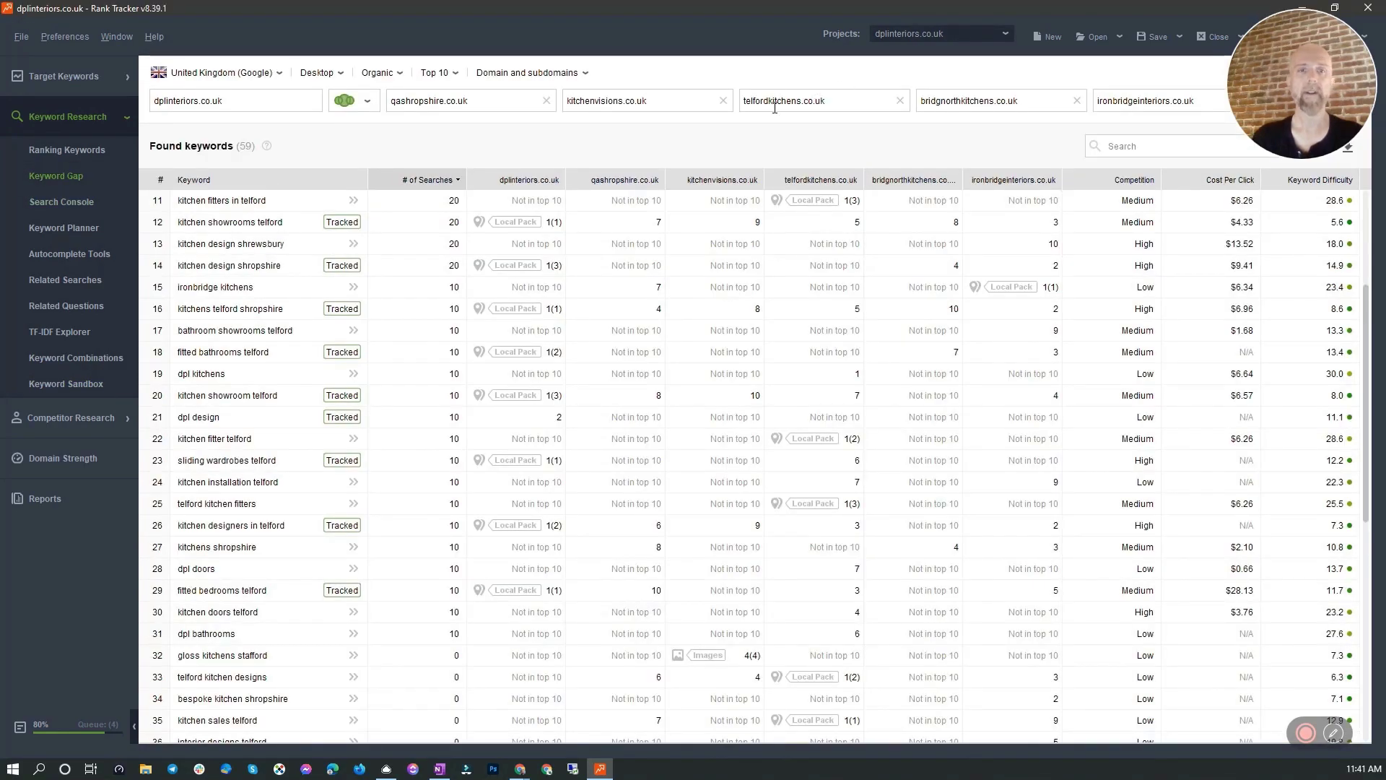
{"action": "left_click", "coordinate": [68, 308]}
{"action": "left_click", "coordinate": [999, 37]}
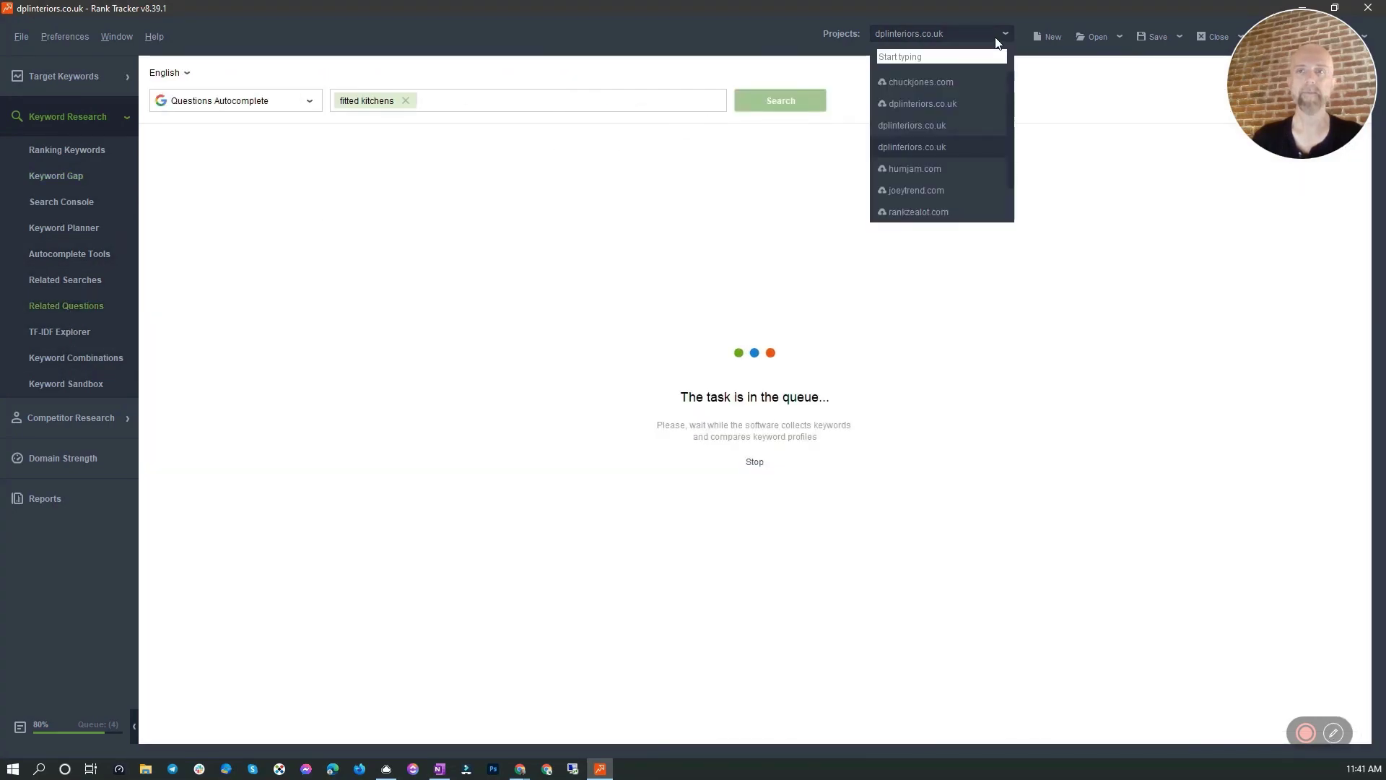
{"action": "left_click", "coordinate": [929, 127]}
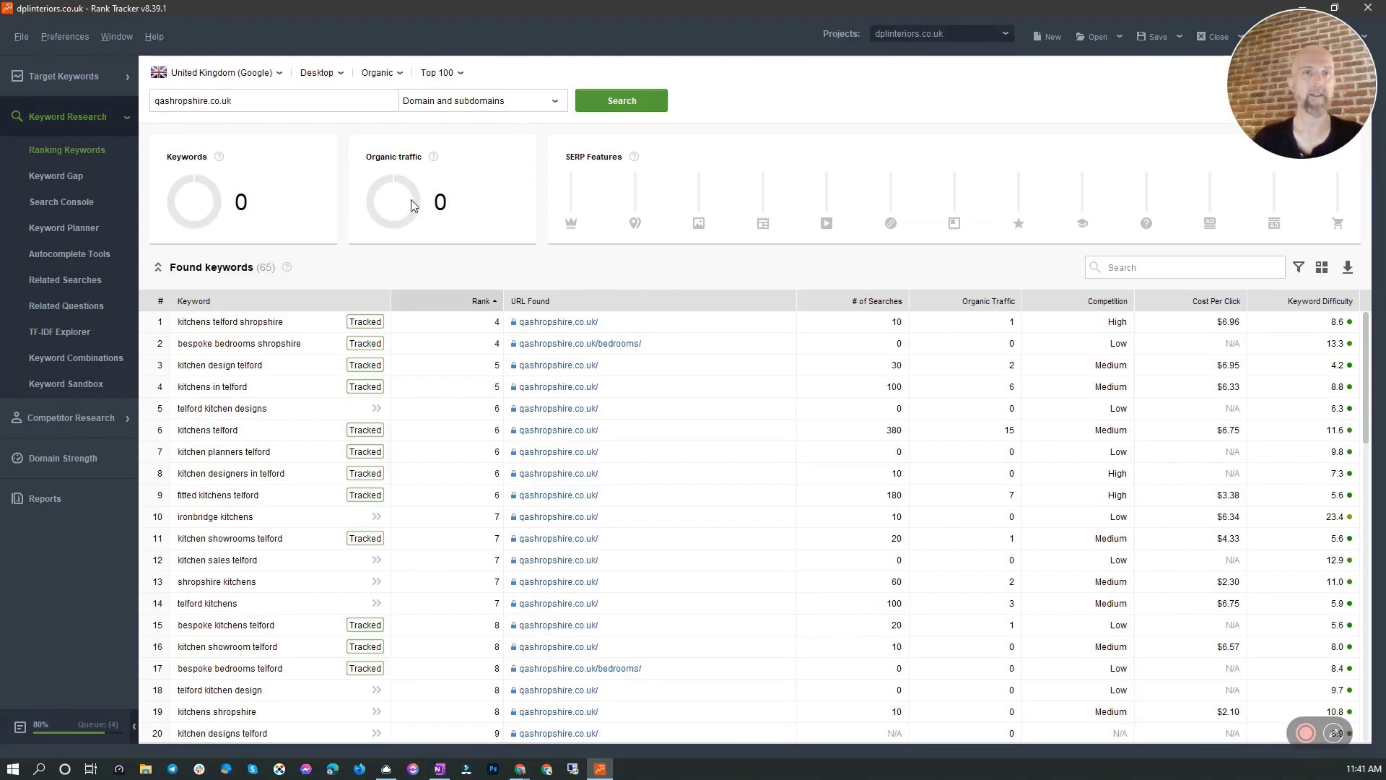
{"action": "left_click", "coordinate": [87, 385]}
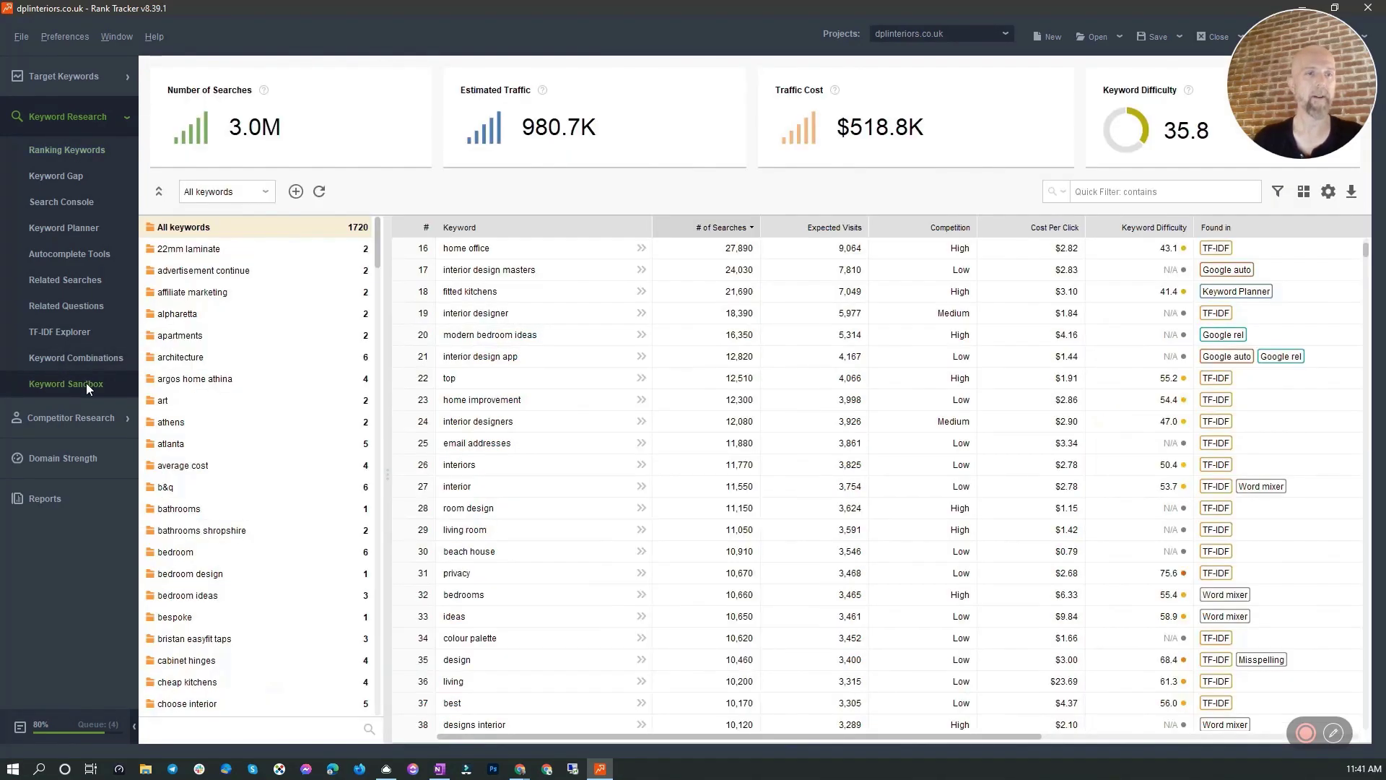
- Try a Misspelled words search in Keyword Combinations with the existing terms, and stop the queued task
{"action": "left_click", "coordinate": [88, 356]}
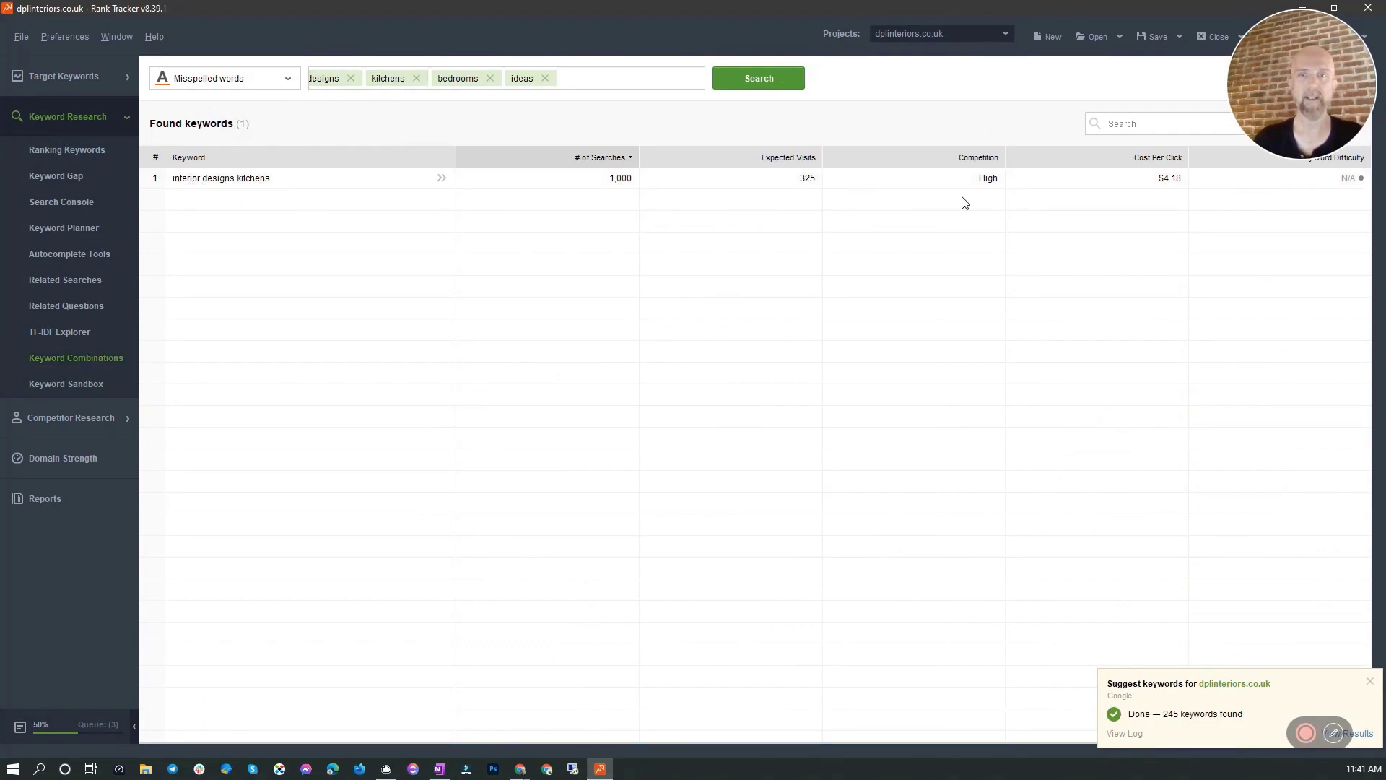
{"action": "left_click", "coordinate": [262, 78]}
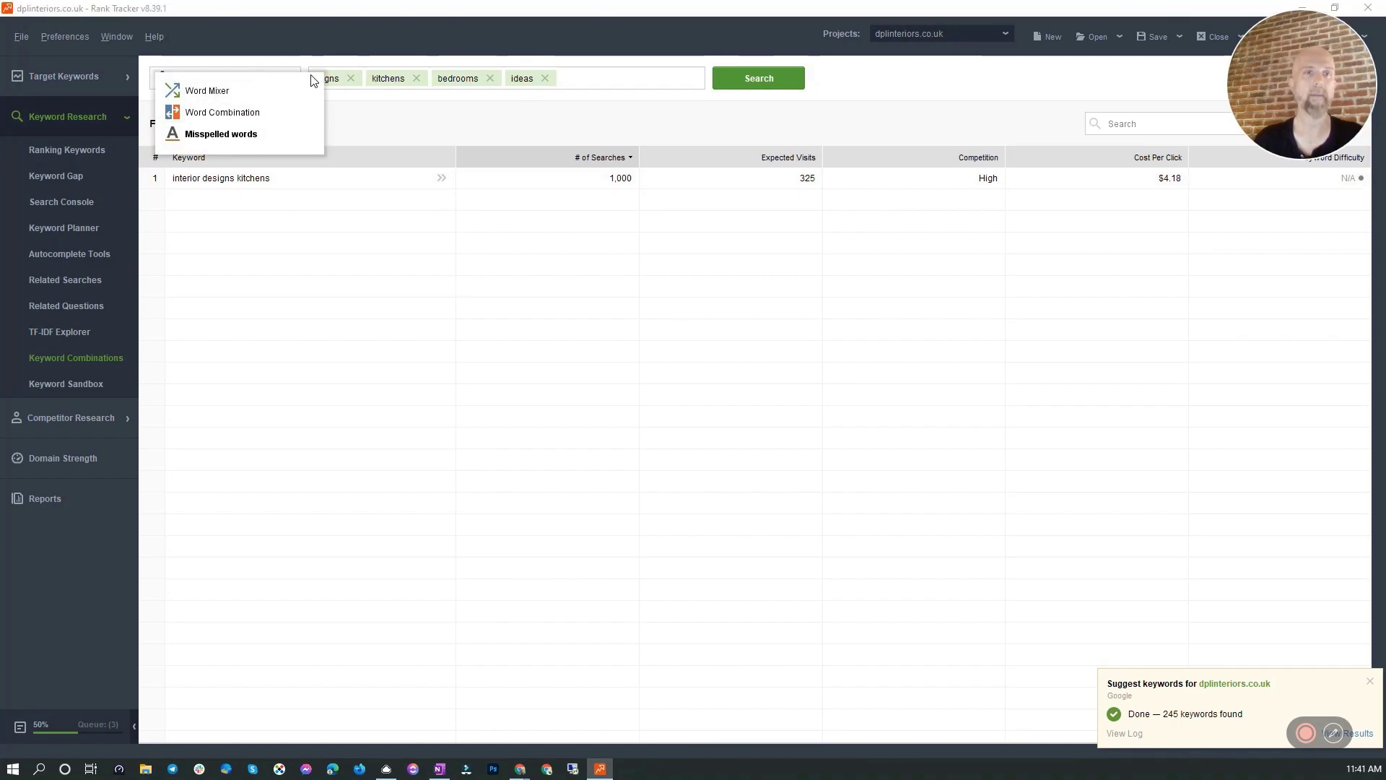
{"action": "left_click", "coordinate": [751, 80]}
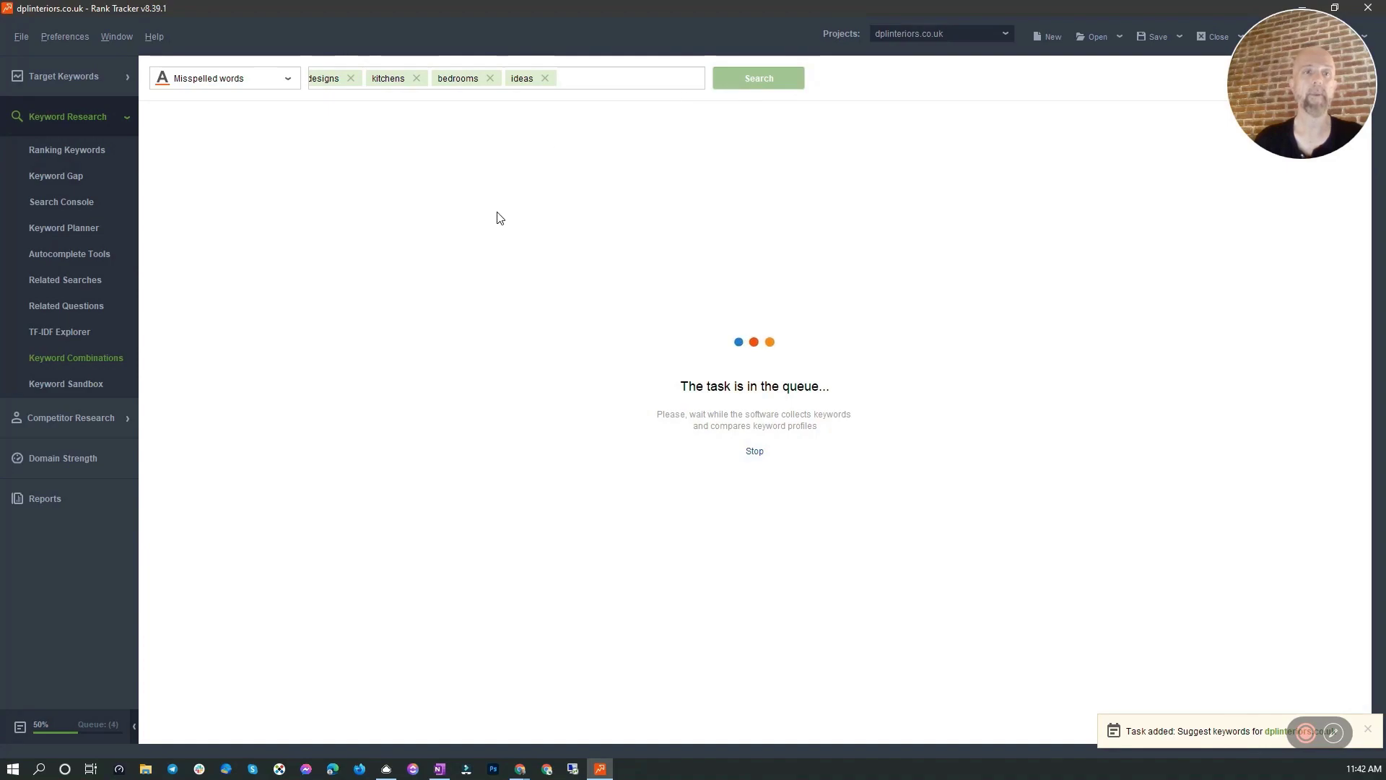
{"action": "left_click", "coordinate": [754, 452]}
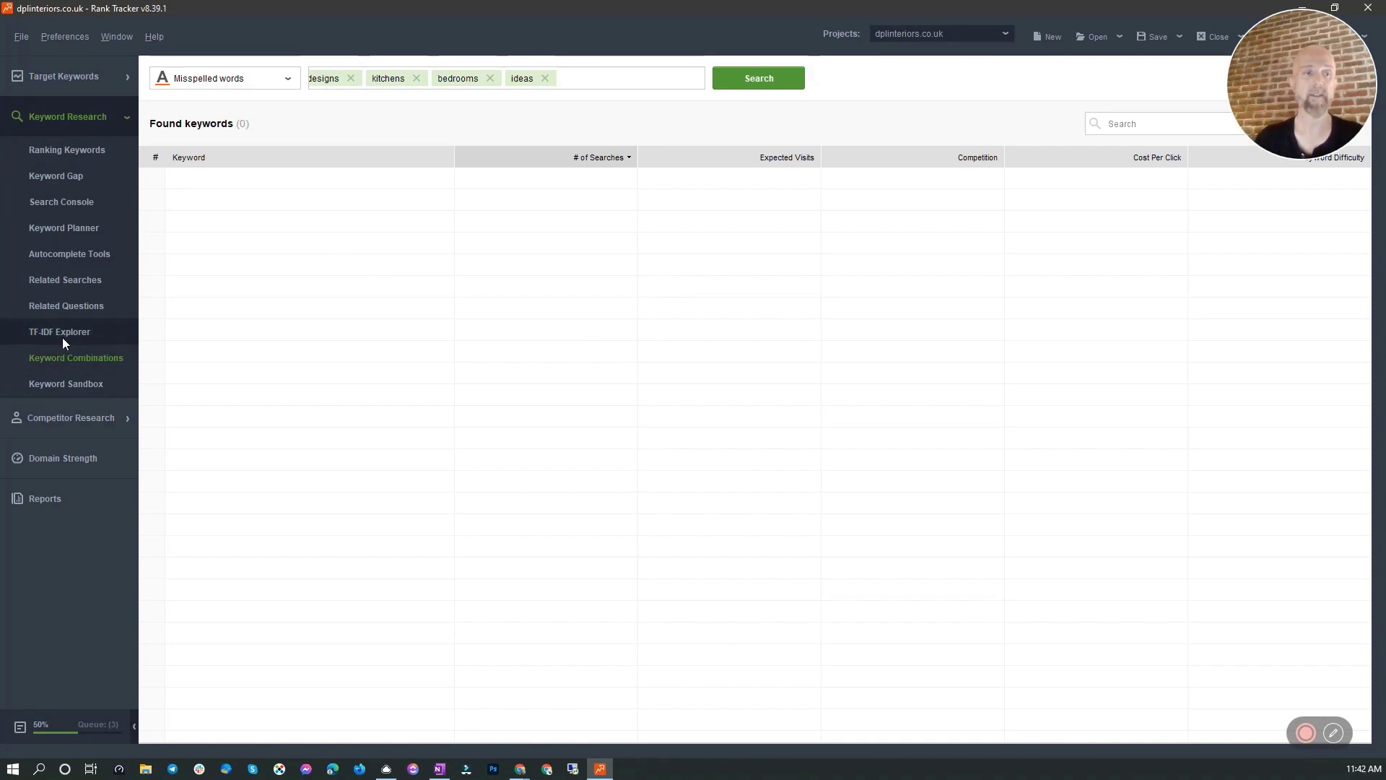
- Open Search Console research, switch to the chuckjones.com project, and examine its Google Search Console keywords
{"action": "left_click", "coordinate": [80, 206]}
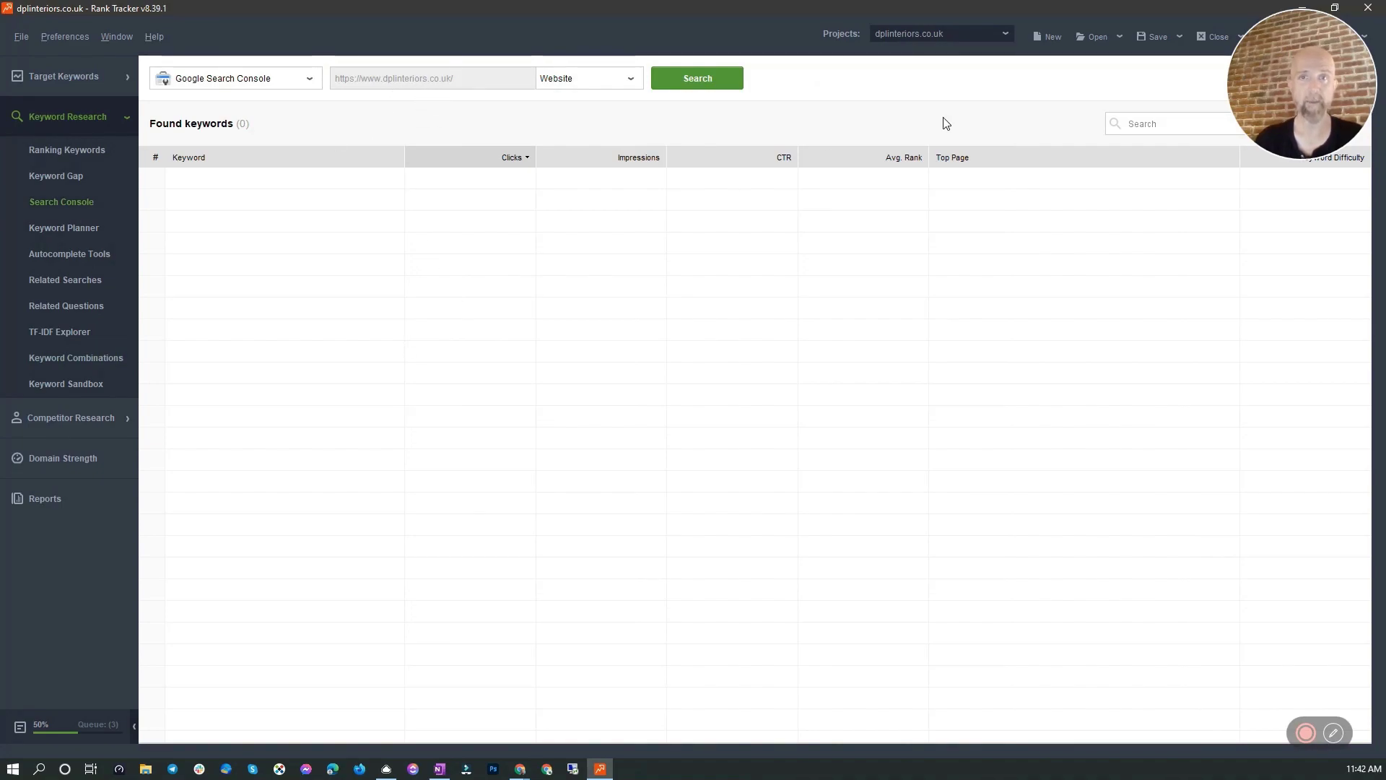
{"action": "left_click", "coordinate": [1003, 37]}
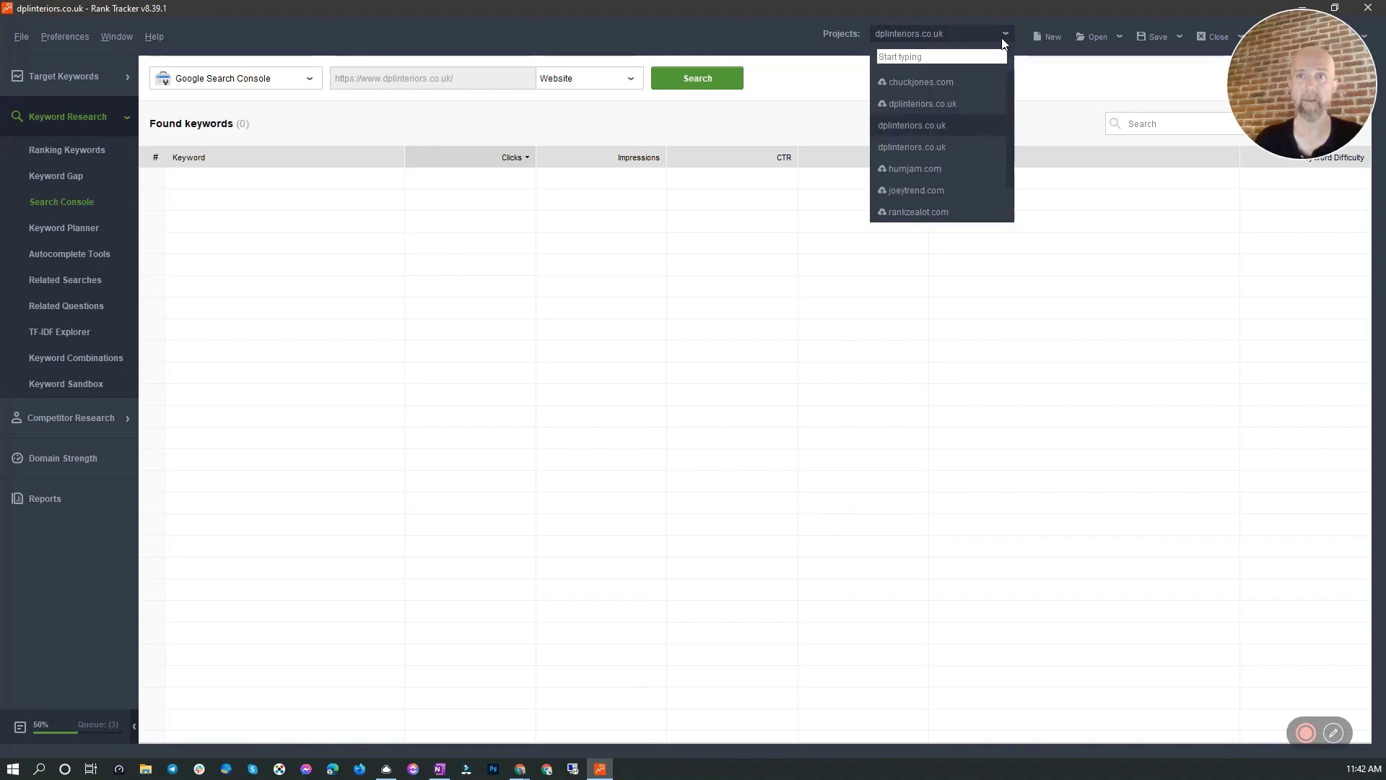
{"action": "left_click", "coordinate": [940, 81]}
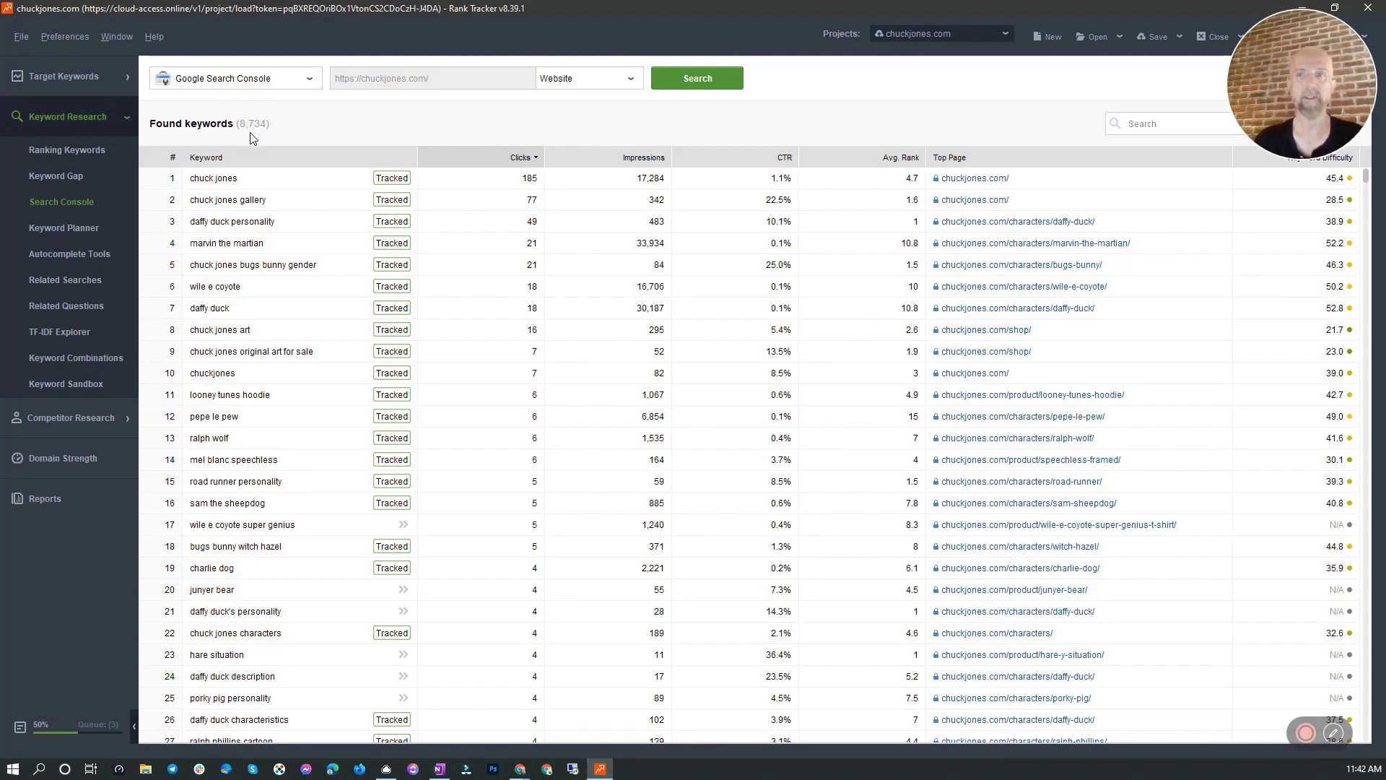
{"action": "scroll", "coordinate": [353, 303], "scroll_direction": "down", "scroll_amount": 6}
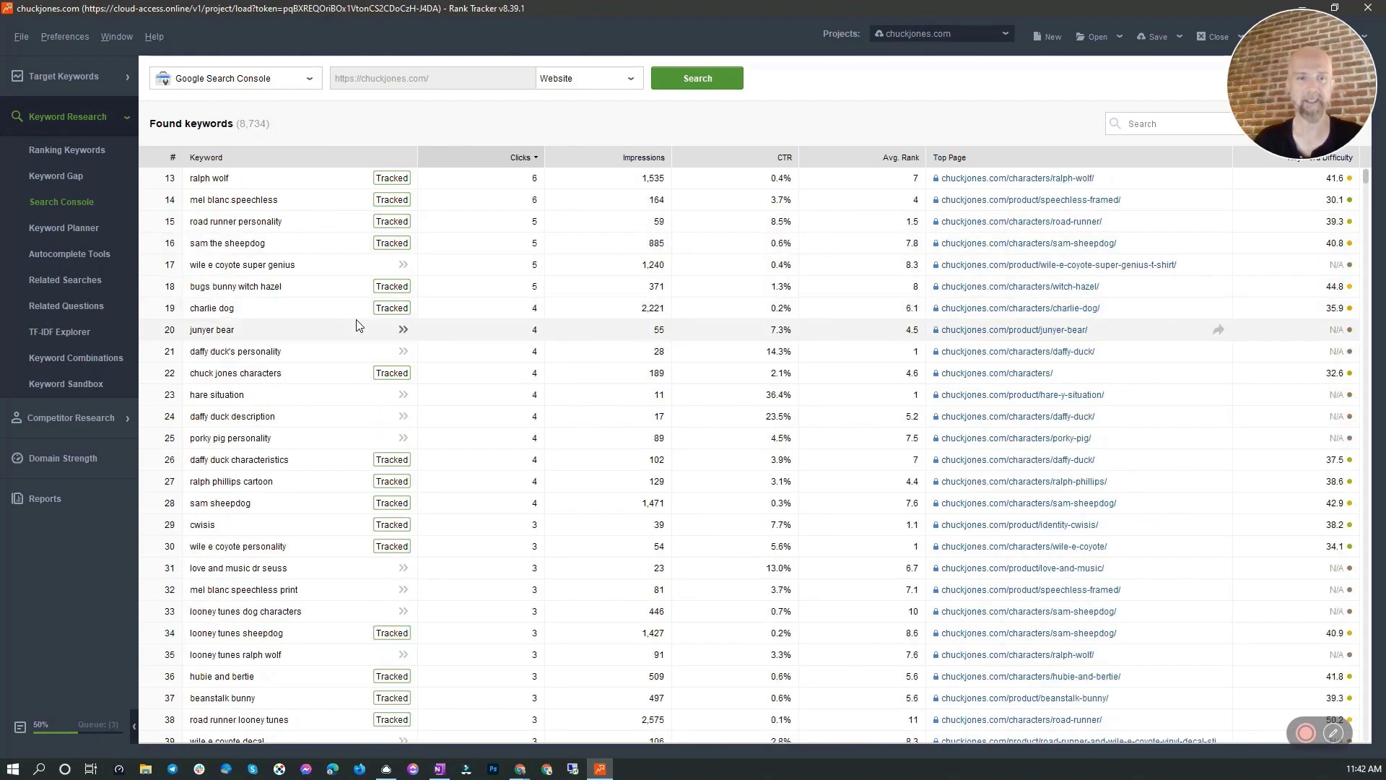
{"action": "scroll", "coordinate": [358, 327], "scroll_direction": "up", "scroll_amount": 2}
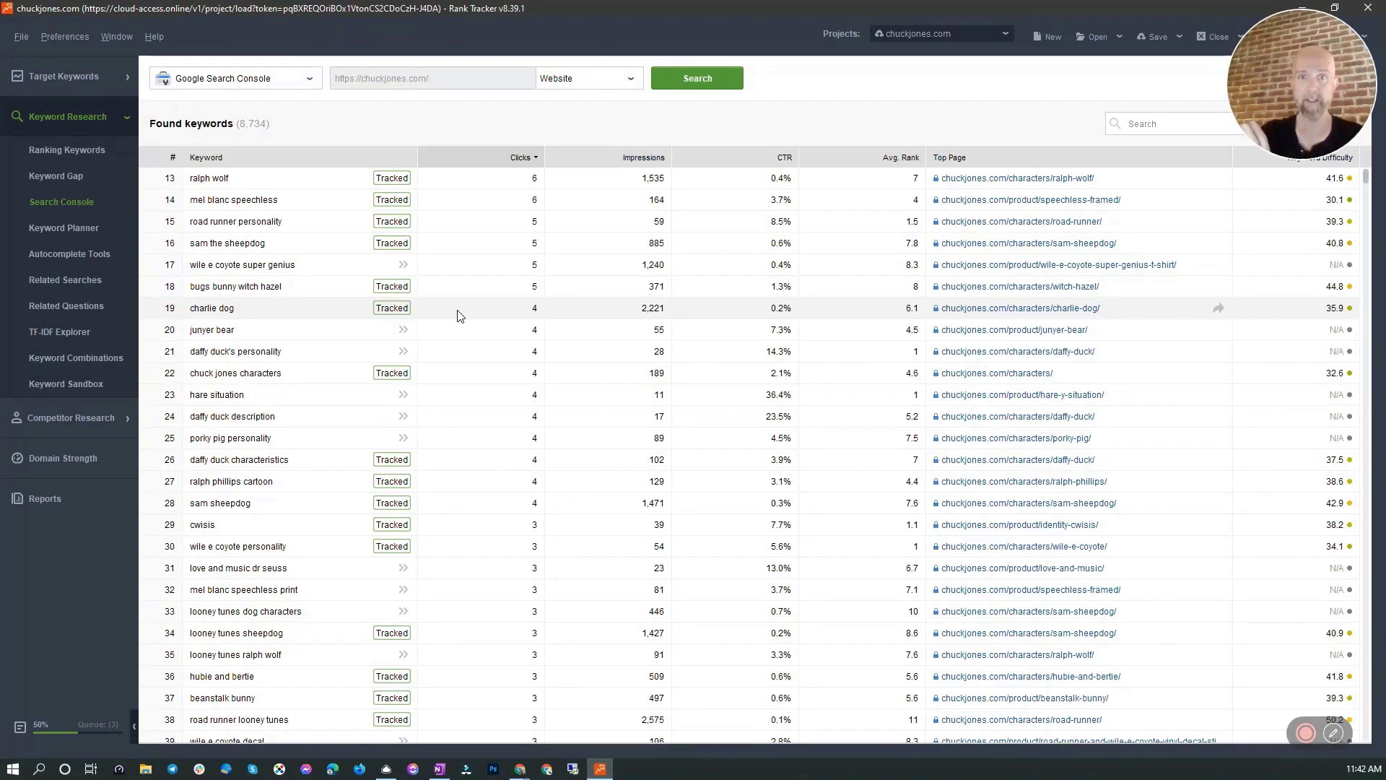
{"action": "scroll", "coordinate": [476, 322], "scroll_direction": "up", "scroll_amount": 4}
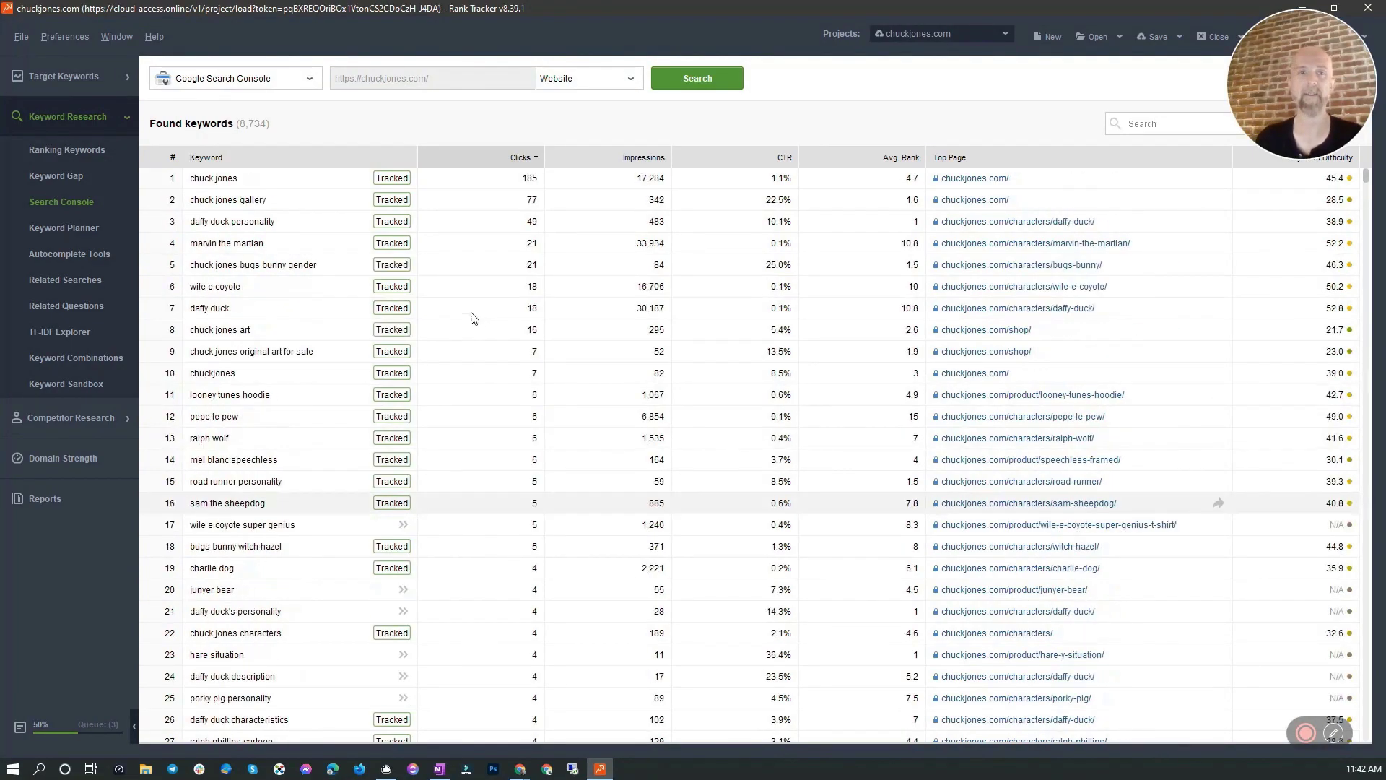
- Switch back to the local dplinteriors.co.uk project connected to Search Console, and review its Keyword Planner and Autocomplete Tools results
{"action": "left_click", "coordinate": [999, 32]}
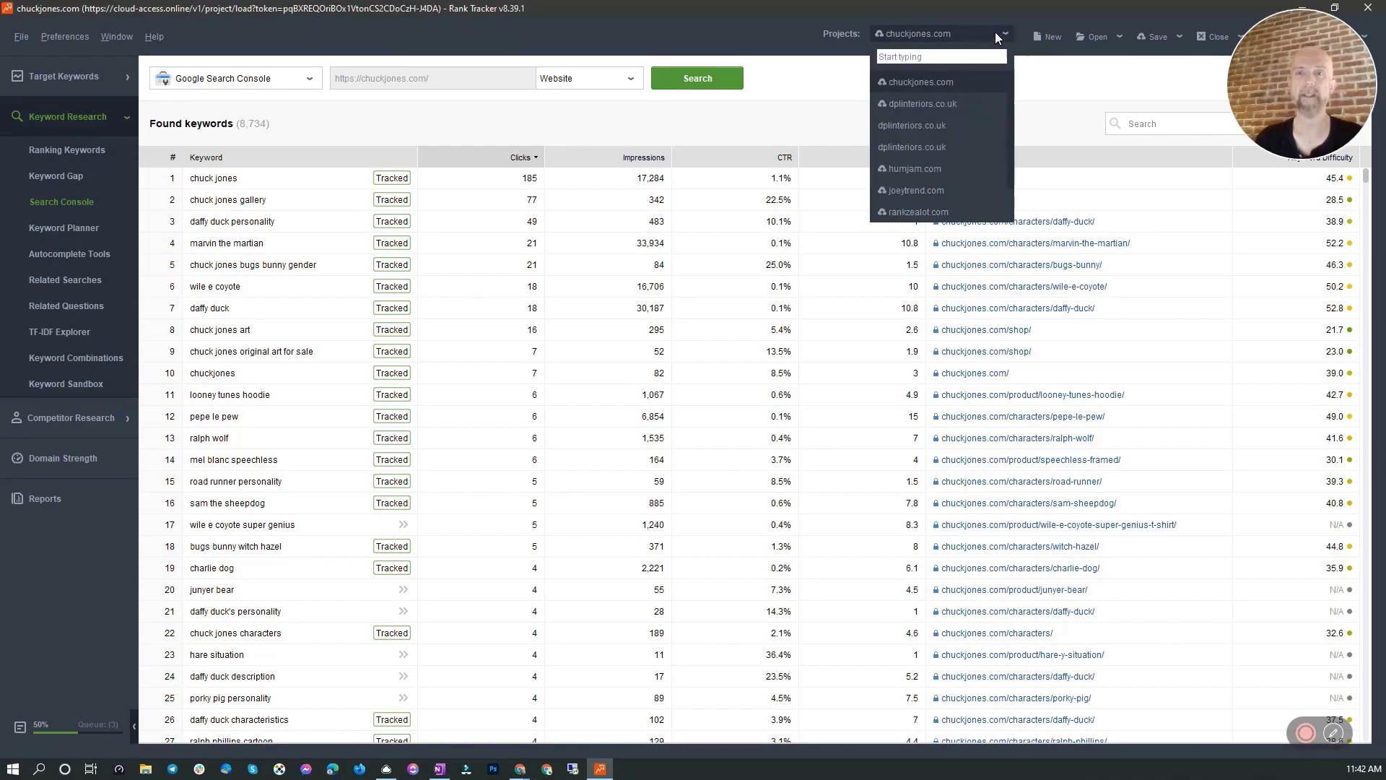
{"action": "left_click", "coordinate": [939, 144]}
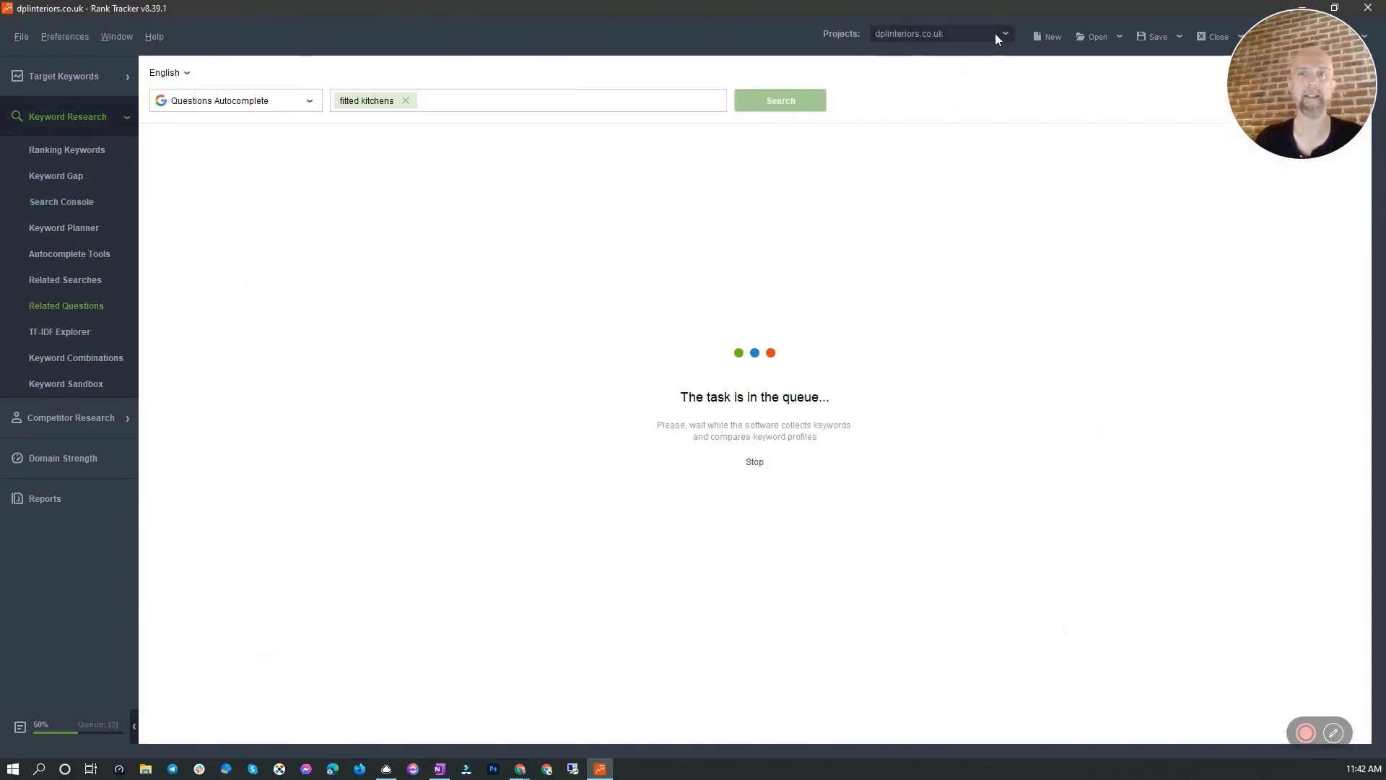
{"action": "left_click", "coordinate": [967, 38]}
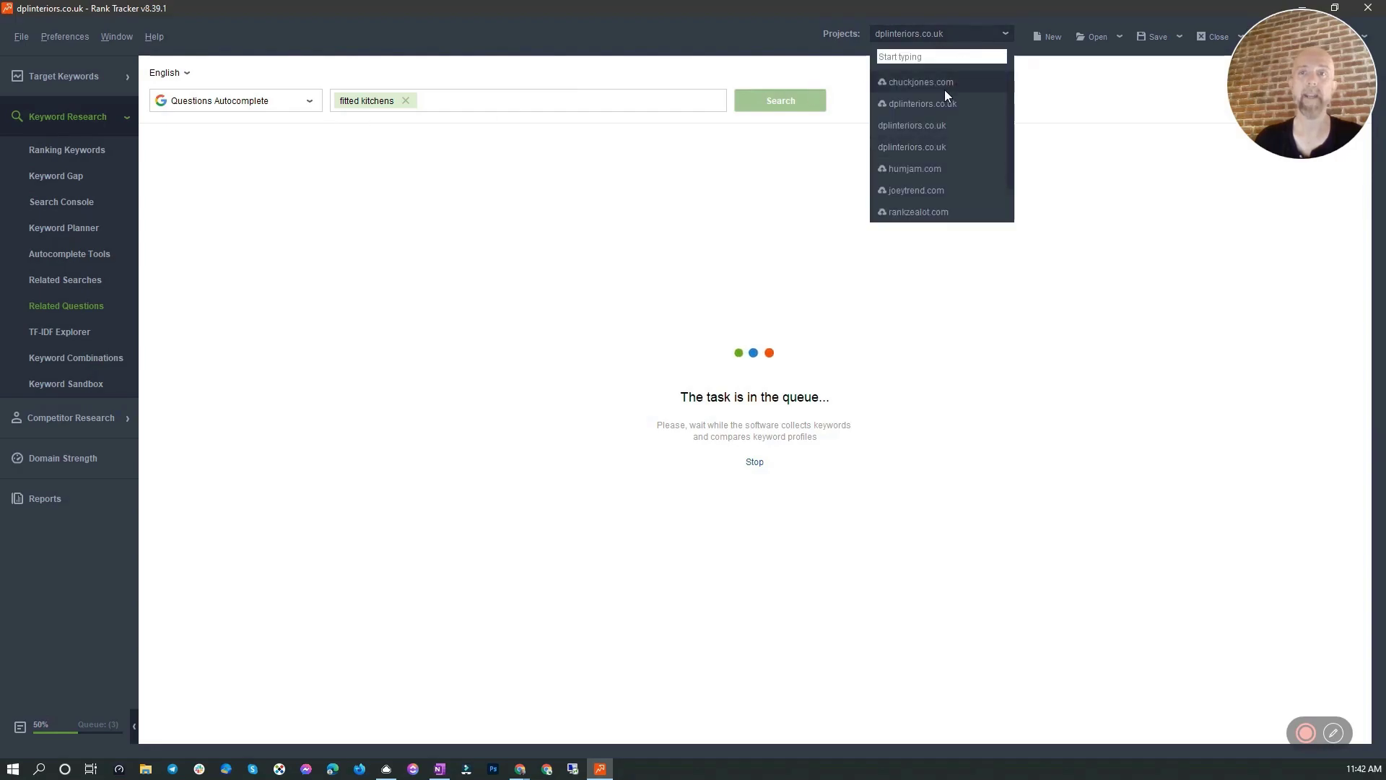
{"action": "left_click", "coordinate": [931, 127]}
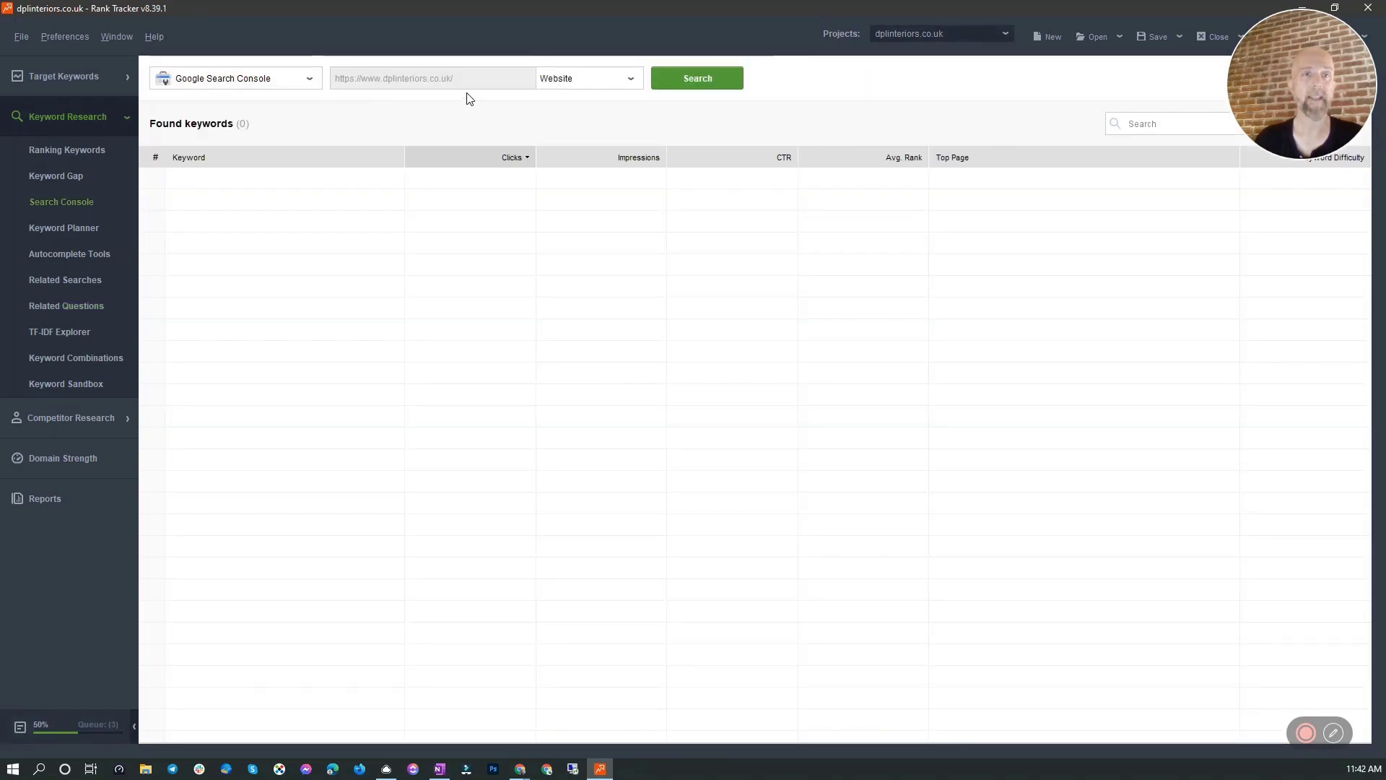
{"action": "left_click", "coordinate": [87, 225]}
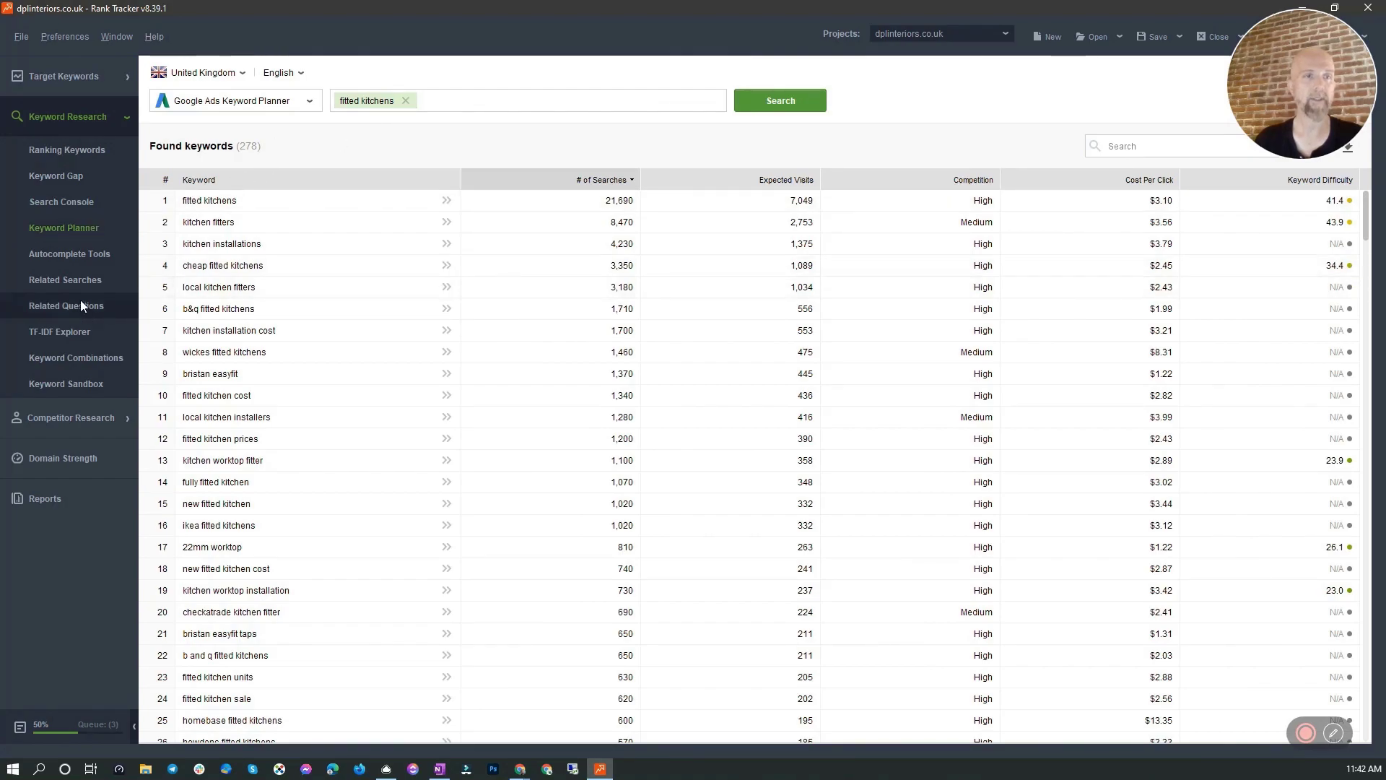
{"action": "left_click", "coordinate": [85, 254]}
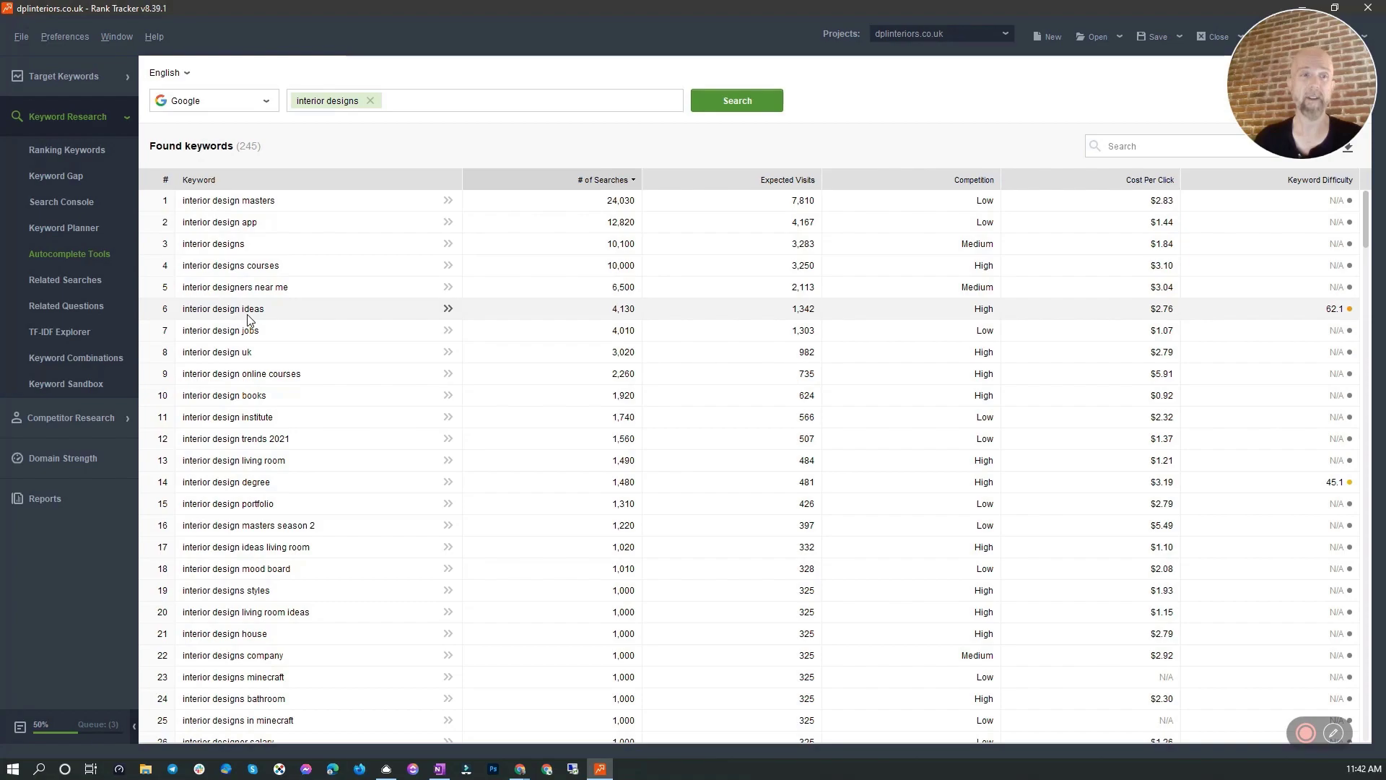
- Examine this project's combined keyword list in Keyword Sandbox, comparing which research tools each idea was found in
{"action": "left_click", "coordinate": [103, 382]}
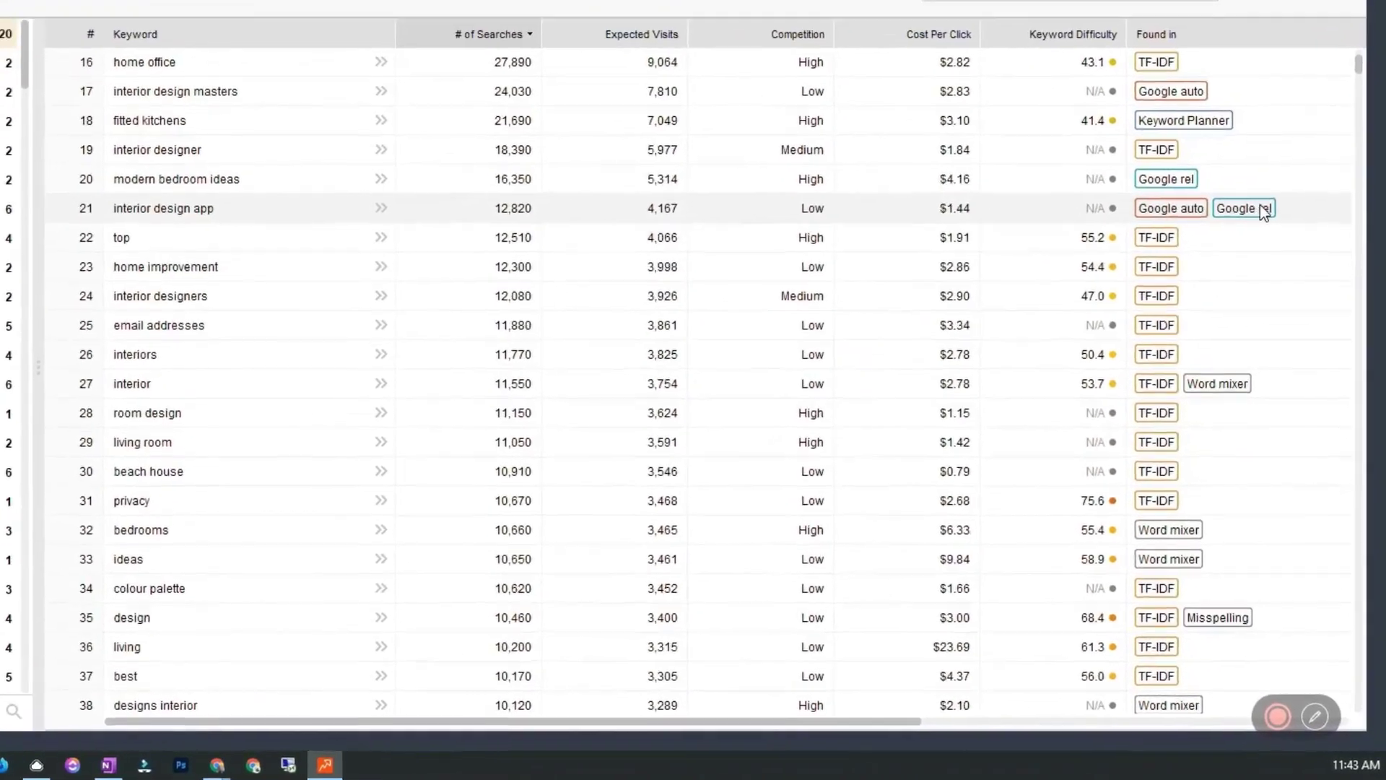
{"action": "scroll", "coordinate": [1279, 382], "scroll_direction": "down", "scroll_amount": 3}
{"action": "scroll", "coordinate": [1234, 226], "scroll_direction": "down", "scroll_amount": 5}
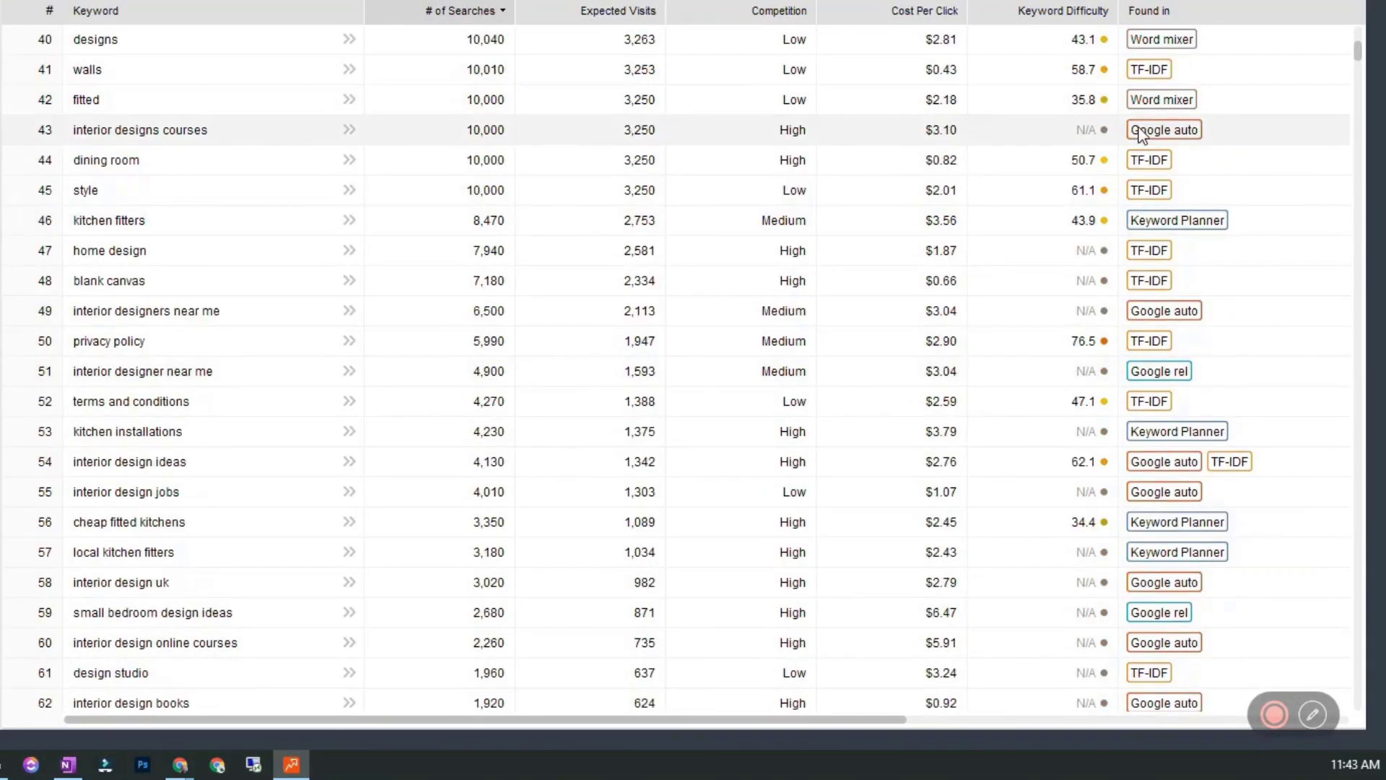
{"action": "scroll", "coordinate": [1227, 371], "scroll_direction": "down", "scroll_amount": 10}
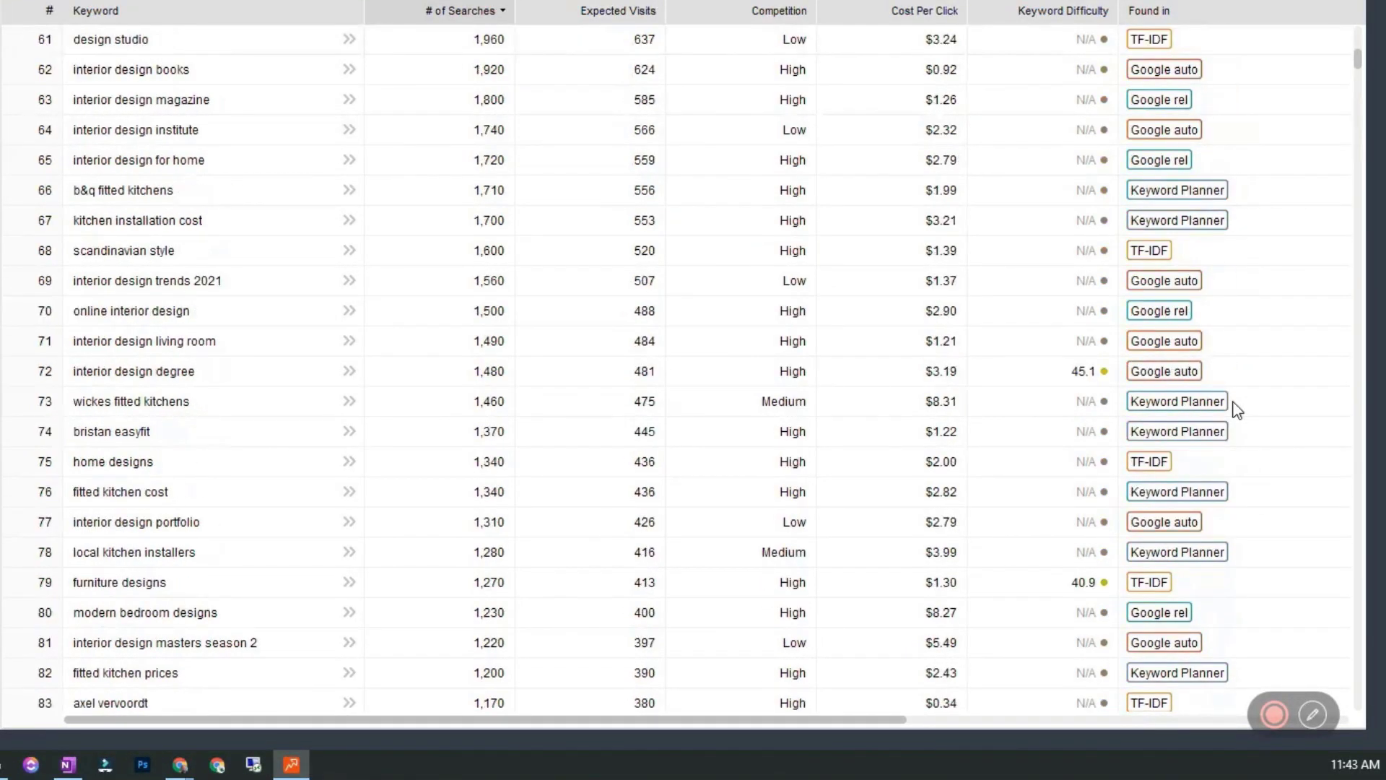
{"action": "scroll", "coordinate": [1236, 410], "scroll_direction": "down", "scroll_amount": 3}
{"action": "scroll", "coordinate": [1235, 410], "scroll_direction": "up", "scroll_amount": 14}
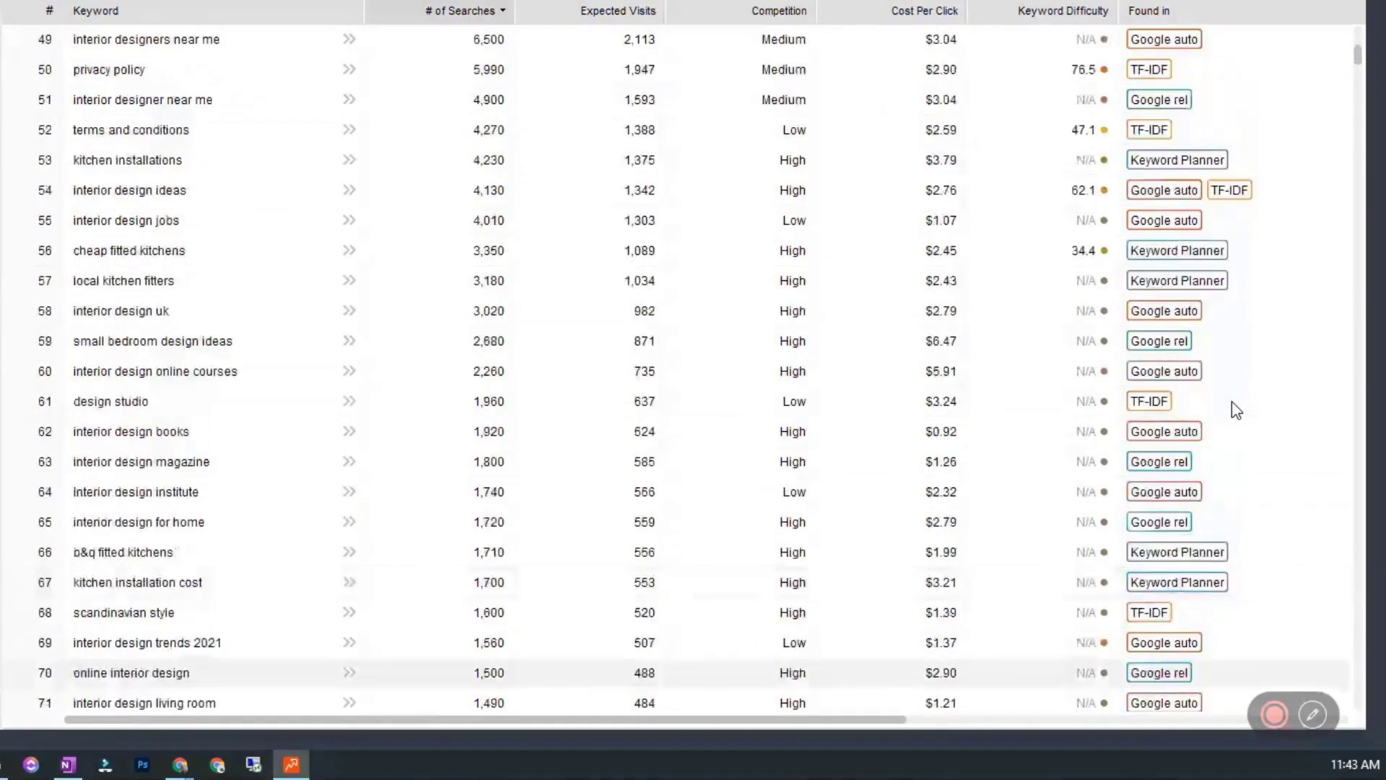
{"action": "scroll", "coordinate": [1232, 403], "scroll_direction": "up", "scroll_amount": 12}
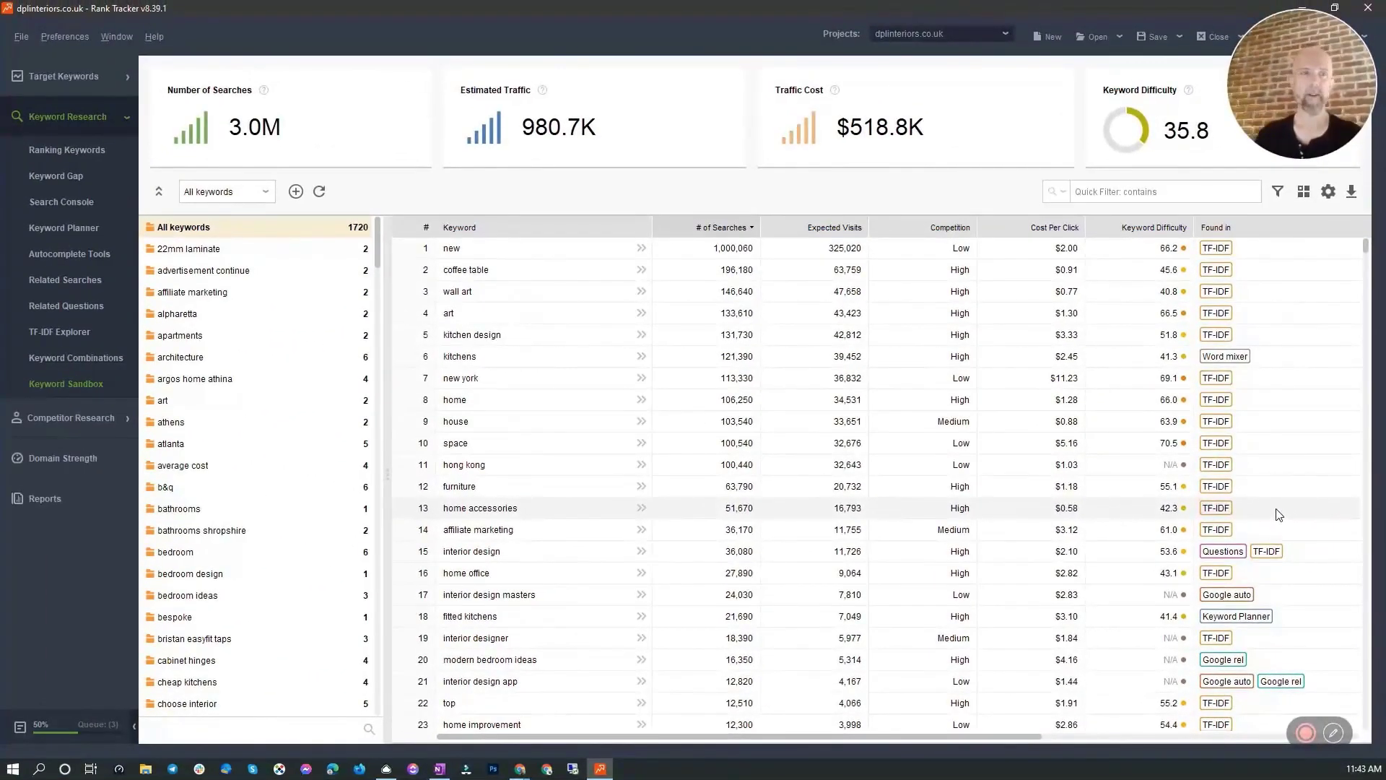
- Review the tracked keywords in Rank Tracking and the Keyword Map groups, and return to Keyword Sandbox
{"action": "left_click", "coordinate": [106, 71]}
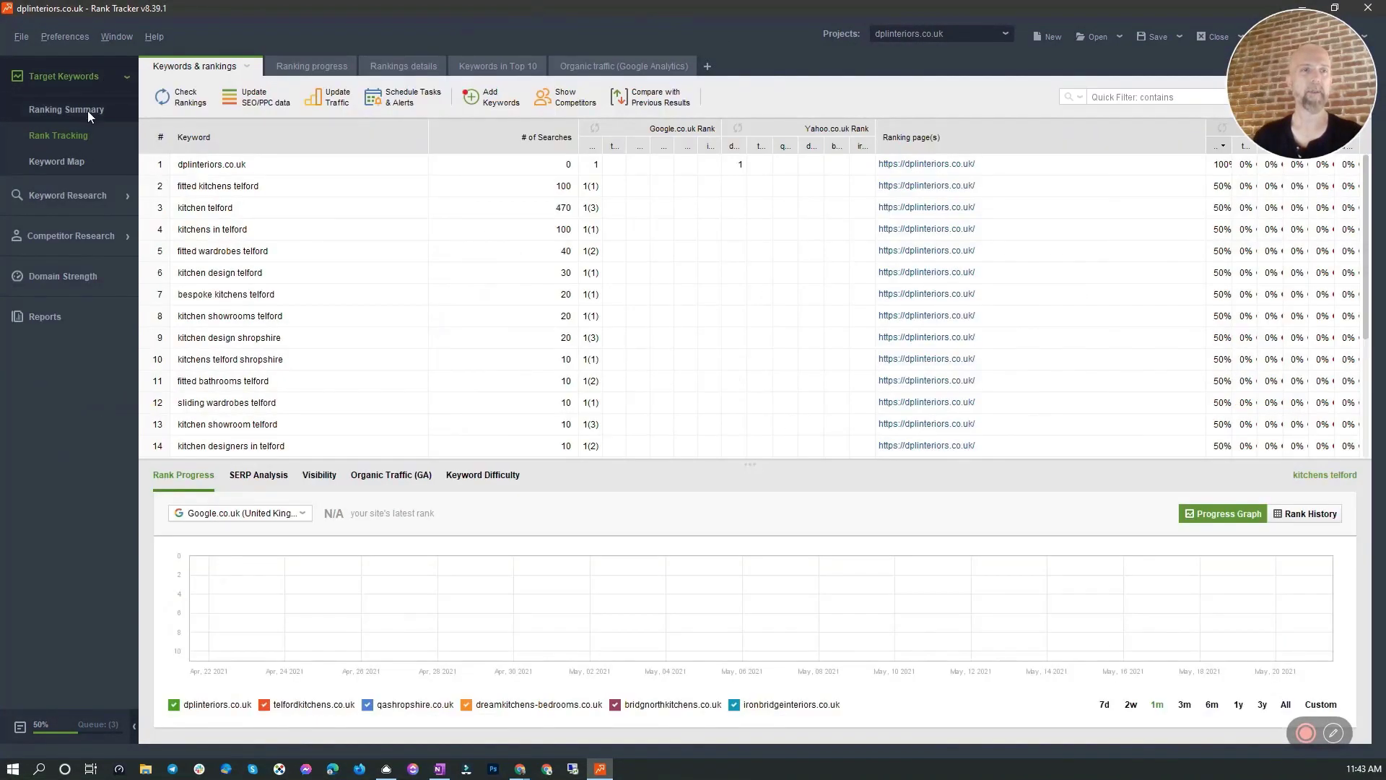
{"action": "left_click", "coordinate": [75, 162]}
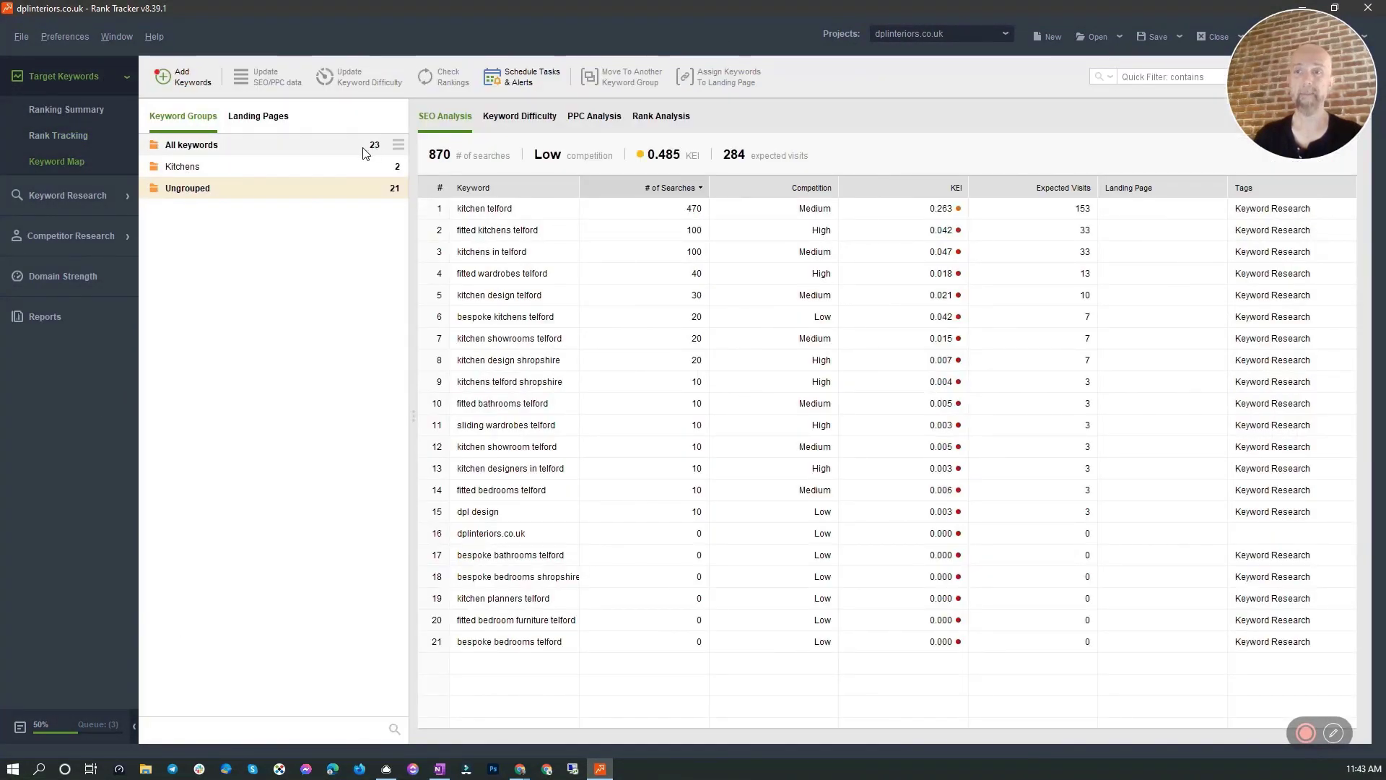
{"action": "left_click", "coordinate": [114, 201]}
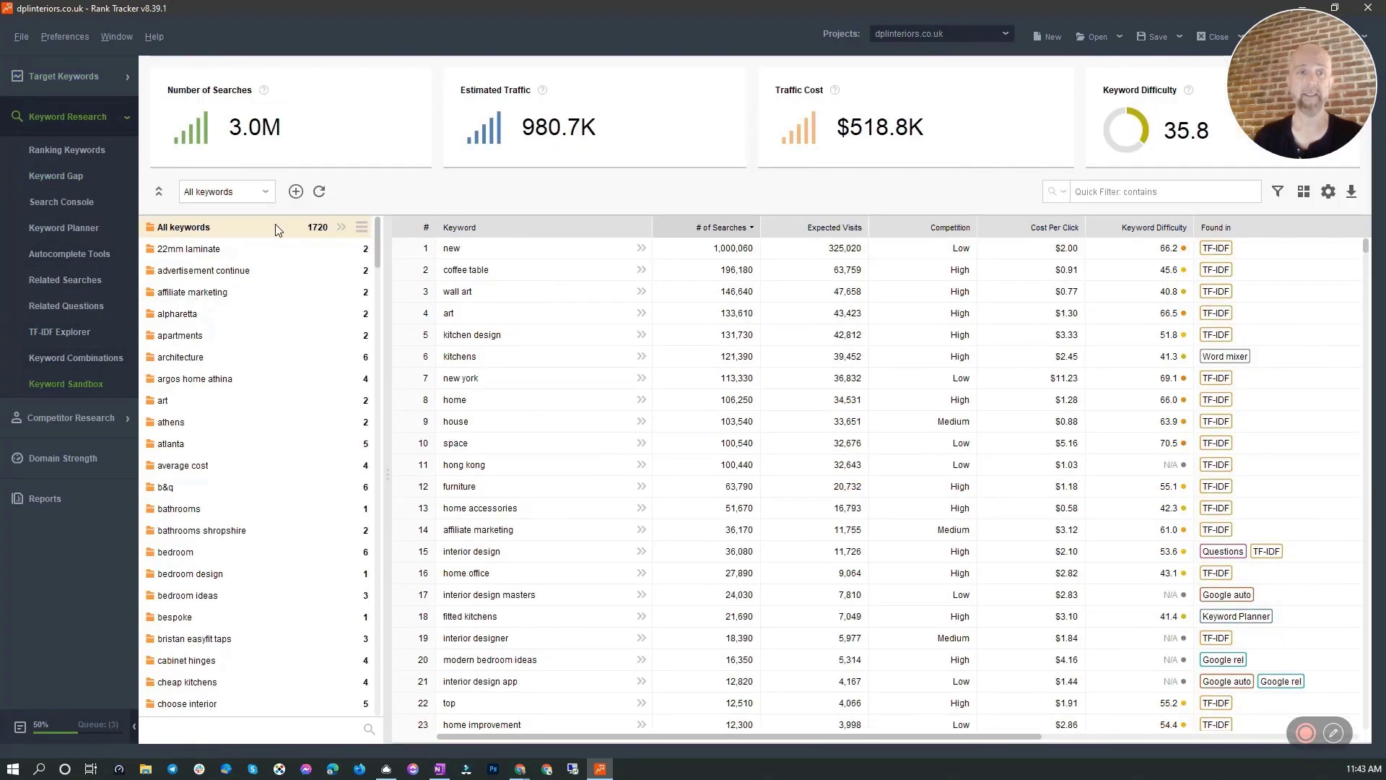
{"action": "mouse_move", "coordinate": [338, 231]}
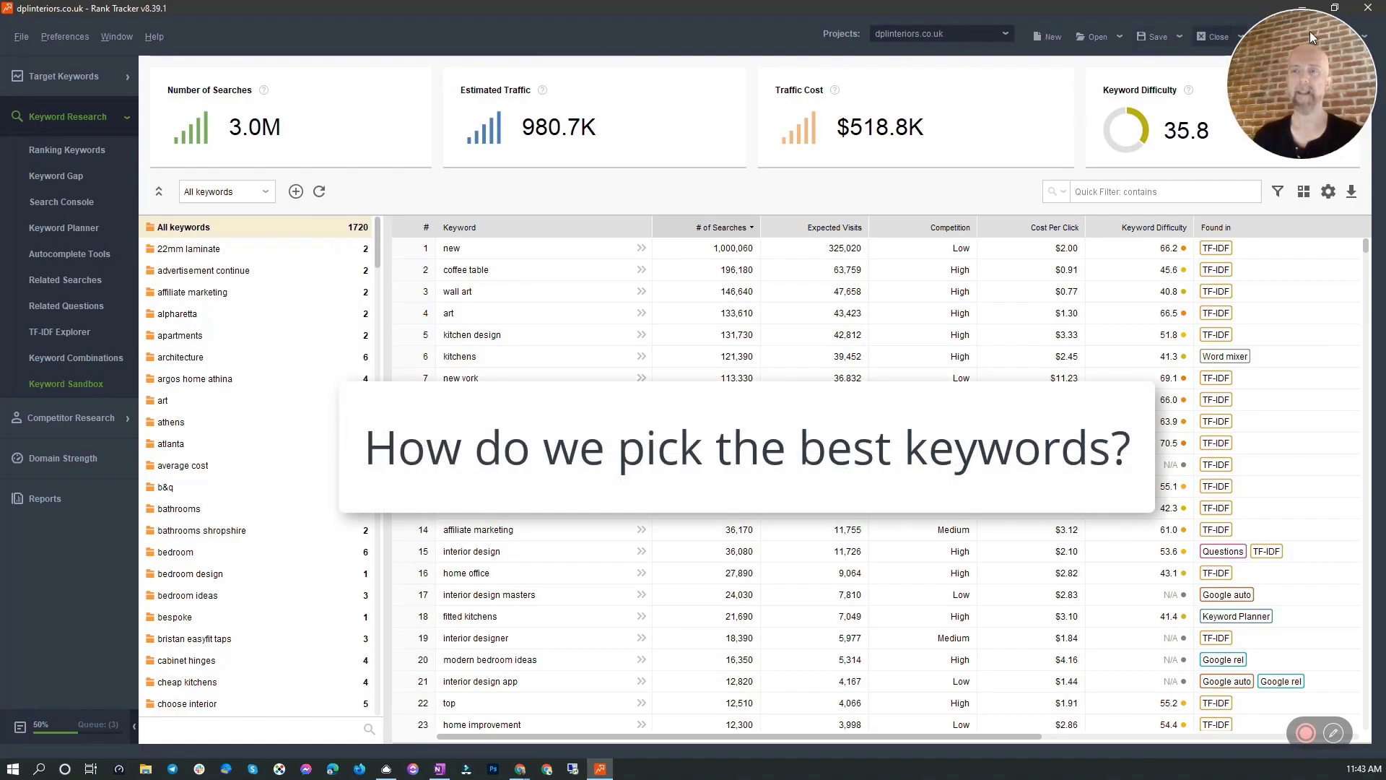
- Create a custom filter condition in Keyword Sandbox for # of Searches more than 100
{"action": "left_click", "coordinate": [1278, 192]}
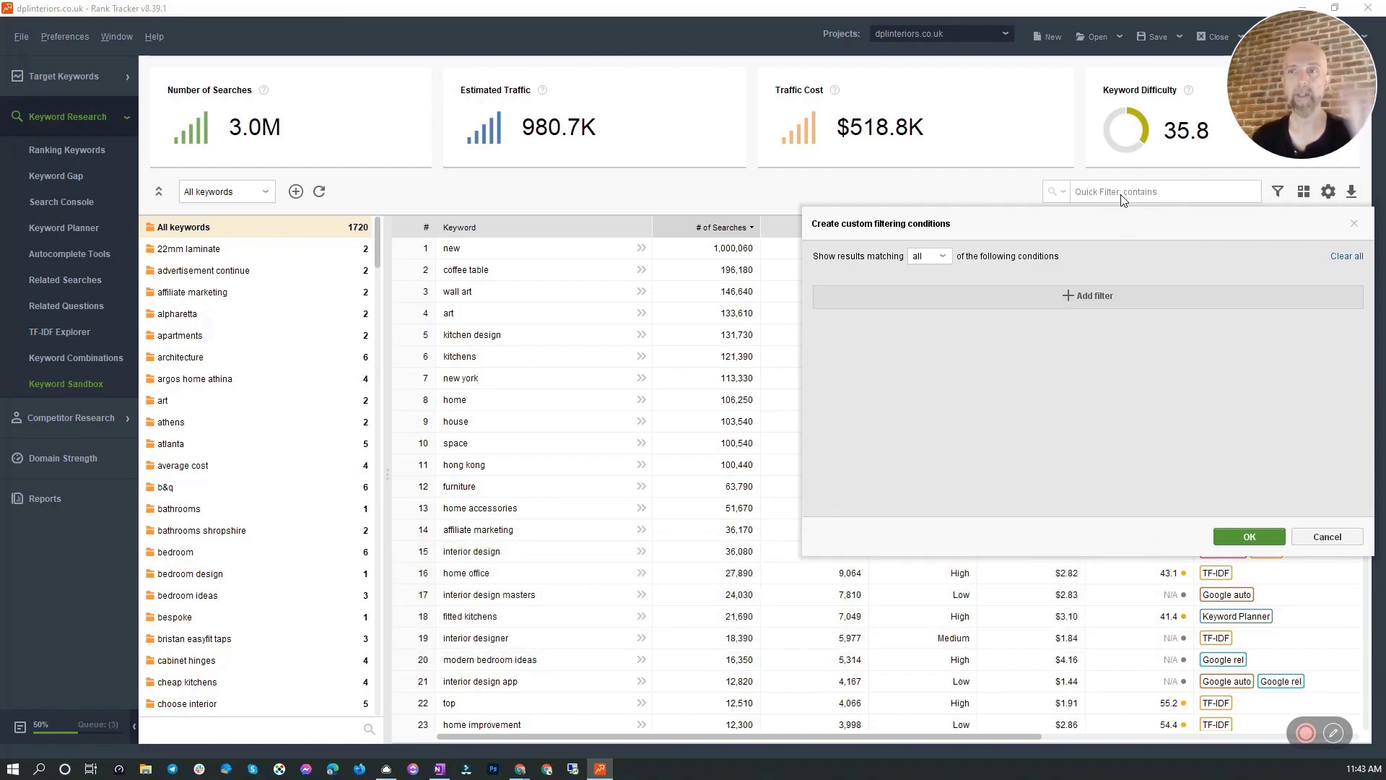
{"action": "left_click", "coordinate": [1088, 294]}
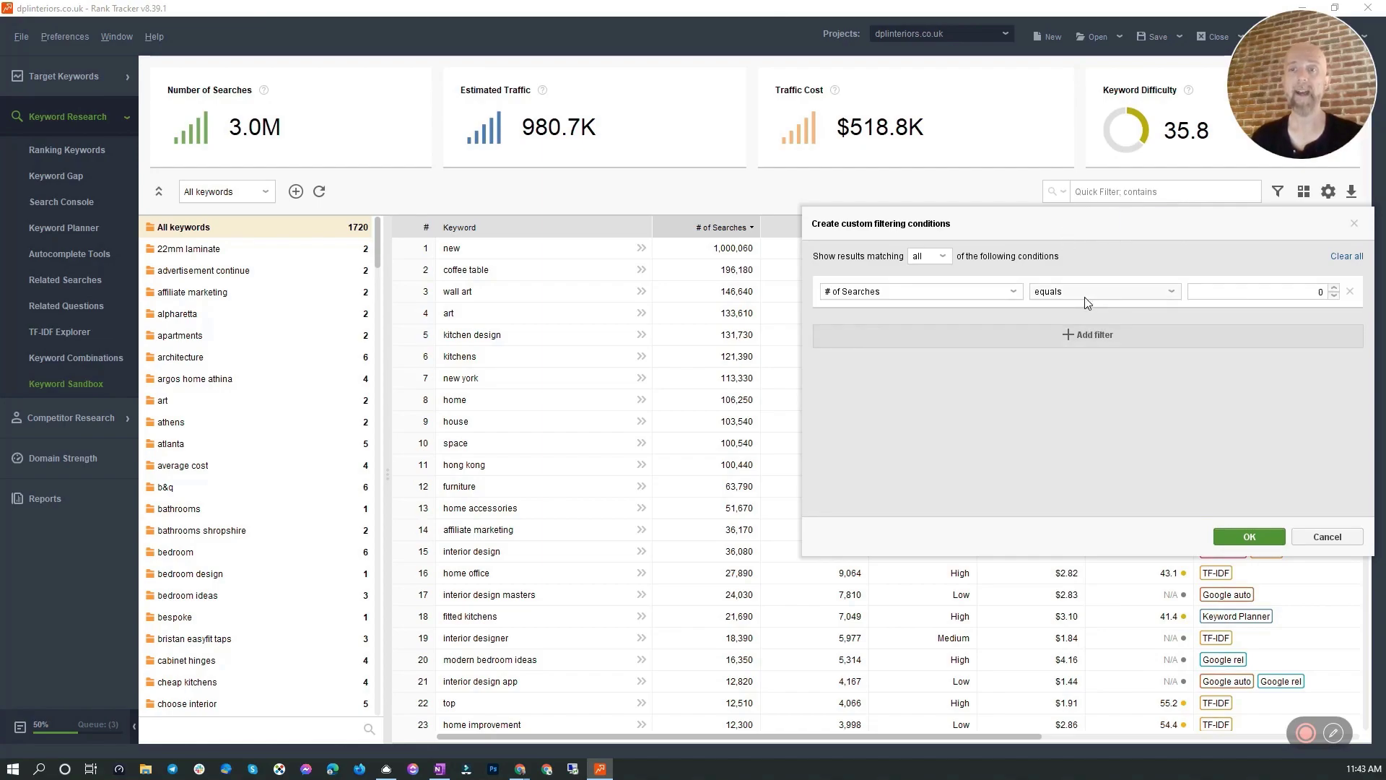
{"action": "left_click", "coordinate": [1088, 293]}
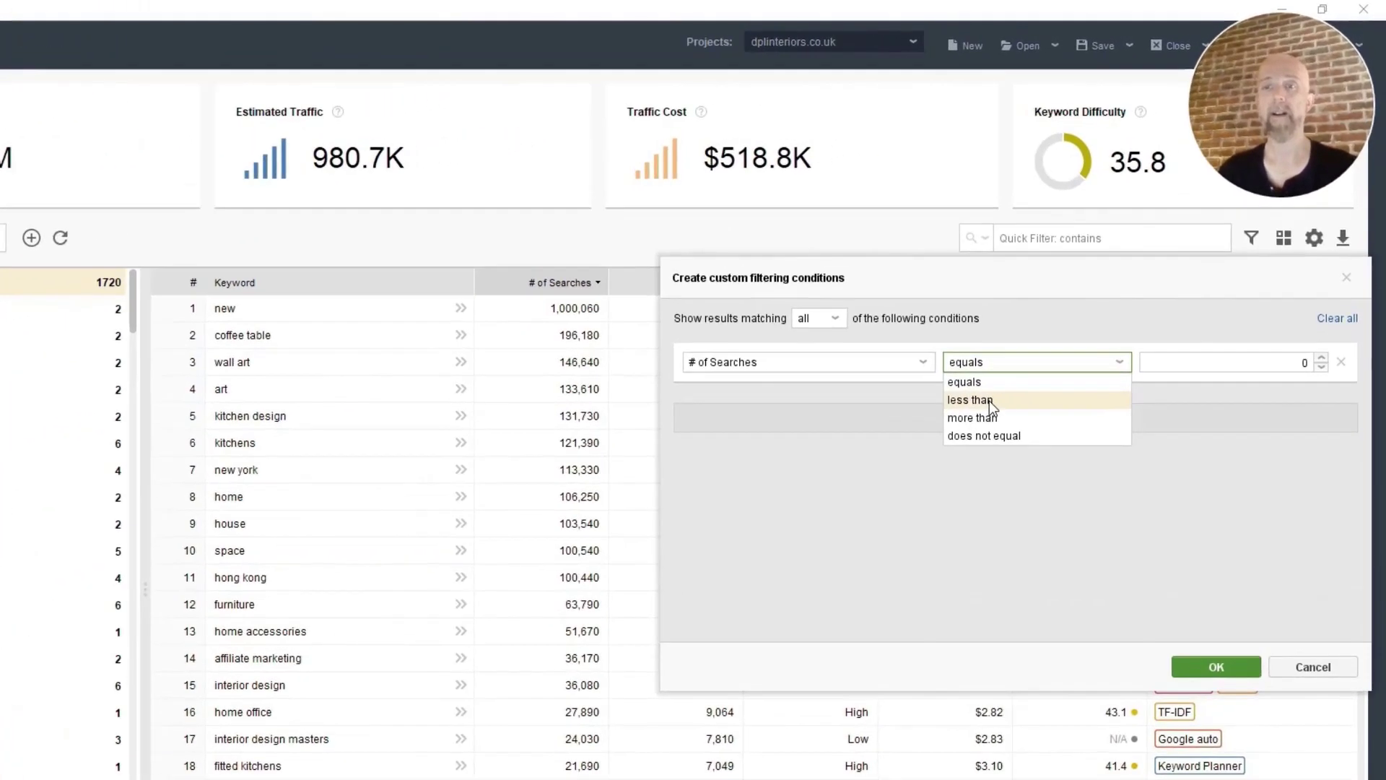
{"action": "left_click", "coordinate": [988, 417]}
{"action": "left_click", "coordinate": [1223, 362]}
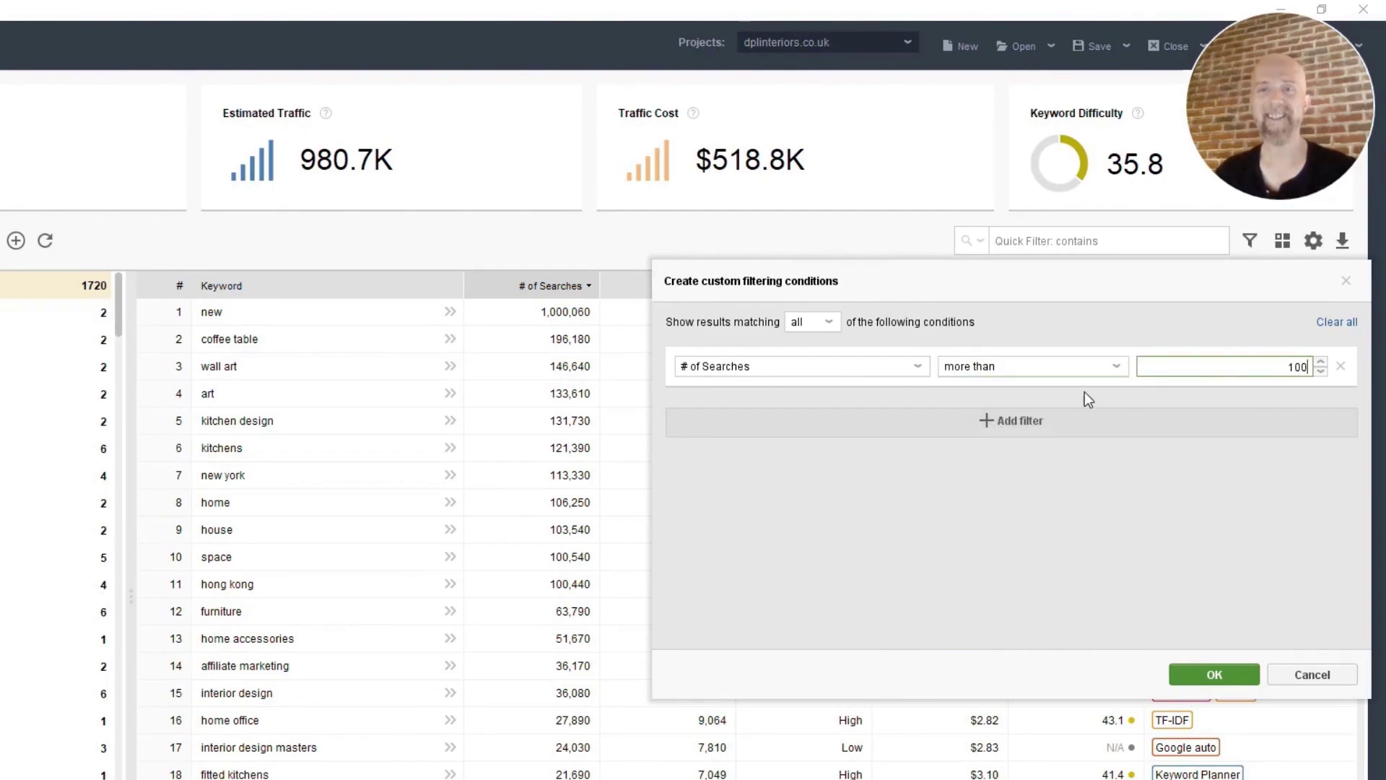
- Add a second filter condition for Keyword Length more than 2, and apply the filter to the keyword list
{"action": "left_click", "coordinate": [1022, 422]}
{"action": "left_click", "coordinate": [765, 415]}
{"action": "scroll", "coordinate": [751, 498], "scroll_direction": "down", "scroll_amount": 3}
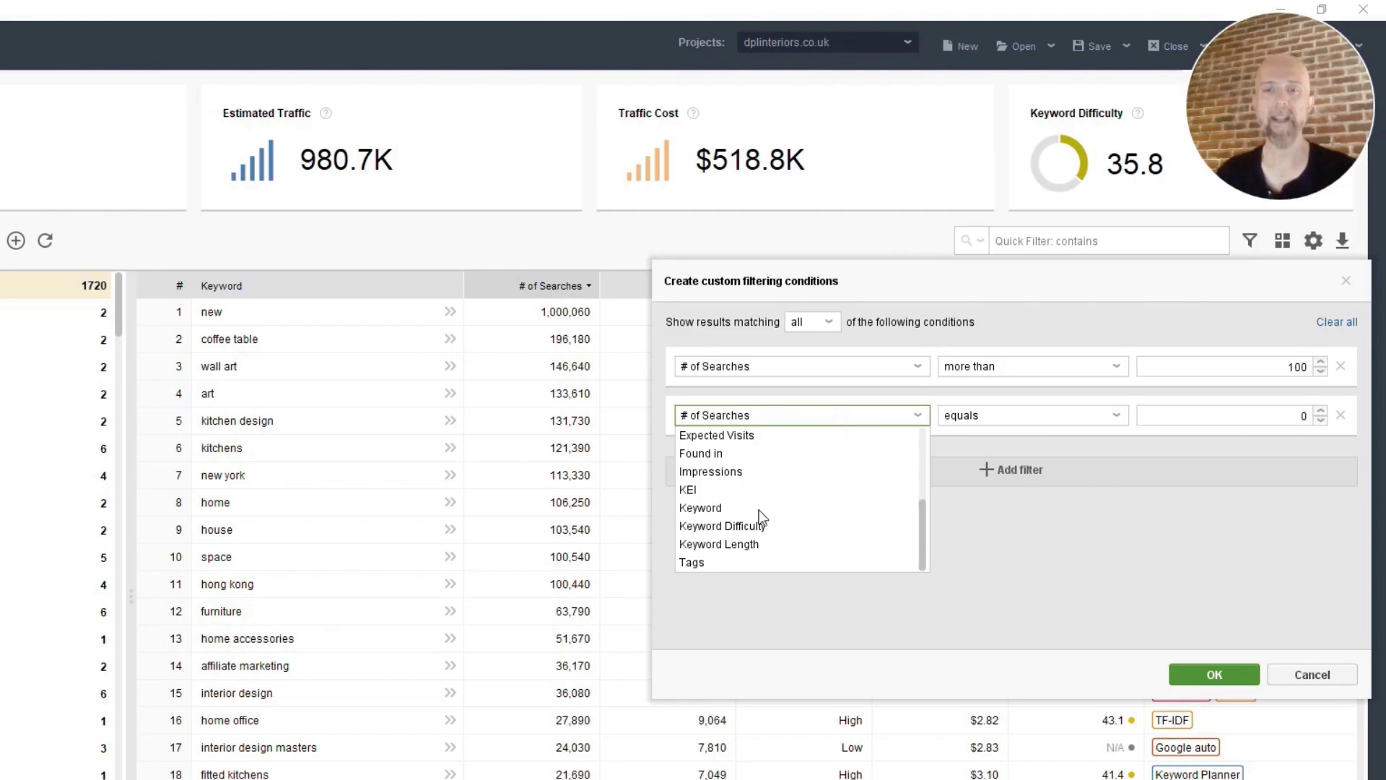
{"action": "key", "text": "Escape"}
{"action": "left_click", "coordinate": [820, 417]}
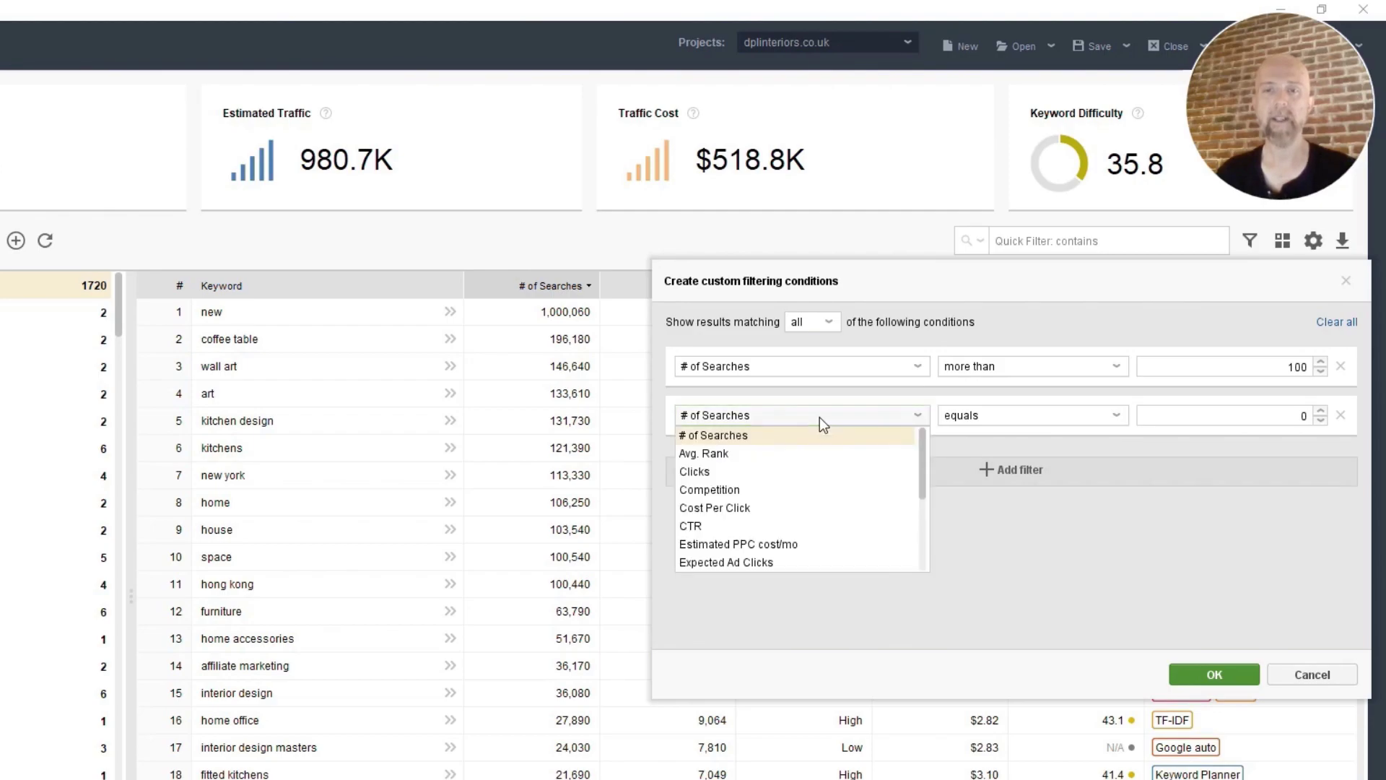
{"action": "left_click_drag", "start_coordinate": [924, 479], "coordinate": [921, 539]}
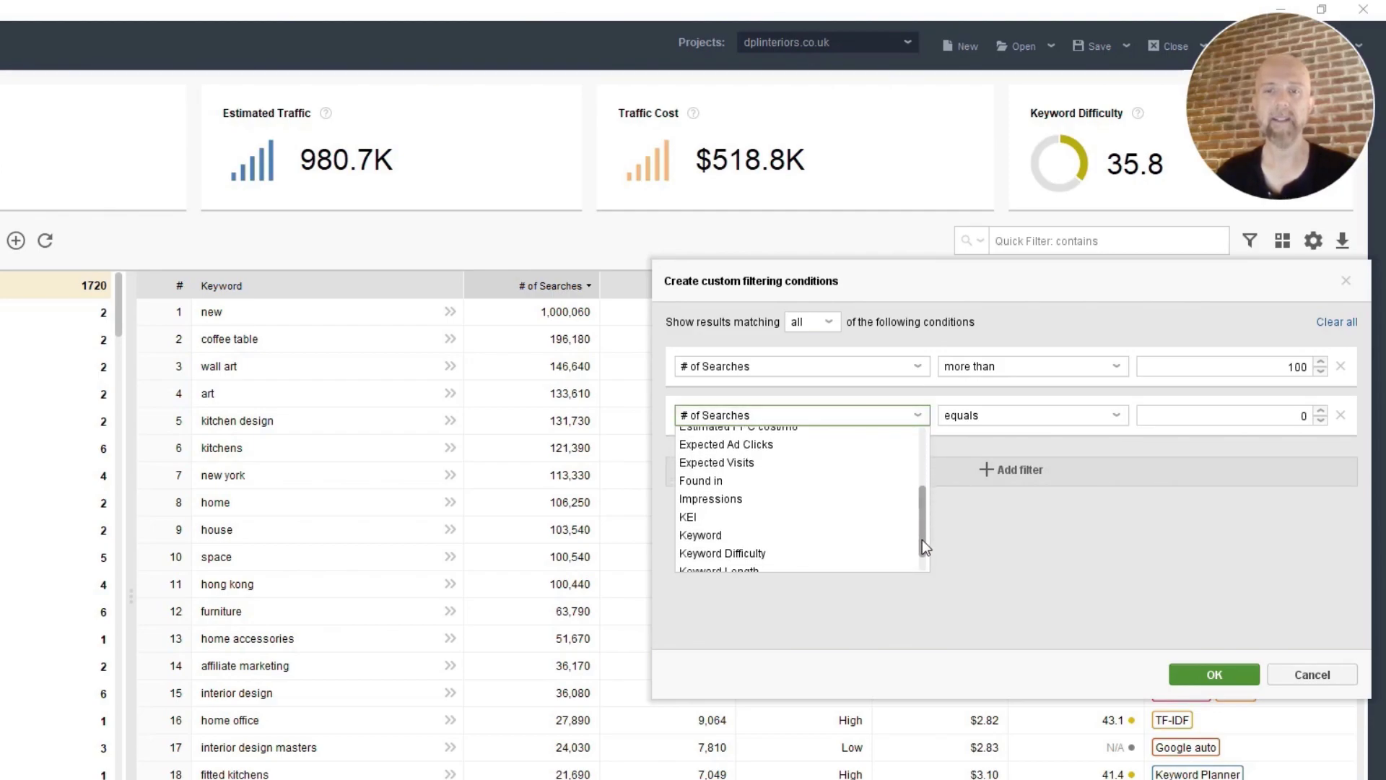
{"action": "left_click", "coordinate": [812, 565]}
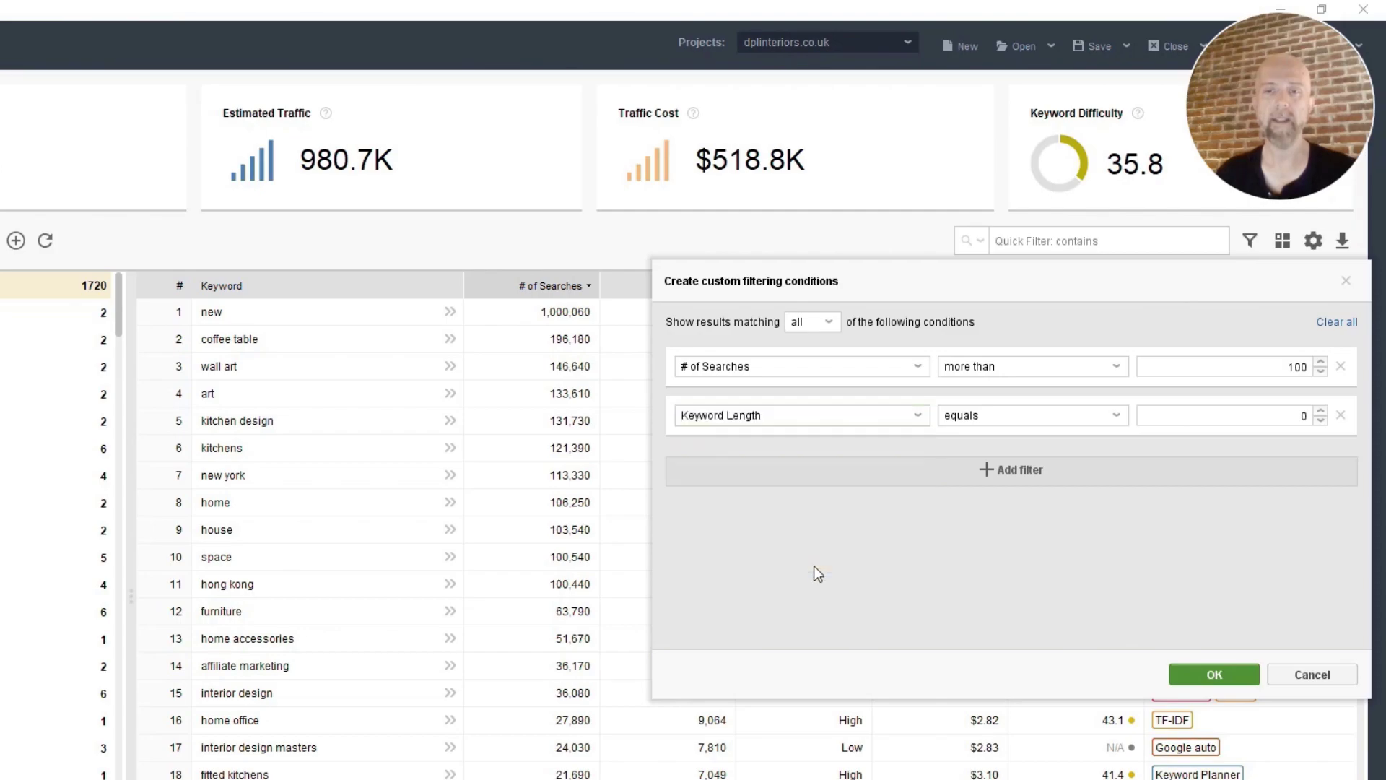
{"action": "left_click", "coordinate": [1032, 415]}
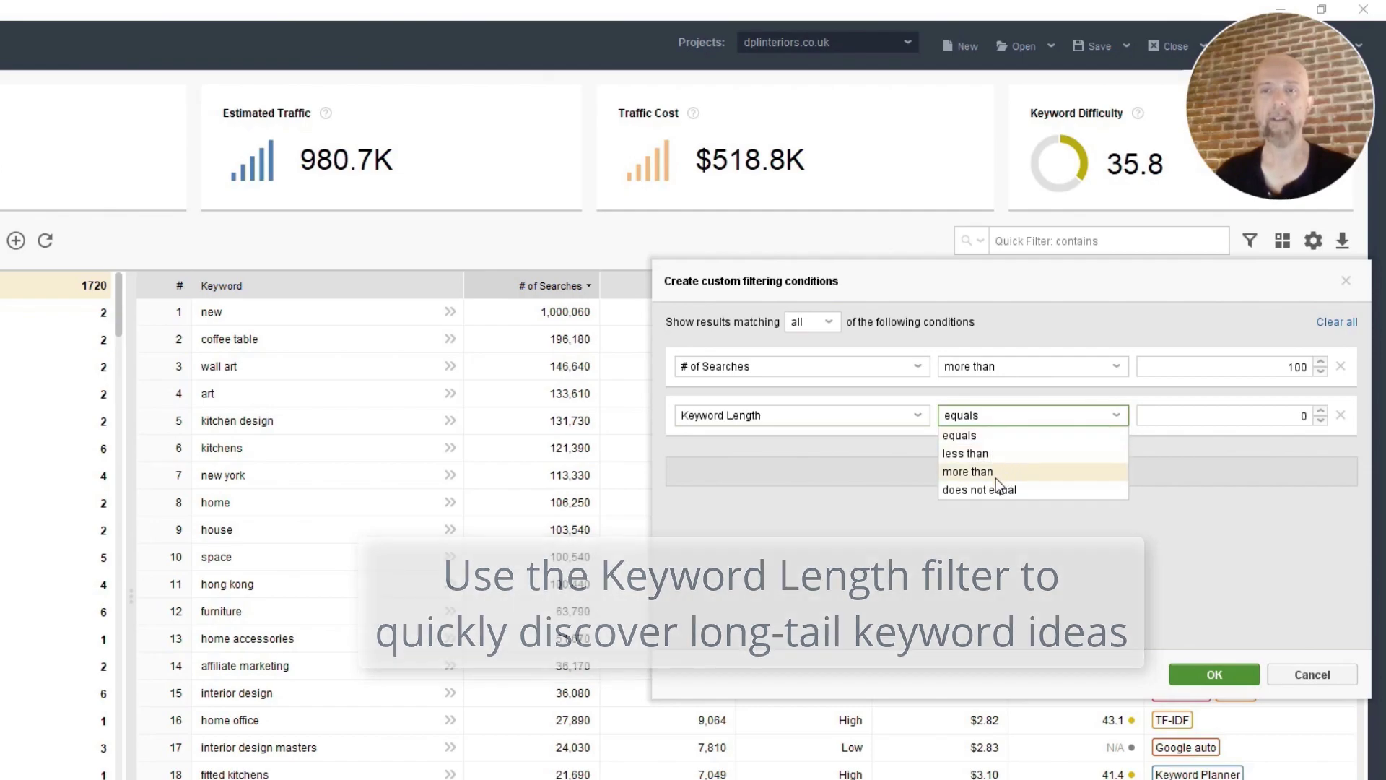
{"action": "left_click", "coordinate": [995, 478]}
{"action": "left_click", "coordinate": [1211, 413]}
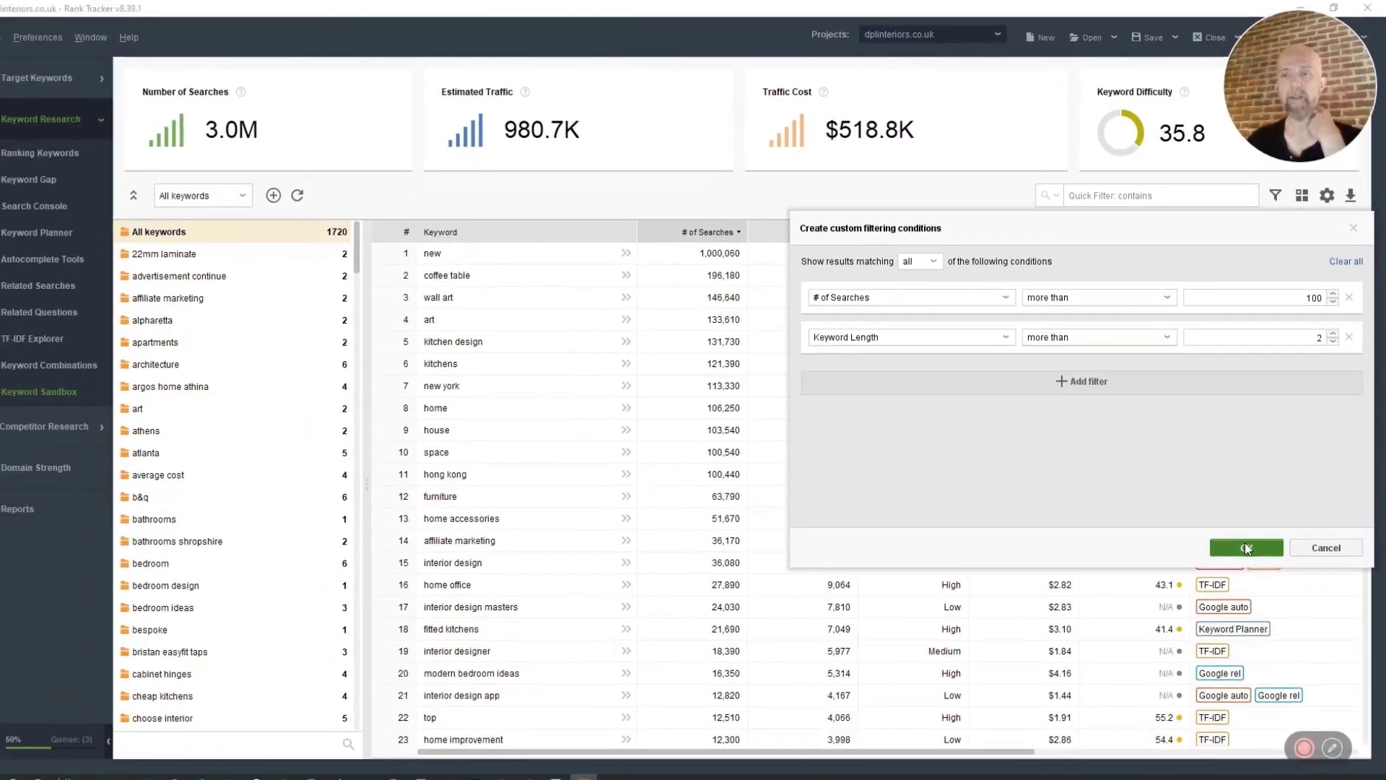
{"action": "left_click", "coordinate": [1220, 649]}
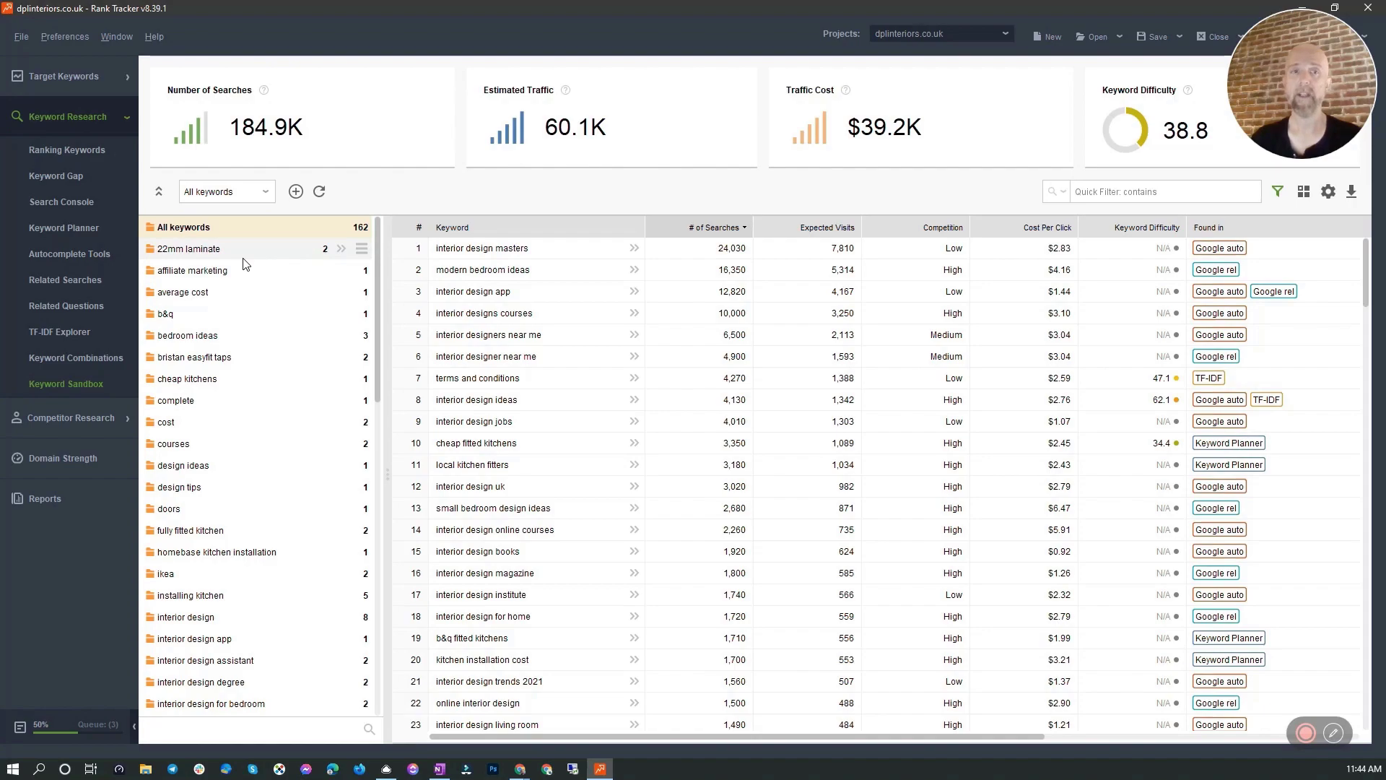
- Review Keyword Map, Ranking Keywords, Keyword Gap, Keyword Planner, Autocomplete Tools and Domain Competitors, and return to the filtered Keyword Sandbox
{"action": "left_click", "coordinate": [90, 84]}
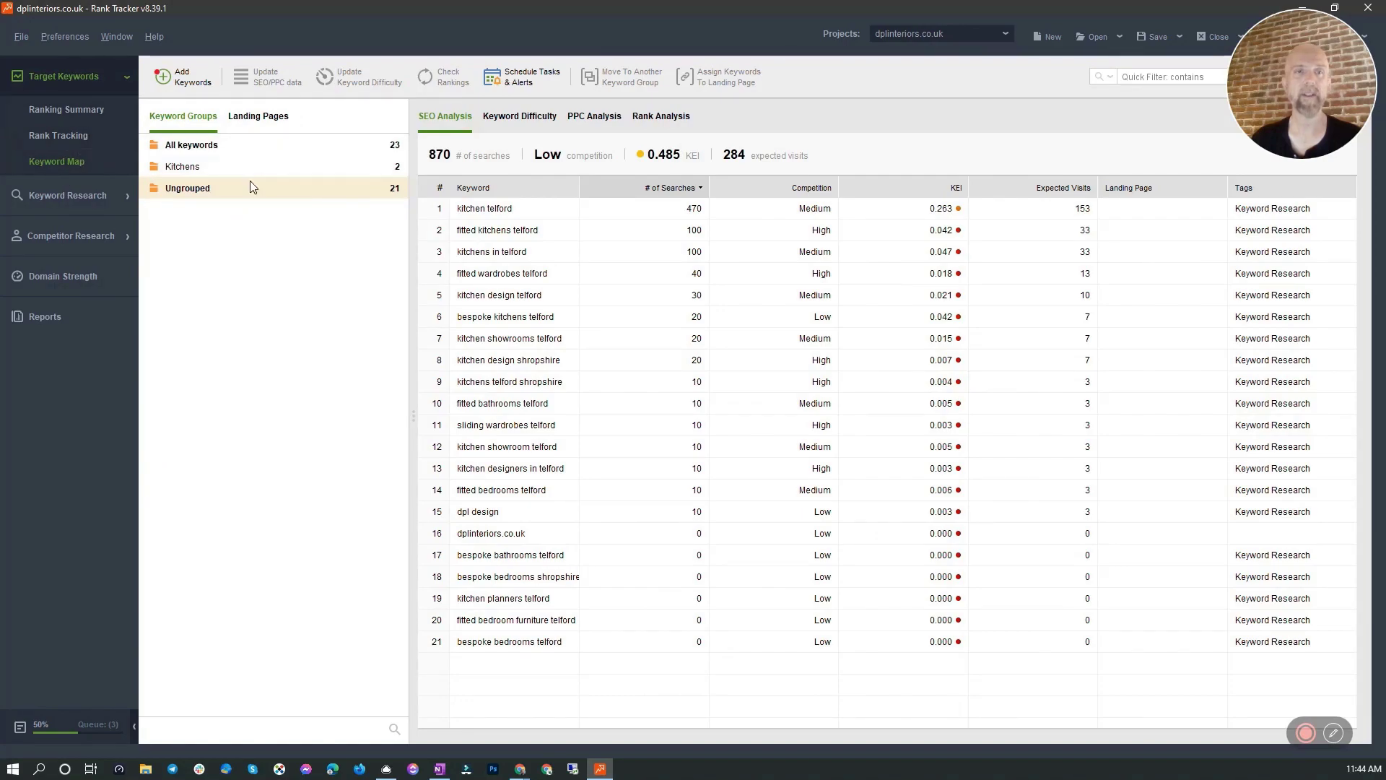
{"action": "left_click", "coordinate": [72, 193]}
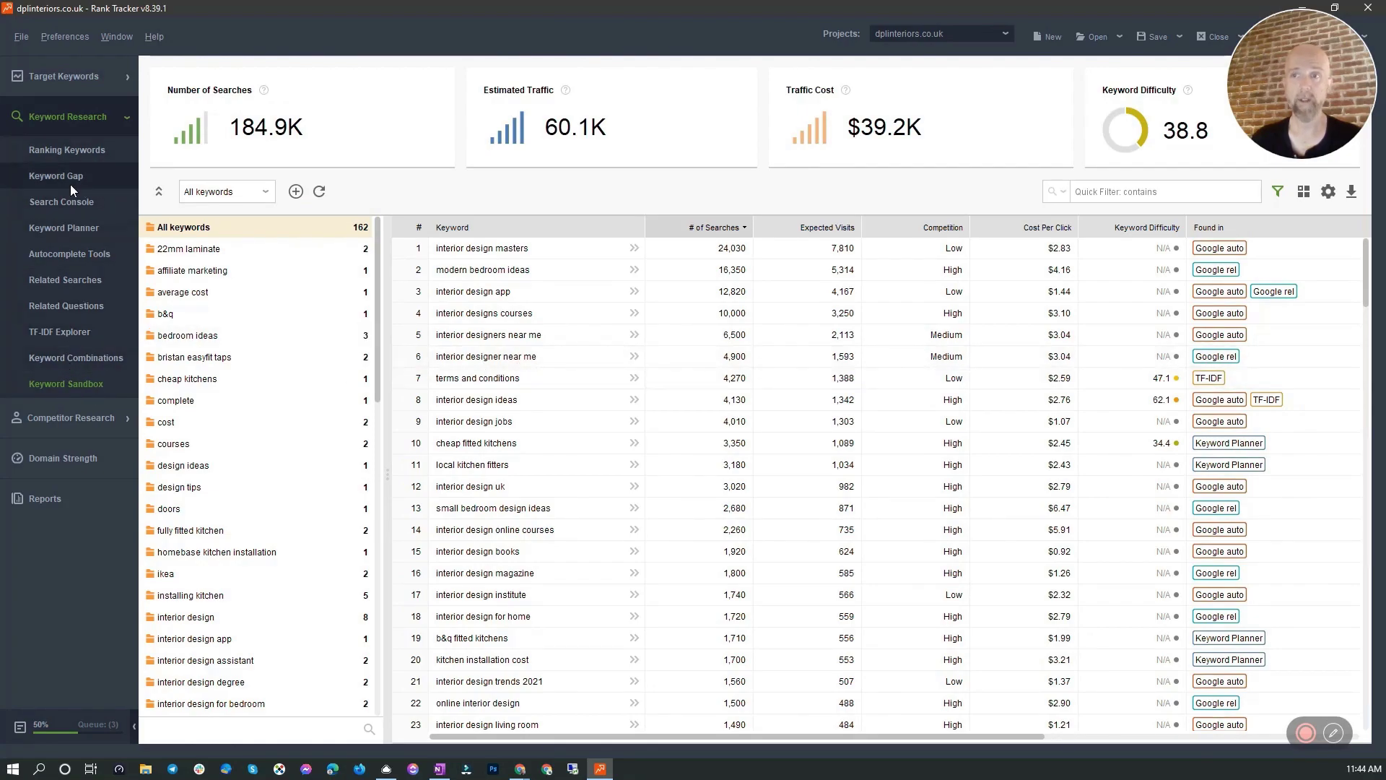
{"action": "left_click", "coordinate": [72, 151]}
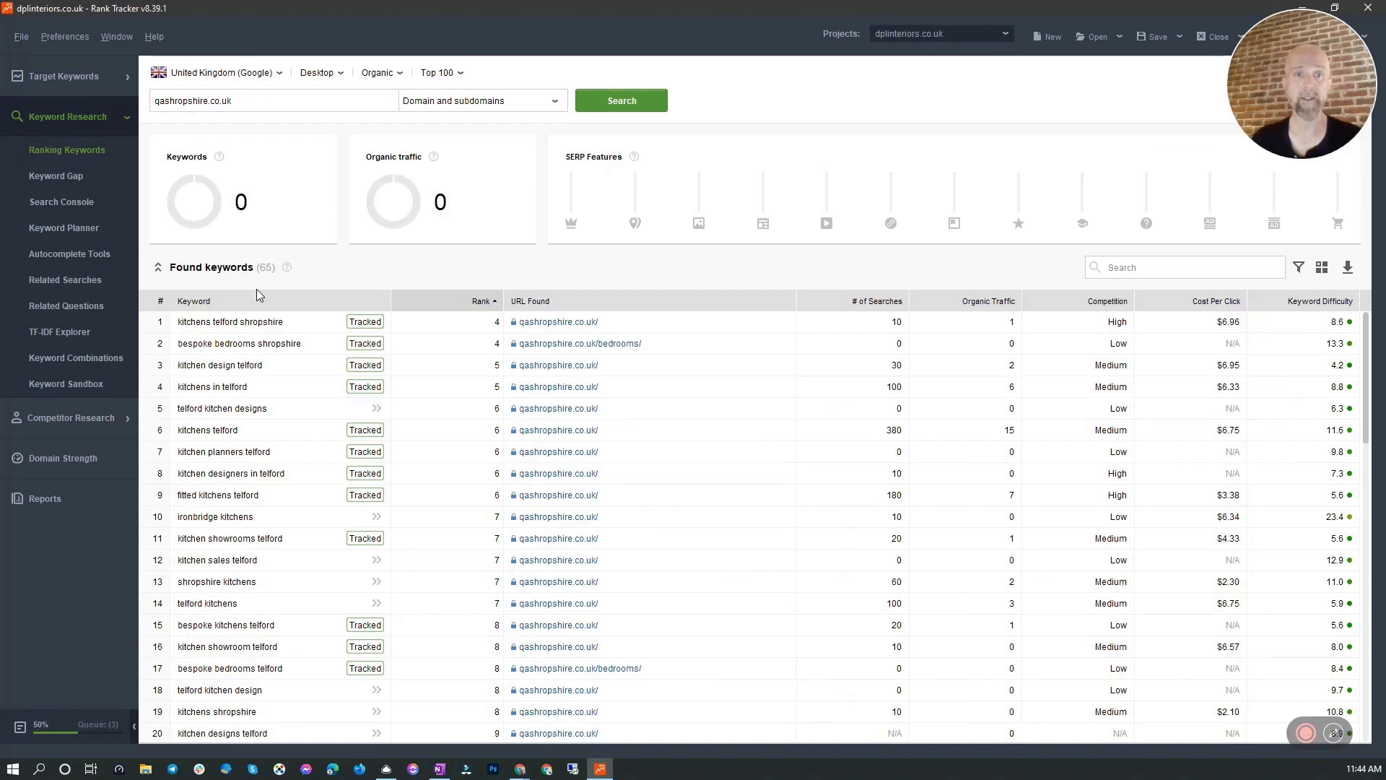
{"action": "left_click", "coordinate": [70, 191]}
{"action": "left_click", "coordinate": [70, 176]}
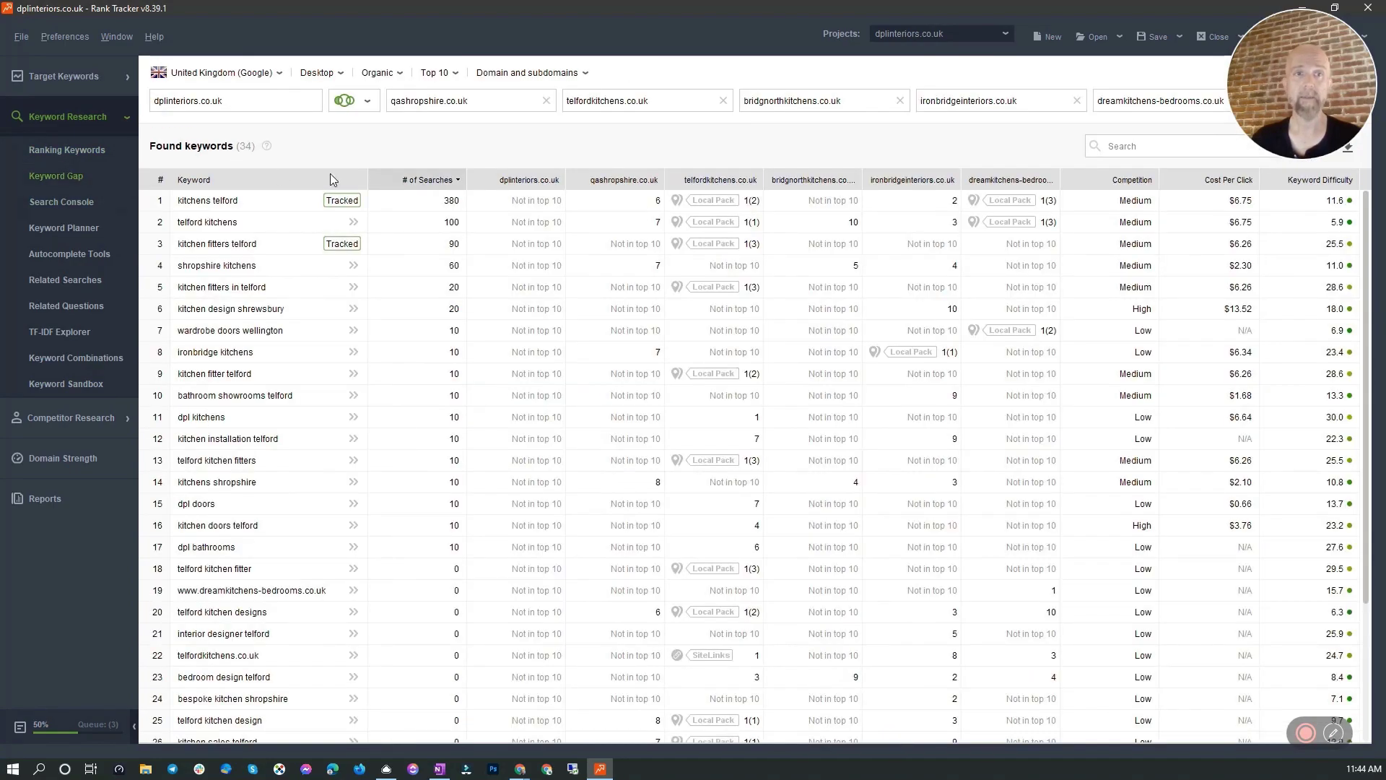
{"action": "left_click", "coordinate": [86, 204]}
{"action": "left_click", "coordinate": [88, 228]}
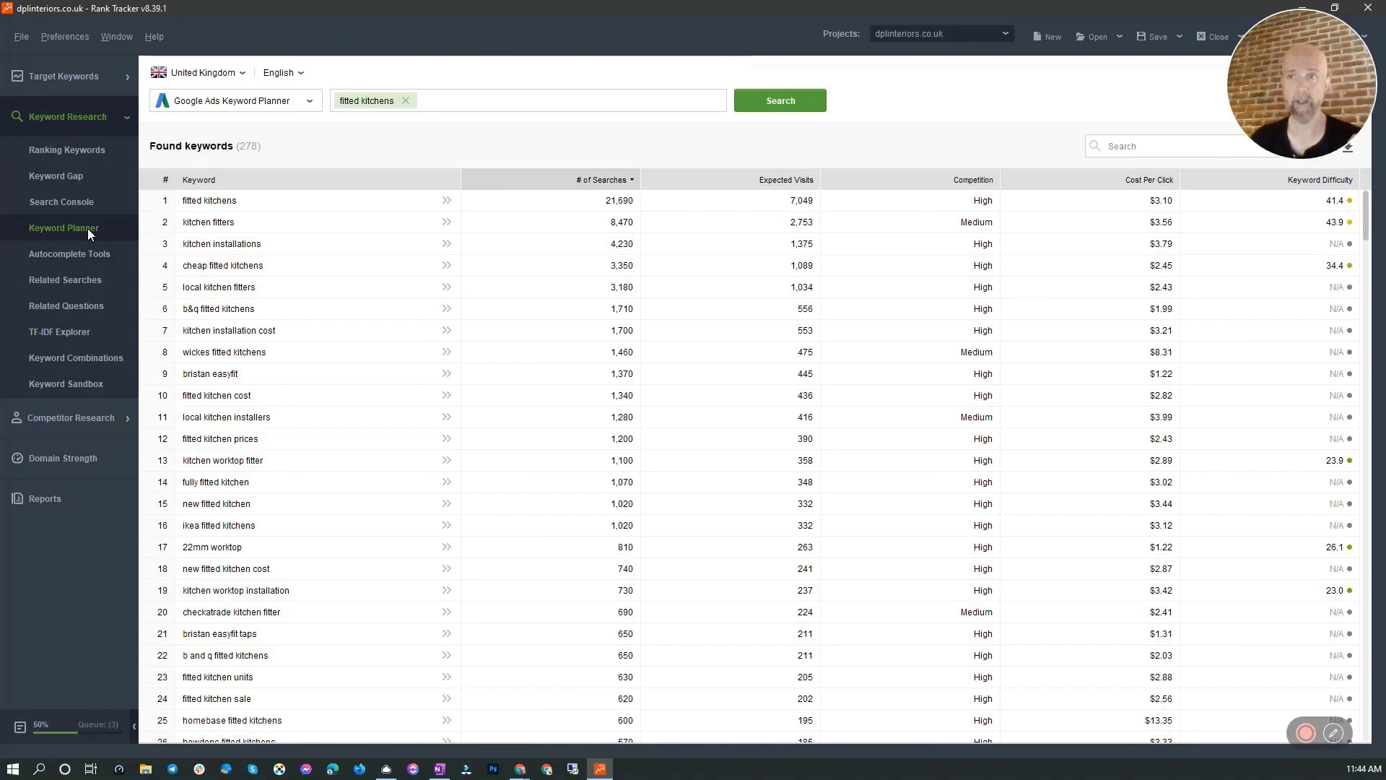
{"action": "left_click", "coordinate": [94, 256]}
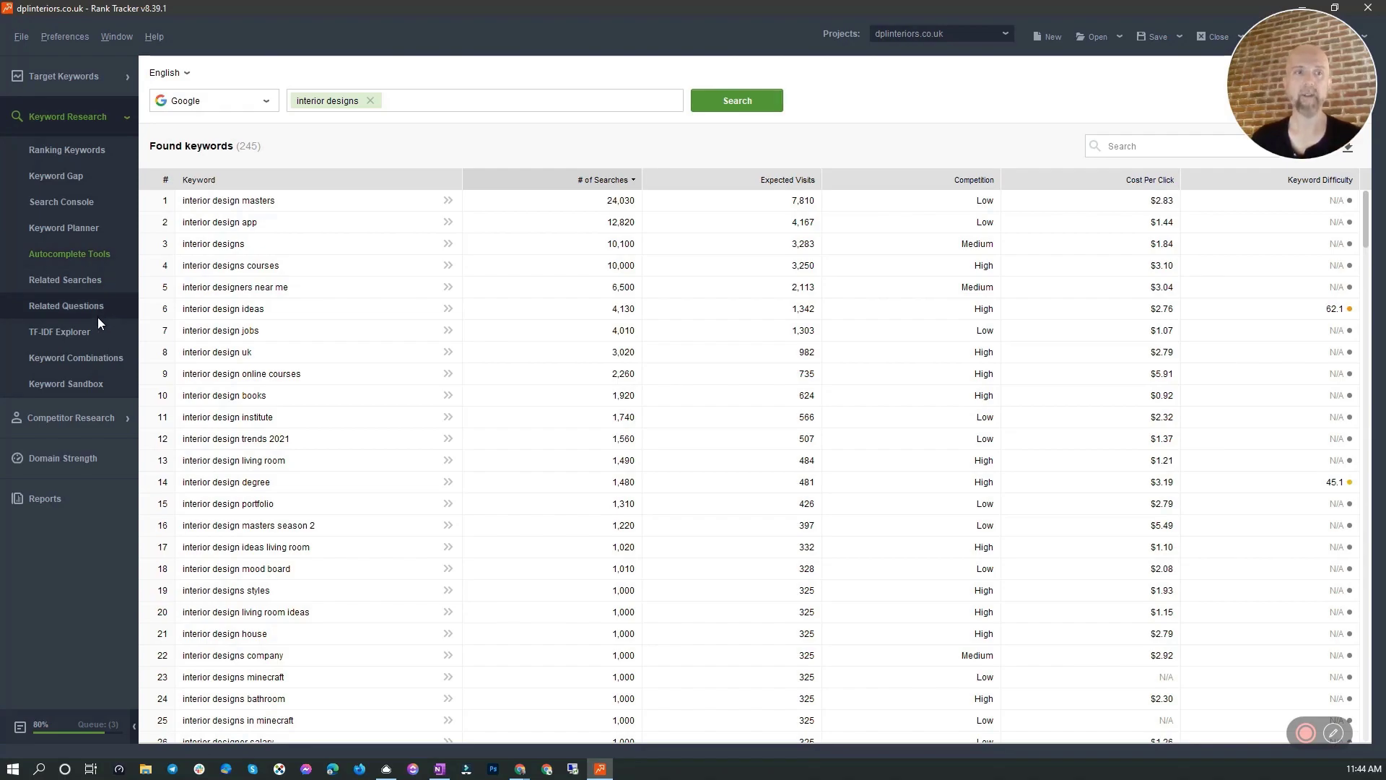
{"action": "left_click", "coordinate": [73, 408]}
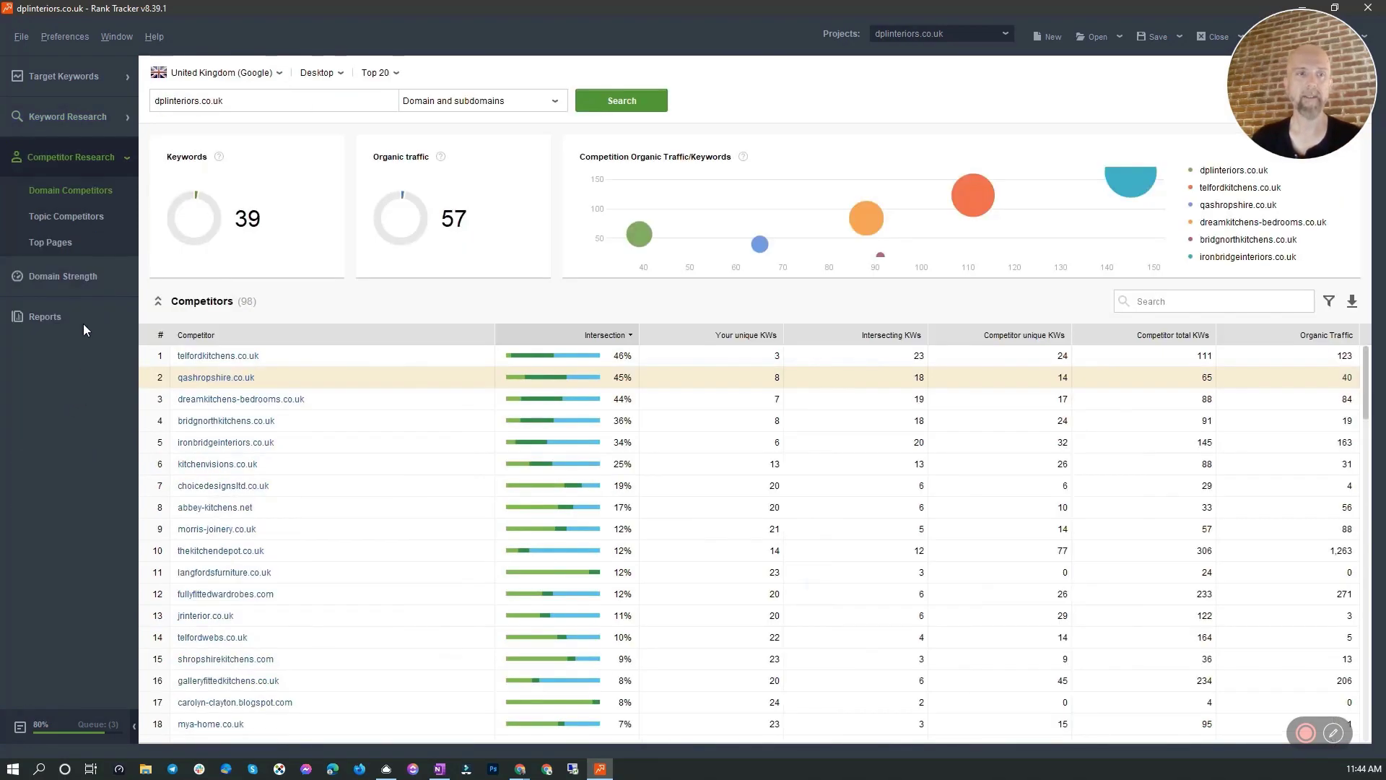
{"action": "left_click", "coordinate": [83, 127]}
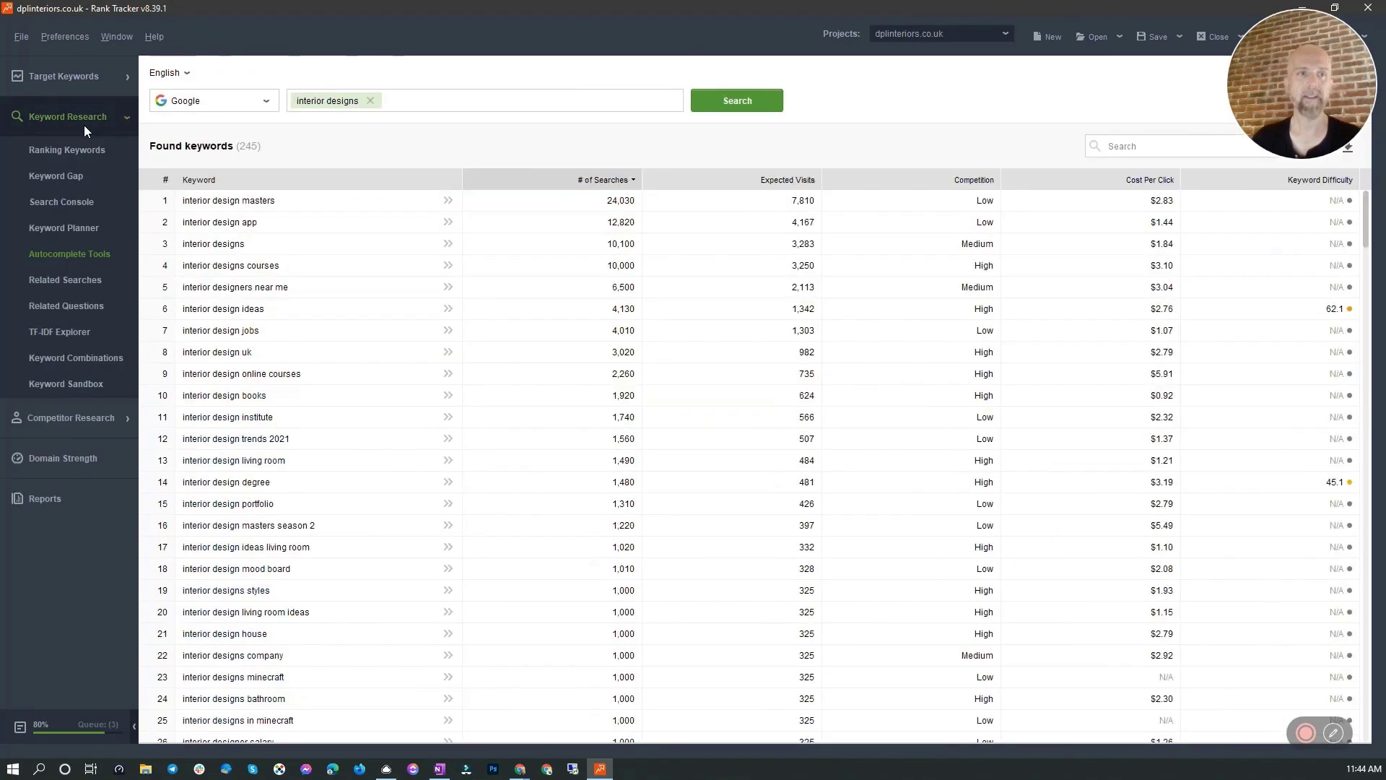
{"action": "left_click", "coordinate": [95, 384]}
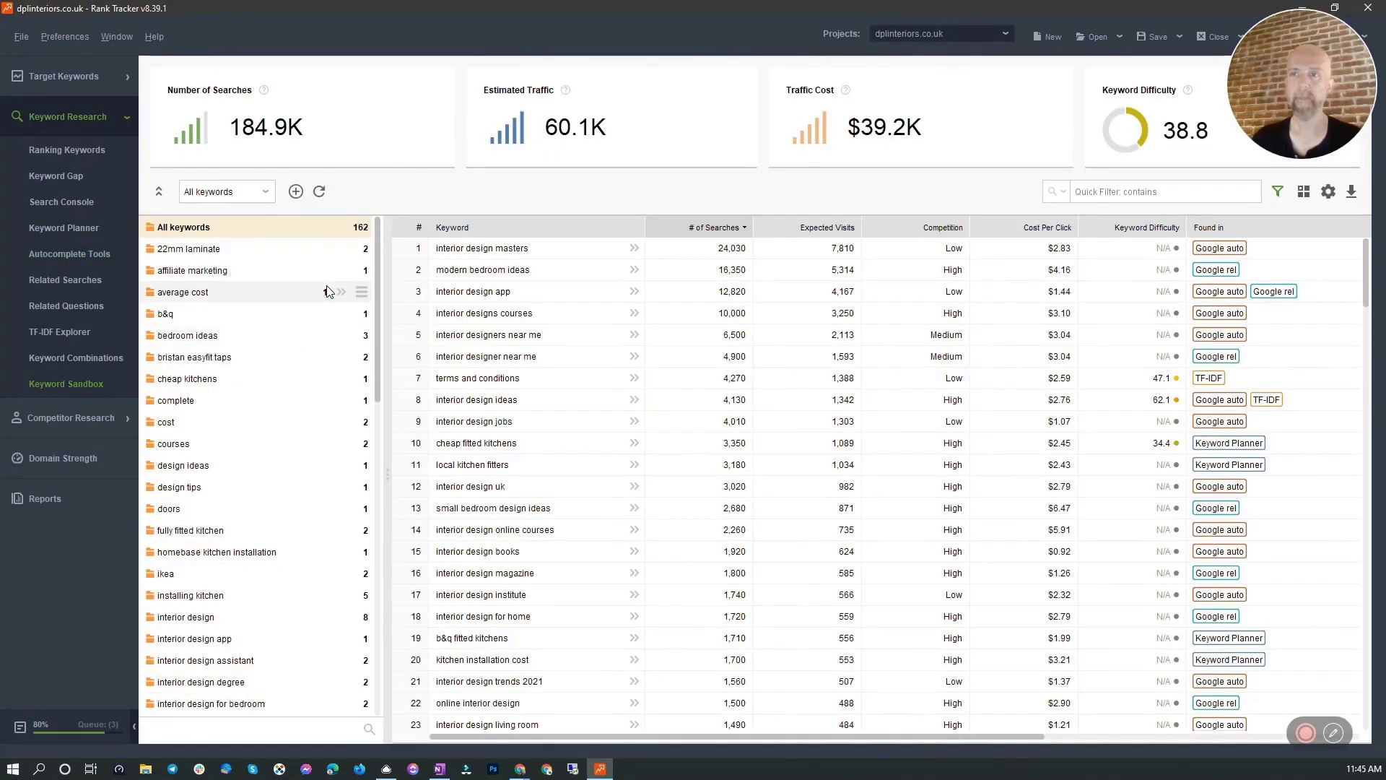
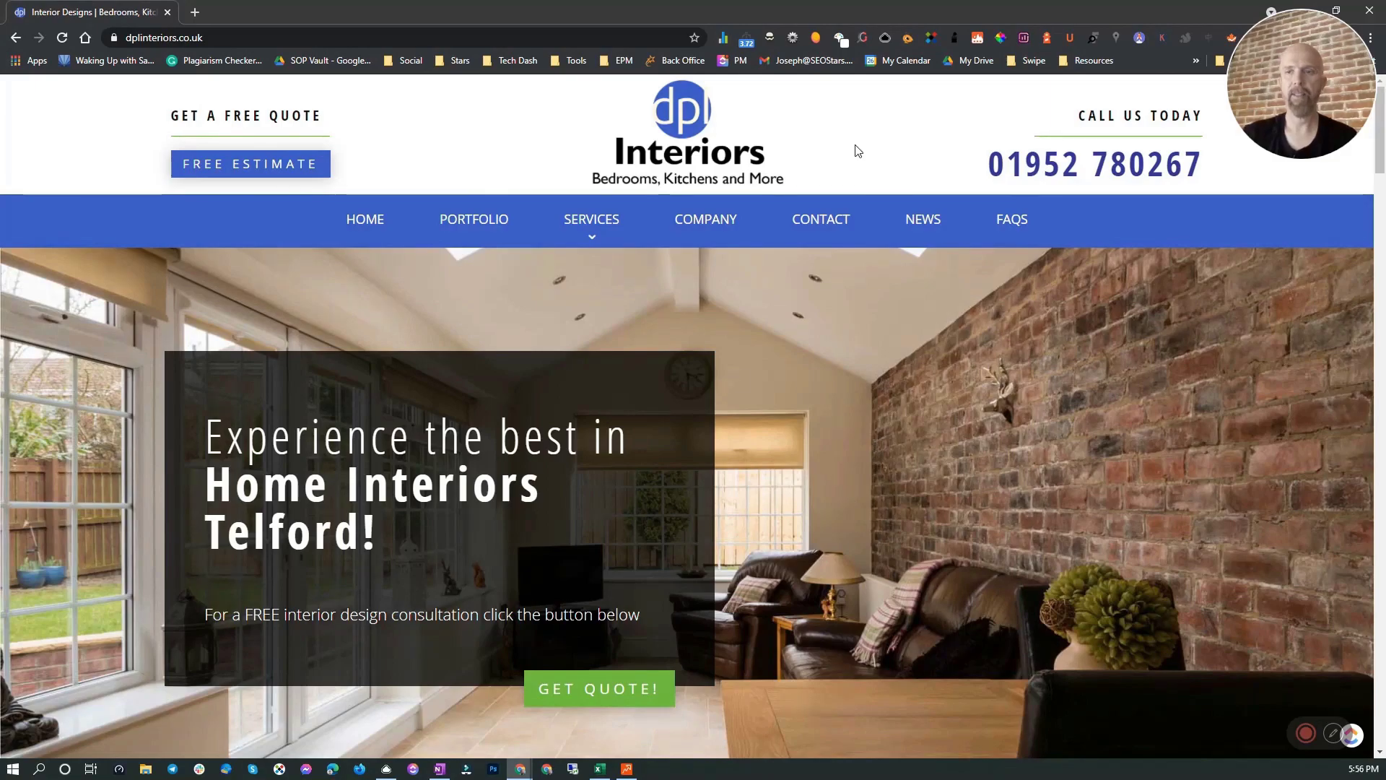
- Look over the dplinteriors.co.uk home page, and view the site structure diagram of topic pages, sub-topic pages and posts in the browser
{"action": "mouse_move", "coordinate": [591, 225]}
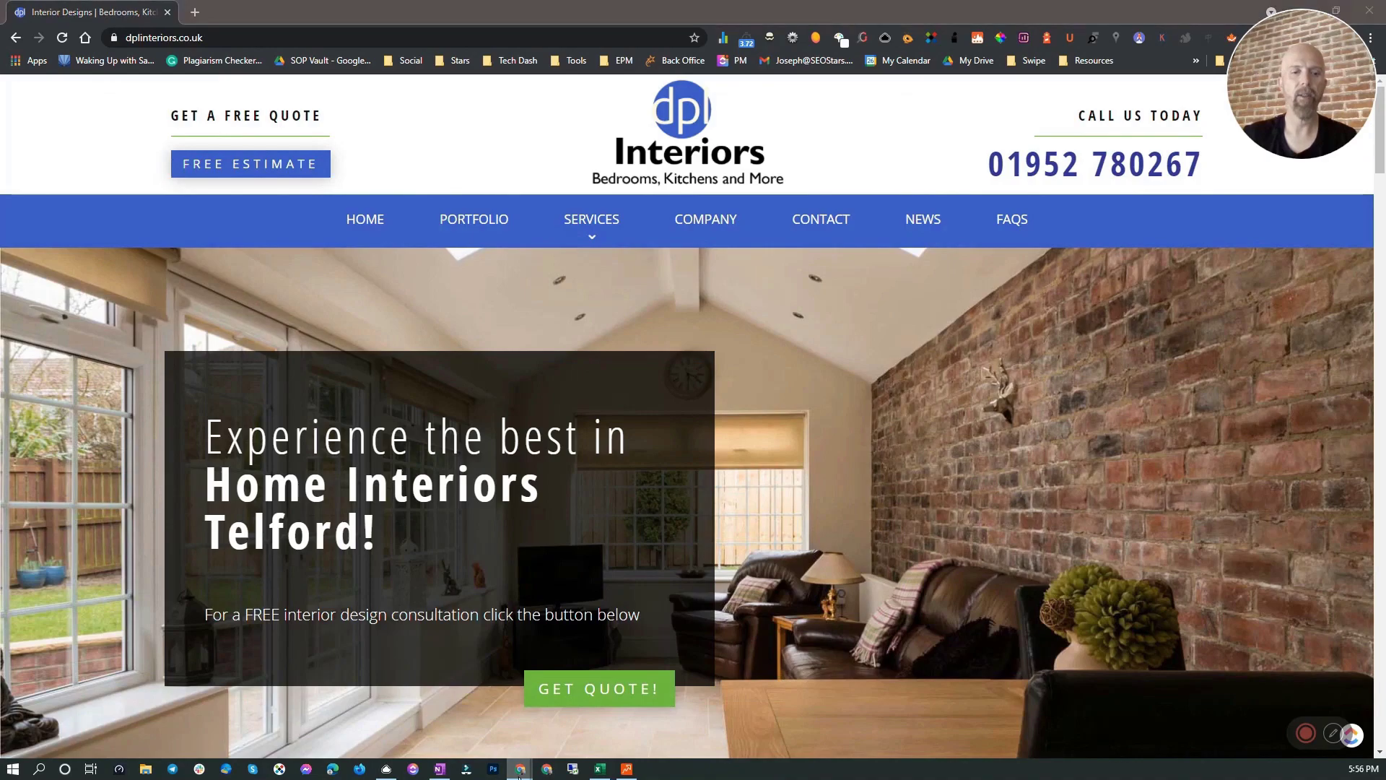
{"action": "mouse_move", "coordinate": [534, 764]}
{"action": "left_click", "coordinate": [523, 713]}
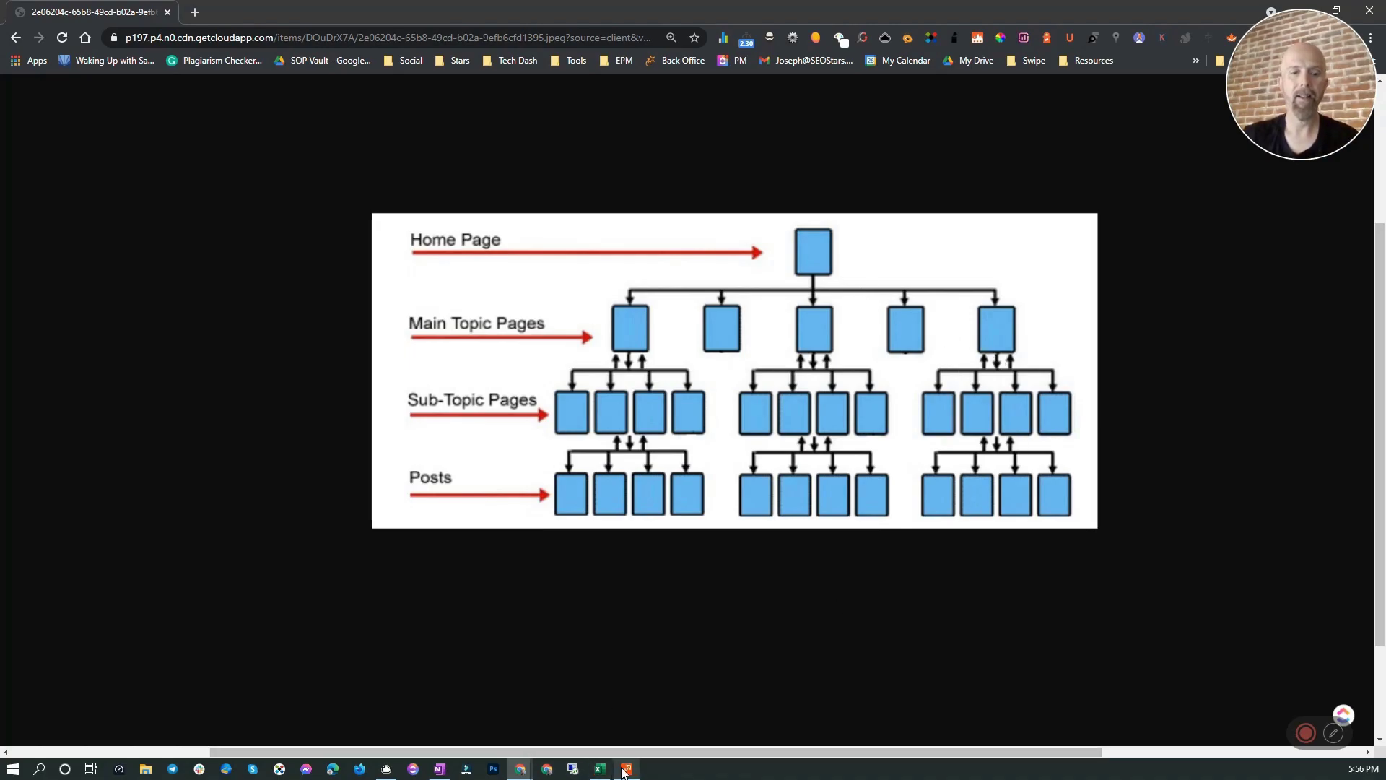
- Switch to Rank Tracker, browse the keyword groups in Keyword Sandbox, and examine the keywords in the diy group
{"action": "left_click", "coordinate": [626, 768]}
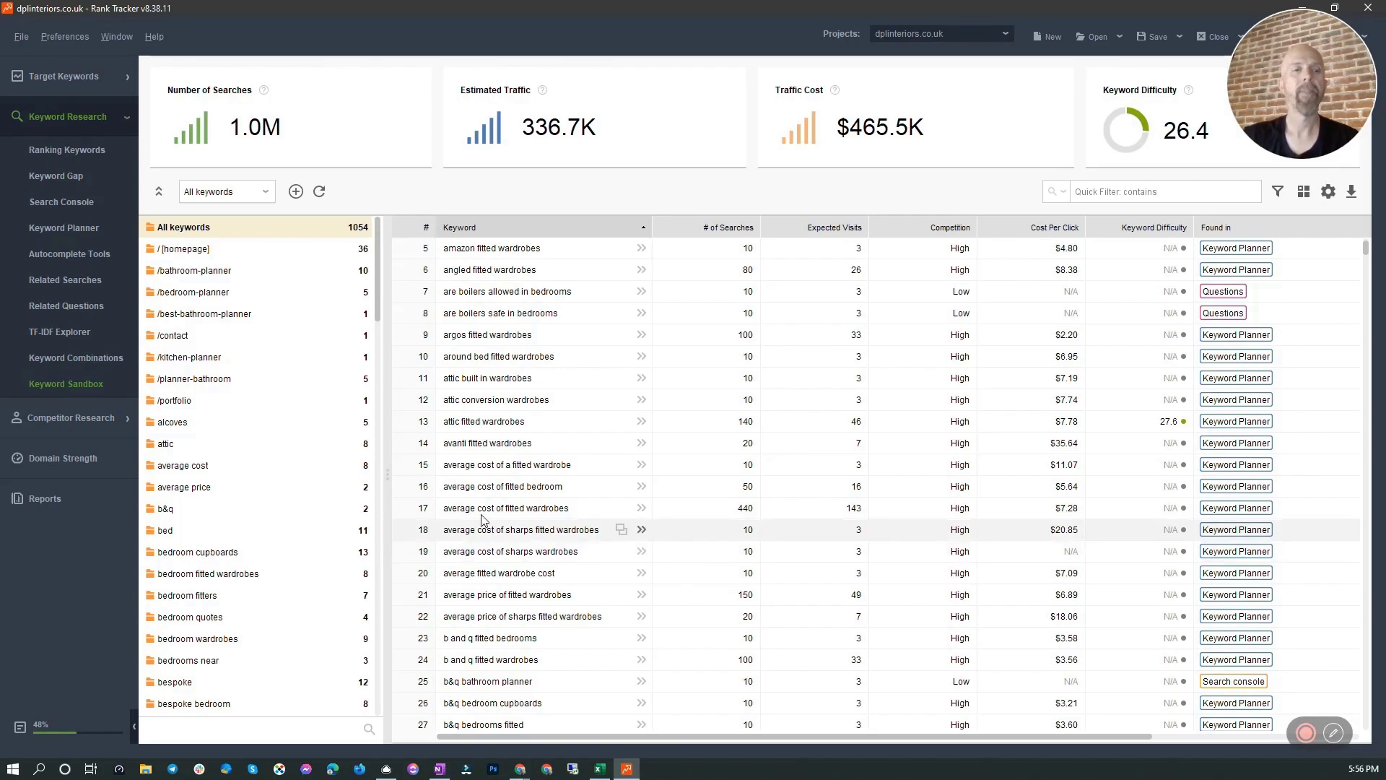
{"action": "mouse_move", "coordinate": [251, 228]}
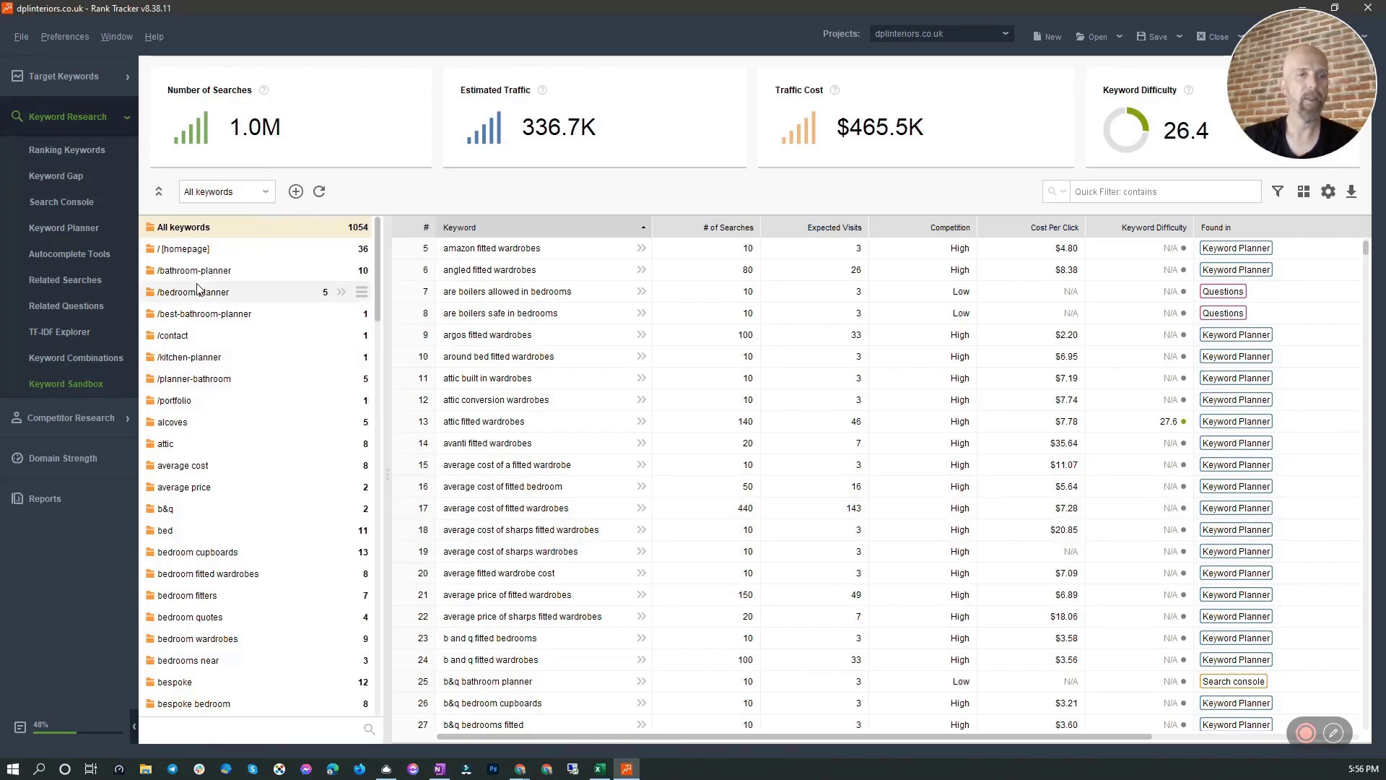
{"action": "scroll", "coordinate": [257, 438], "scroll_direction": "down", "scroll_amount": 2}
{"action": "scroll", "coordinate": [260, 442], "scroll_direction": "down", "scroll_amount": 2}
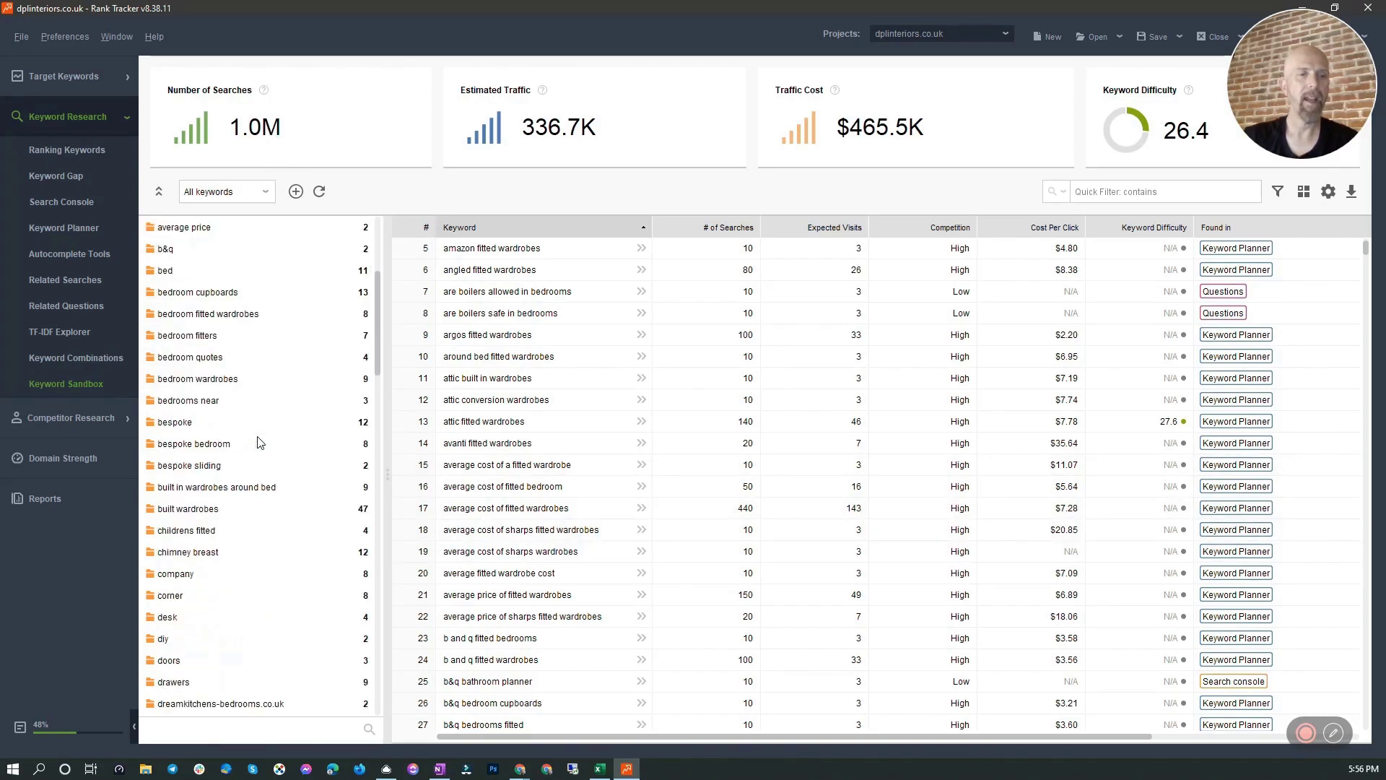
{"action": "scroll", "coordinate": [260, 442], "scroll_direction": "down", "scroll_amount": 2}
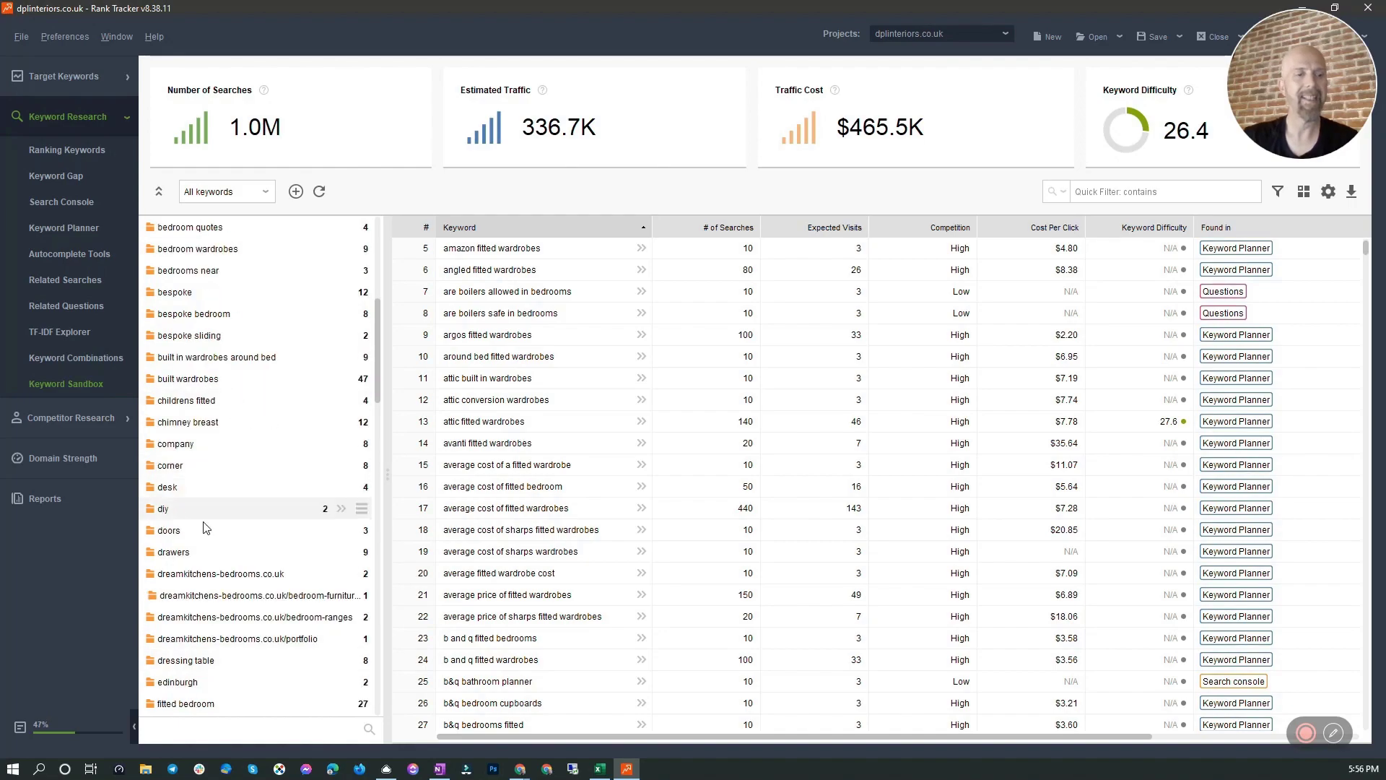
{"action": "left_click", "coordinate": [186, 509]}
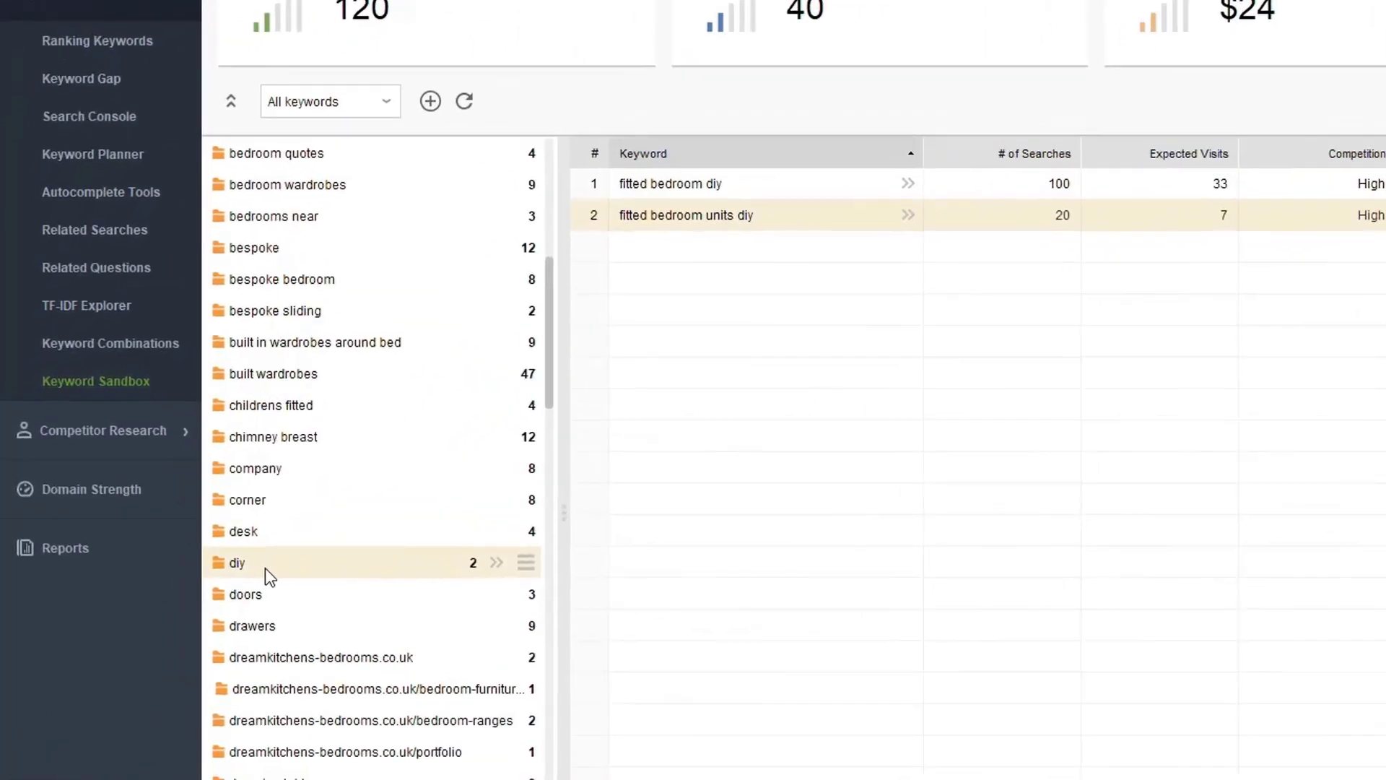
- Examine the keywords in the fitted bedroom furniture group, and browse the remaining groups in the list
{"action": "scroll", "coordinate": [360, 550], "scroll_direction": "down", "scroll_amount": 1}
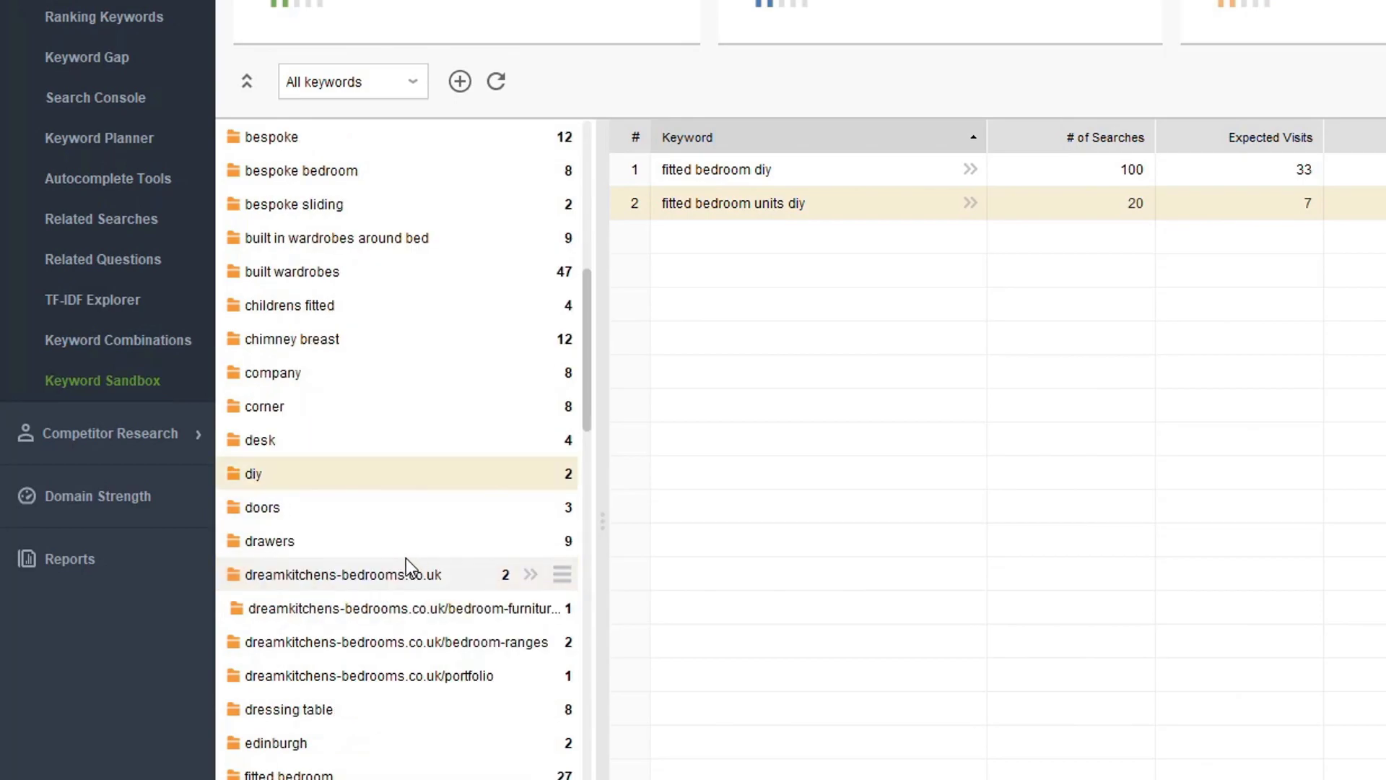
{"action": "left_click", "coordinate": [341, 517]}
{"action": "scroll", "coordinate": [415, 597], "scroll_direction": "down", "scroll_amount": 3}
{"action": "left_click", "coordinate": [418, 608]}
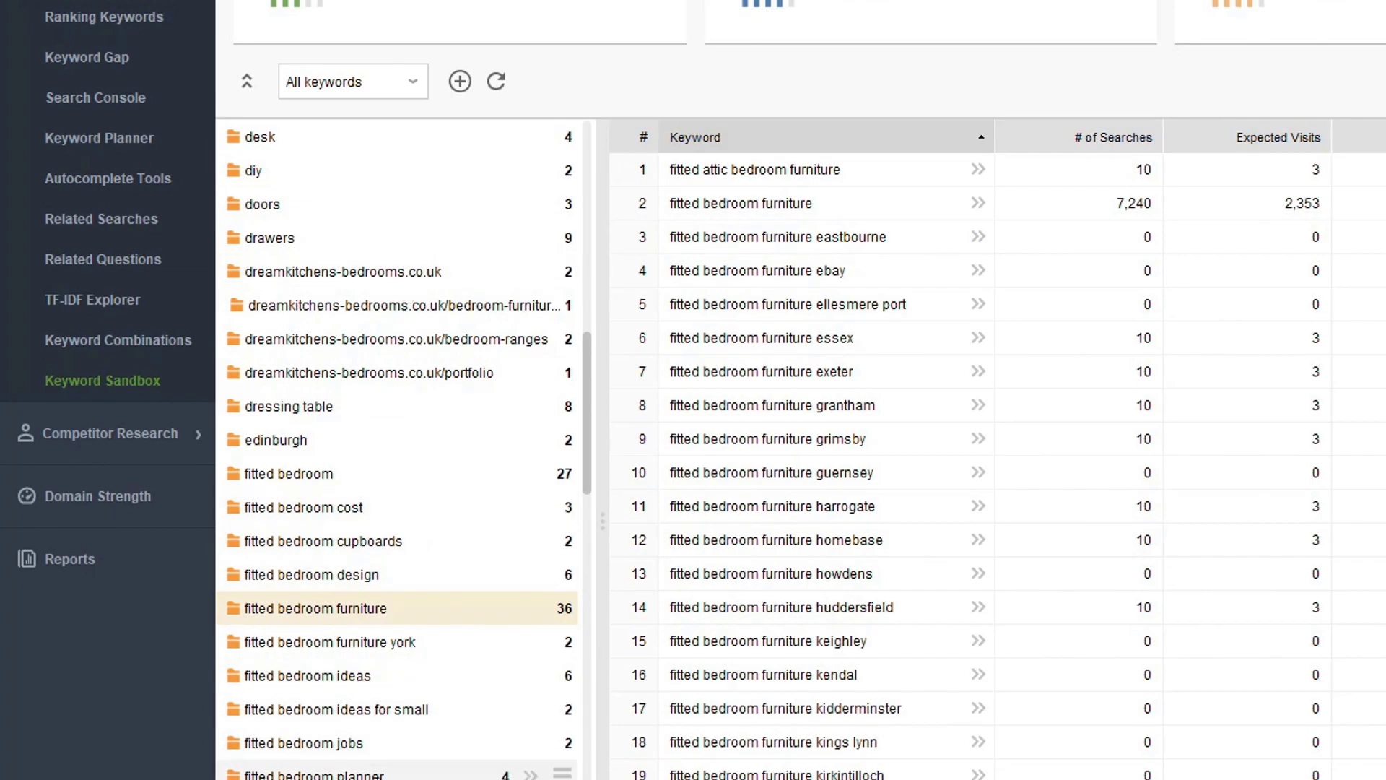
{"action": "scroll", "coordinate": [402, 765], "scroll_direction": "up", "scroll_amount": 4}
{"action": "scroll", "coordinate": [402, 765], "scroll_direction": "down", "scroll_amount": 20}
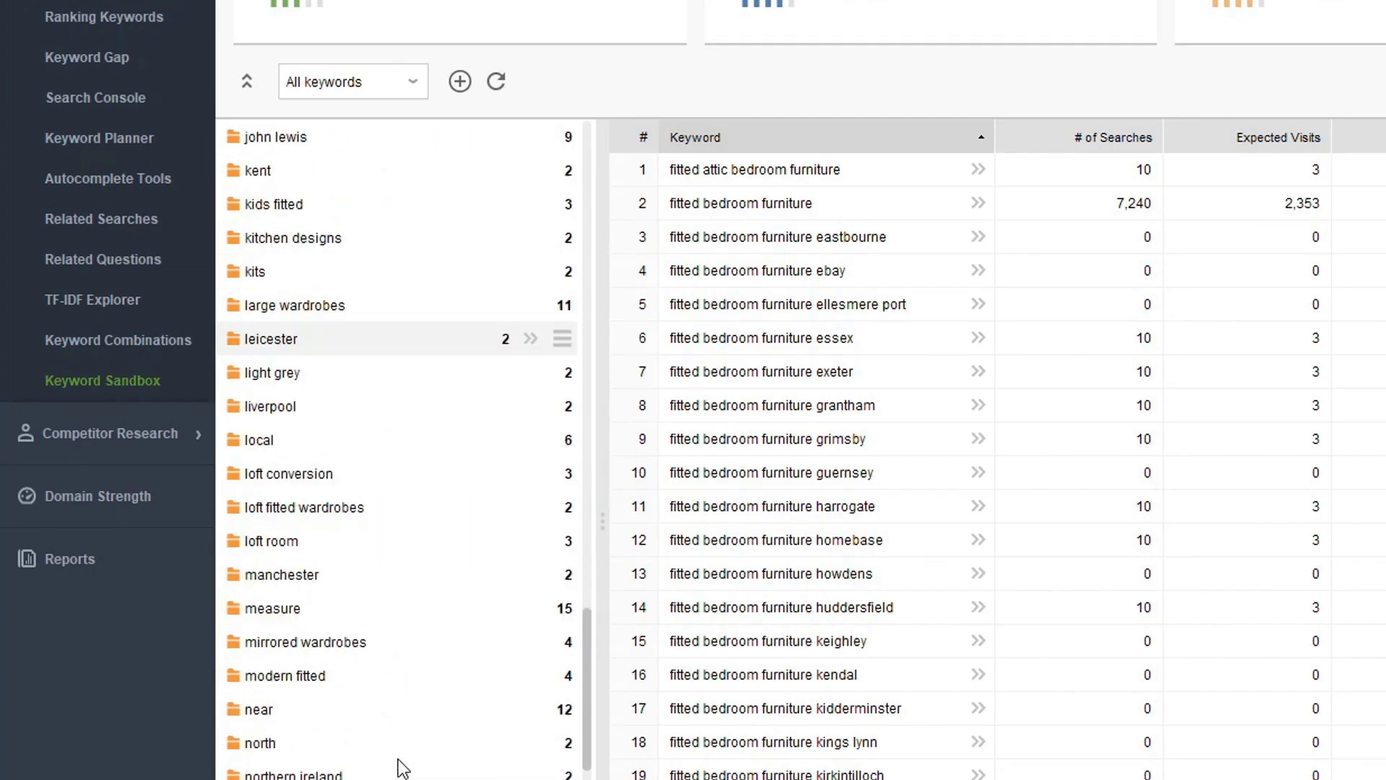
- Ungroup the keywords of all groups in Keyword Sandbox
{"action": "scroll", "coordinate": [402, 766], "scroll_direction": "down", "scroll_amount": 1}
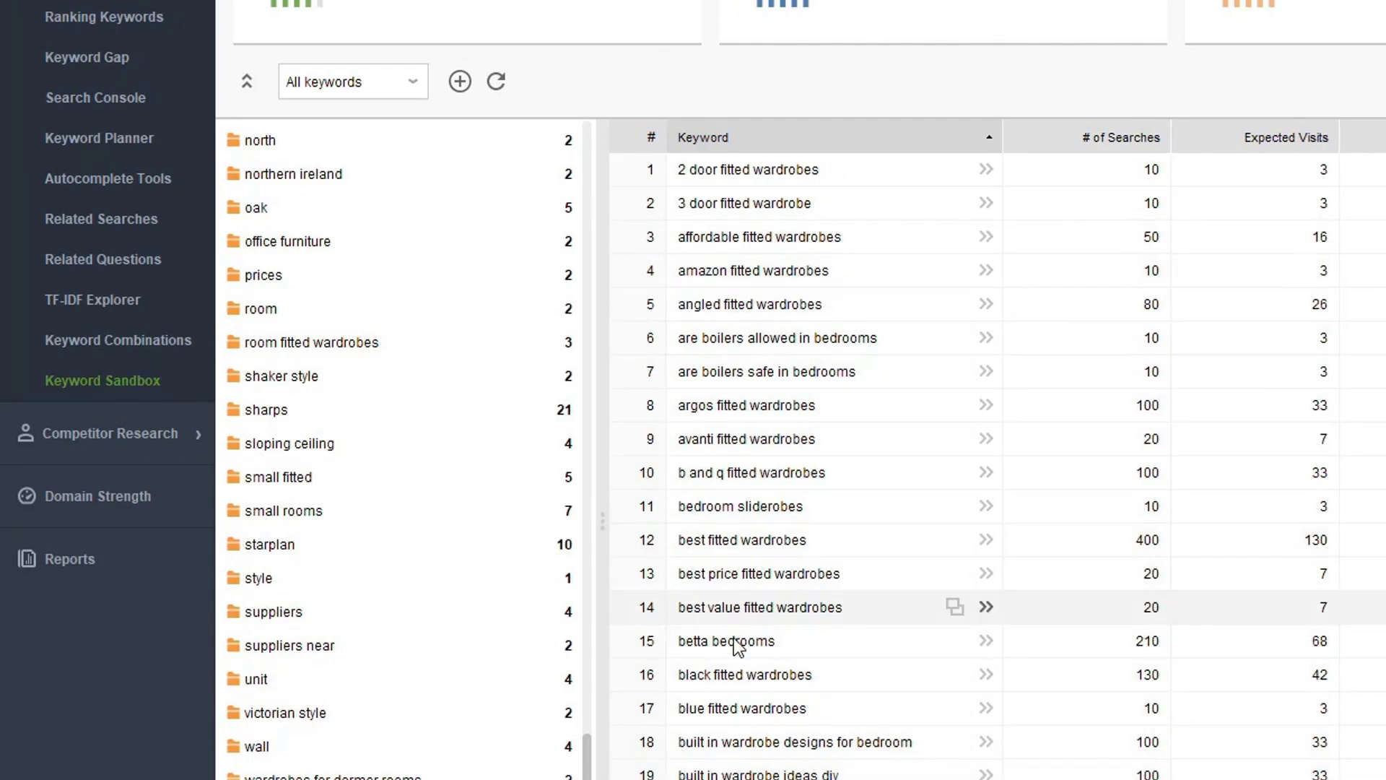
{"action": "left_click_drag", "start_coordinate": [588, 776], "coordinate": [543, 135]}
{"action": "left_click", "coordinate": [262, 134]}
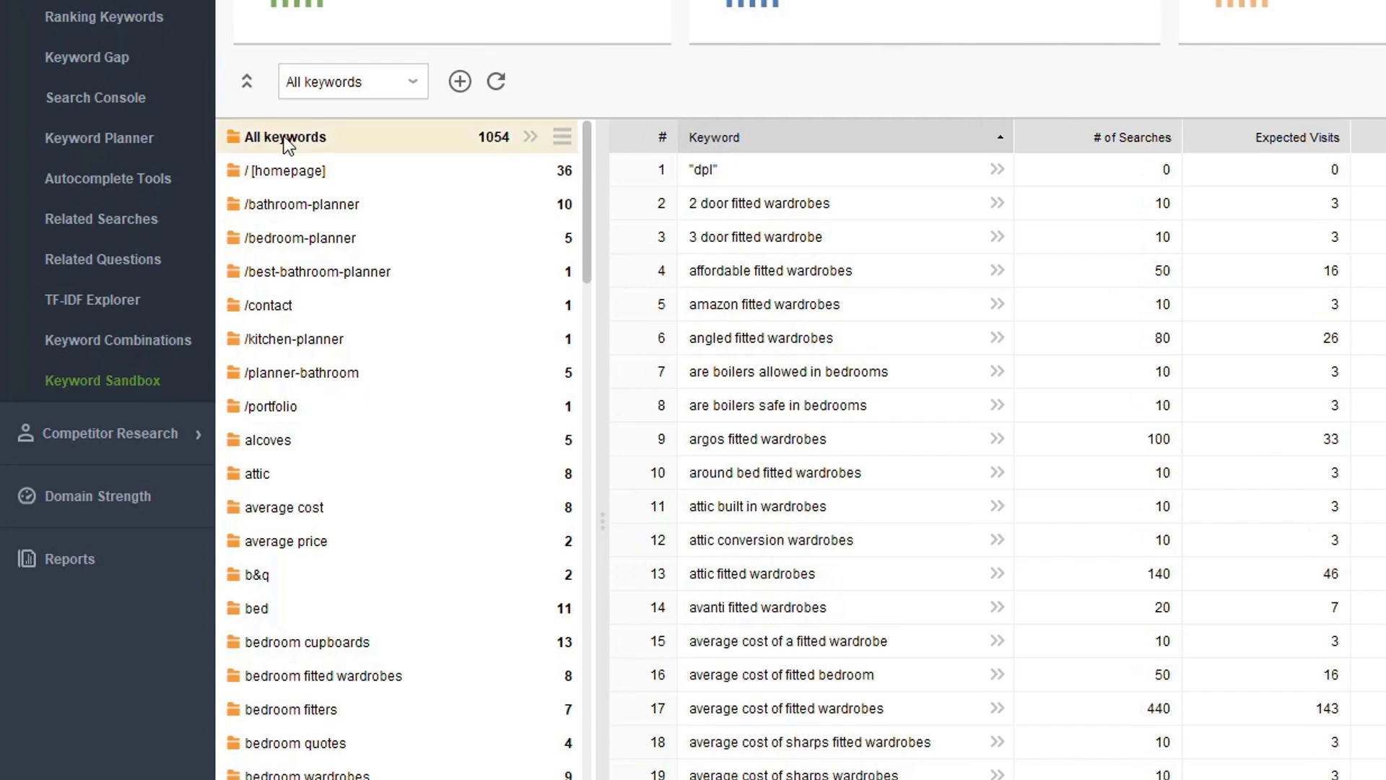
{"action": "left_click", "coordinate": [531, 136]}
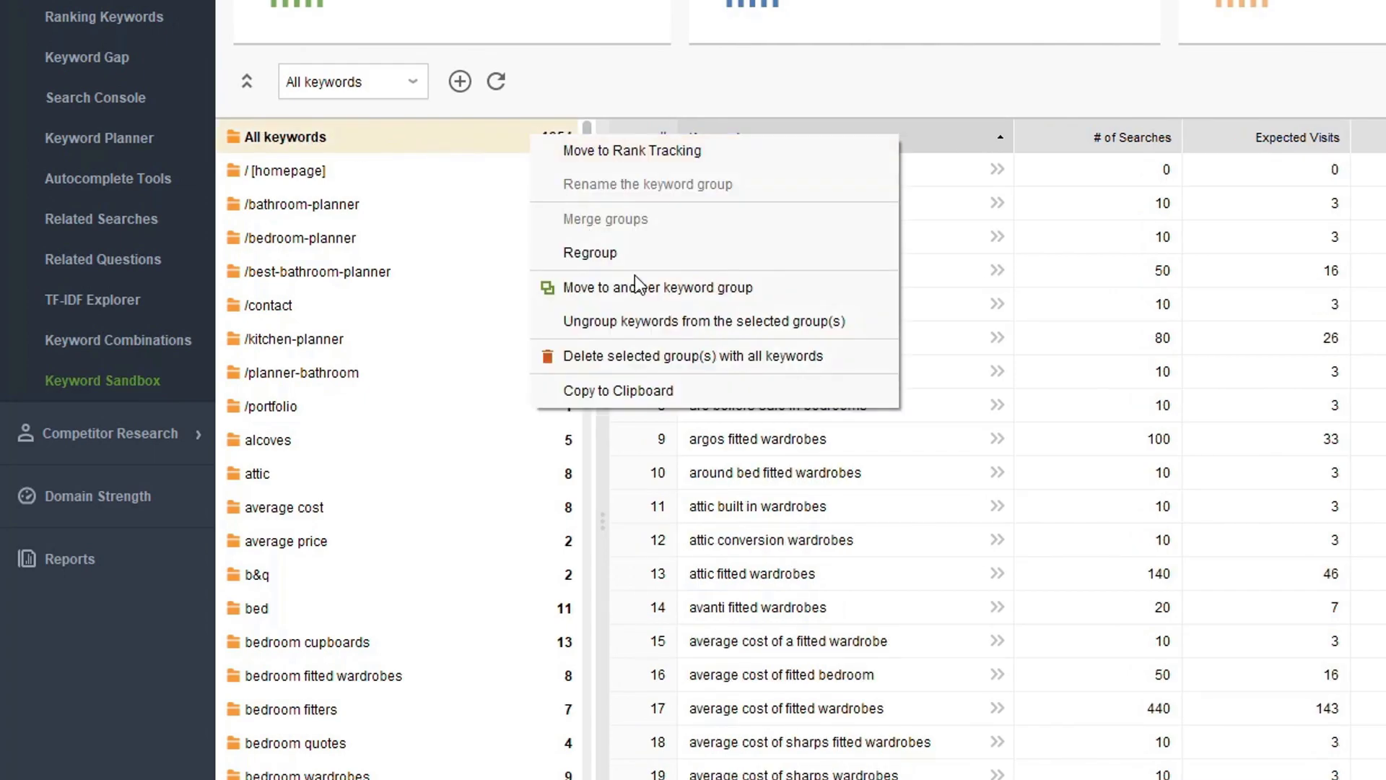
{"action": "left_click", "coordinate": [760, 326]}
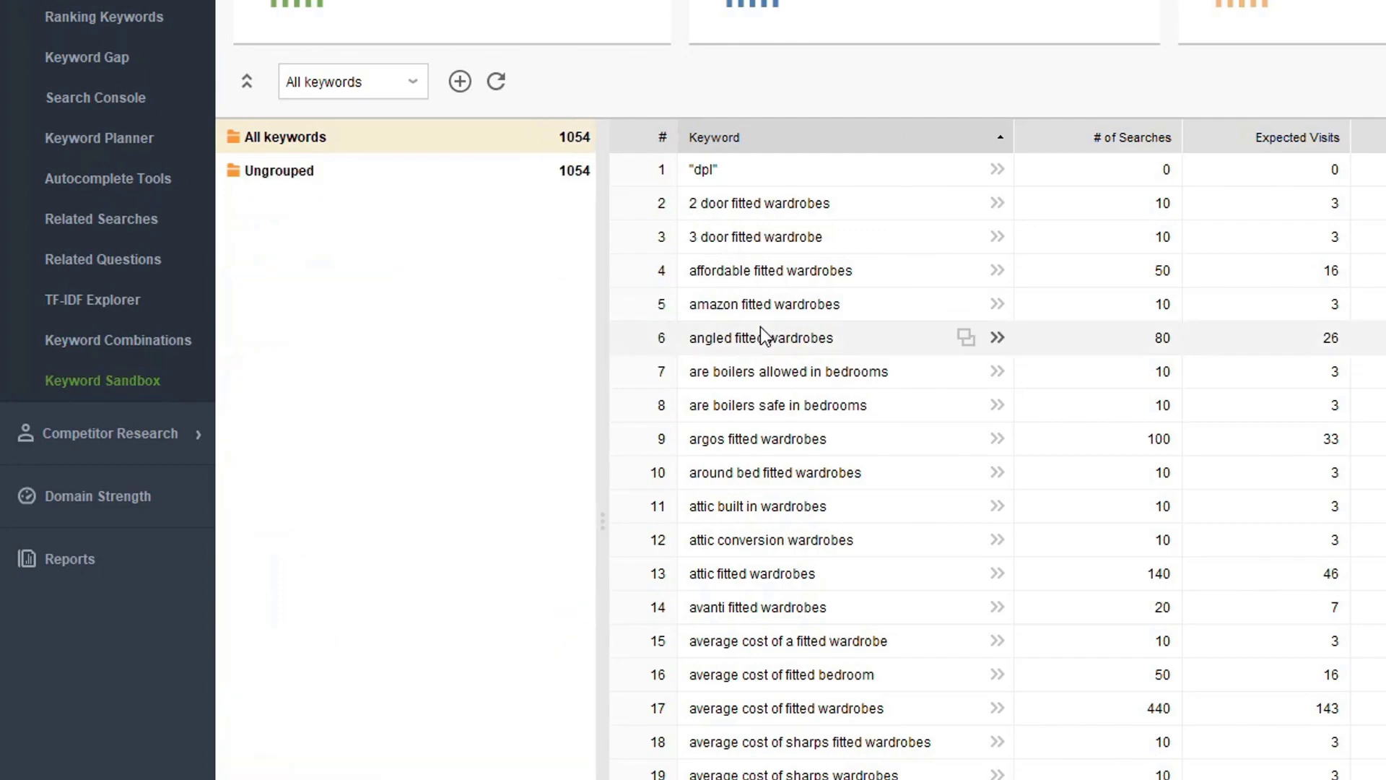
- Look through the Ungrouped keywords, filter them by "kitchens", and examine the matching keywords
{"action": "left_click", "coordinate": [488, 170]}
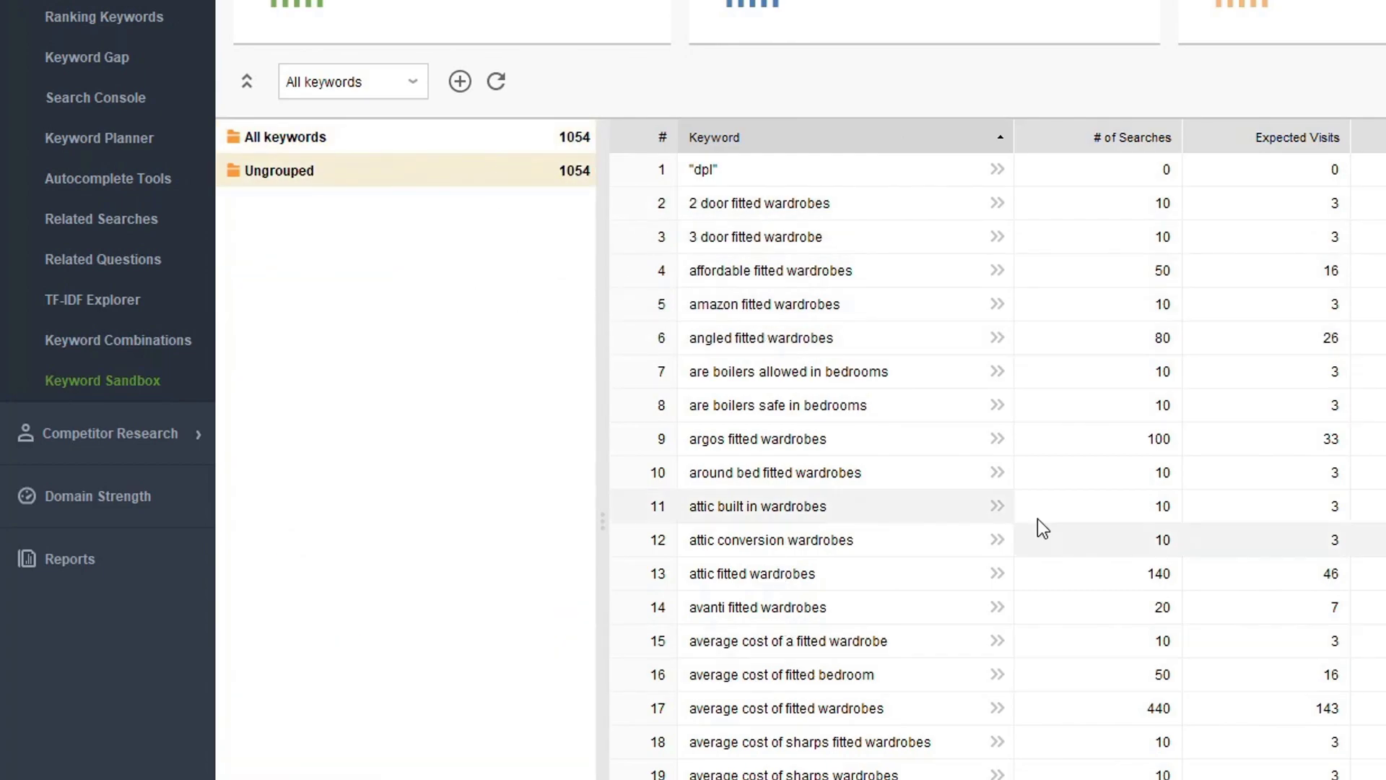
{"action": "scroll", "coordinate": [1090, 525], "scroll_direction": "down", "scroll_amount": 5}
{"action": "scroll", "coordinate": [1090, 525], "scroll_direction": "up", "scroll_amount": 2}
{"action": "scroll", "coordinate": [1089, 526], "scroll_direction": "up", "scroll_amount": 3}
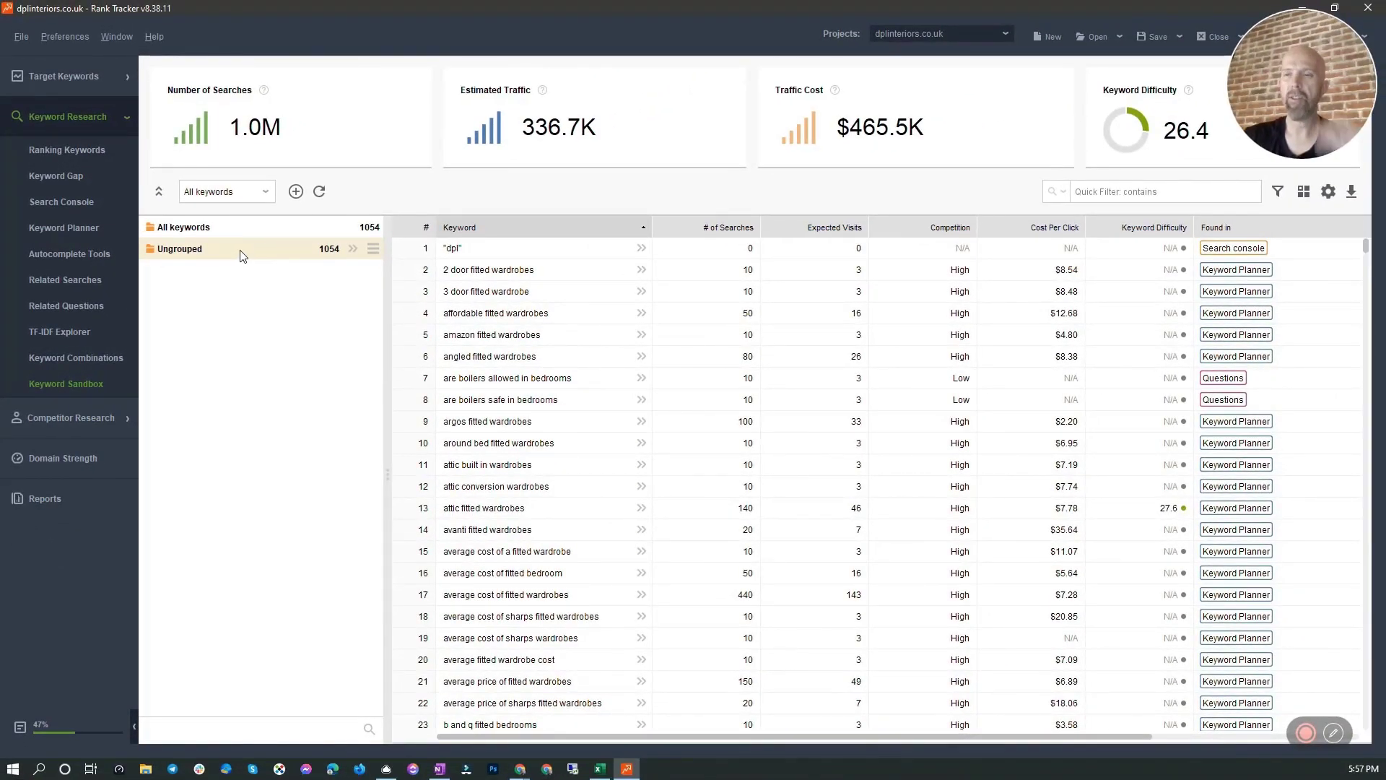
{"action": "left_click", "coordinate": [1107, 192]}
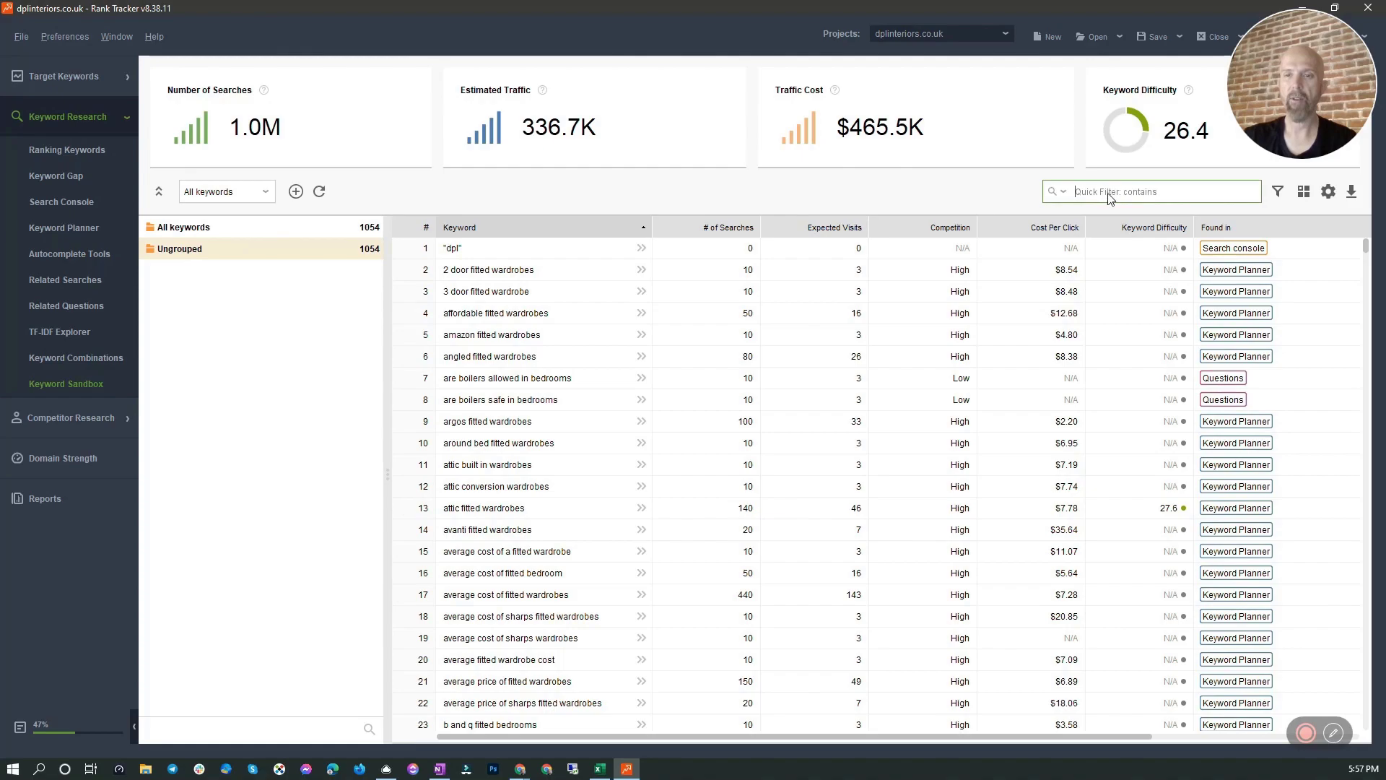
{"action": "type", "text": "kitchens"}
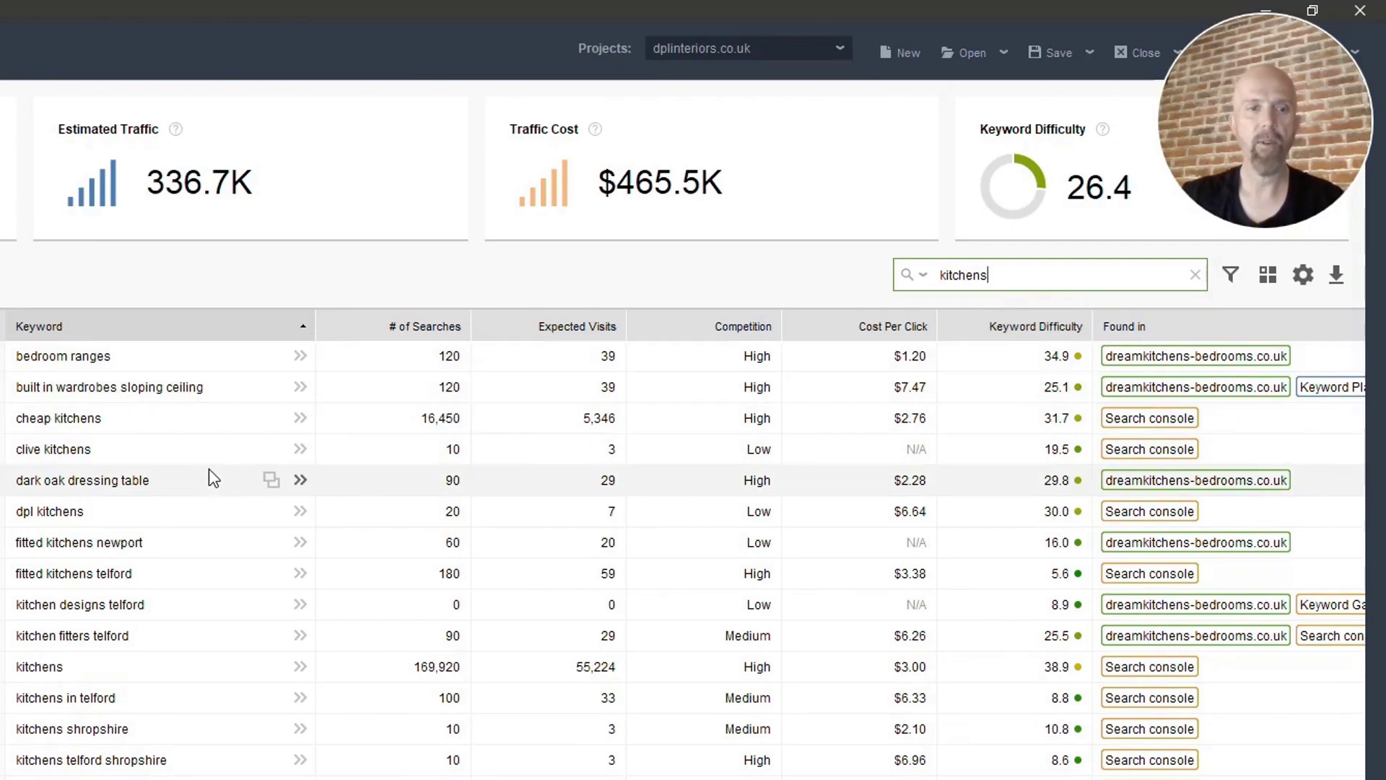
{"action": "scroll", "coordinate": [171, 419], "scroll_direction": "right", "scroll_amount": 5}
{"action": "scroll", "coordinate": [173, 415], "scroll_direction": "left", "scroll_amount": 5}
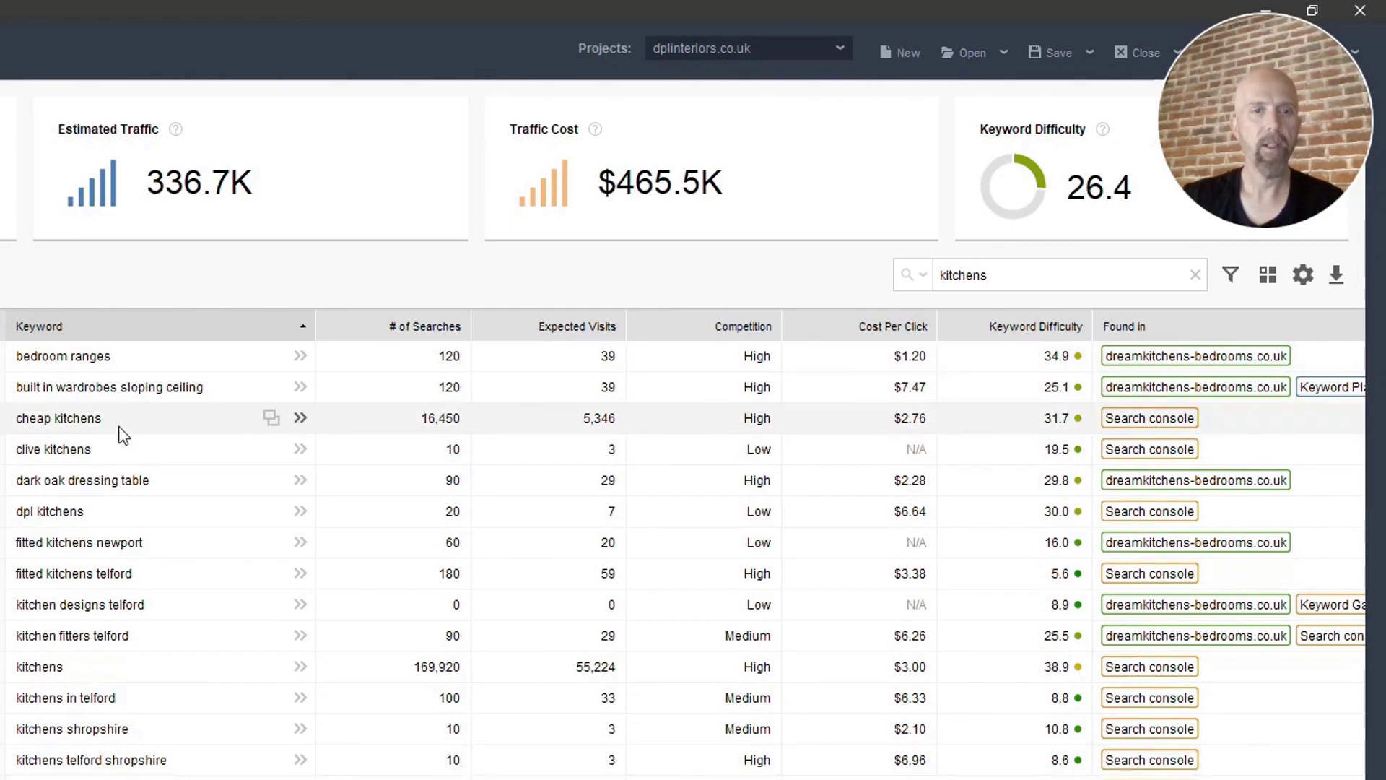
{"action": "scroll", "coordinate": [119, 429], "scroll_direction": "right", "scroll_amount": 5}
{"action": "scroll", "coordinate": [138, 426], "scroll_direction": "left", "scroll_amount": 5}
- Replace the quick filter with "bedrooms" and look through the matching ungrouped keywords
{"action": "left_click", "coordinate": [1005, 285]}
{"action": "double_click", "coordinate": [1008, 286]}
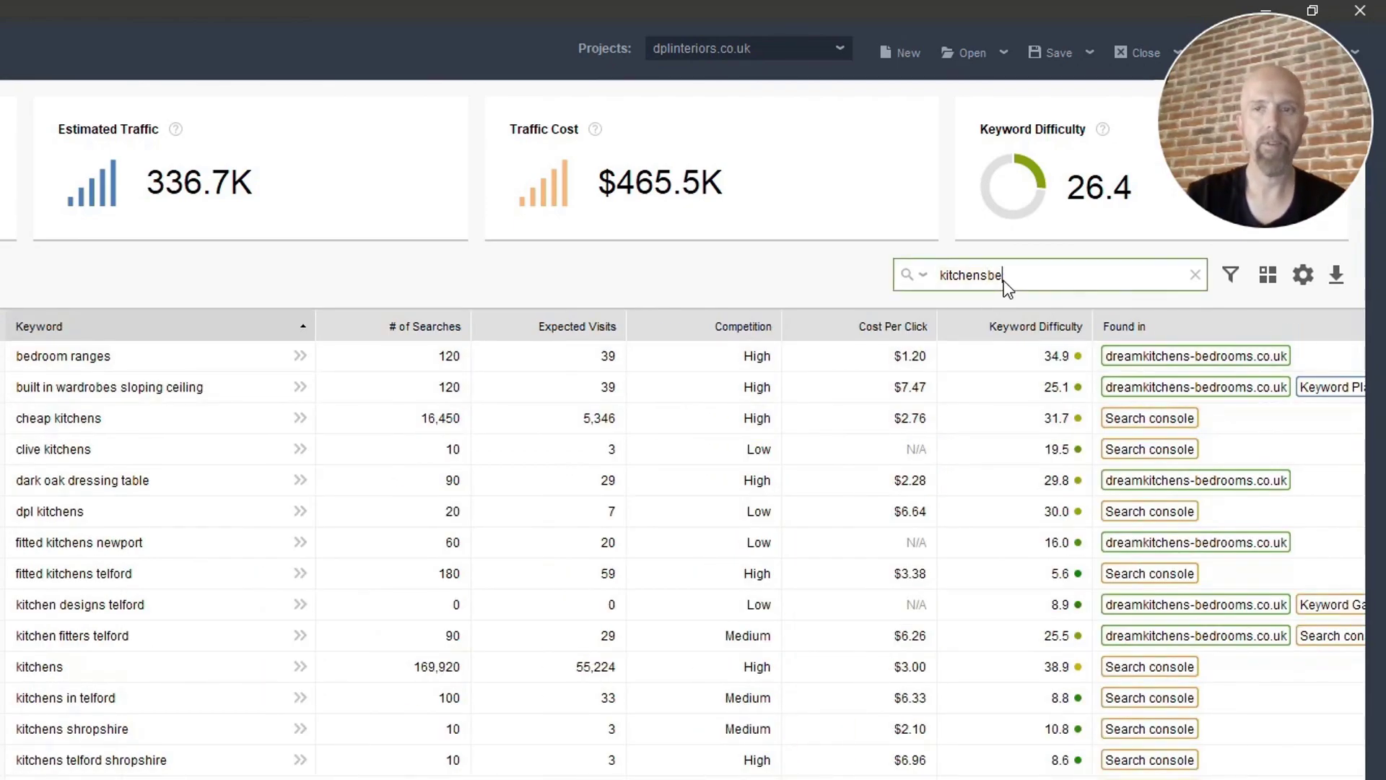
{"action": "type", "text": "k"}
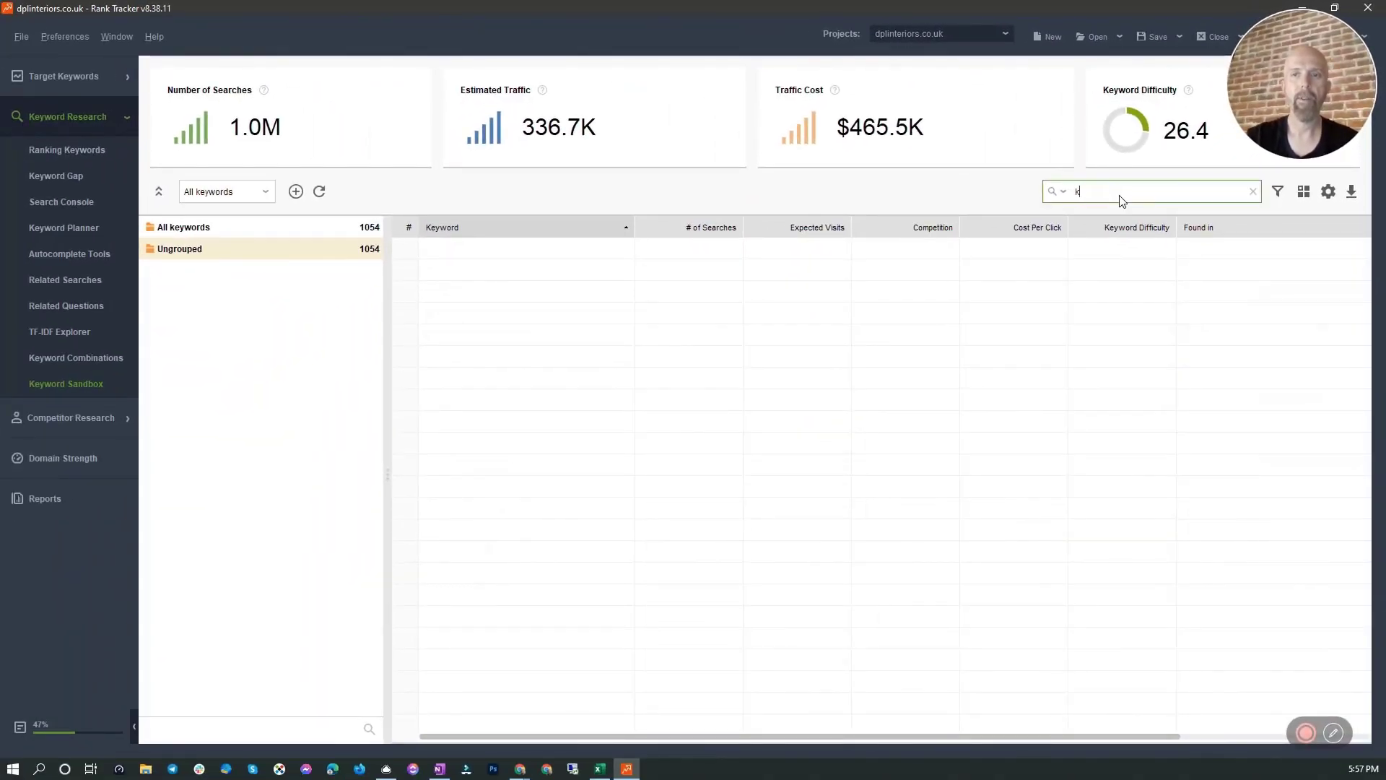
{"action": "type", "text": "ire"}
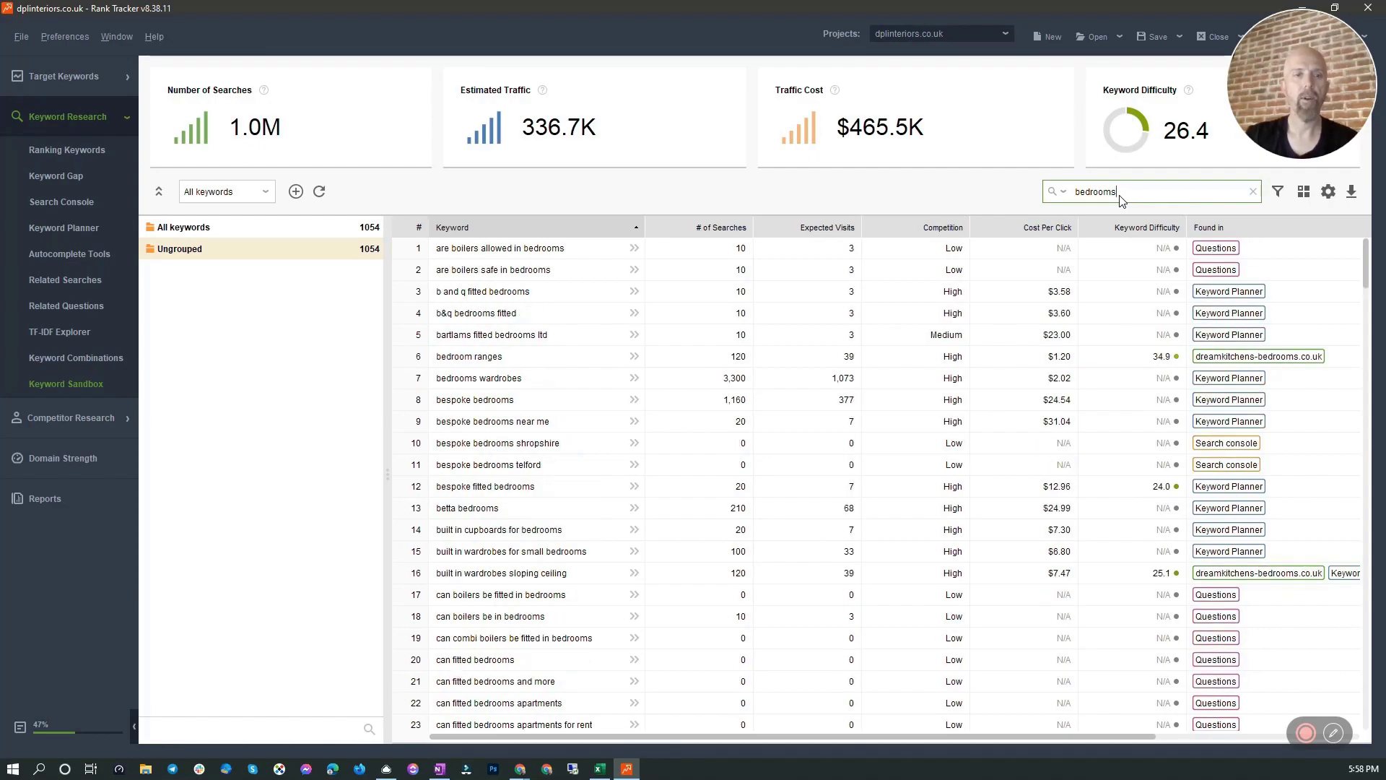
{"action": "scroll", "coordinate": [545, 399], "scroll_direction": "down", "scroll_amount": 10}
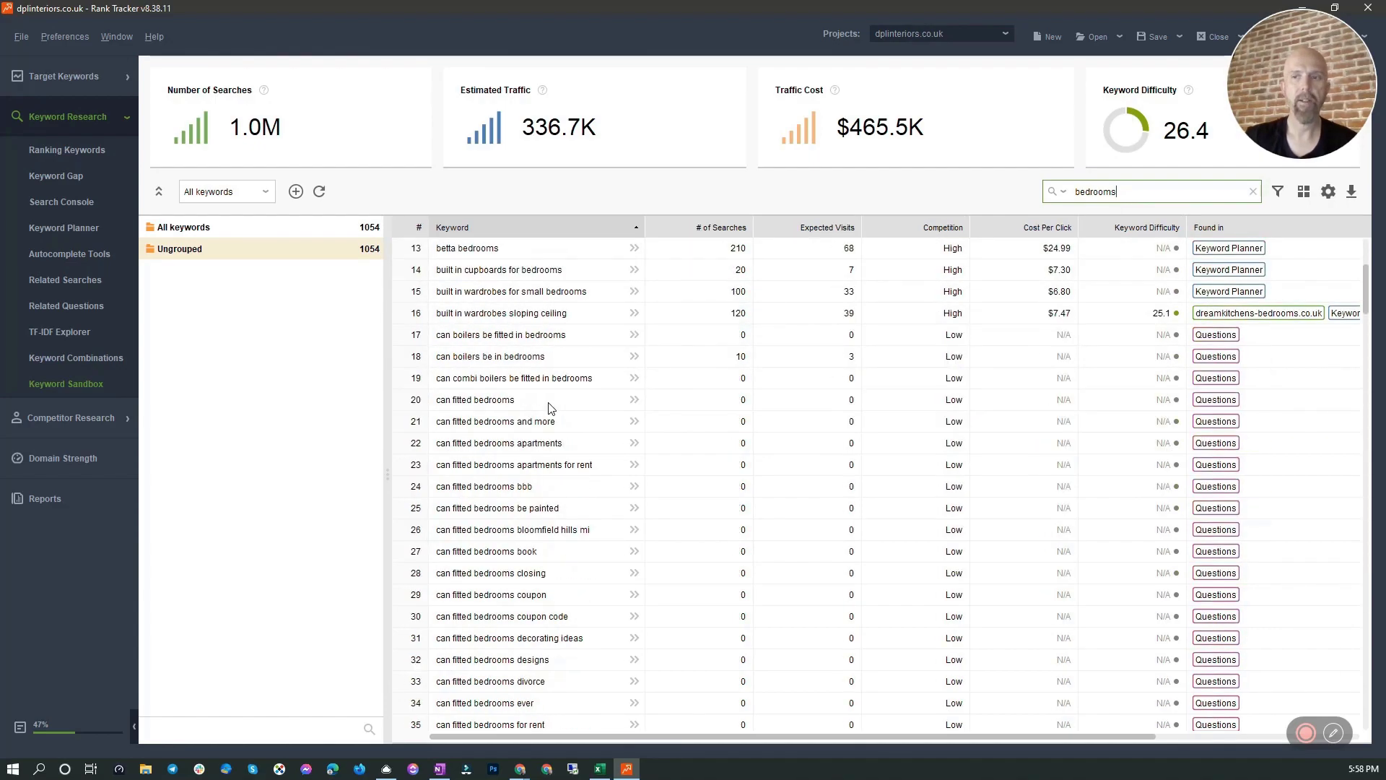
{"action": "scroll", "coordinate": [551, 403], "scroll_direction": "down", "scroll_amount": 8}
{"action": "scroll", "coordinate": [559, 393], "scroll_direction": "up", "scroll_amount": 15}
{"action": "scroll", "coordinate": [571, 375], "scroll_direction": "up", "scroll_amount": 3}
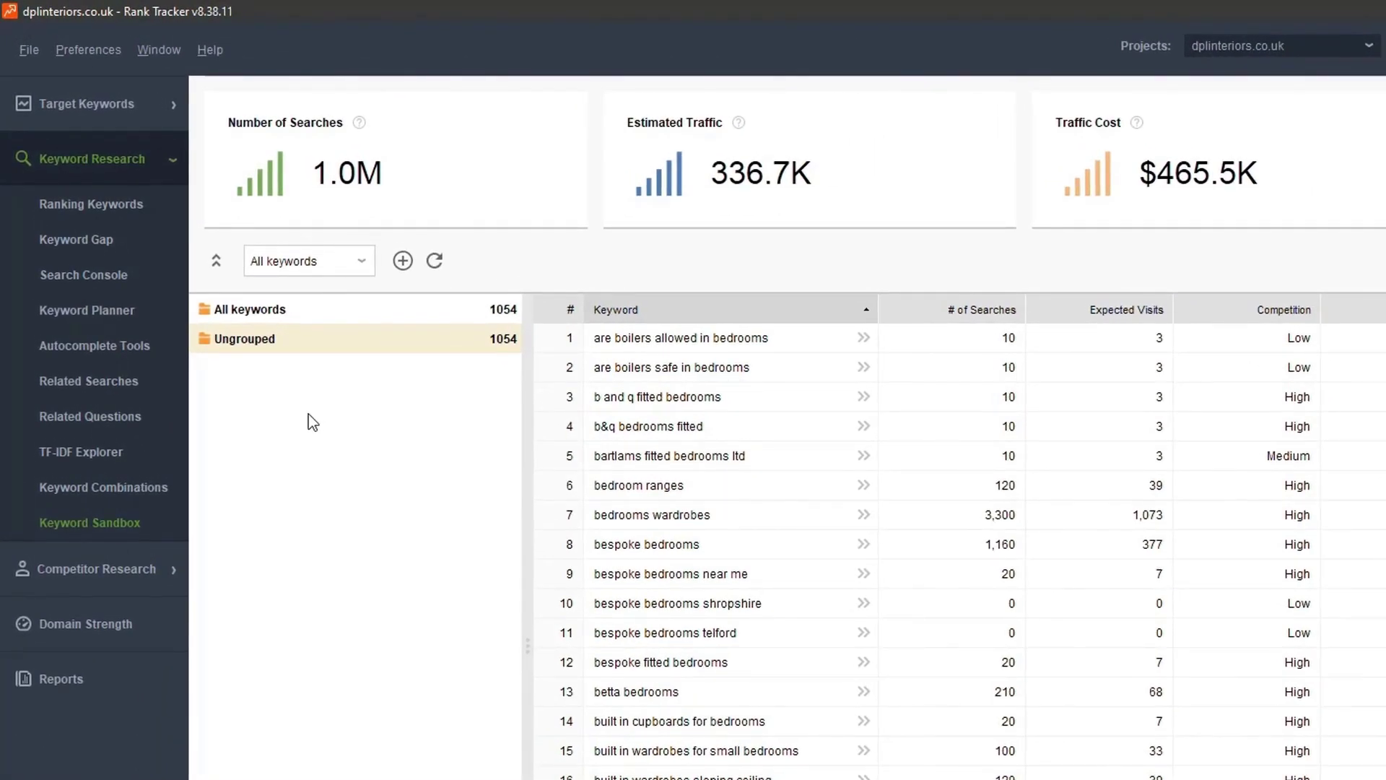
- Regroup the Ungrouped keywords using Low semantic similarity
{"action": "right_click", "coordinate": [272, 354]}
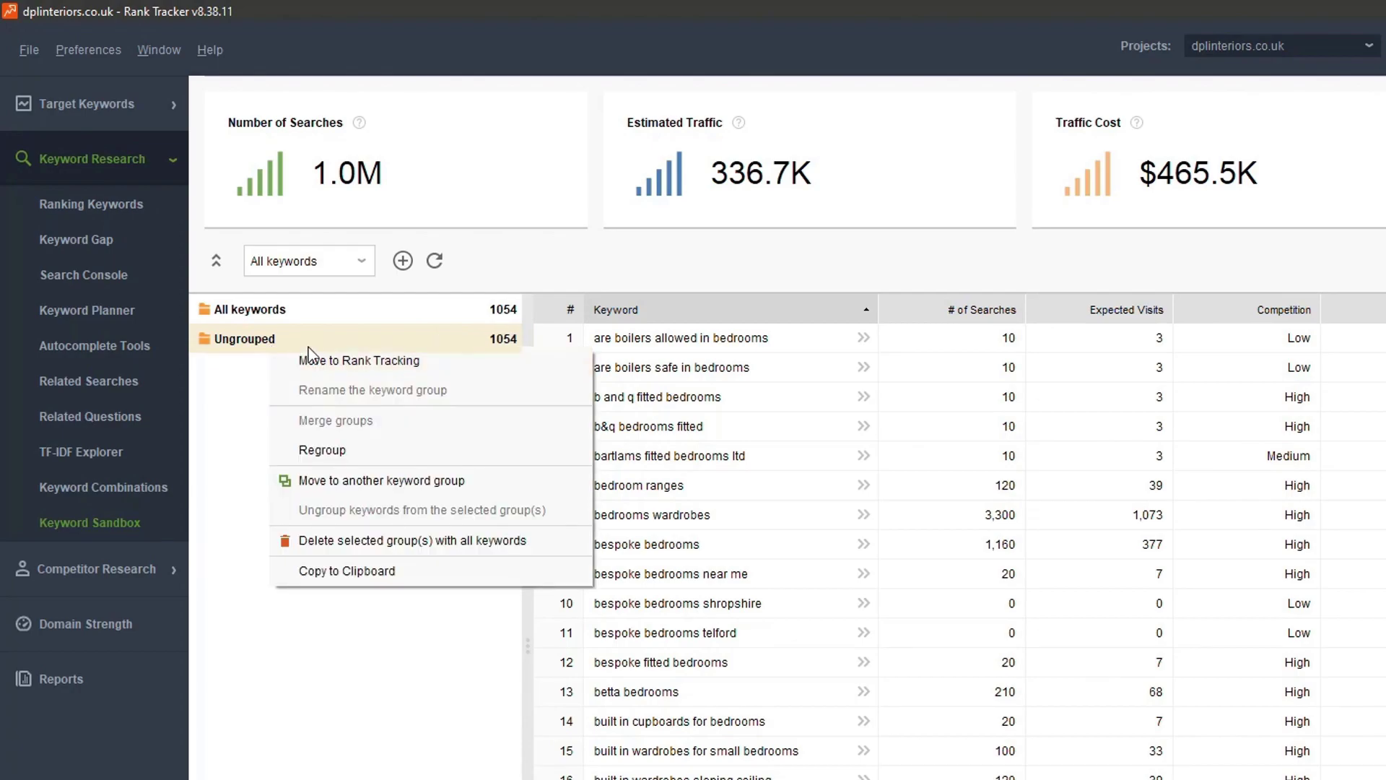
{"action": "left_click", "coordinate": [355, 454]}
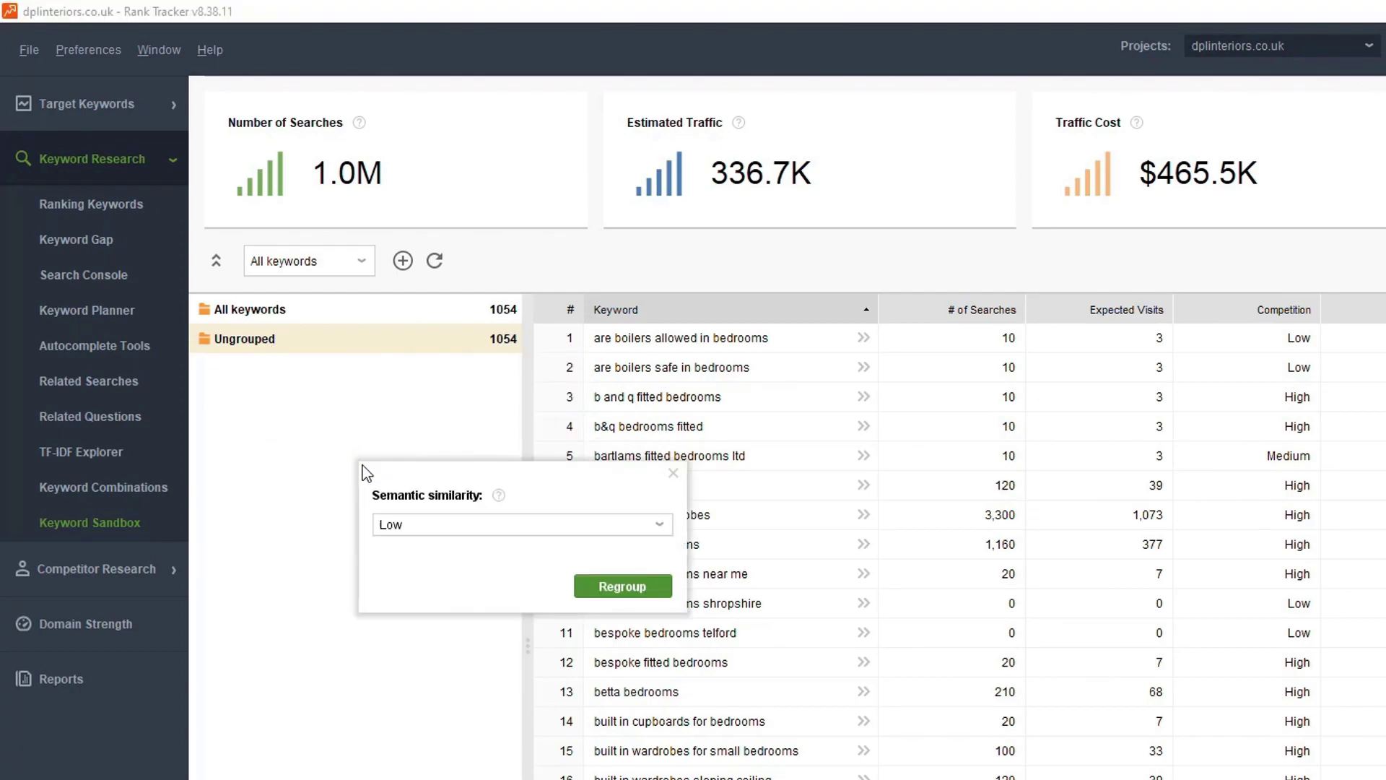
{"action": "left_click", "coordinate": [429, 534]}
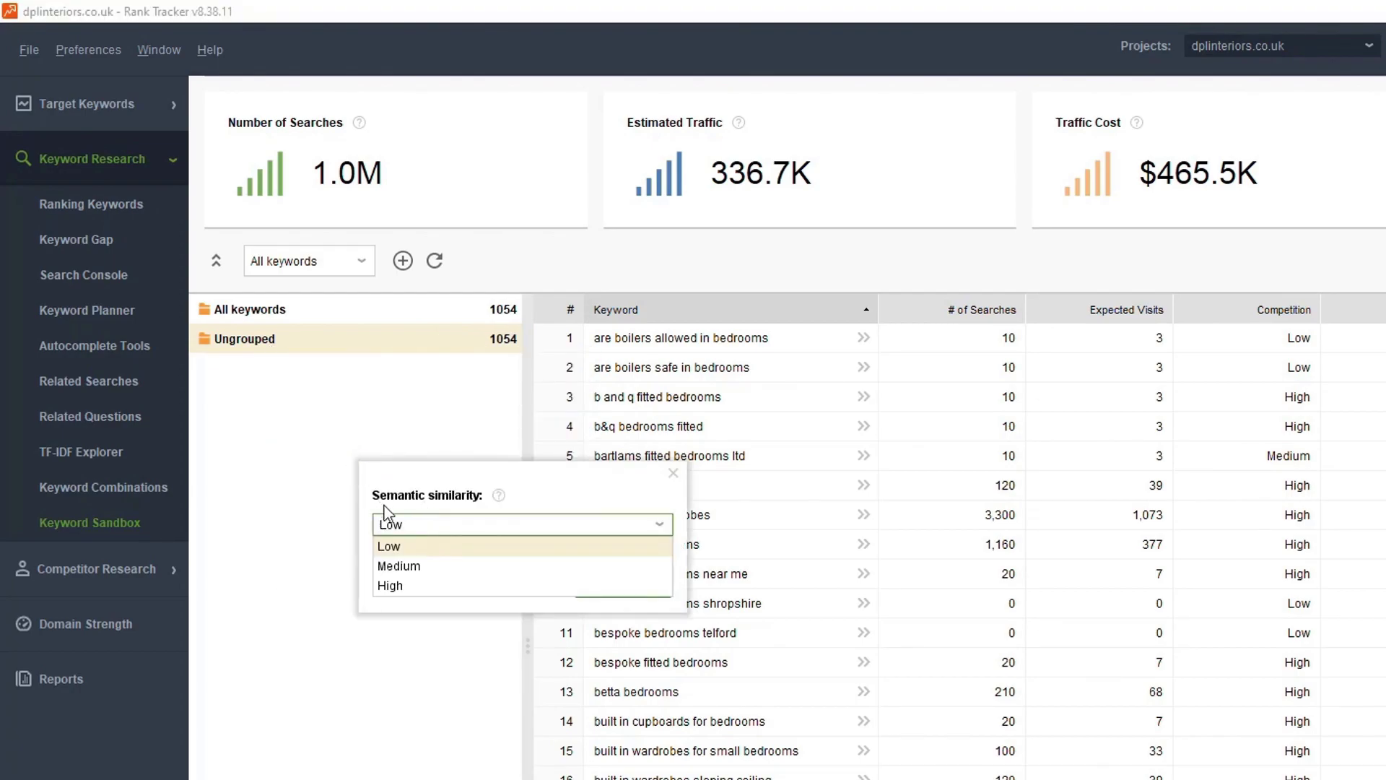
{"action": "left_click", "coordinate": [413, 549]}
{"action": "left_click", "coordinate": [612, 585]}
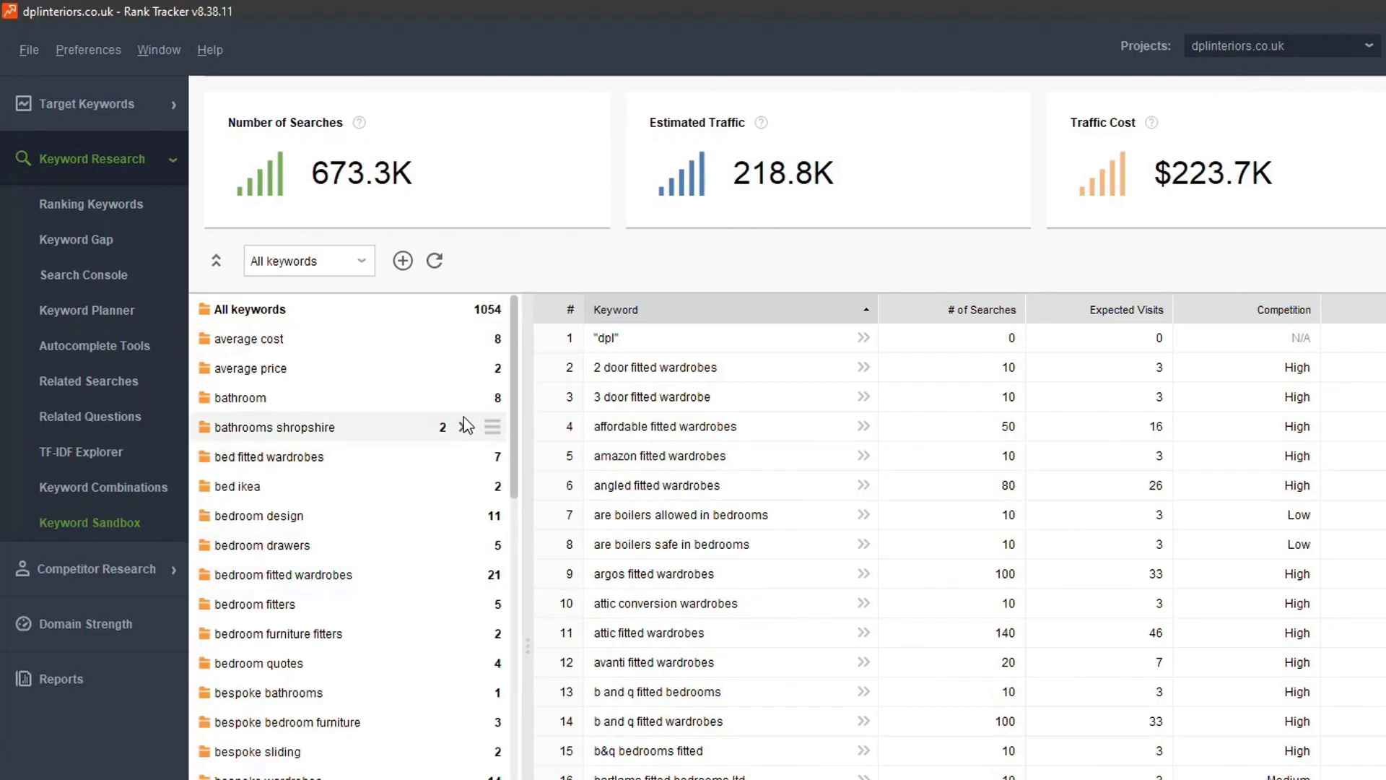
- Review the average cost group and move its keywords to Rank Tracking in a new keyword group named "average cost"
{"action": "left_click", "coordinate": [317, 343]}
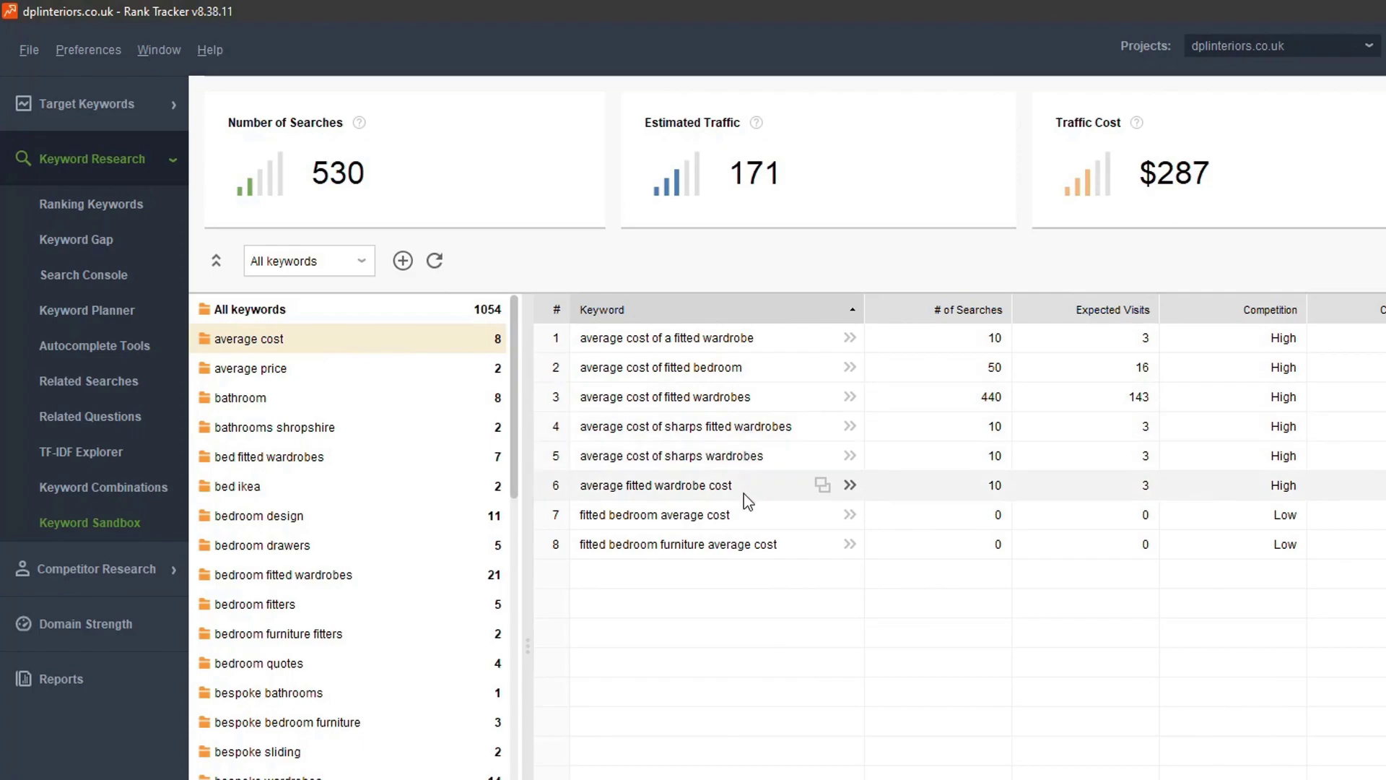
{"action": "right_click", "coordinate": [352, 350]}
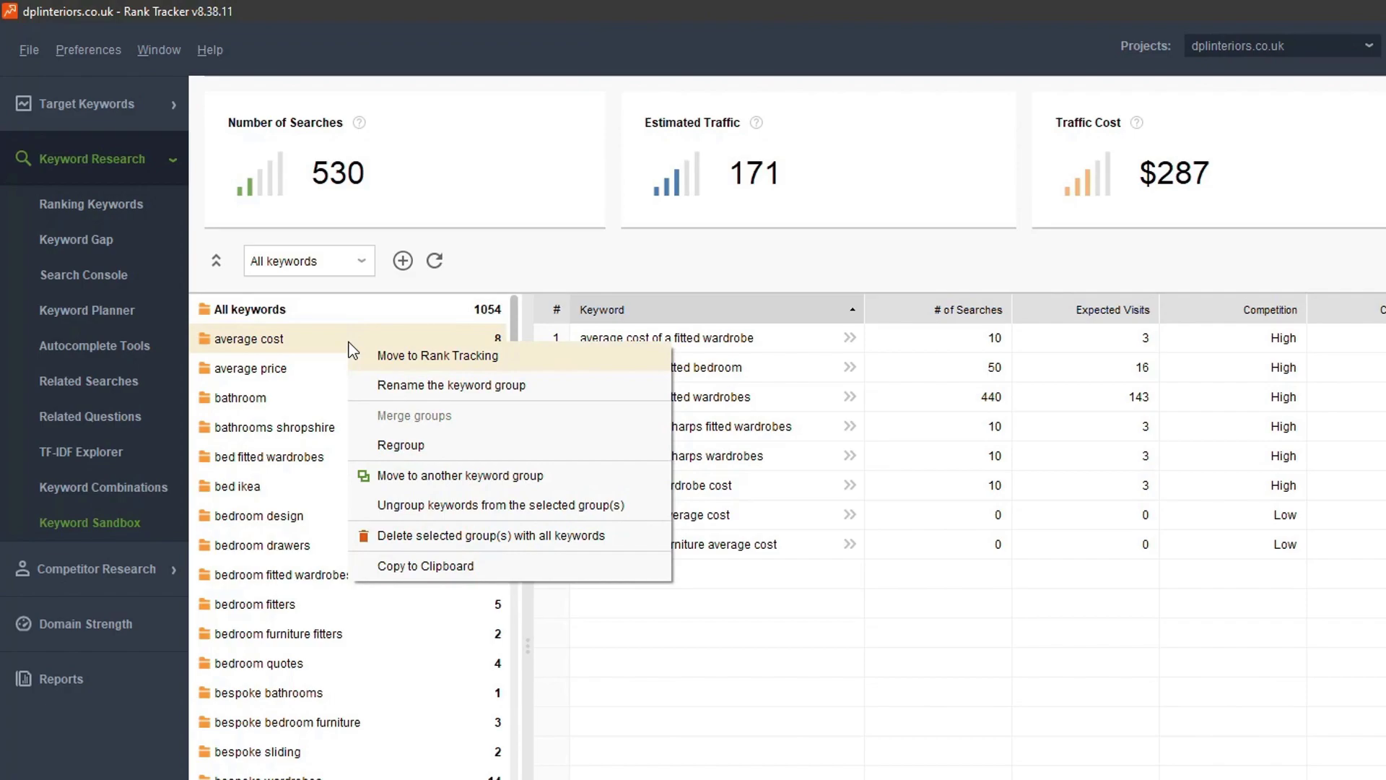
{"action": "left_click", "coordinate": [466, 358]}
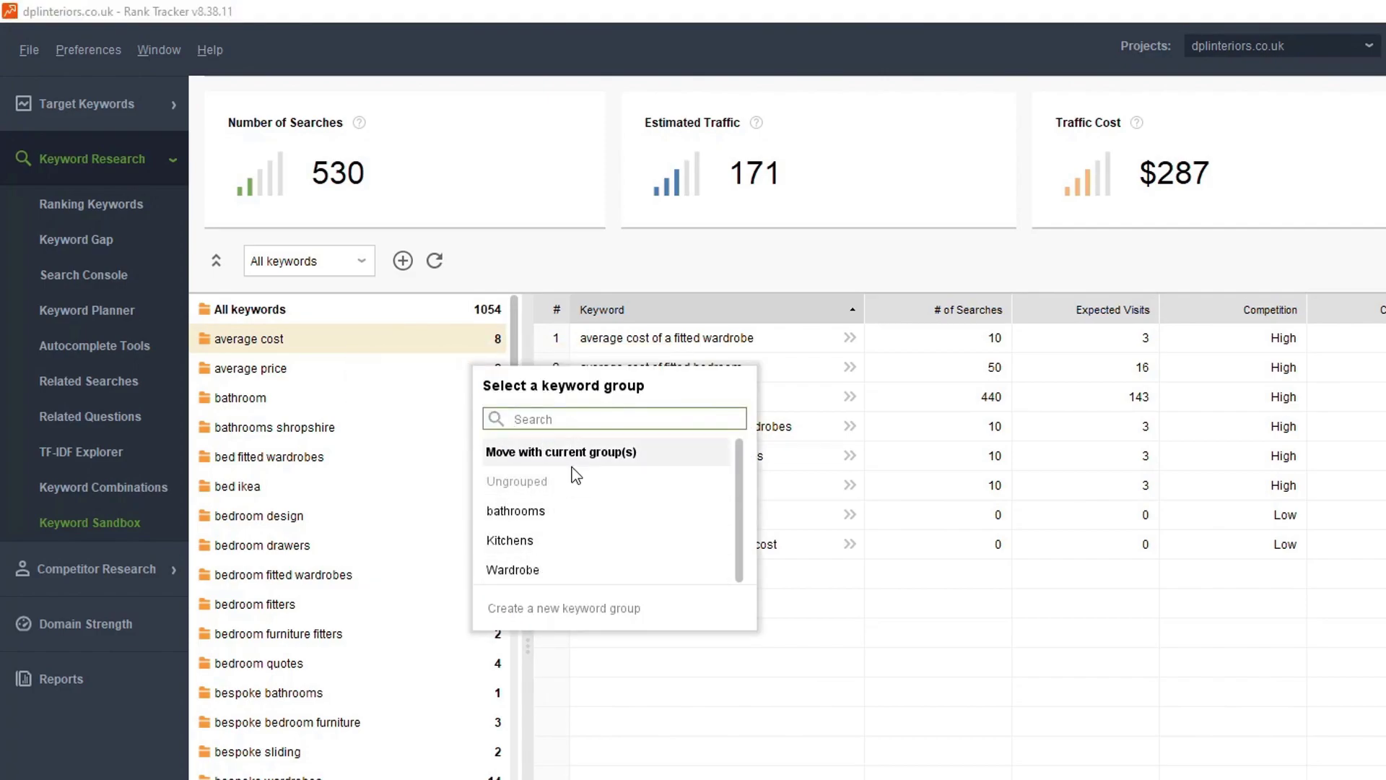
{"action": "left_click", "coordinate": [628, 610]}
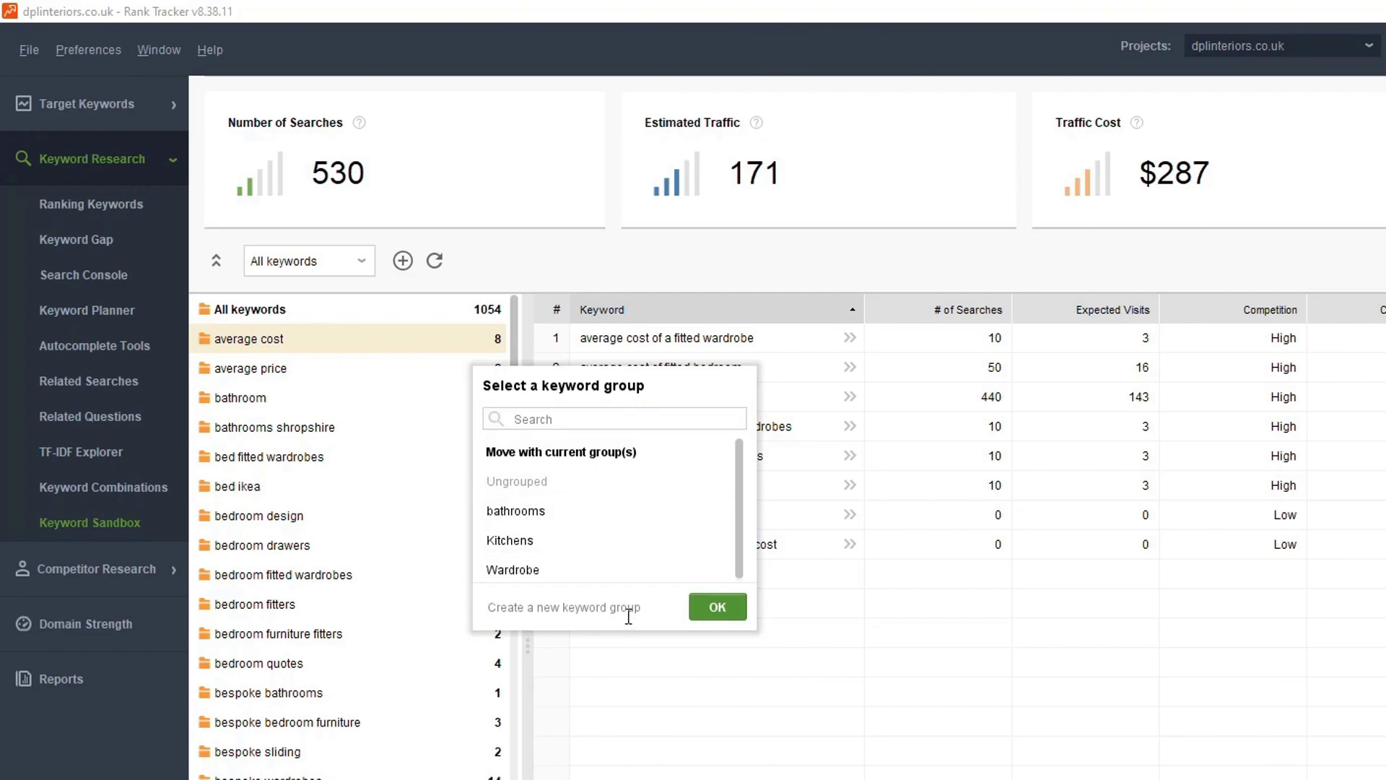
{"action": "type", "text": "average cost"}
{"action": "left_click", "coordinate": [722, 606]}
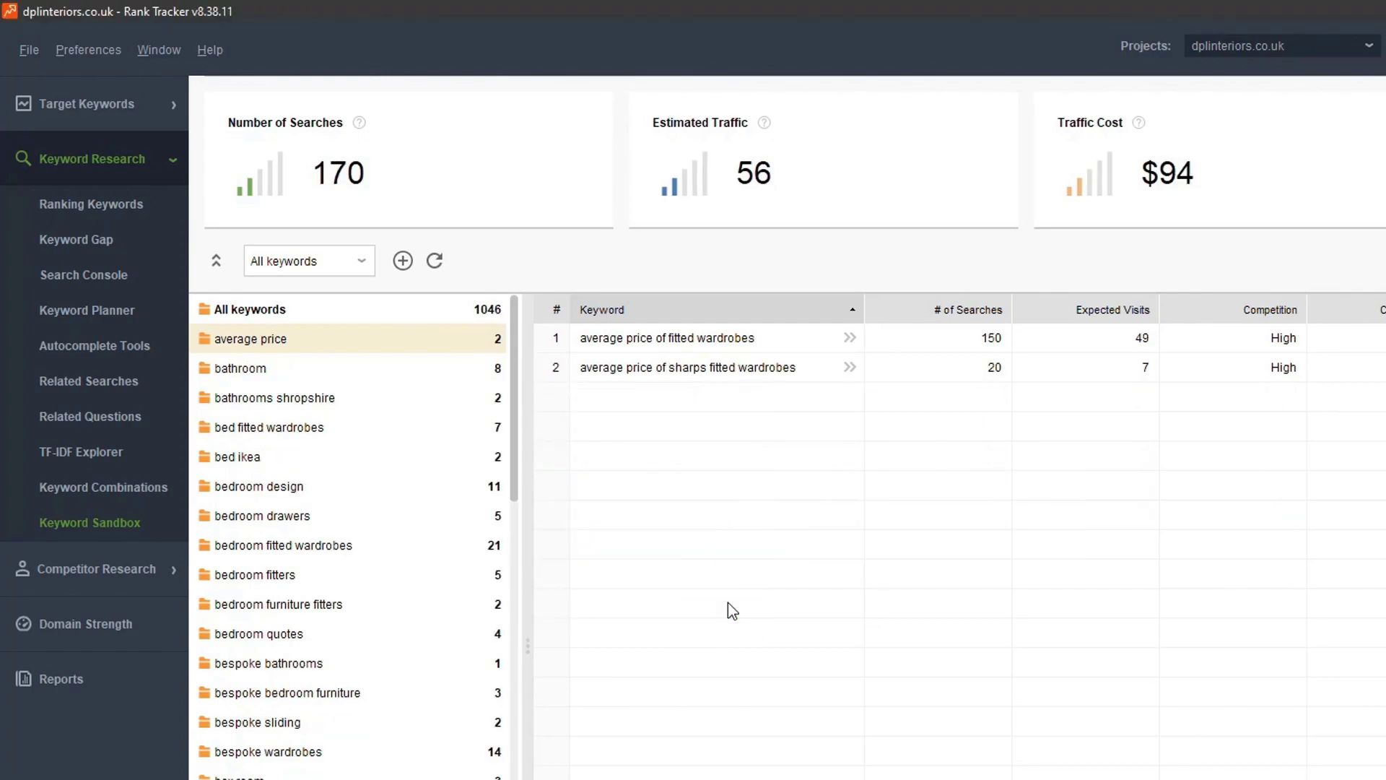
- Check the average cost group in the Keyword Map under Target Keywords, and return to Keyword Sandbox
{"action": "left_click", "coordinate": [98, 104]}
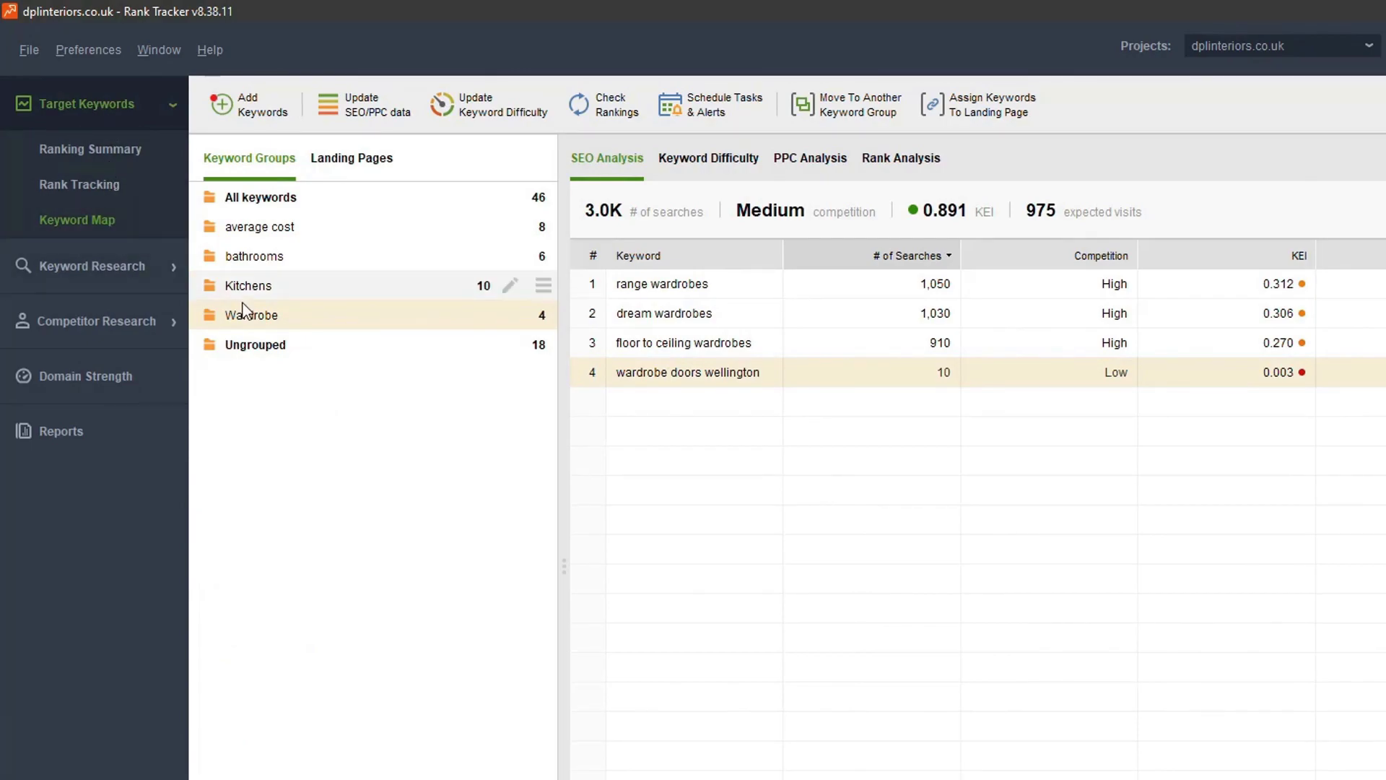
{"action": "left_click", "coordinate": [323, 232]}
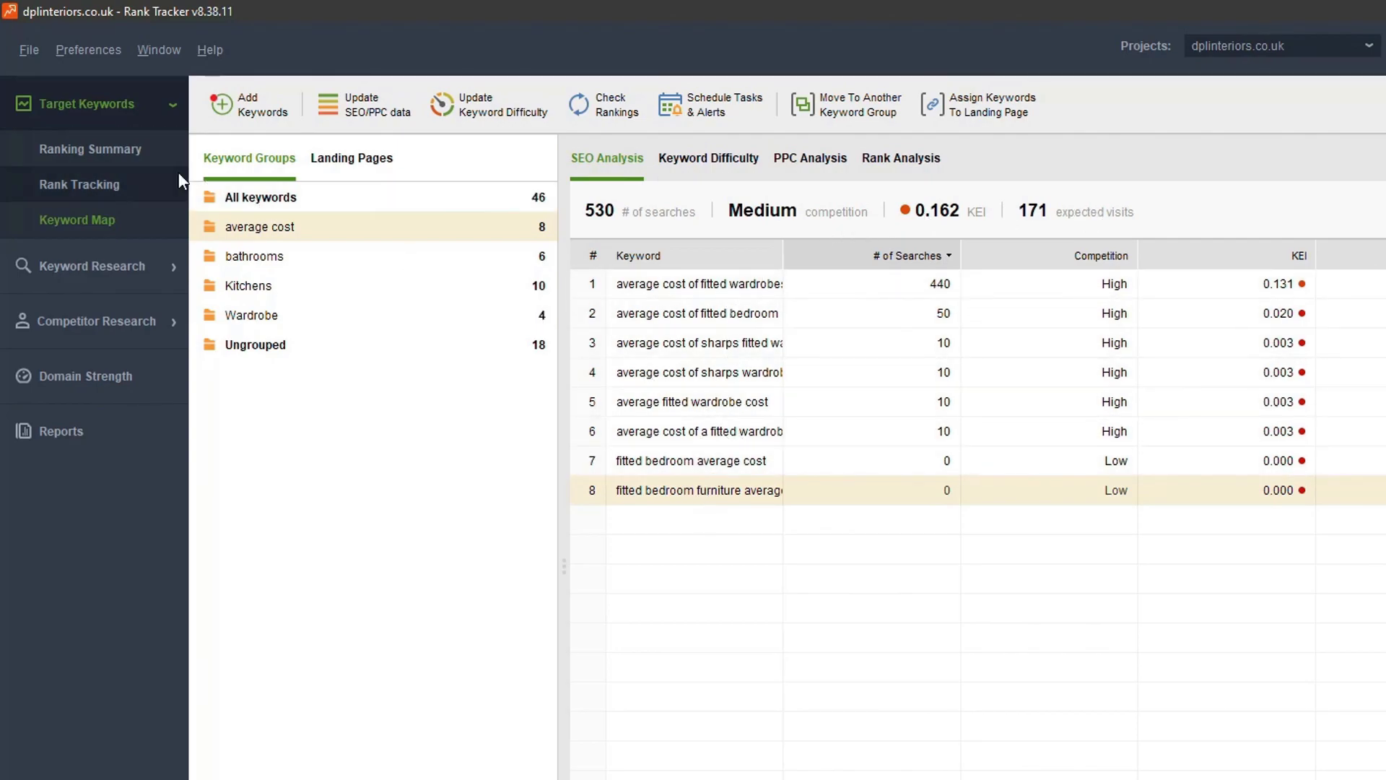
{"action": "left_click", "coordinate": [109, 278]}
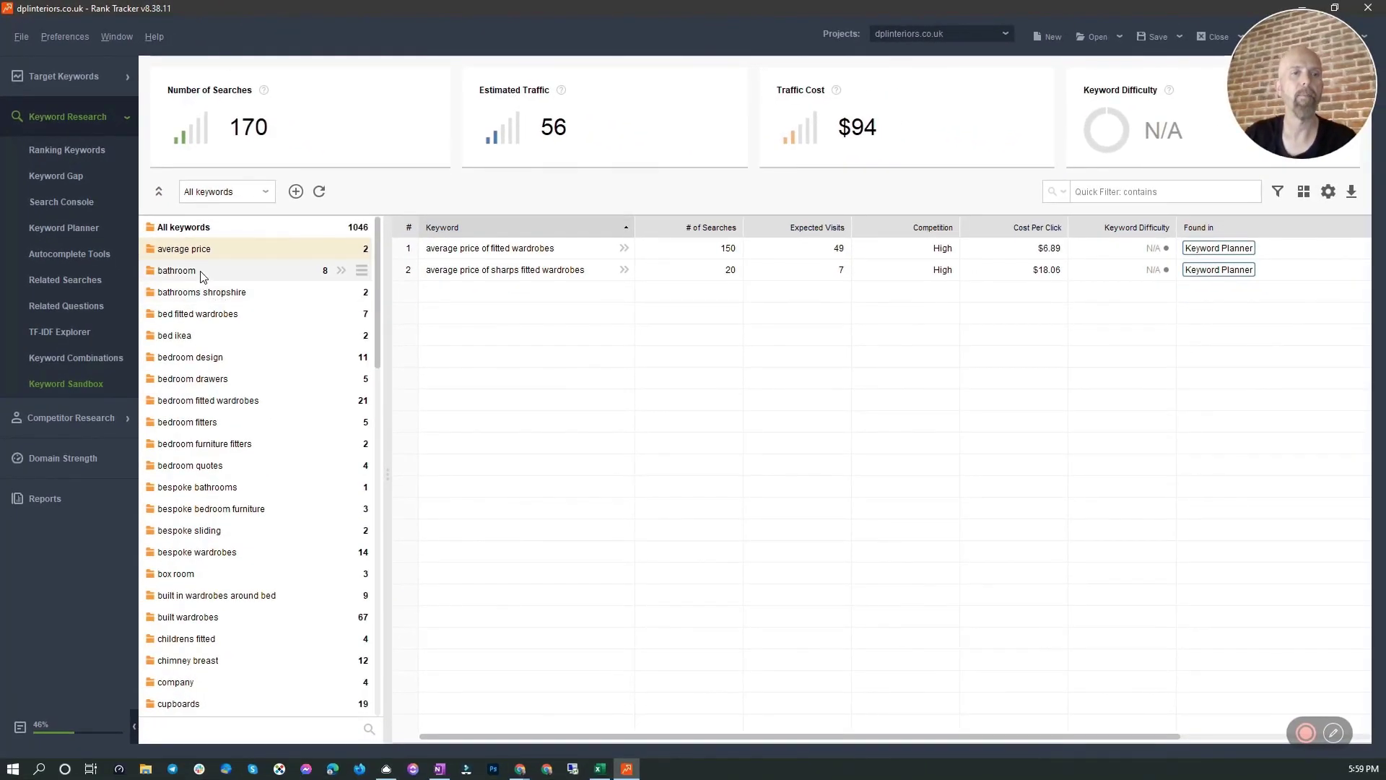
- Examine the bathroom group's keywords, sorting them by number of searches and by keyword difficulty
{"action": "left_click", "coordinate": [201, 273]}
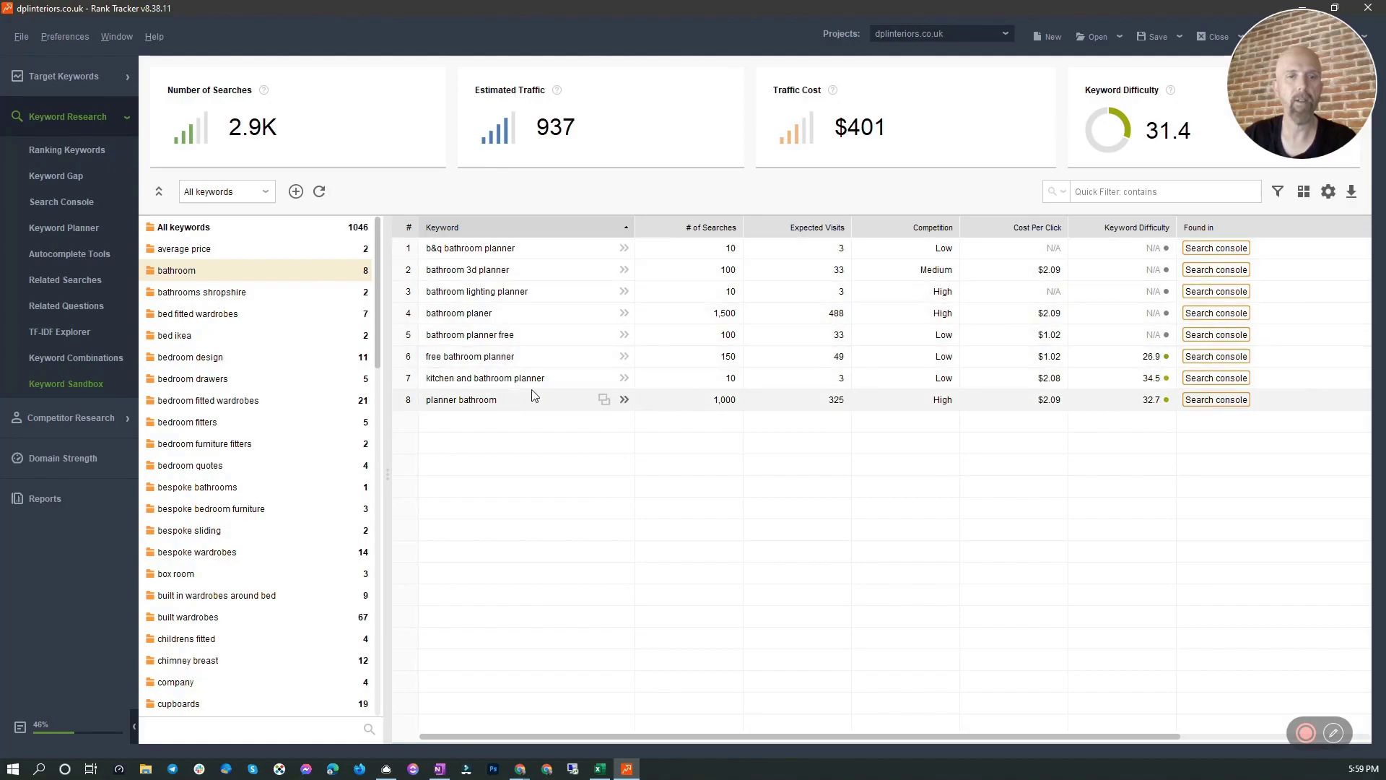
{"action": "left_click", "coordinate": [714, 228]}
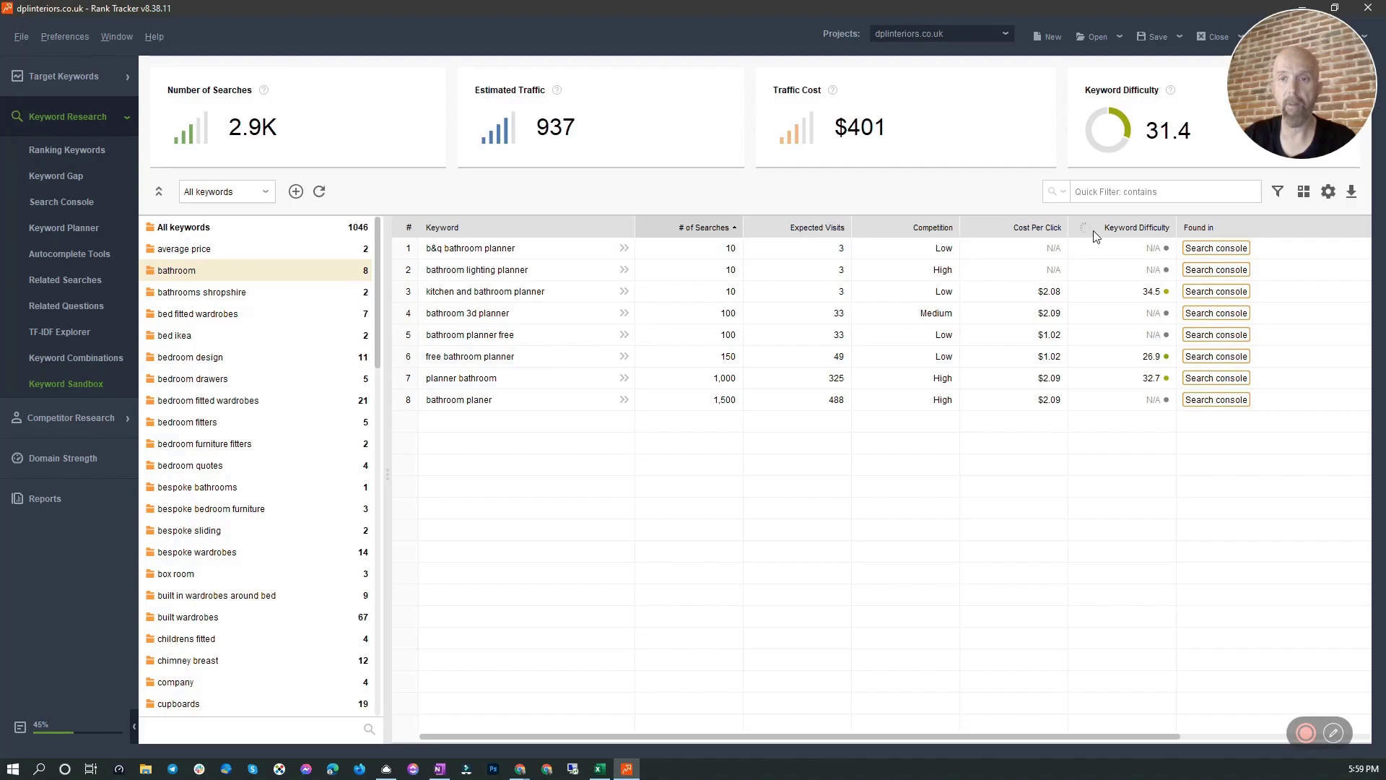
{"action": "left_click", "coordinate": [1168, 230]}
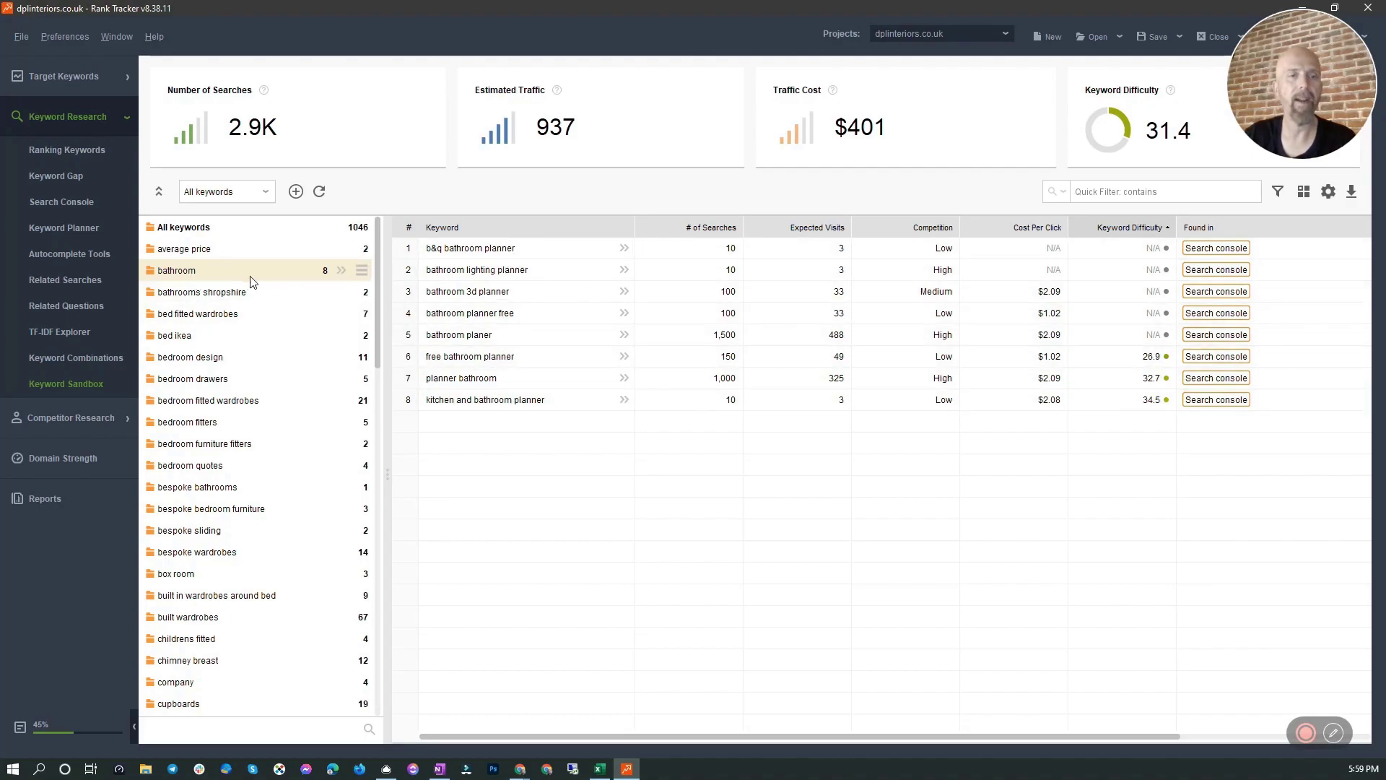
- Move the bathroom group's keywords to Rank Tracking
{"action": "right_click", "coordinate": [343, 276]}
{"action": "left_click", "coordinate": [415, 368]}
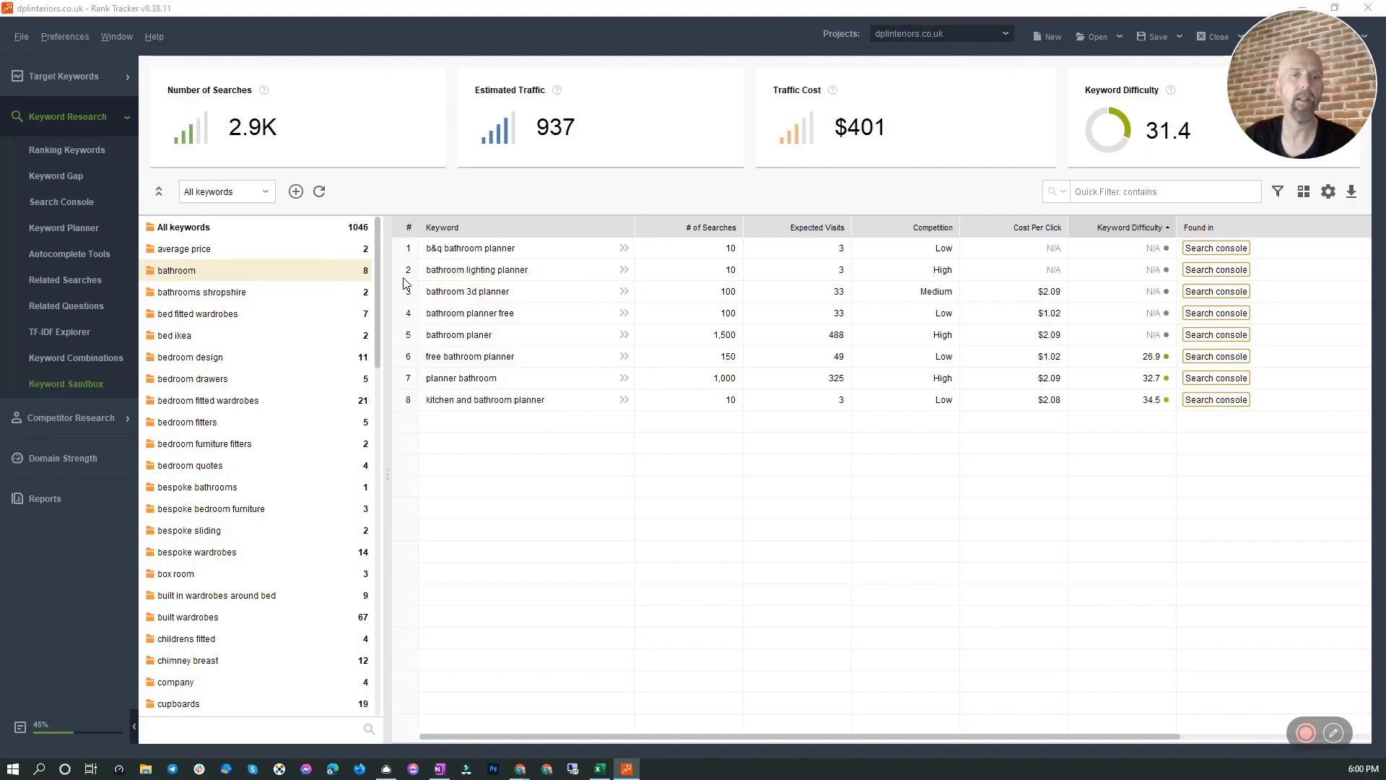
{"action": "left_click", "coordinate": [445, 420]}
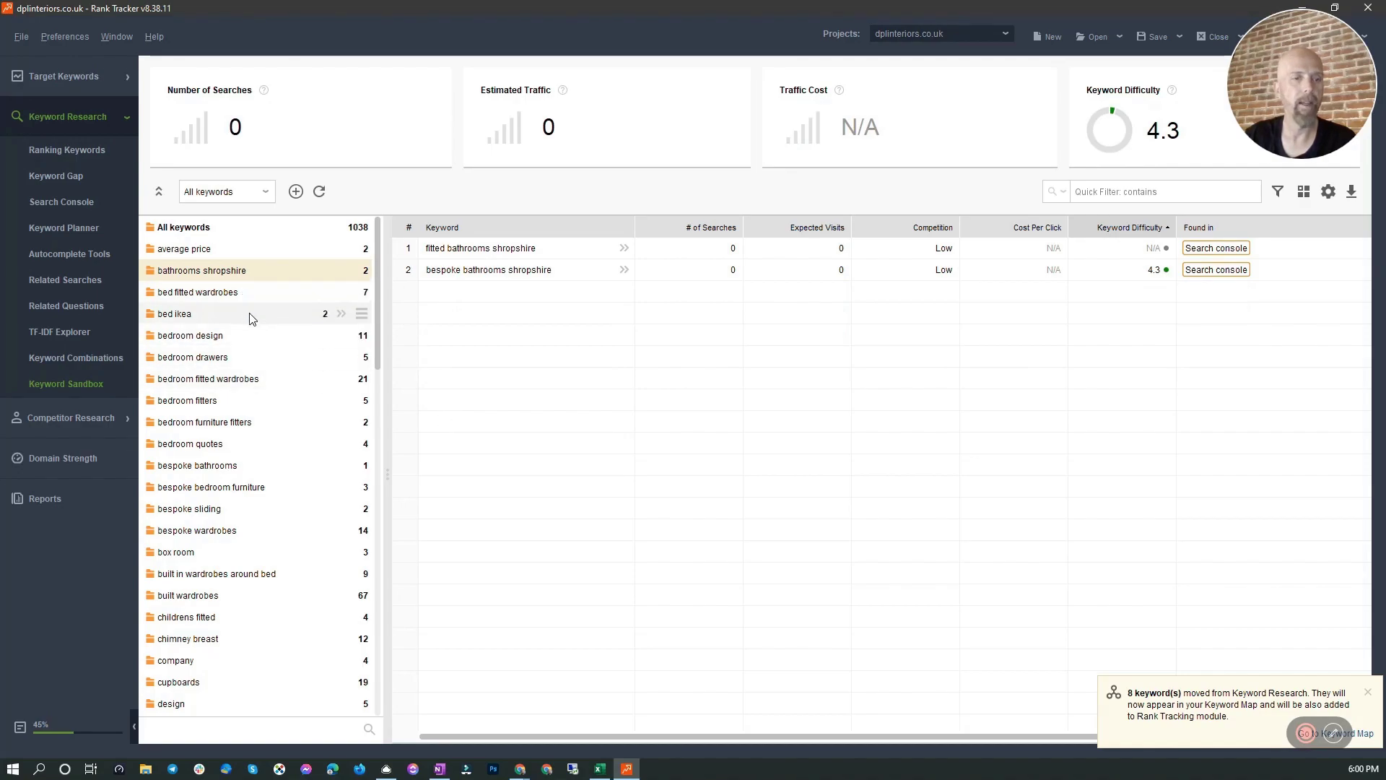
- Find the fitted bedroom furniture group in the list, show its keywords, and filter them by "furniture"
{"action": "scroll", "coordinate": [252, 325], "scroll_direction": "down", "scroll_amount": 1}
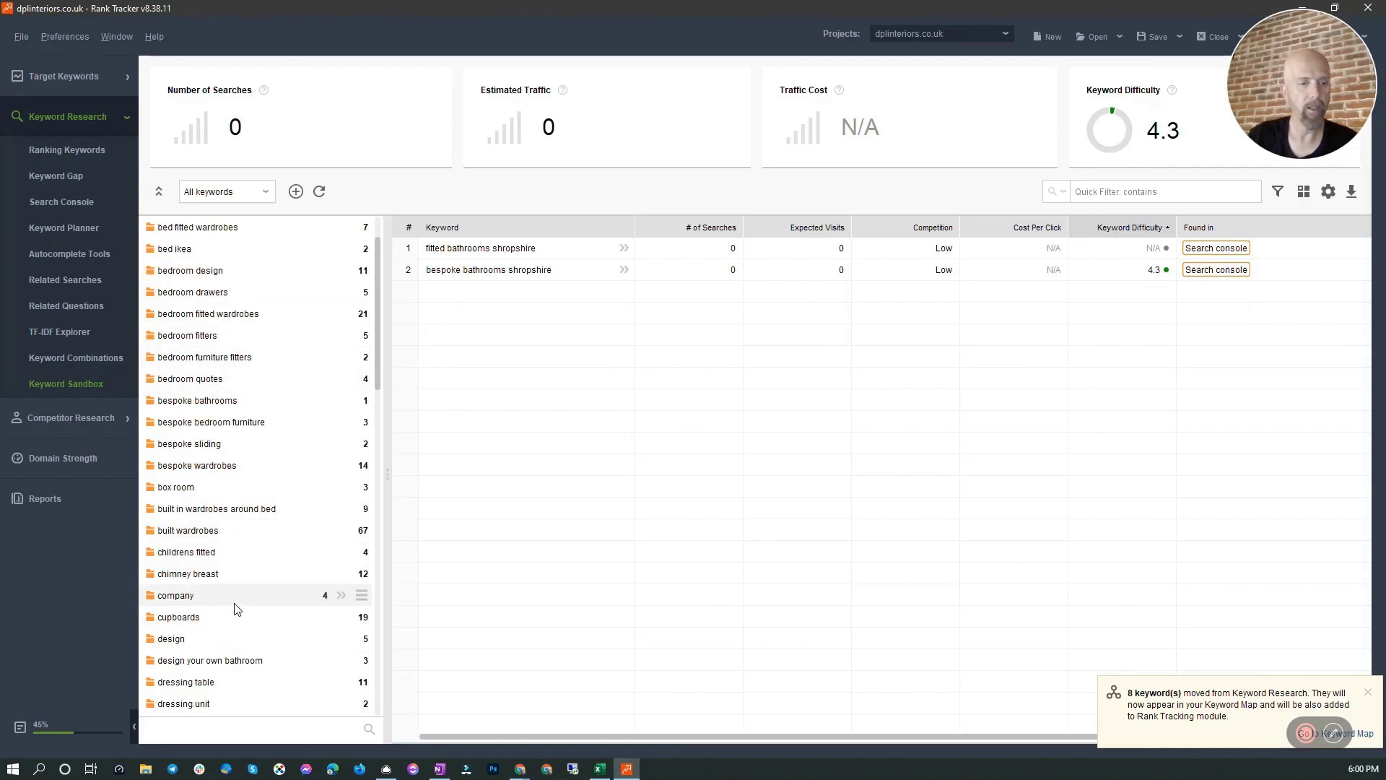
{"action": "scroll", "coordinate": [239, 610], "scroll_direction": "down", "scroll_amount": 3}
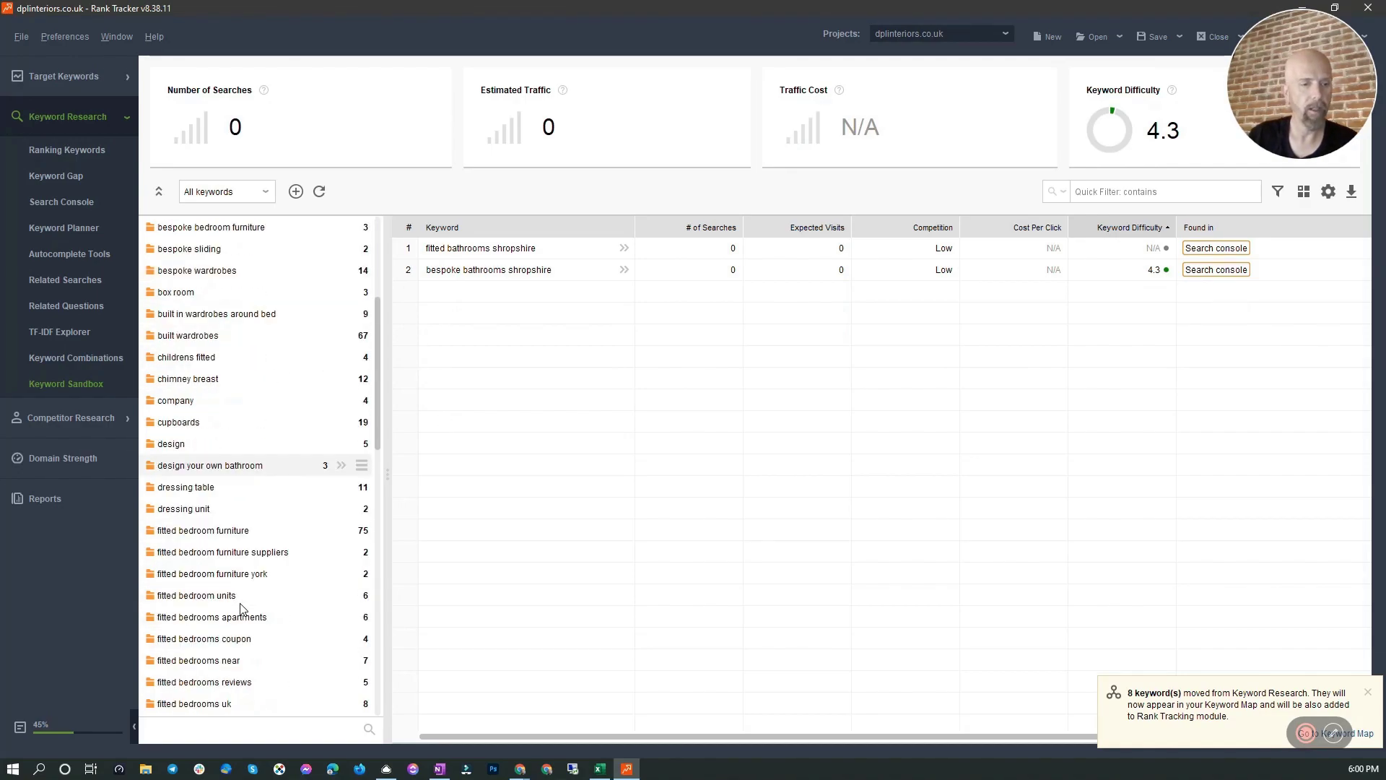
{"action": "left_click", "coordinate": [220, 538]}
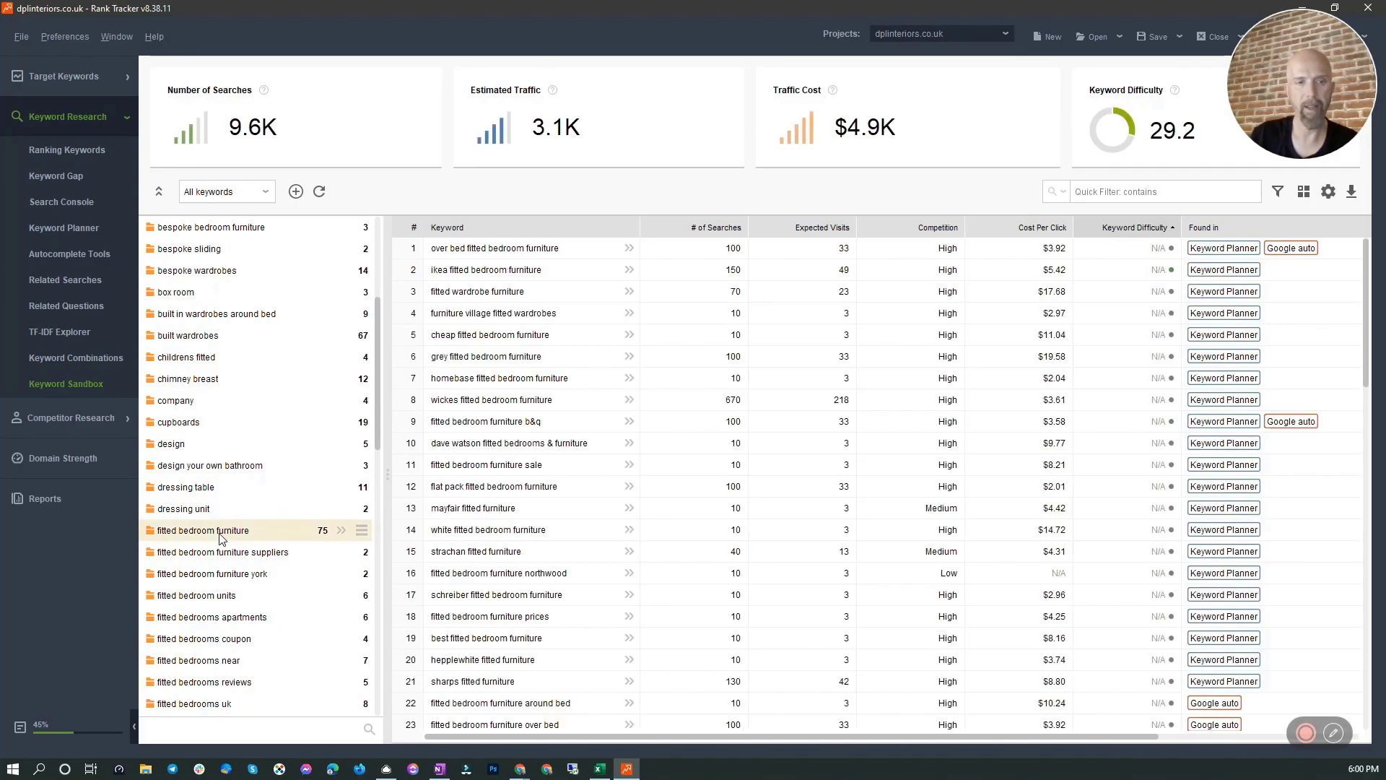
{"action": "left_click", "coordinate": [1124, 189]}
{"action": "type", "text": "furniture"}
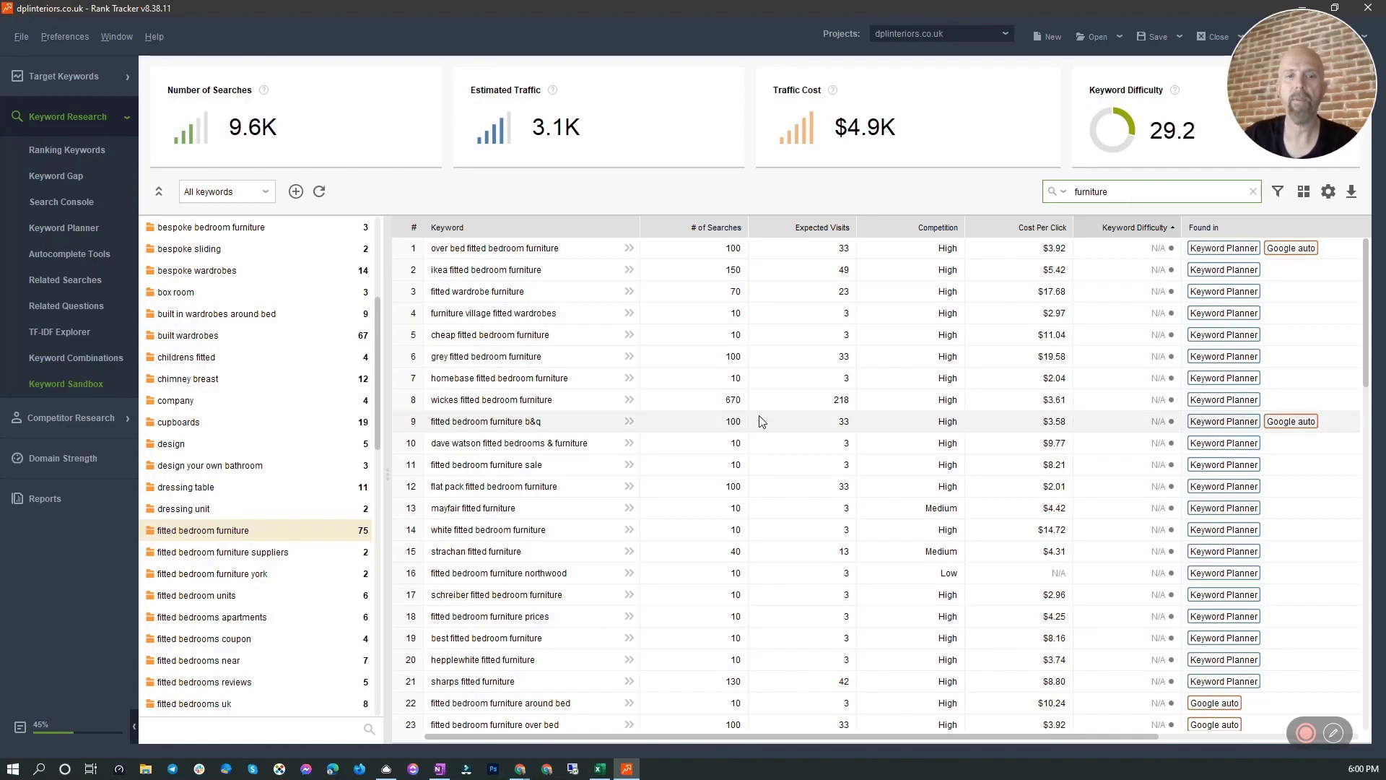
- Review the filtered keywords of the fitted bedroom furniture group and delete the group with all its keywords
{"action": "scroll", "coordinate": [759, 422], "scroll_direction": "down", "scroll_amount": 8}
{"action": "scroll", "coordinate": [707, 355], "scroll_direction": "down", "scroll_amount": 9}
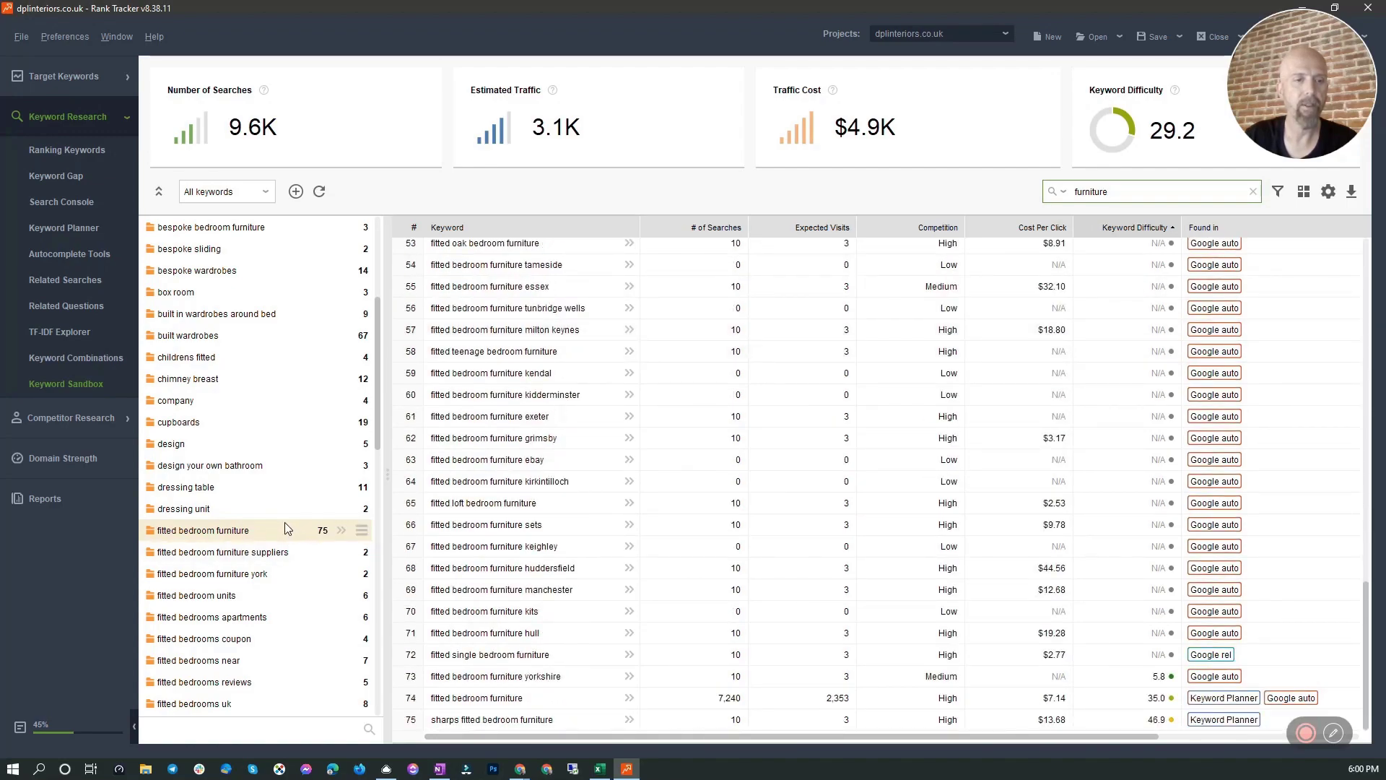
{"action": "left_click", "coordinate": [266, 532]}
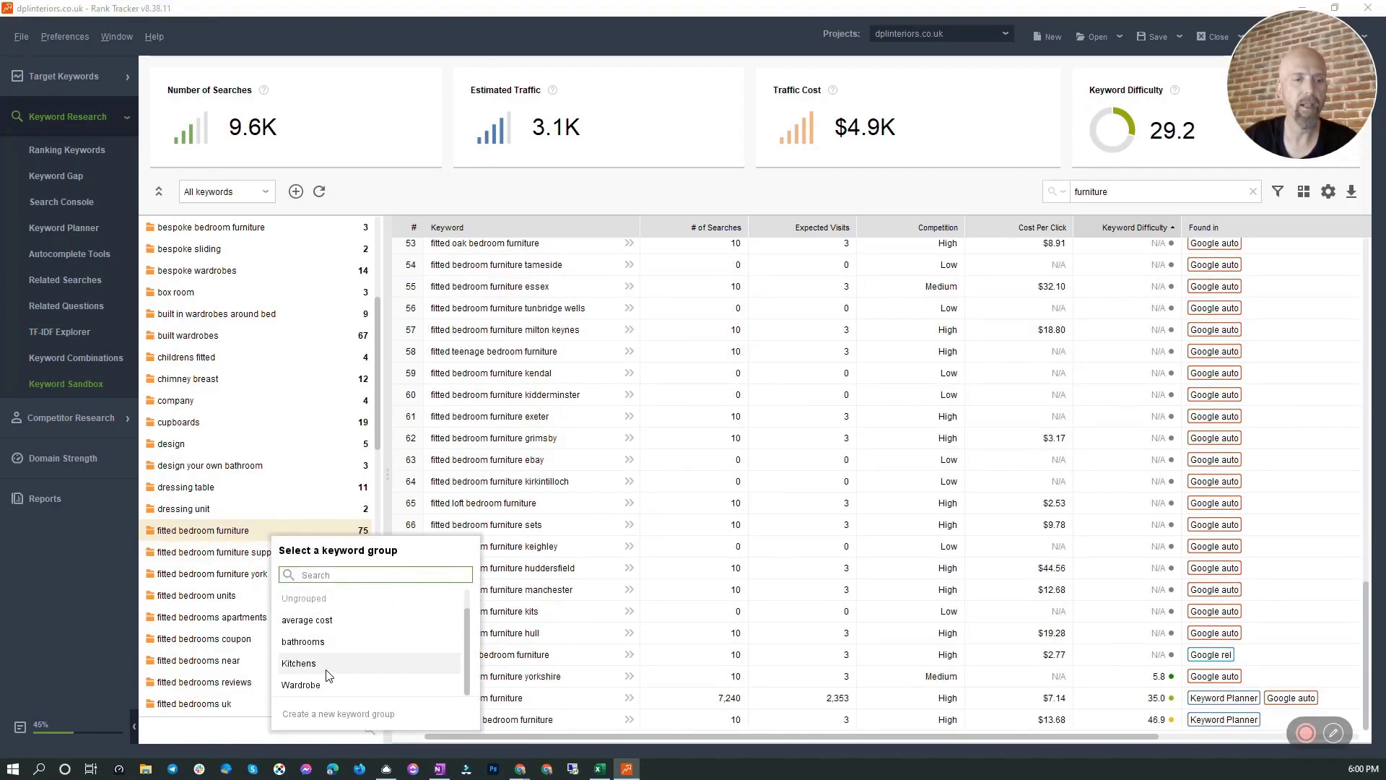
{"action": "left_click", "coordinate": [226, 534]}
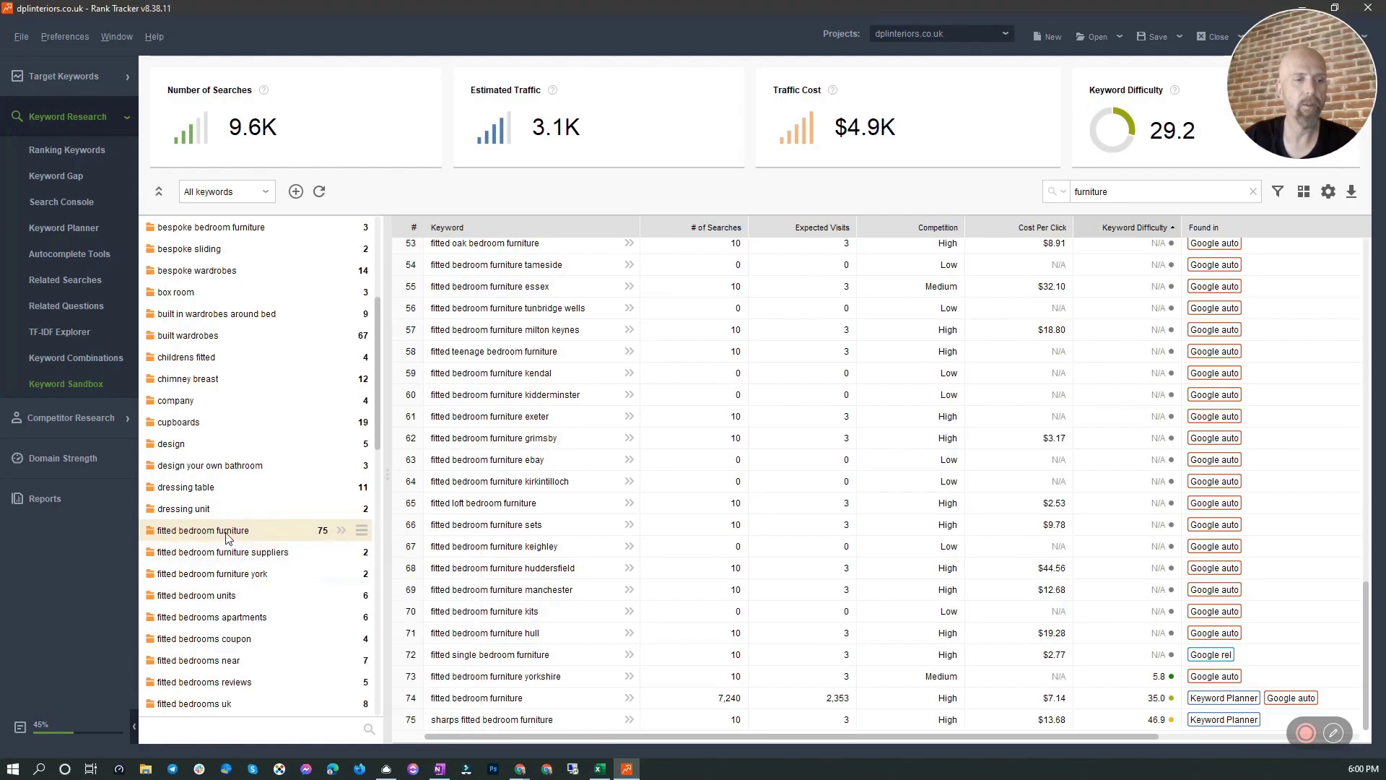
{"action": "right_click", "coordinate": [226, 537]}
{"action": "left_click", "coordinate": [330, 674]}
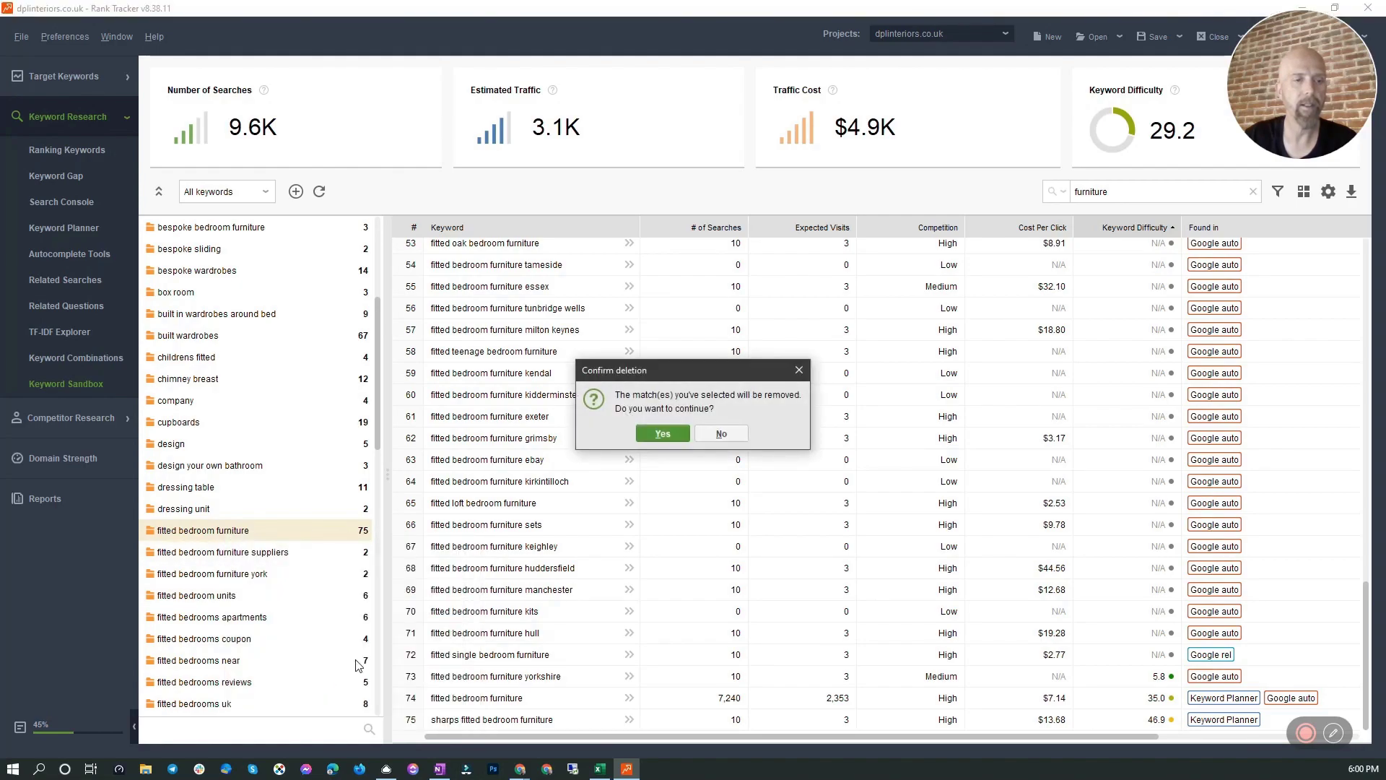
{"action": "left_click", "coordinate": [654, 431]}
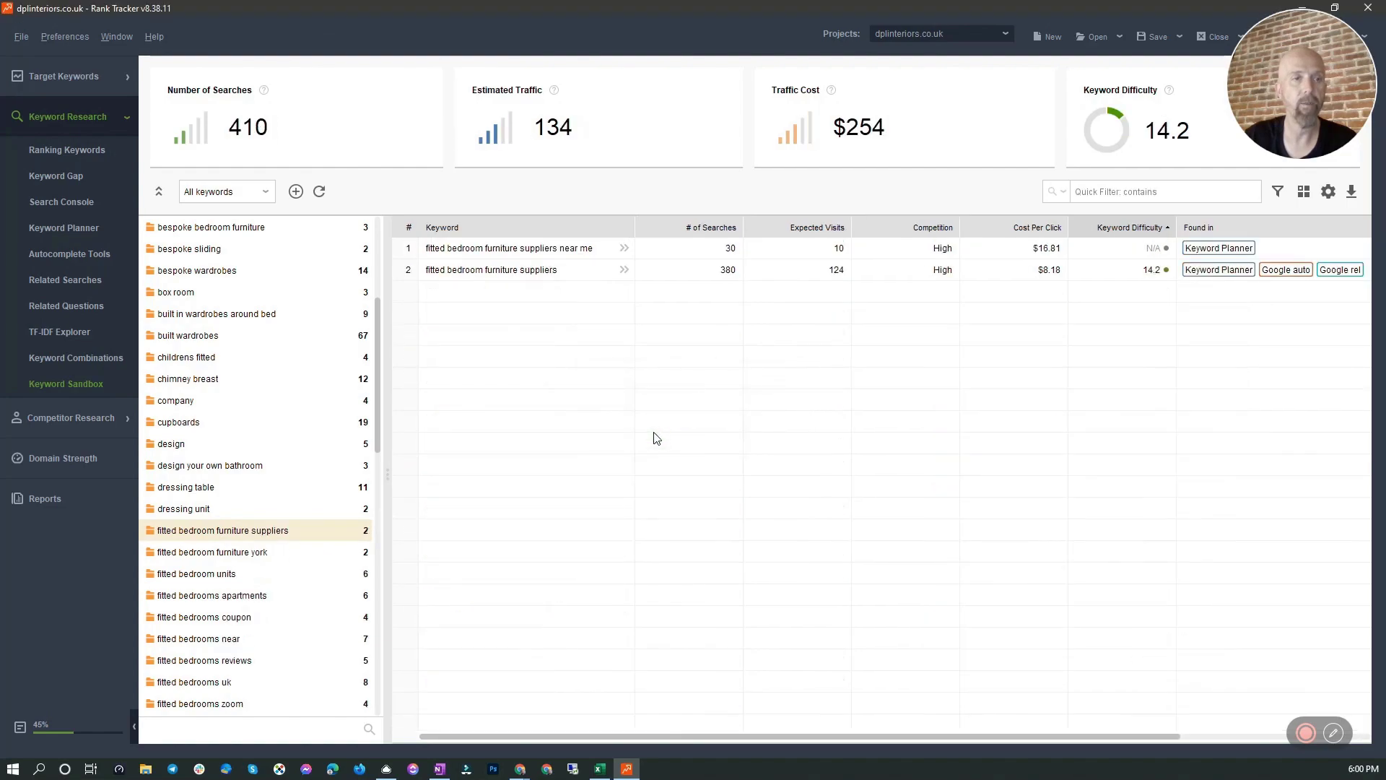
- Show the misspelled "fittted bedrooms" group, sort its keywords by number of searches, and delete the group with all its keywords
{"action": "scroll", "coordinate": [282, 538], "scroll_direction": "down", "scroll_amount": 6}
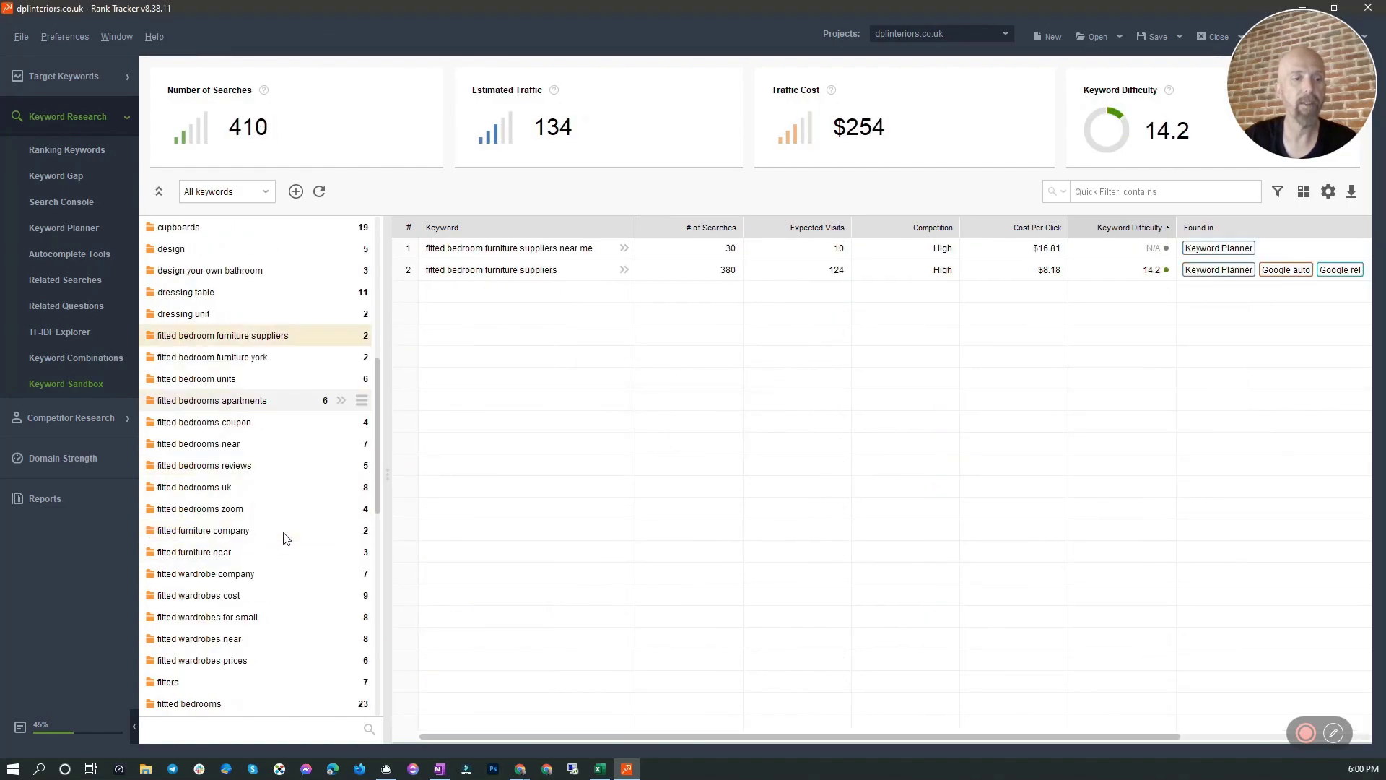
{"action": "left_click", "coordinate": [196, 510]}
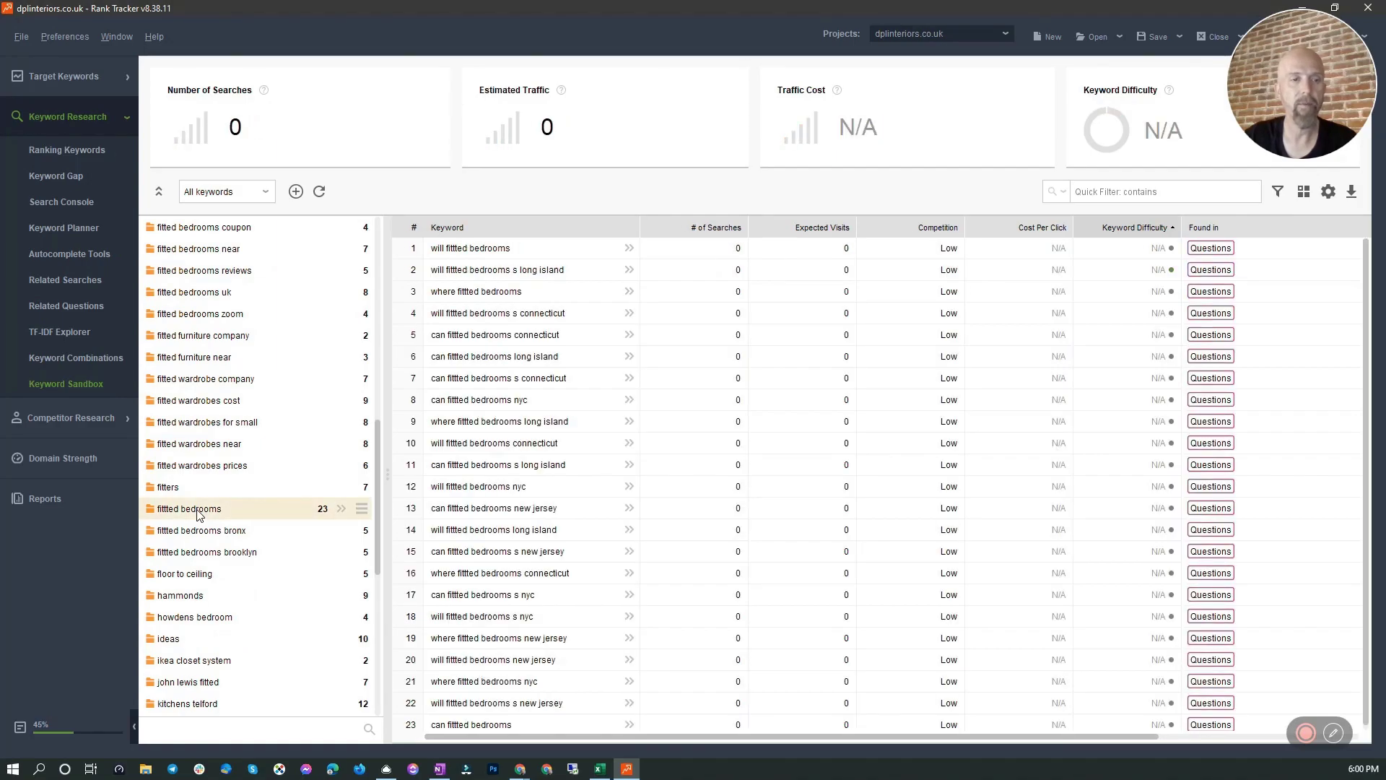
{"action": "left_click", "coordinate": [723, 229]}
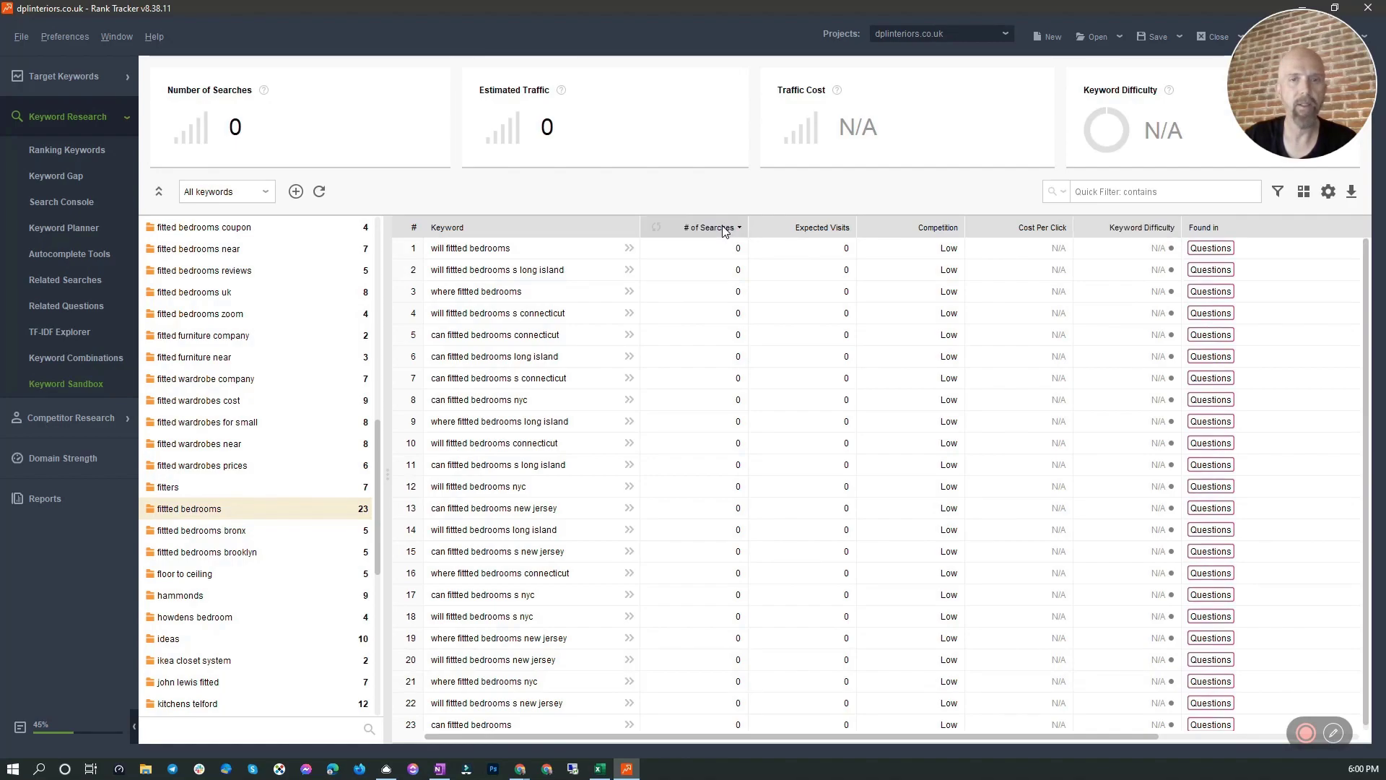
{"action": "left_click", "coordinate": [723, 229]}
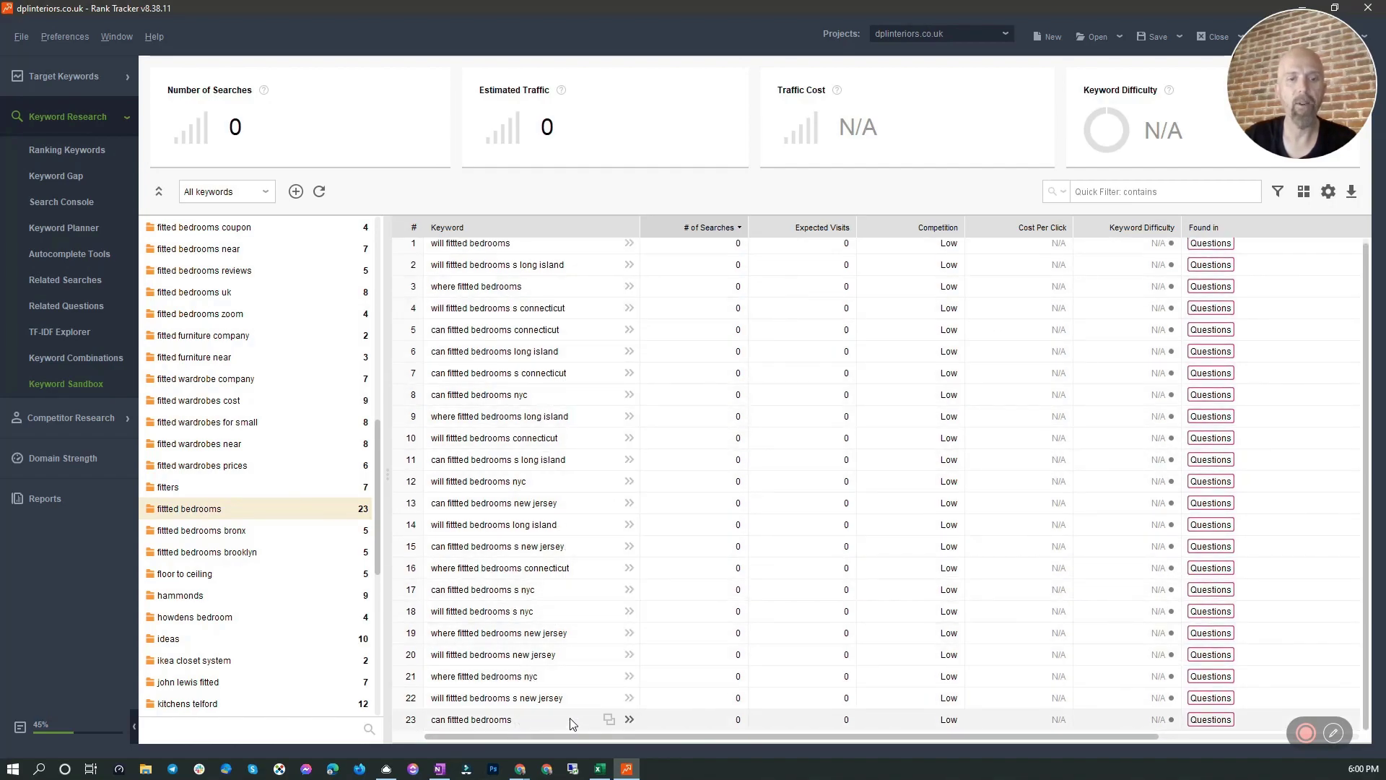
{"action": "scroll", "coordinate": [550, 380], "scroll_direction": "up", "scroll_amount": 1}
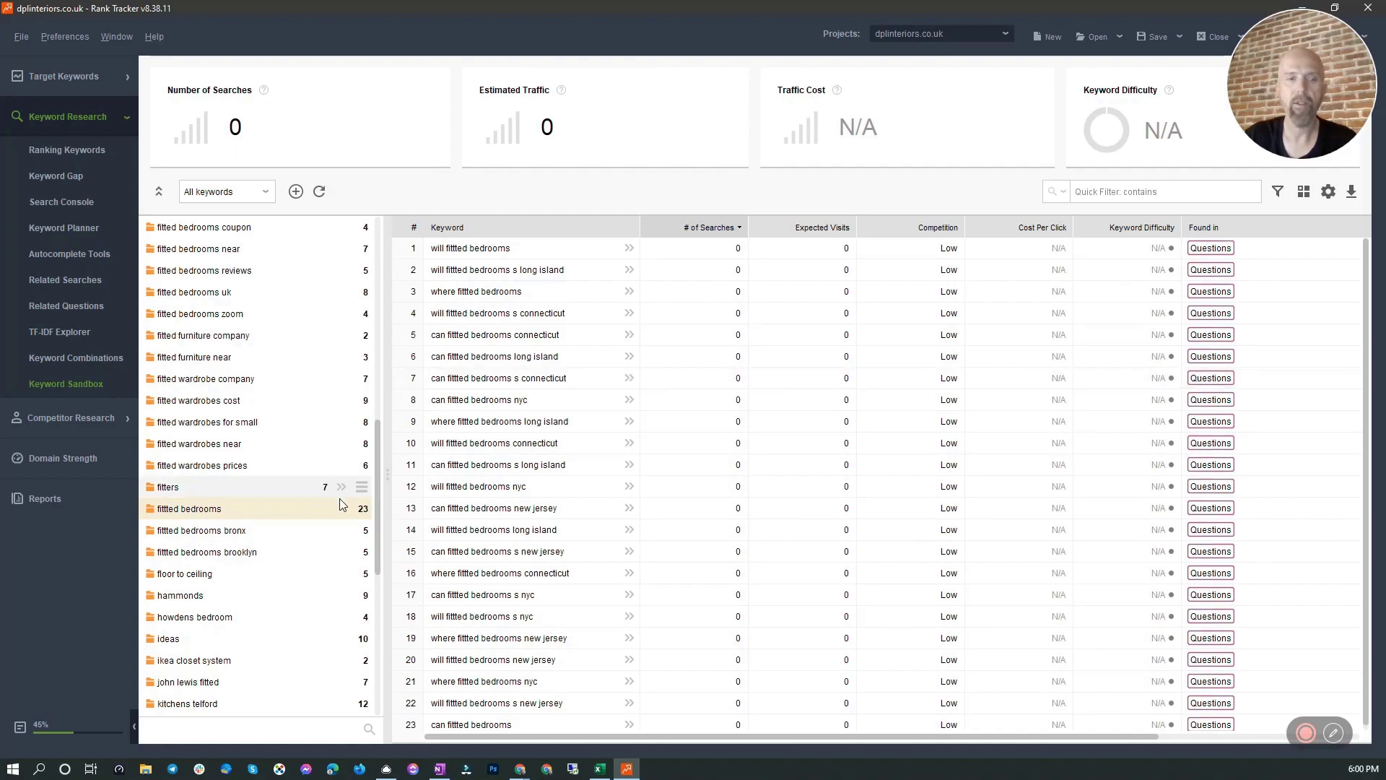
{"action": "right_click", "coordinate": [222, 516]}
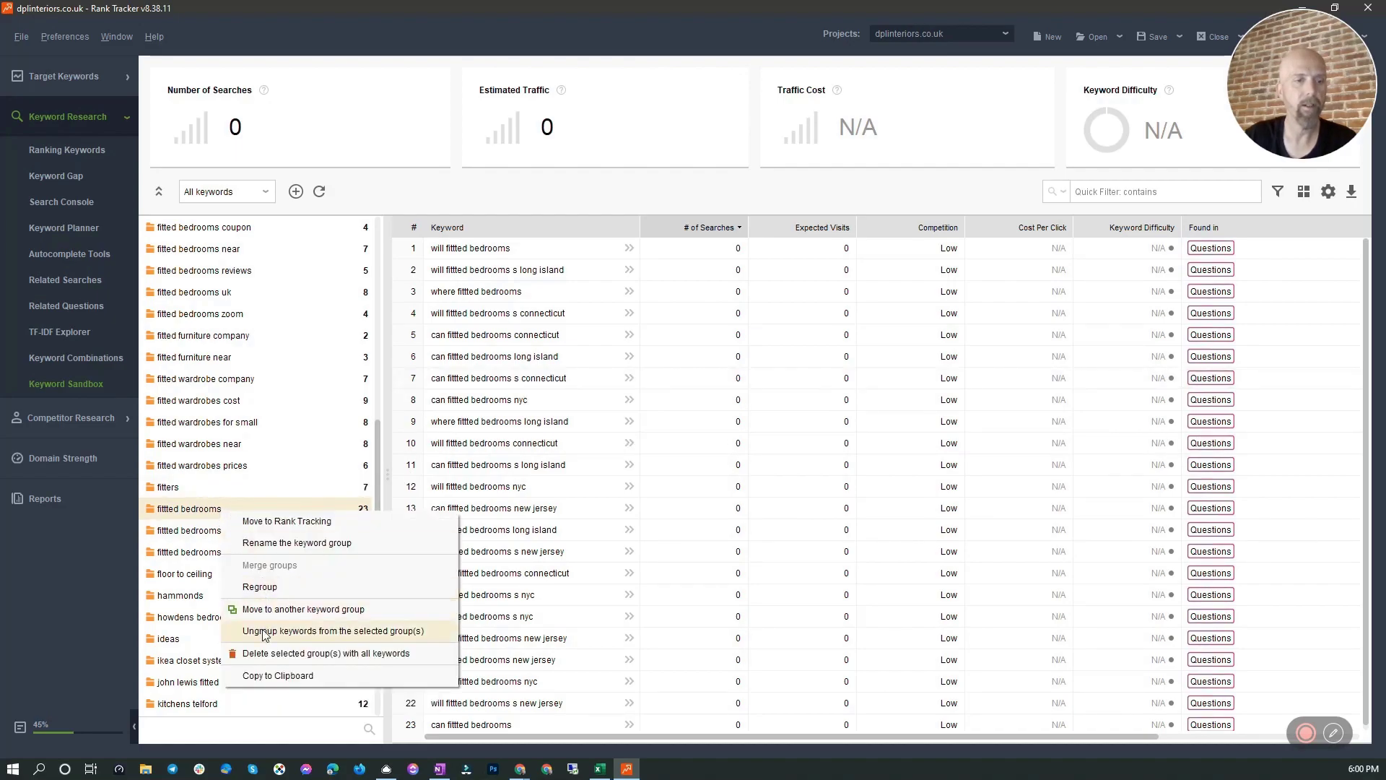
{"action": "left_click", "coordinate": [282, 653]}
{"action": "left_click", "coordinate": [661, 433]}
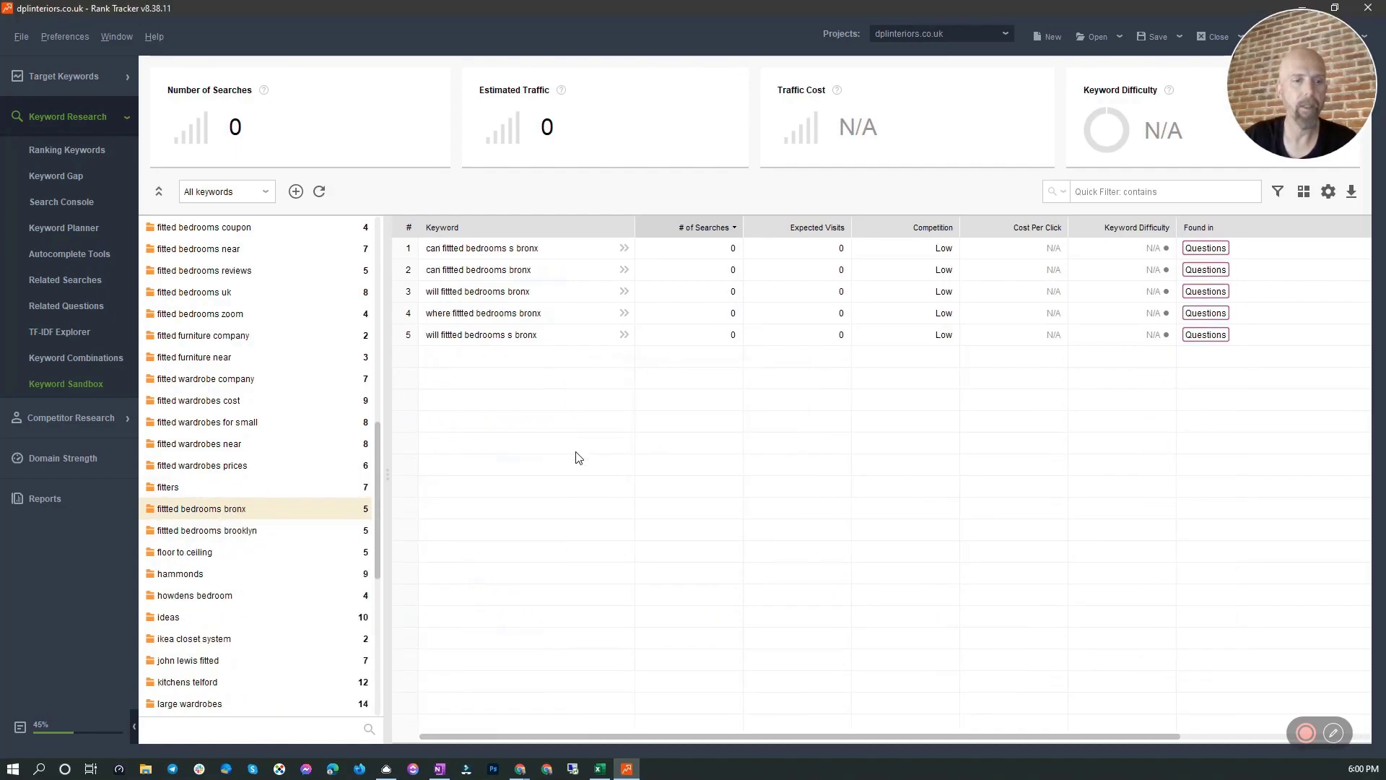
- Look through the remaining keyword groups and check the keywords in the sharps wardrobes group
{"action": "scroll", "coordinate": [246, 610], "scroll_direction": "down", "scroll_amount": 3}
{"action": "scroll", "coordinate": [246, 610], "scroll_direction": "down", "scroll_amount": 2}
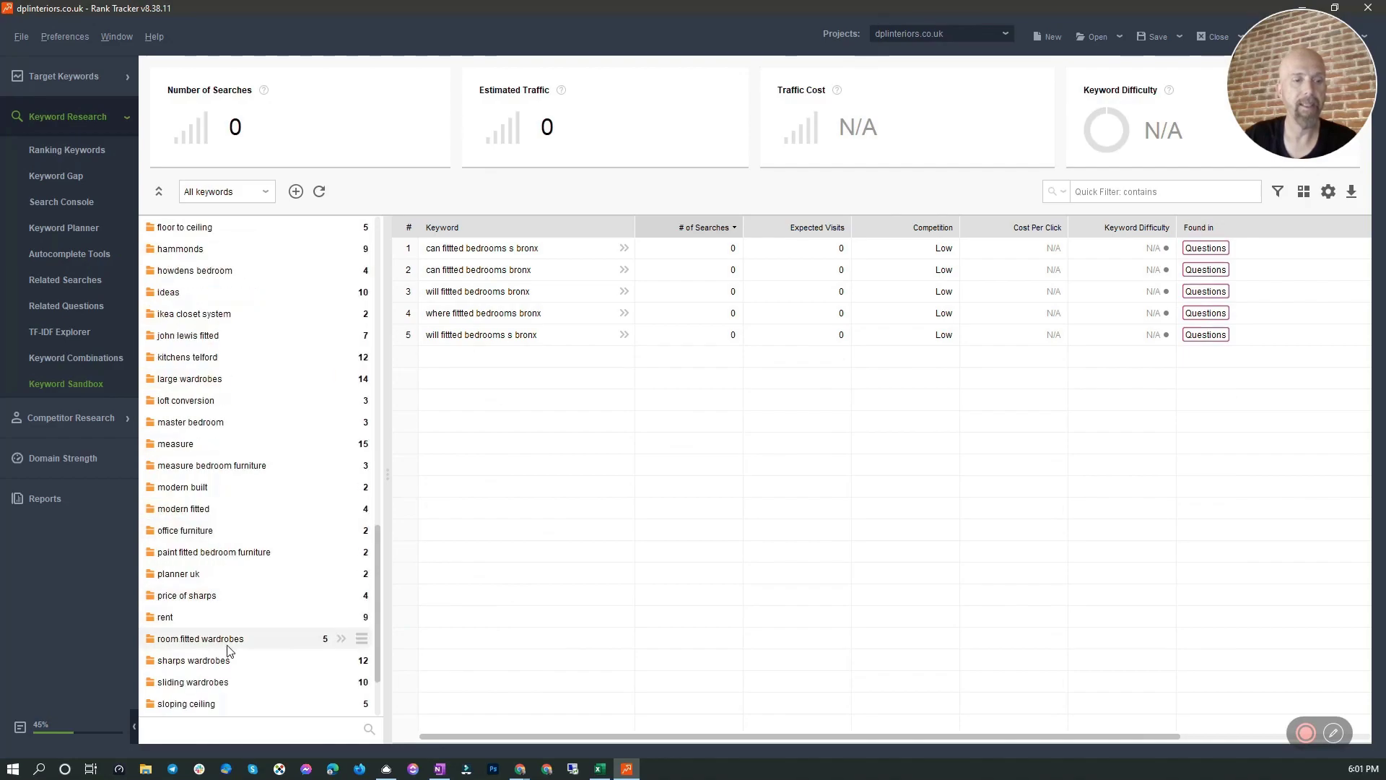
{"action": "left_click", "coordinate": [209, 662]}
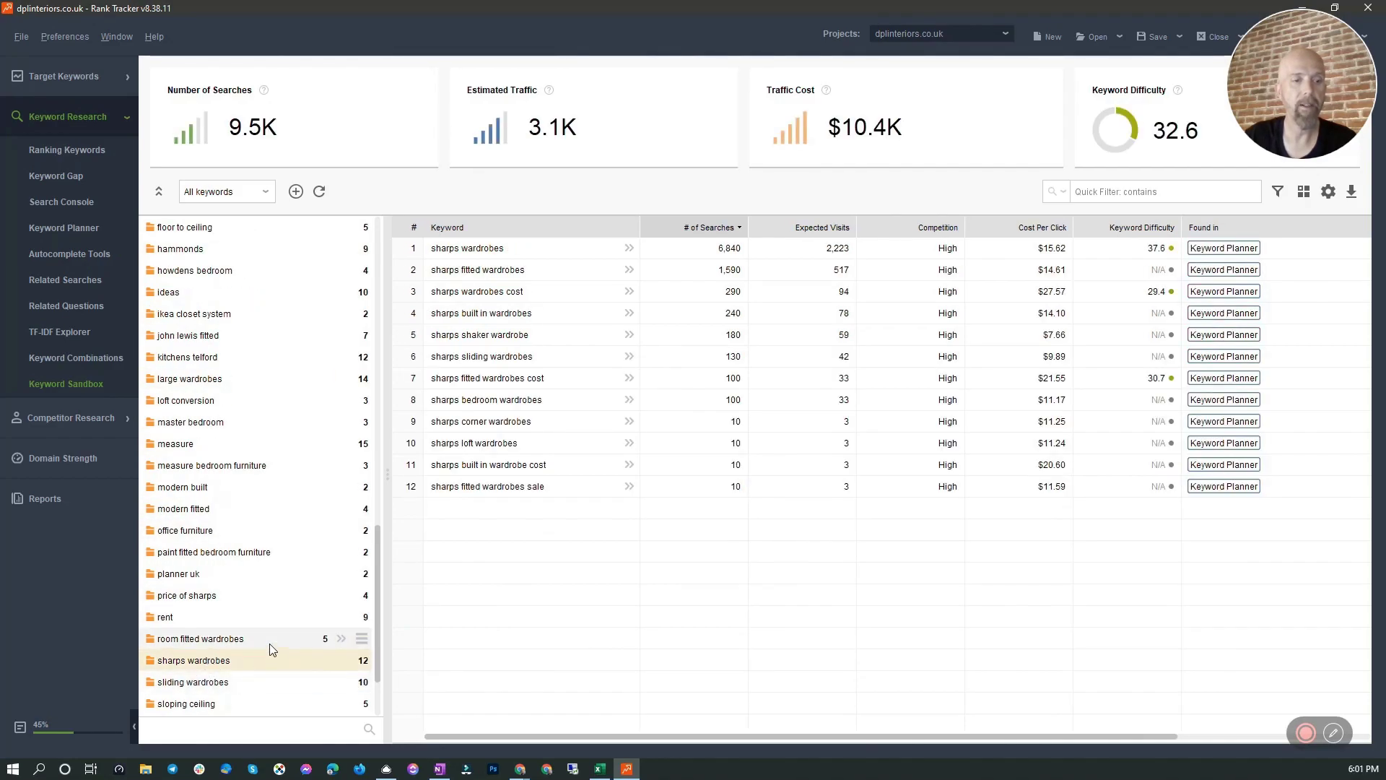
{"action": "scroll", "coordinate": [216, 664], "scroll_direction": "down", "scroll_amount": 2}
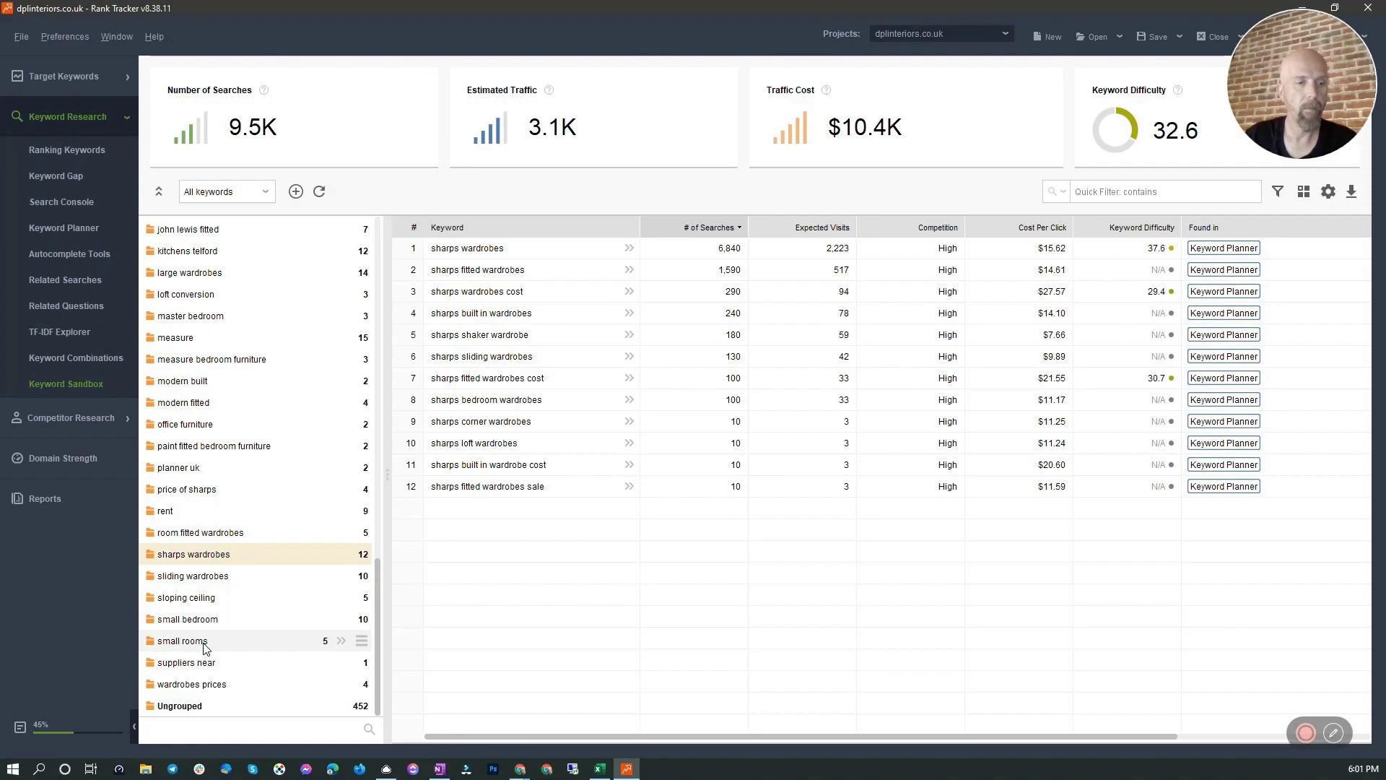
{"action": "scroll", "coordinate": [230, 589], "scroll_direction": "up", "scroll_amount": 1}
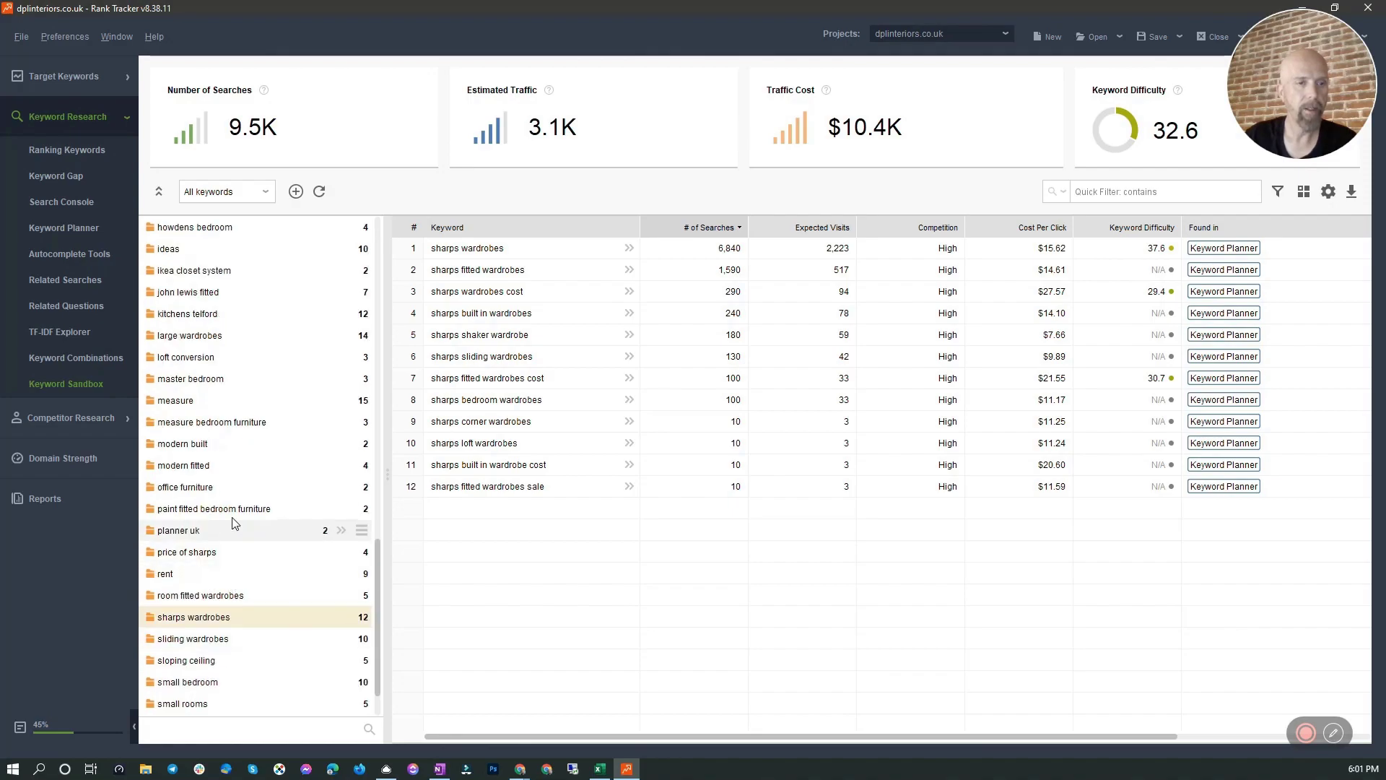
- Examine each keyword in the master bedroom group, including the source it was found in
{"action": "left_click", "coordinate": [223, 389]}
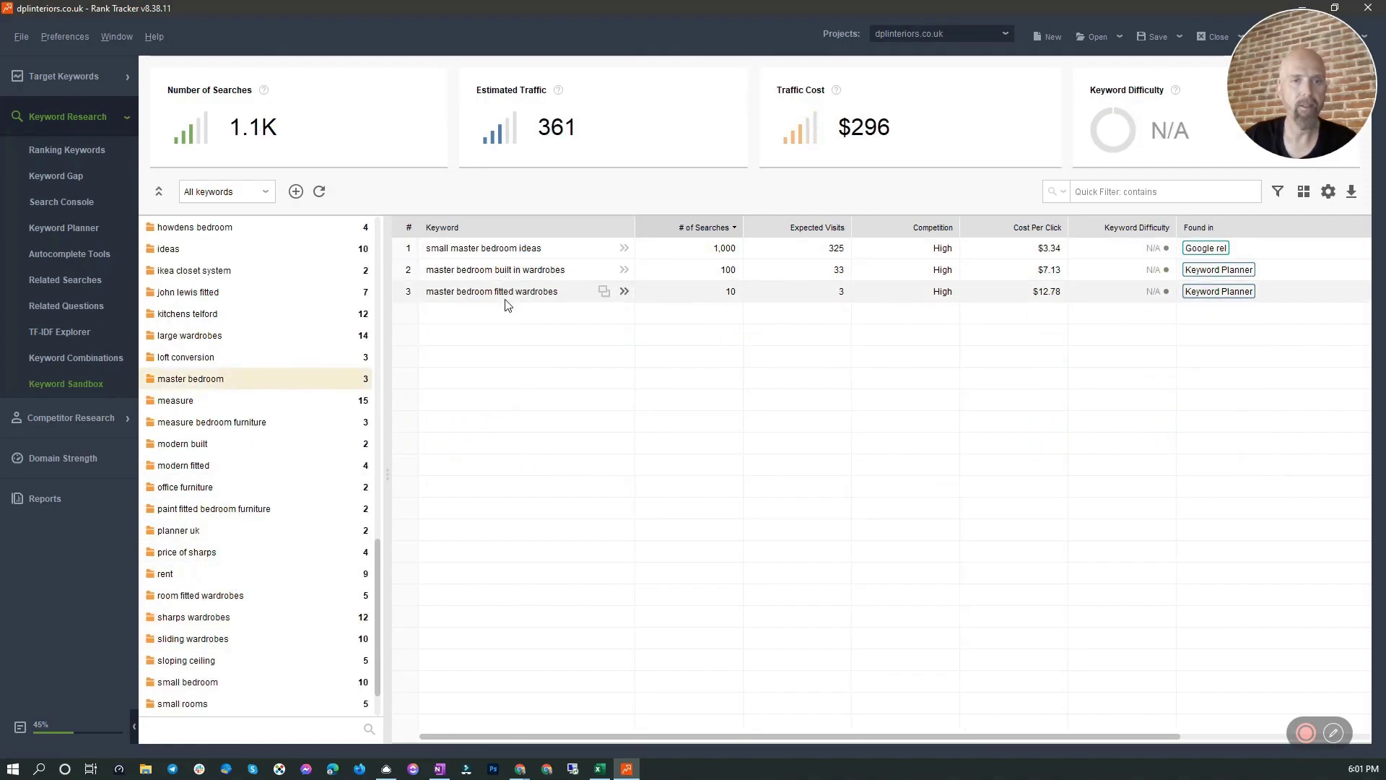
{"action": "left_click", "coordinate": [635, 253]}
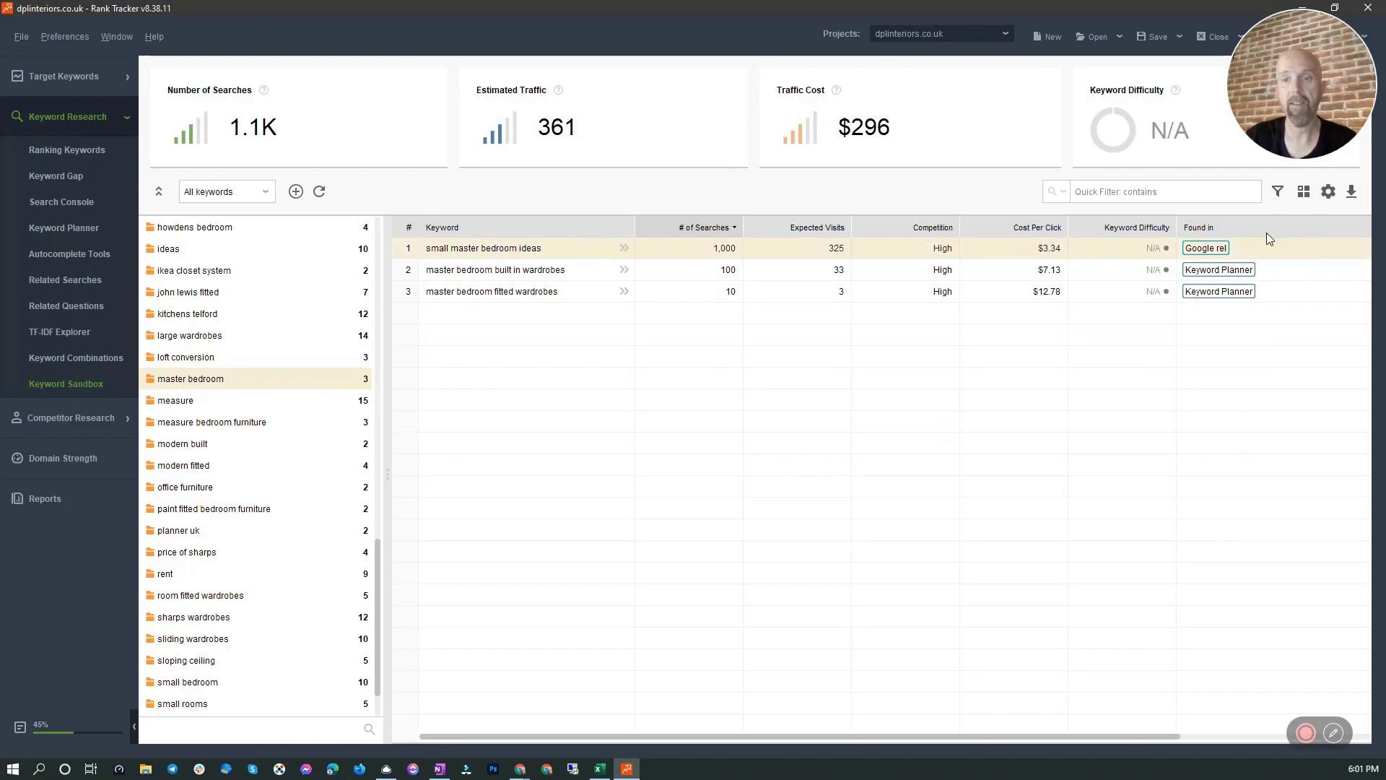
{"action": "left_click", "coordinate": [474, 275]}
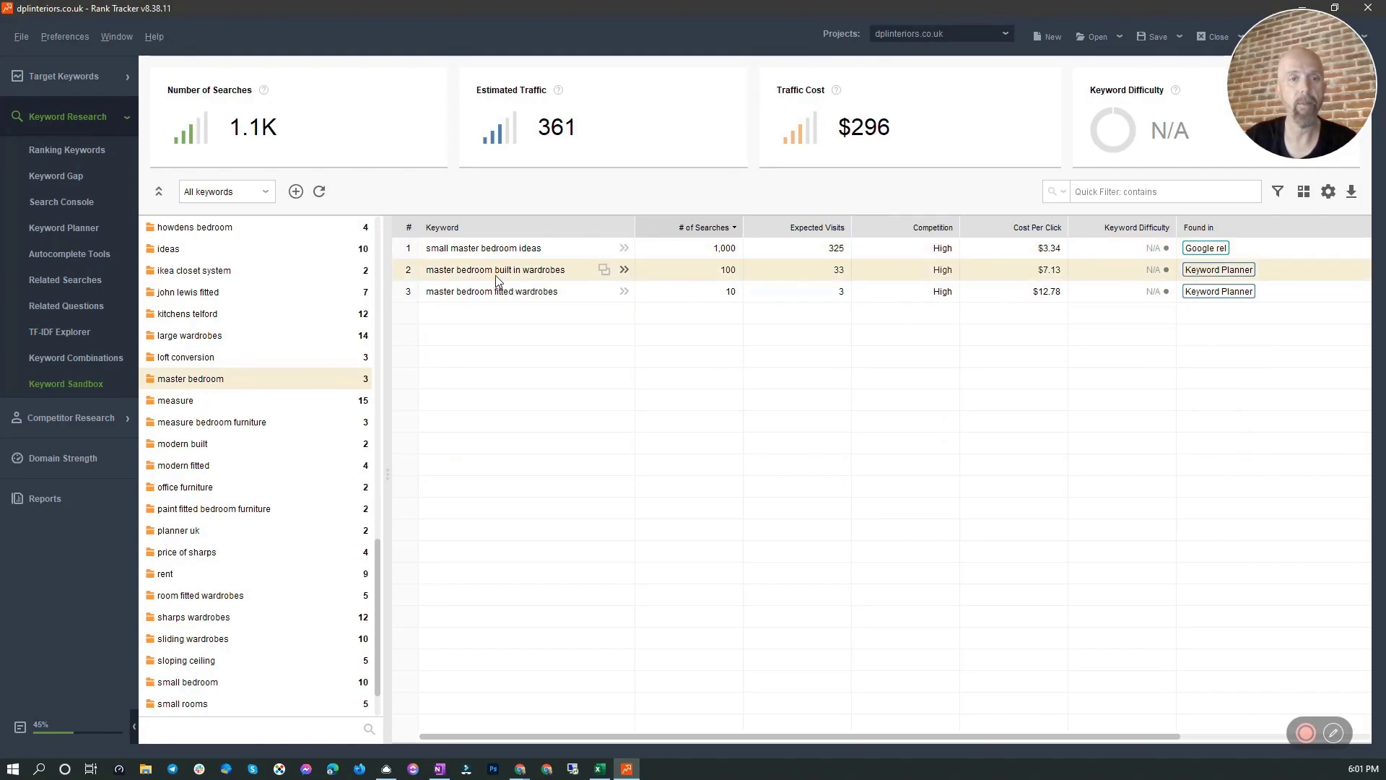
{"action": "left_click", "coordinate": [538, 298]}
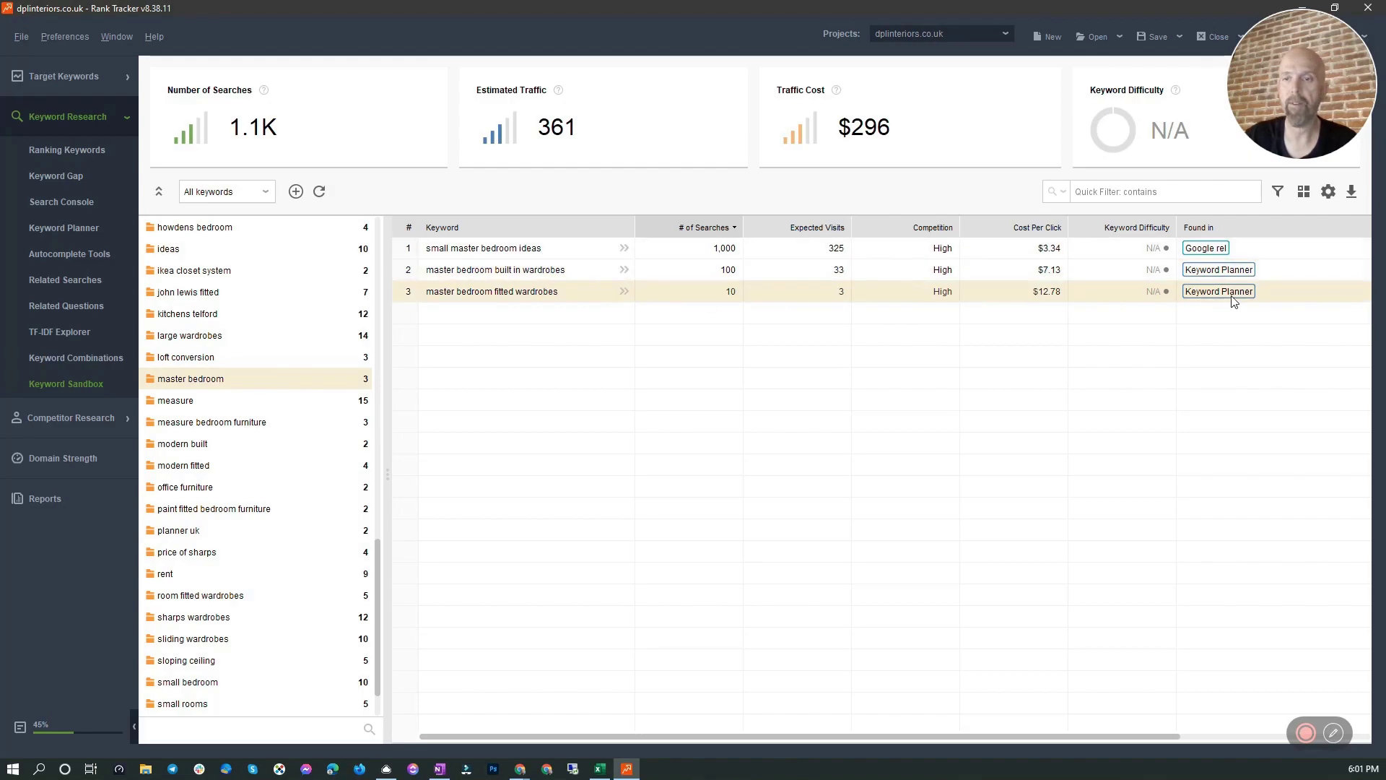
- Move all three master bedroom keywords to Rank Tracking in a new keyword group named "bedrooms"
{"action": "left_click", "coordinate": [532, 248]}
{"action": "left_click", "coordinate": [534, 296], "text": "shift"}
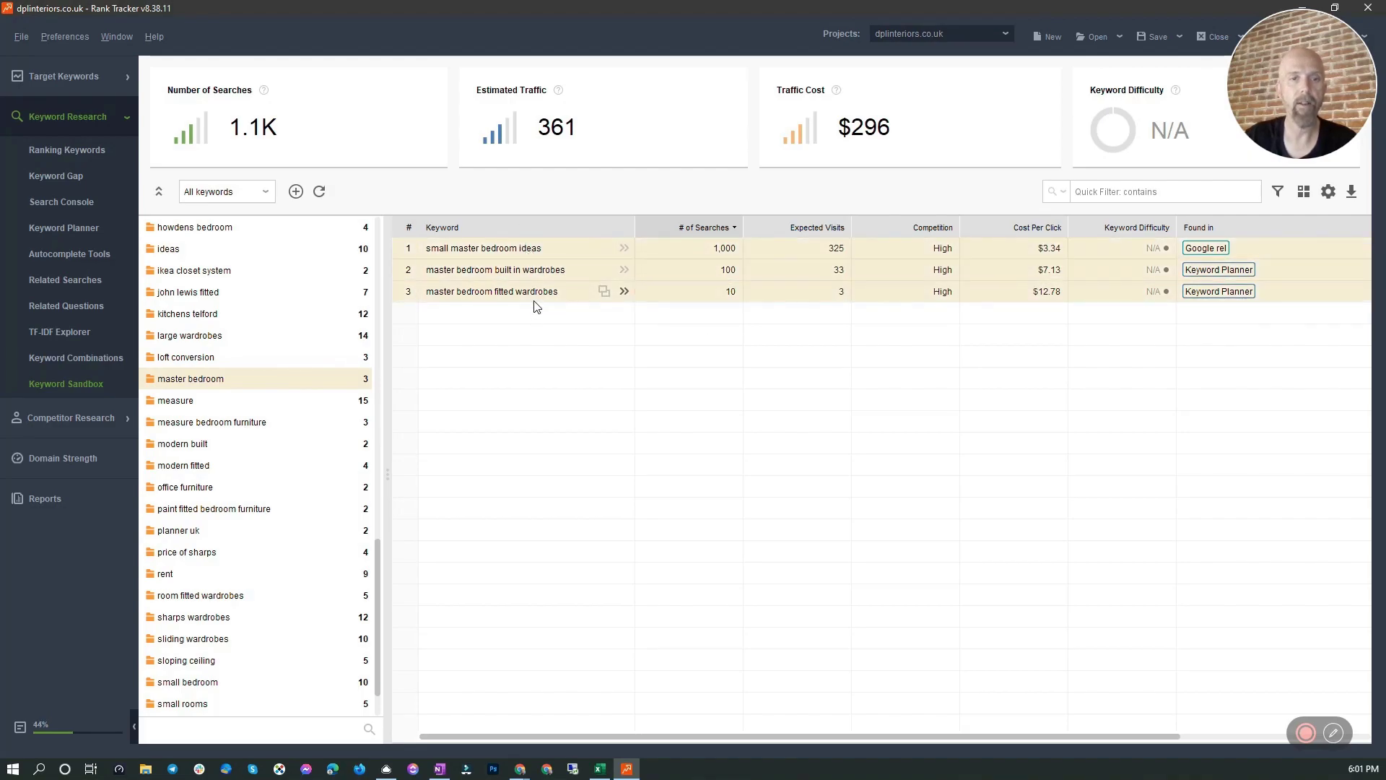
{"action": "right_click", "coordinate": [536, 305]}
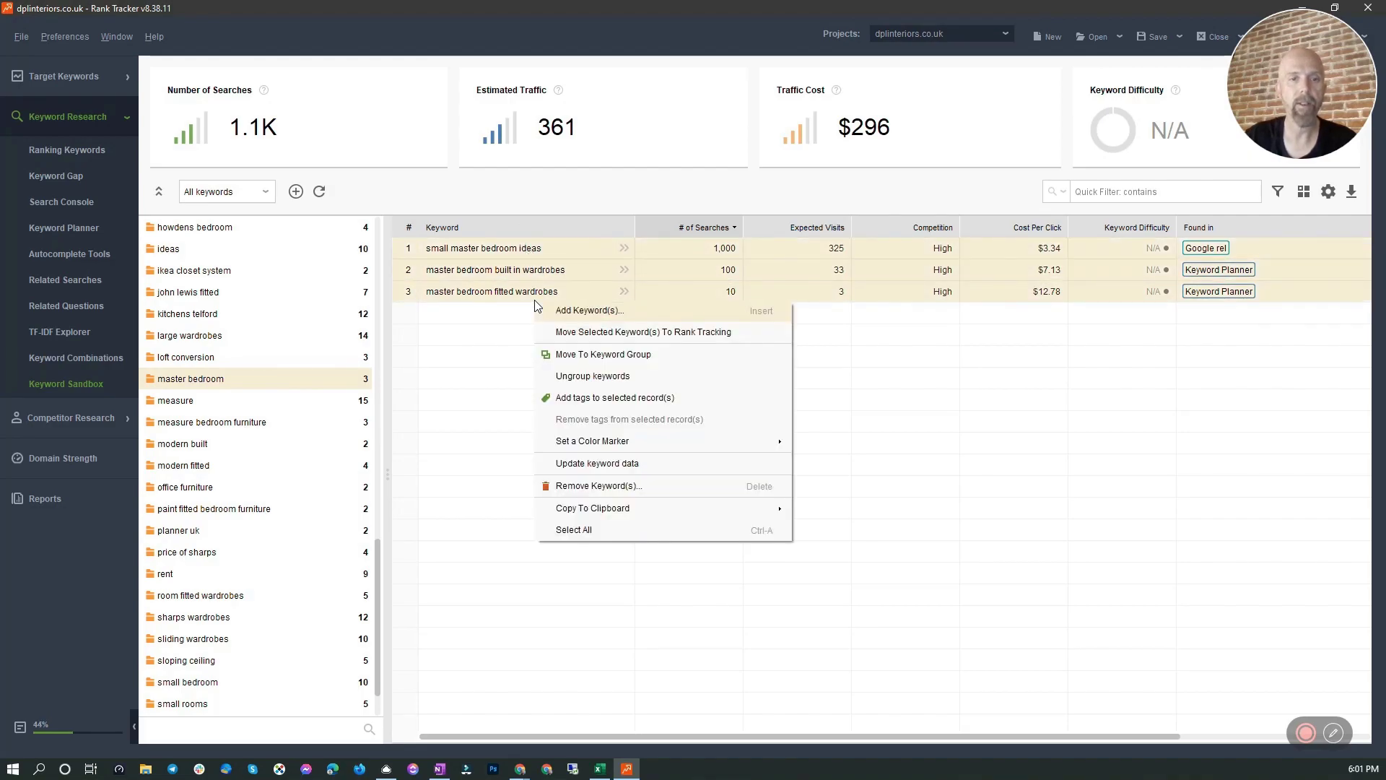
{"action": "left_click", "coordinate": [614, 332]}
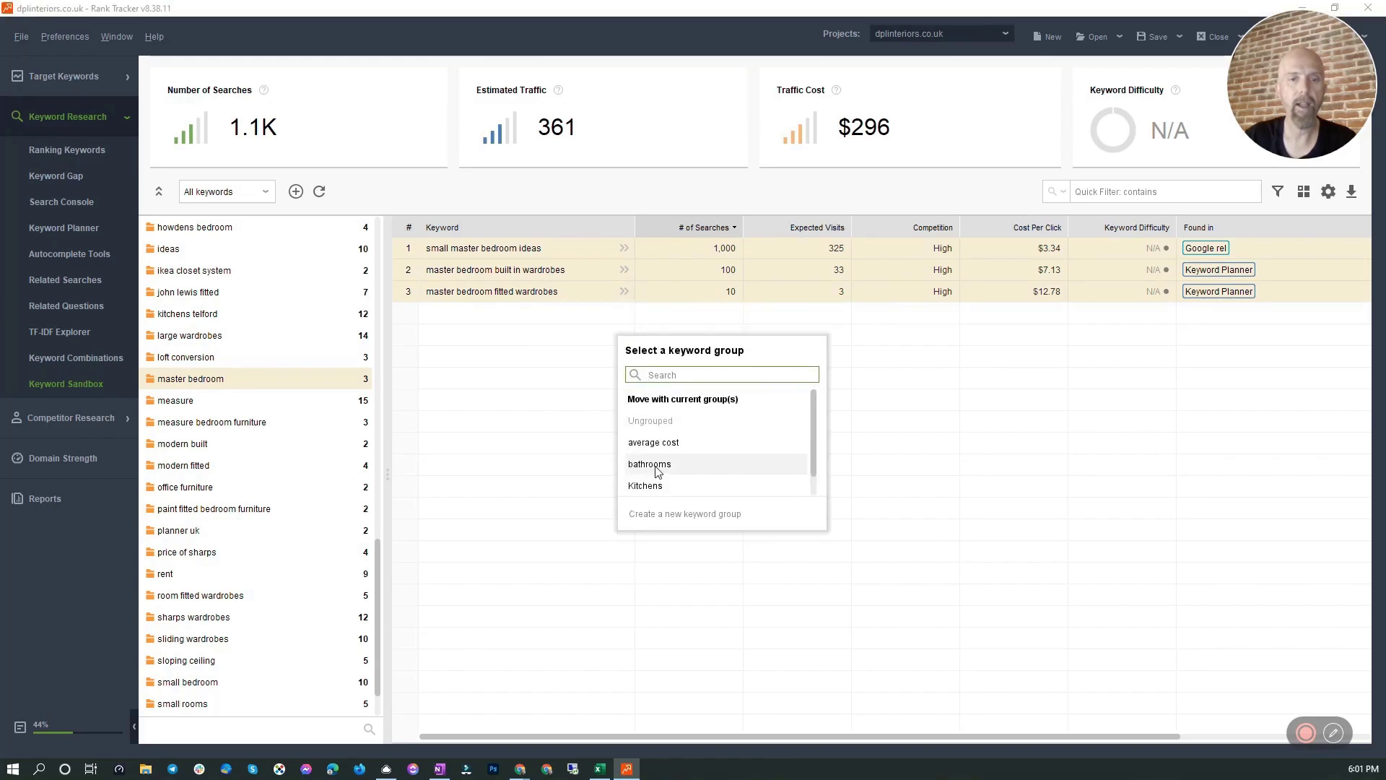
{"action": "left_click", "coordinate": [660, 513]}
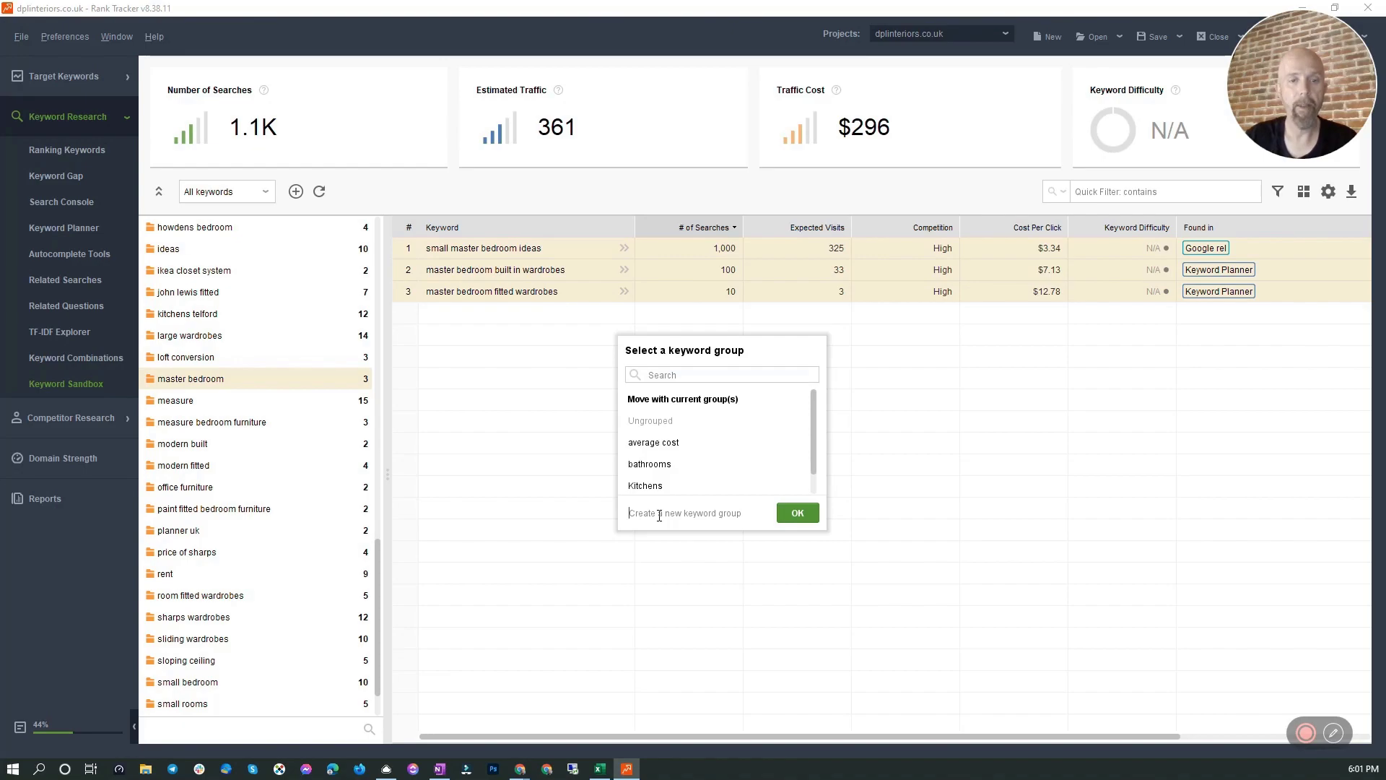
{"action": "type", "text": "bedrooms"}
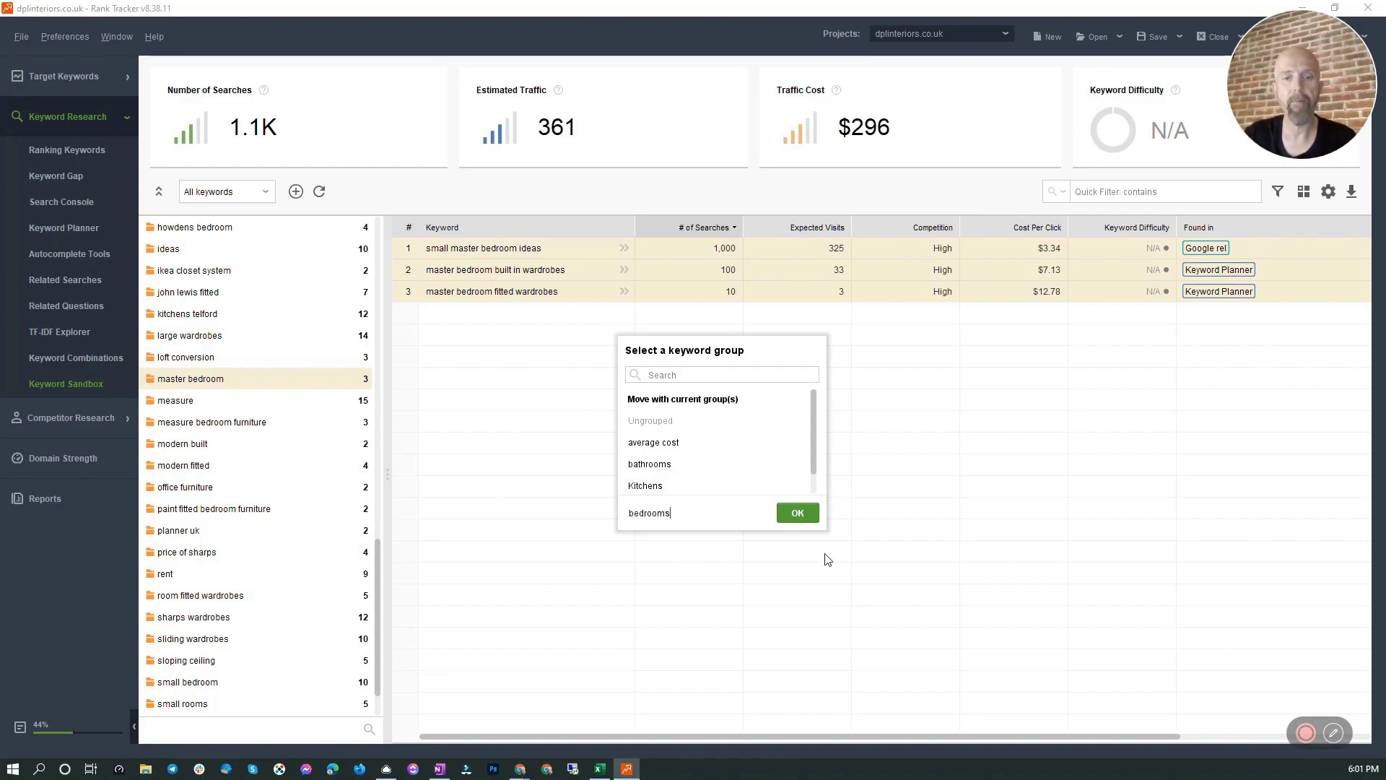
{"action": "left_click", "coordinate": [807, 517]}
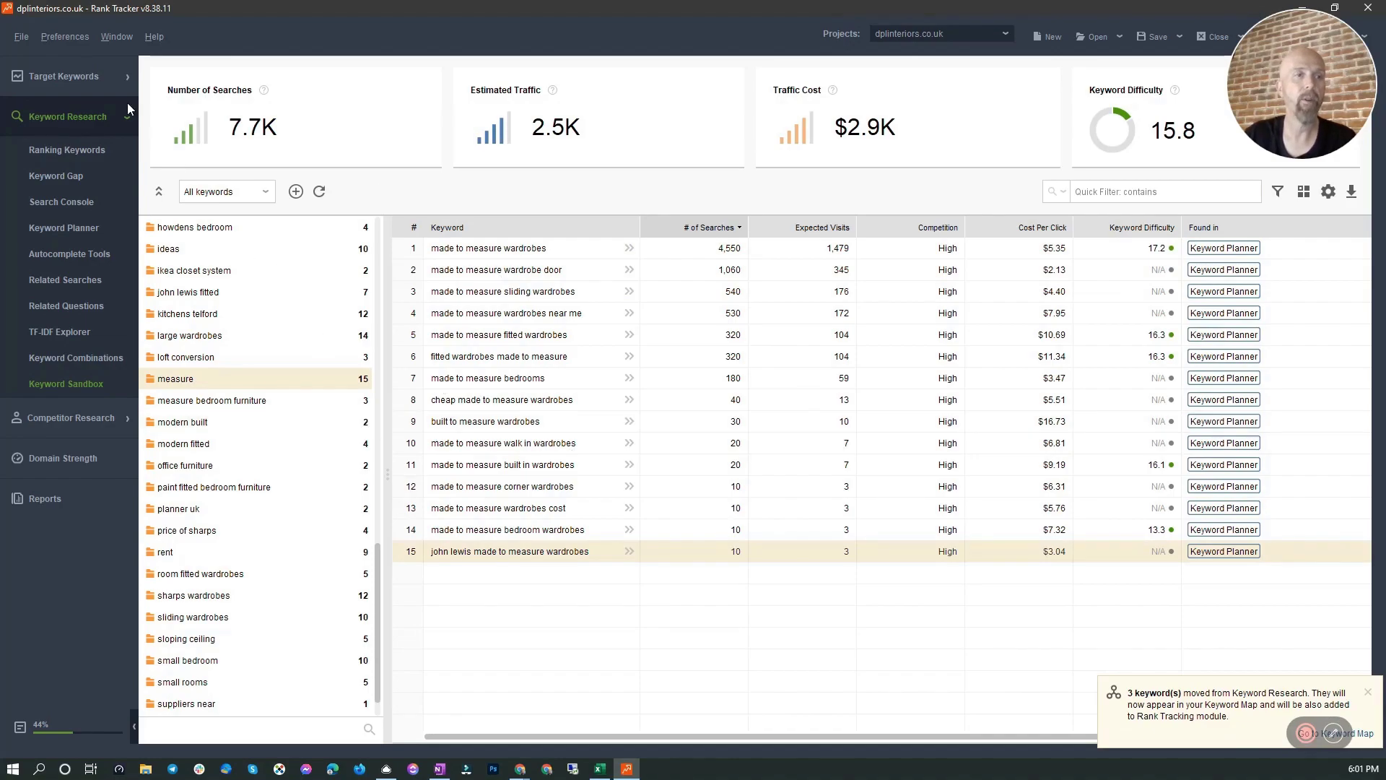
- Check the Wardrobe group in the Keyword Map under Target Keywords, looking at searches and competition for its keywords
{"action": "left_click", "coordinate": [70, 75]}
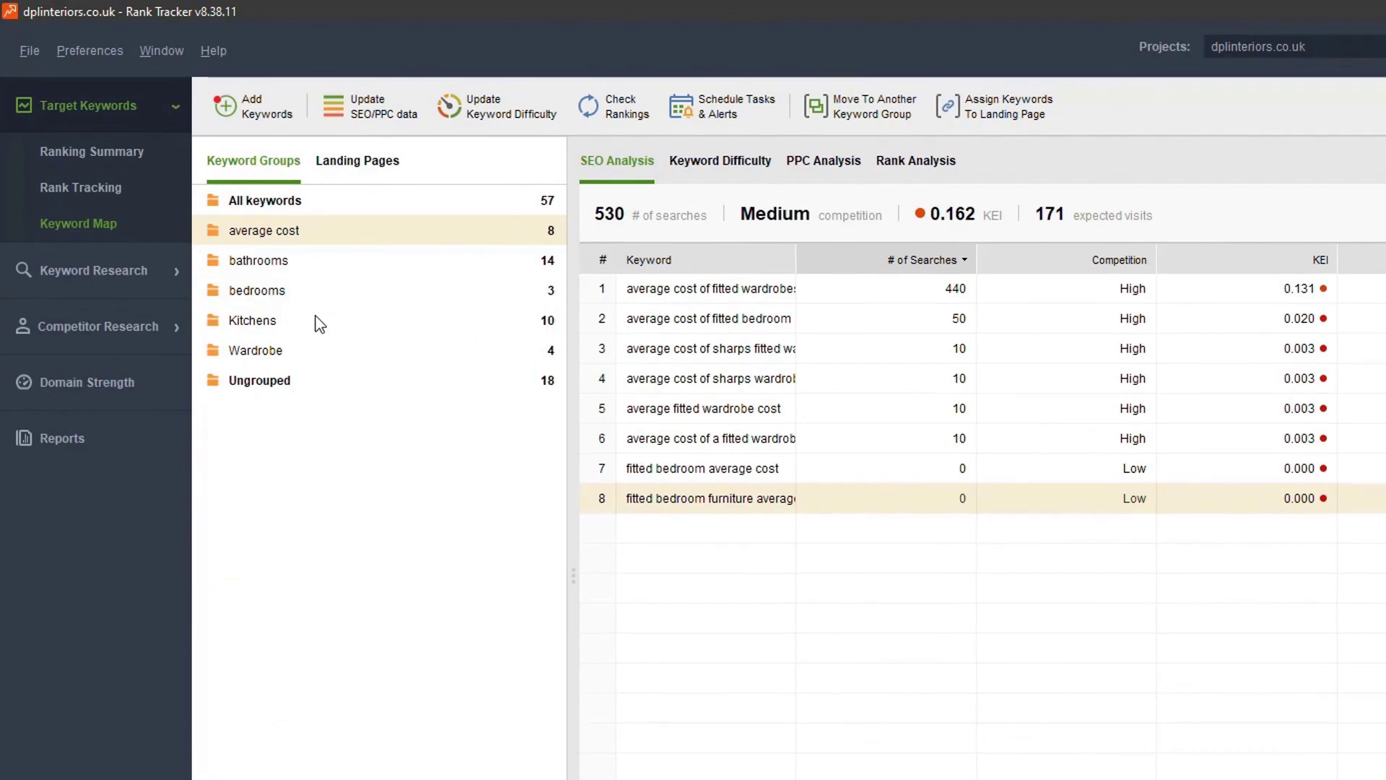
{"action": "left_click", "coordinate": [272, 352]}
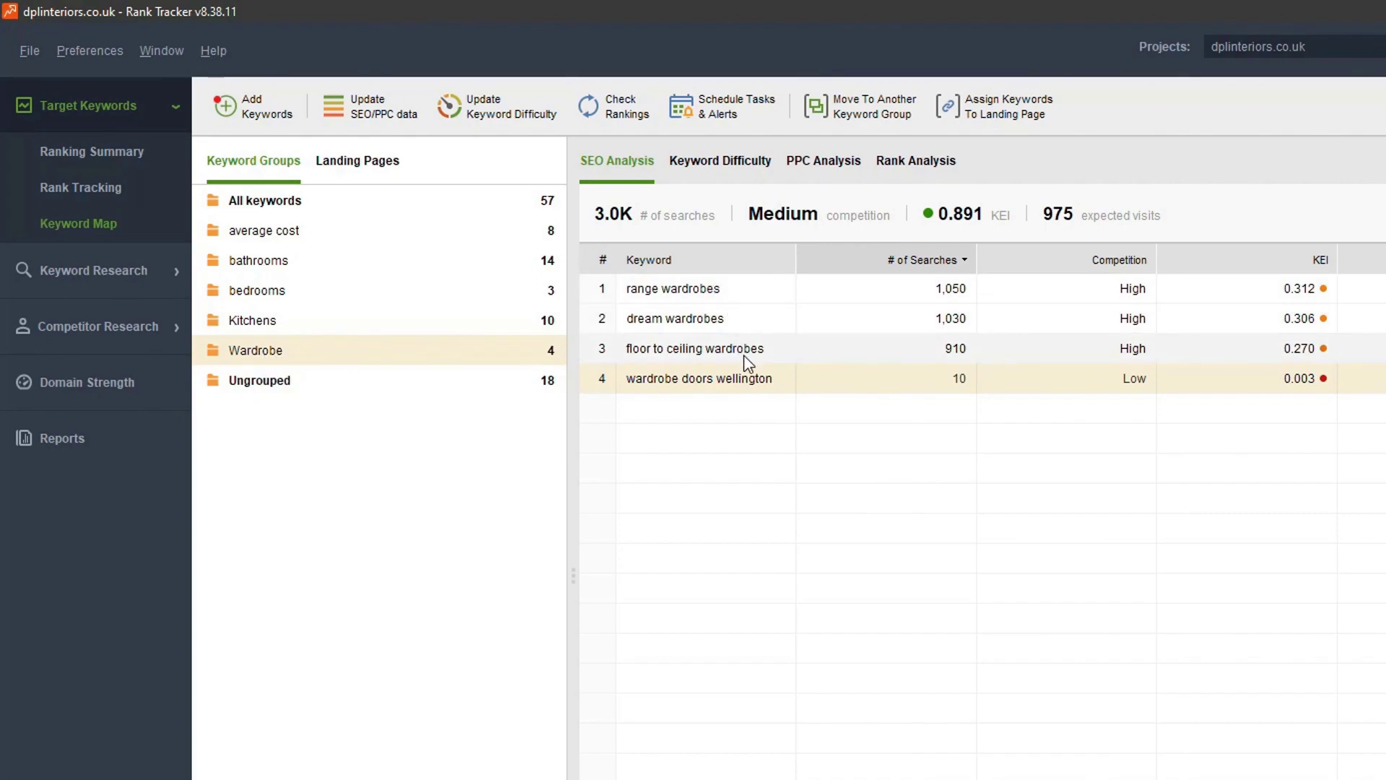
{"action": "left_click", "coordinate": [847, 292]}
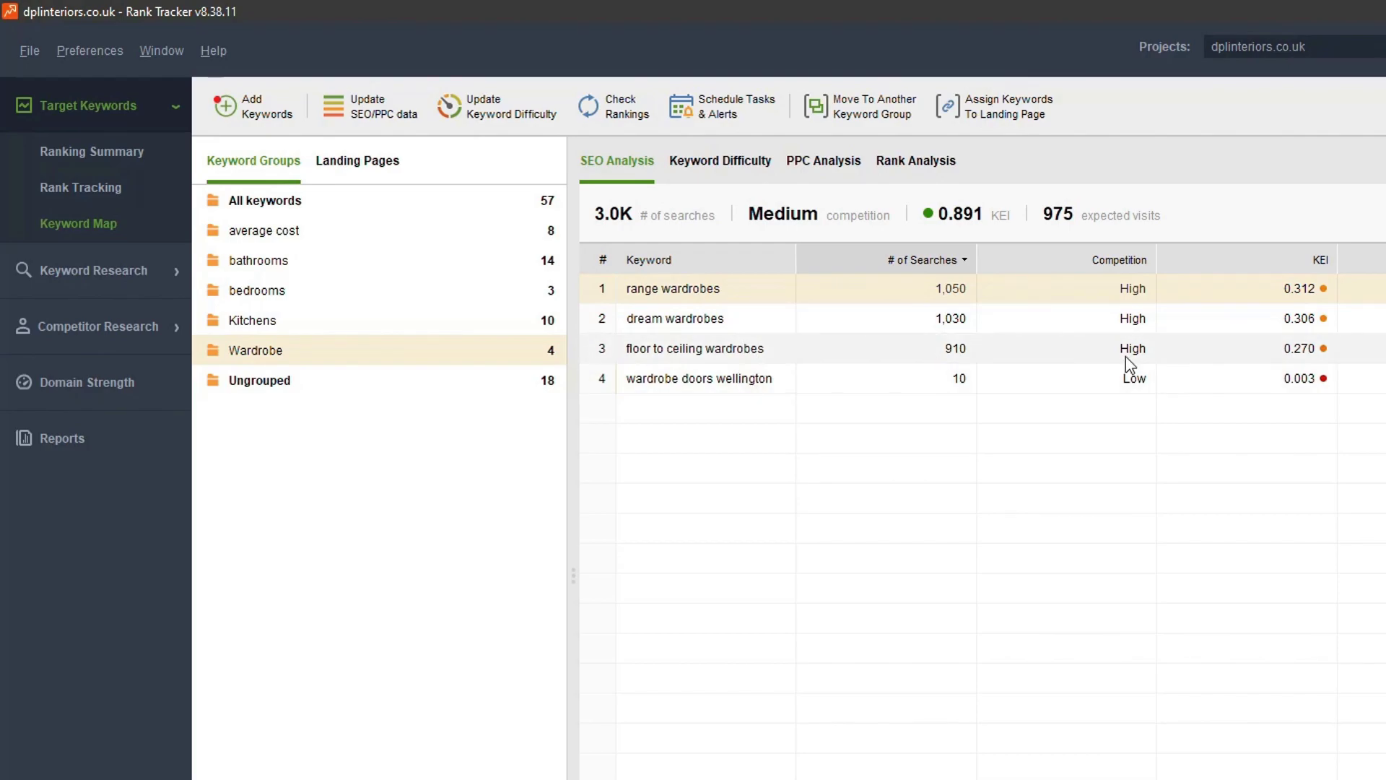
{"action": "left_click", "coordinate": [698, 352]}
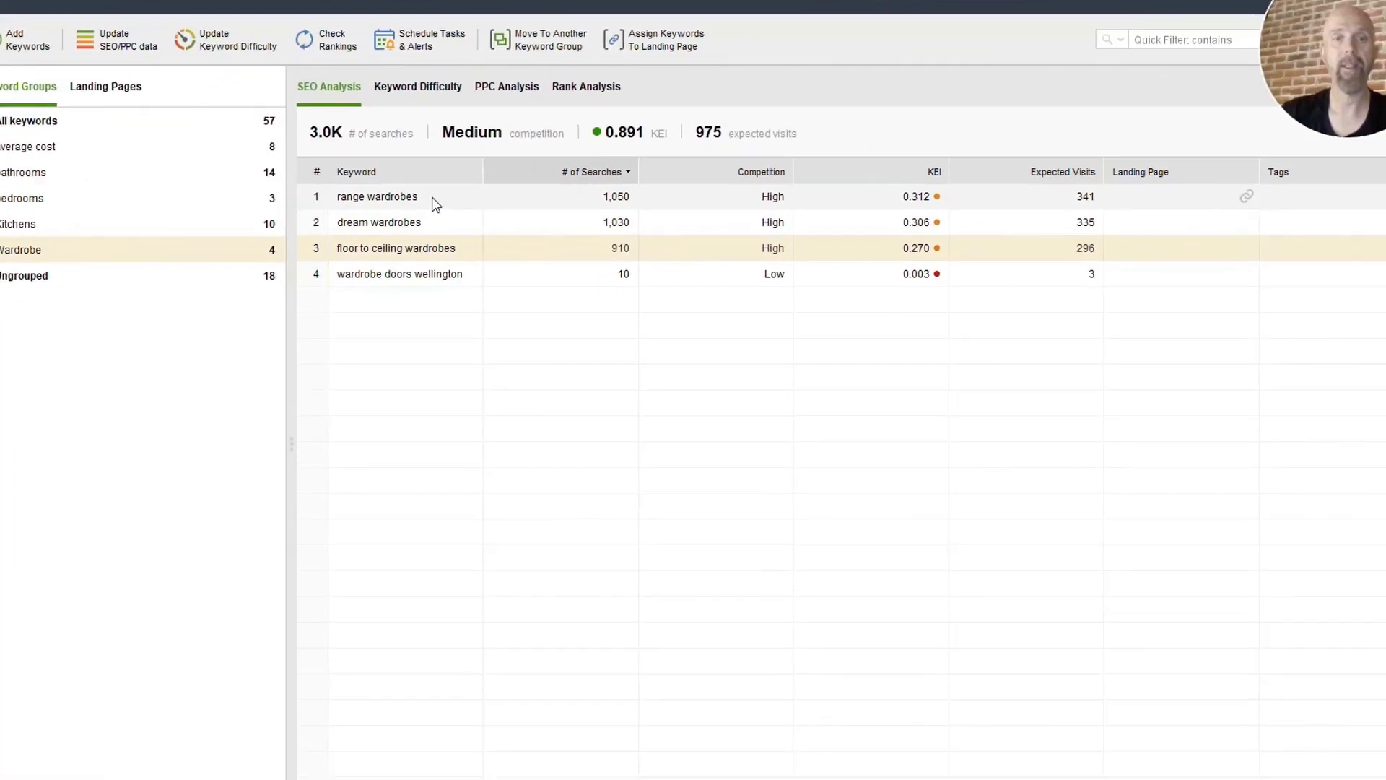
{"action": "left_click", "coordinate": [433, 202]}
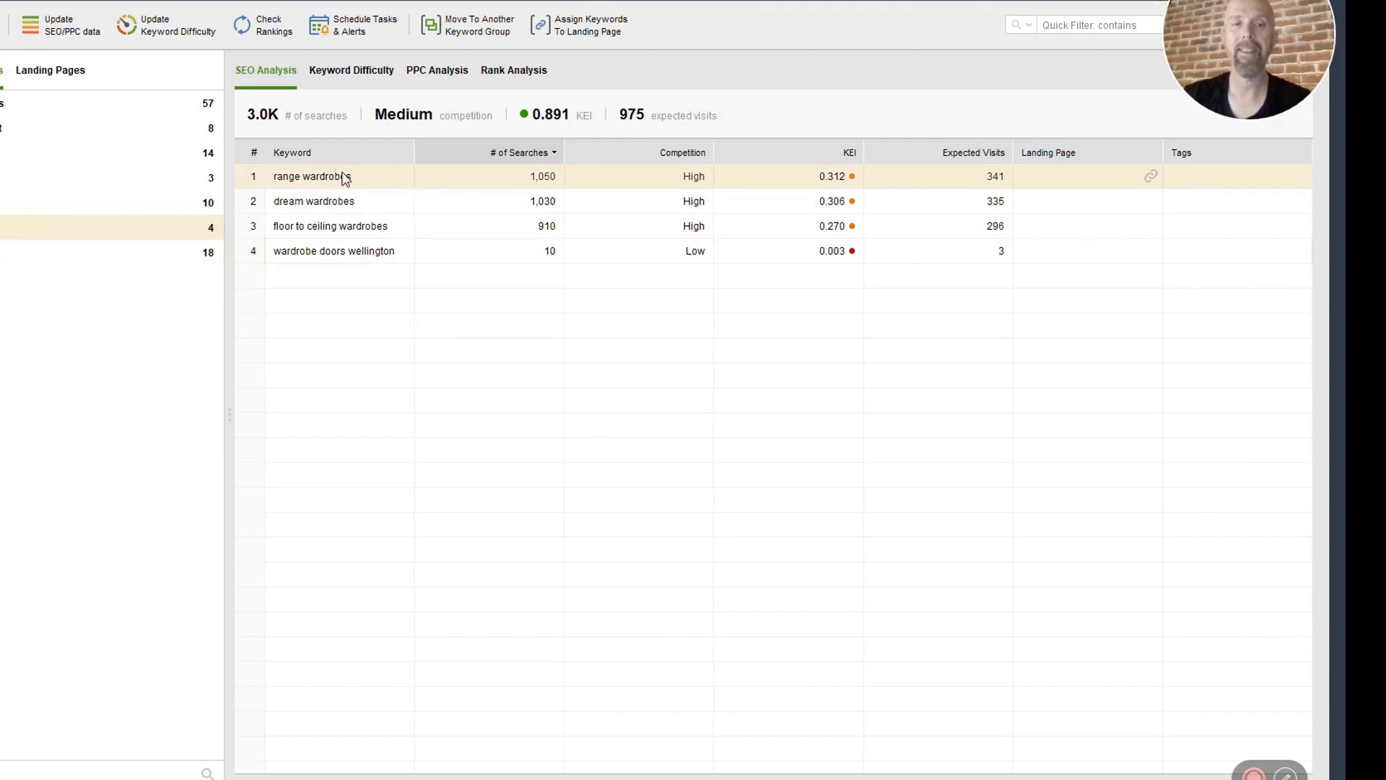
- Compare the Wardrobe group's SEO analysis with its keyword difficulty, and review the ranking pages for "range wardrobes"
{"action": "left_click", "coordinate": [374, 79]}
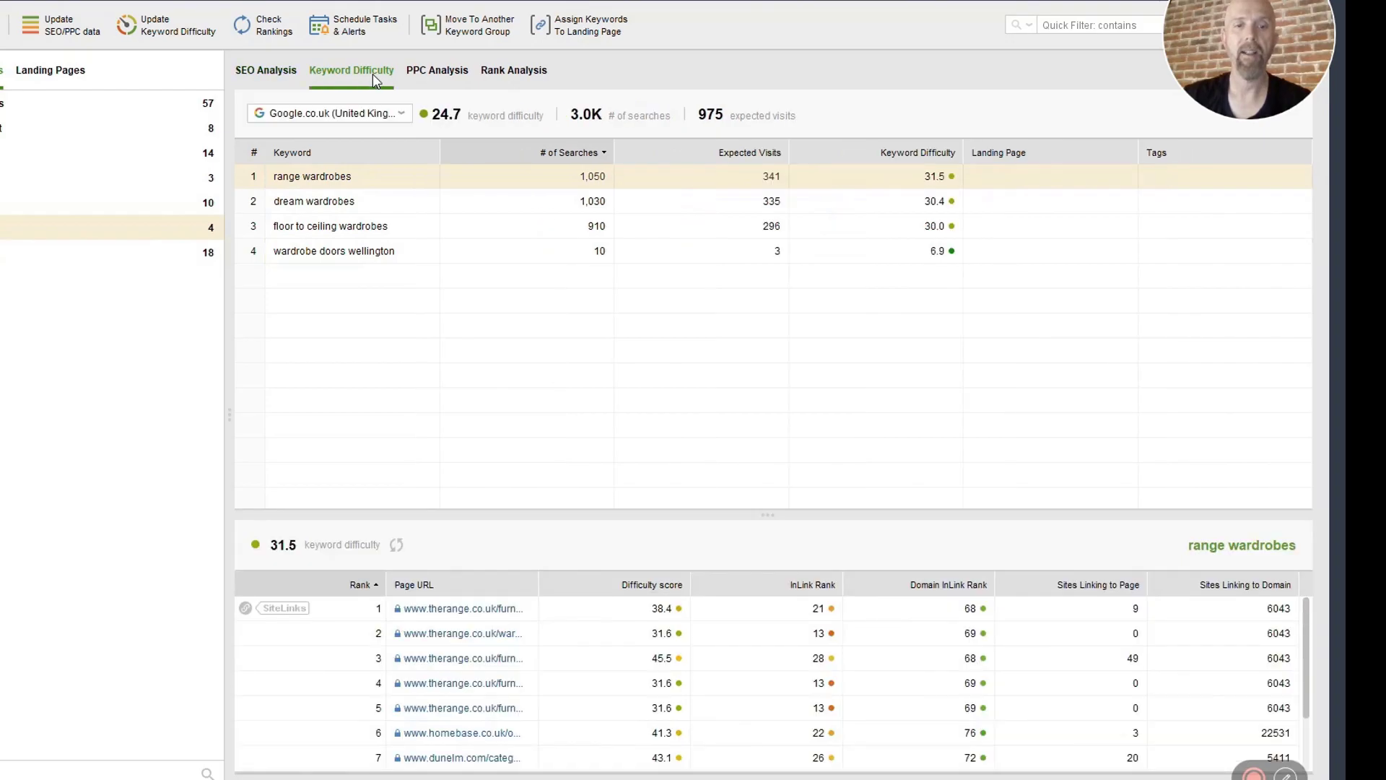
{"action": "left_click", "coordinate": [272, 72]}
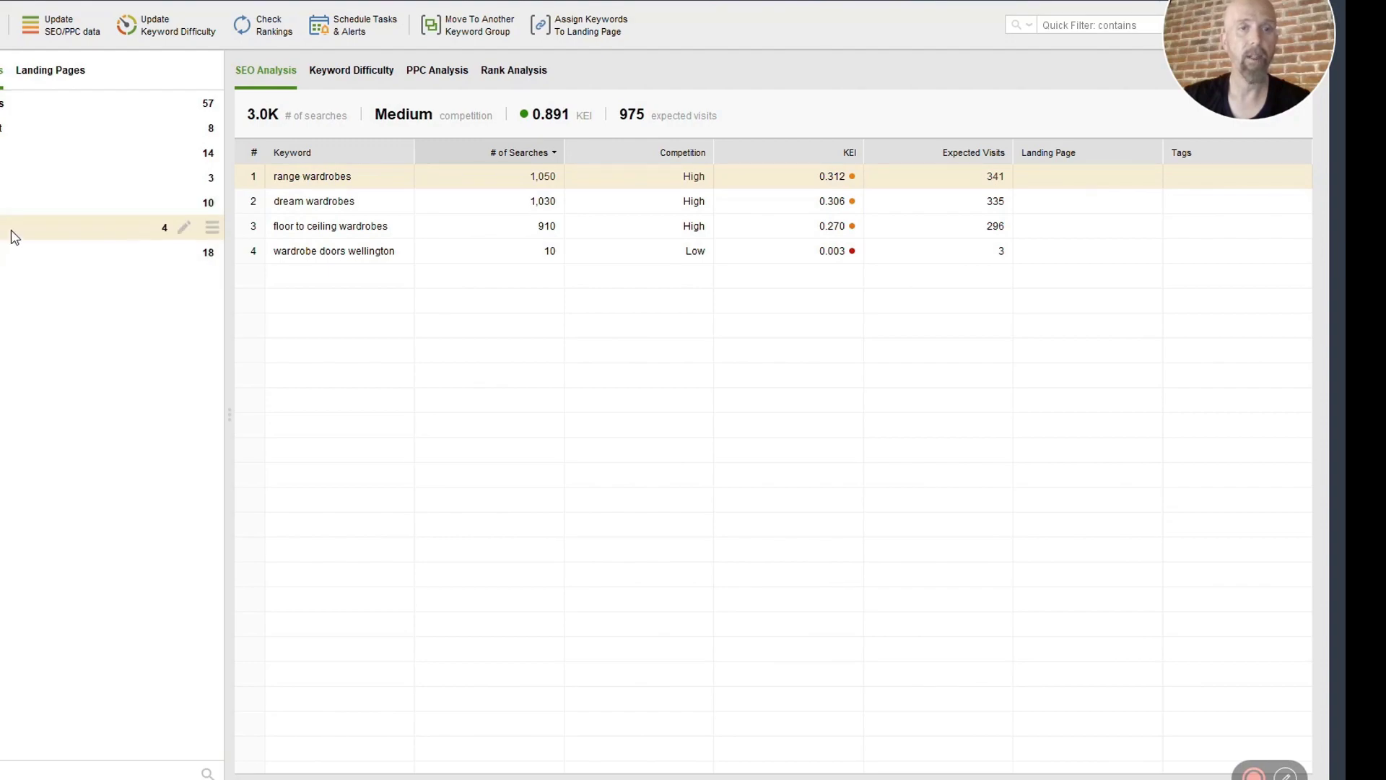
{"action": "left_click", "coordinate": [359, 75]}
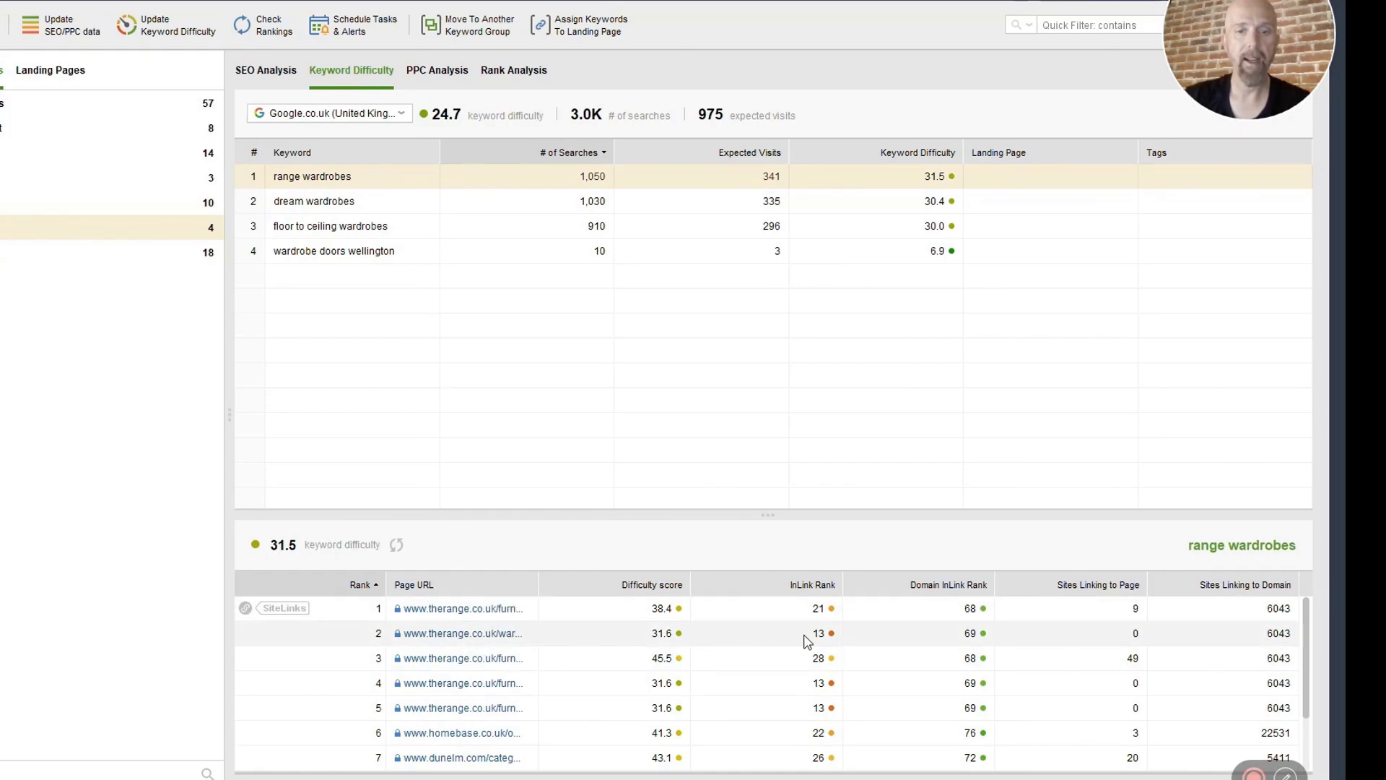
{"action": "scroll", "coordinate": [1025, 636], "scroll_direction": "down", "scroll_amount": 1}
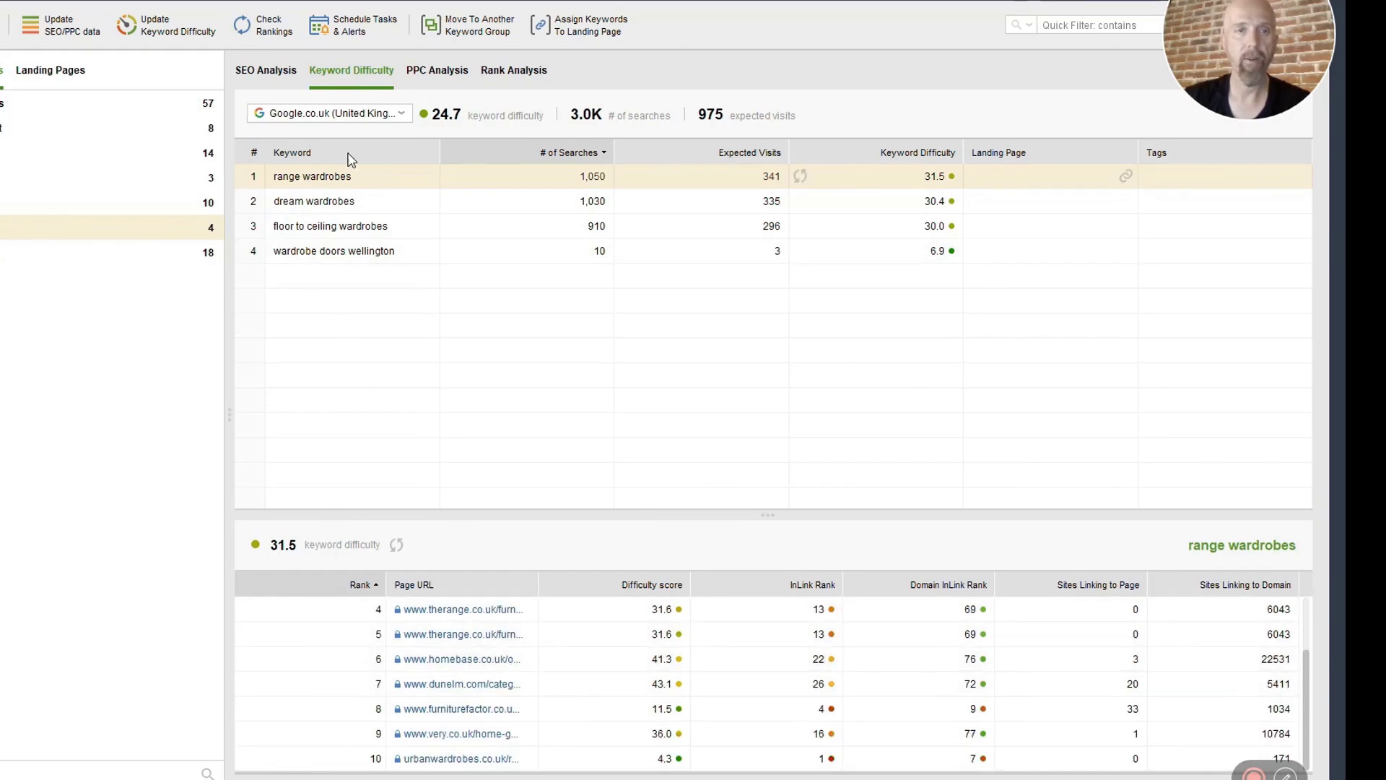
- Review the pages ranking for "dream wardrobes" and "floor to ceiling wardrobes", plus the Wardrobe group's PPC, rank and SEO analysis
{"action": "left_click", "coordinate": [327, 207]}
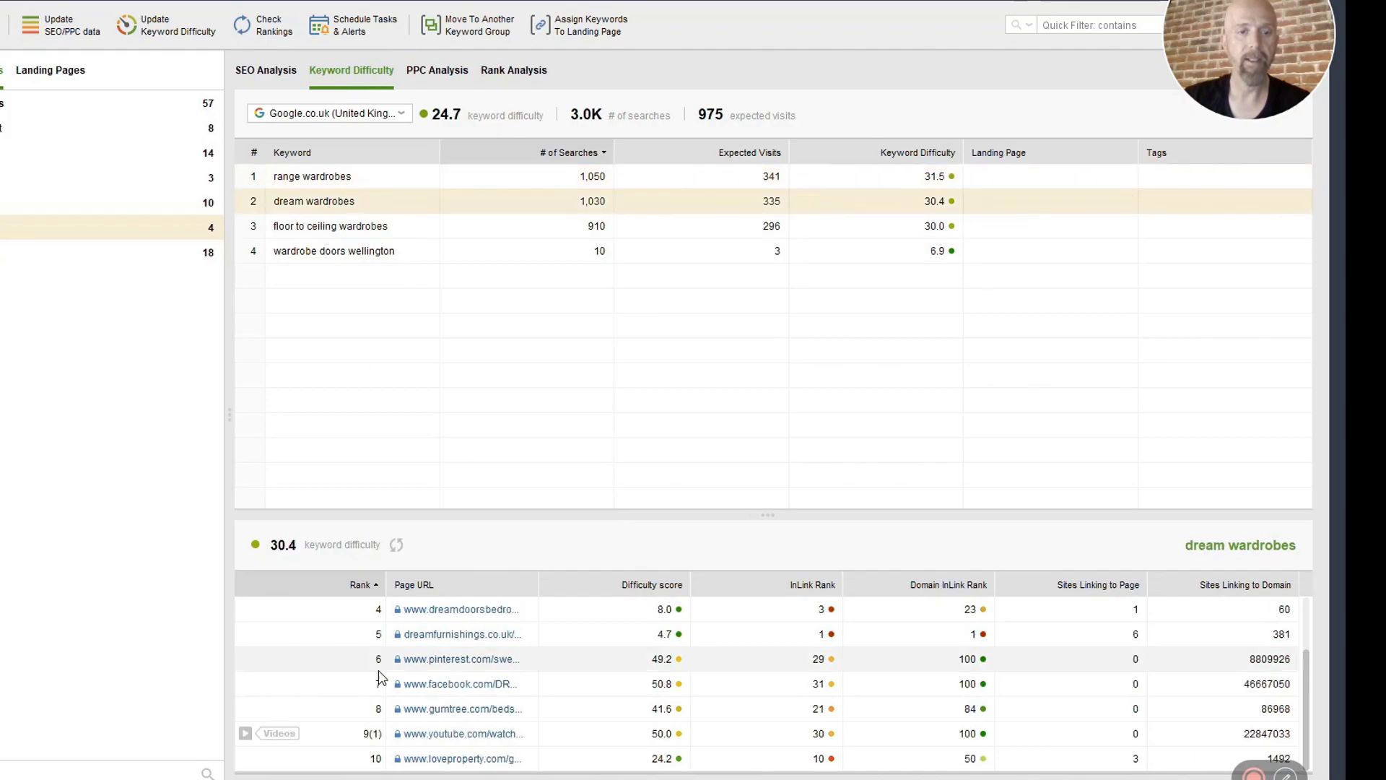
{"action": "left_click", "coordinate": [343, 229]}
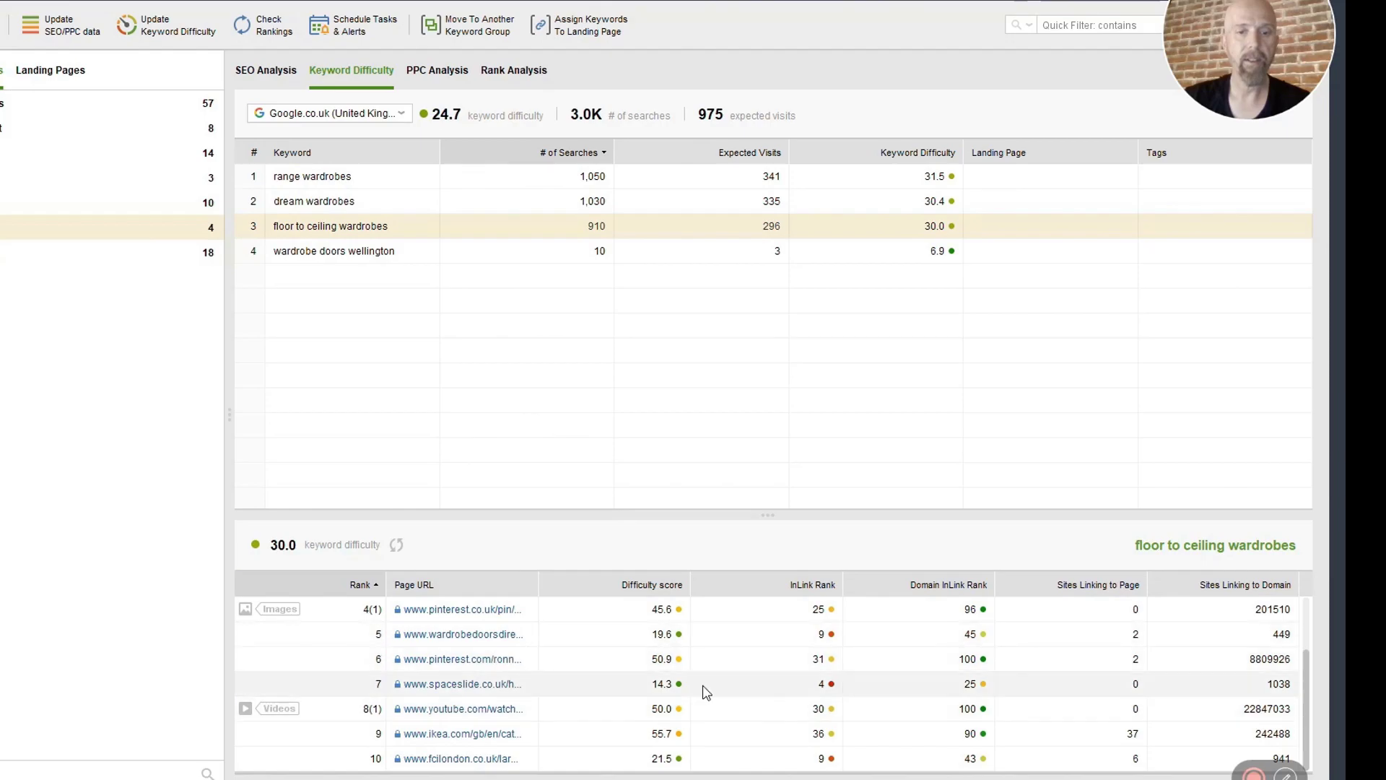
{"action": "left_click", "coordinate": [429, 78]}
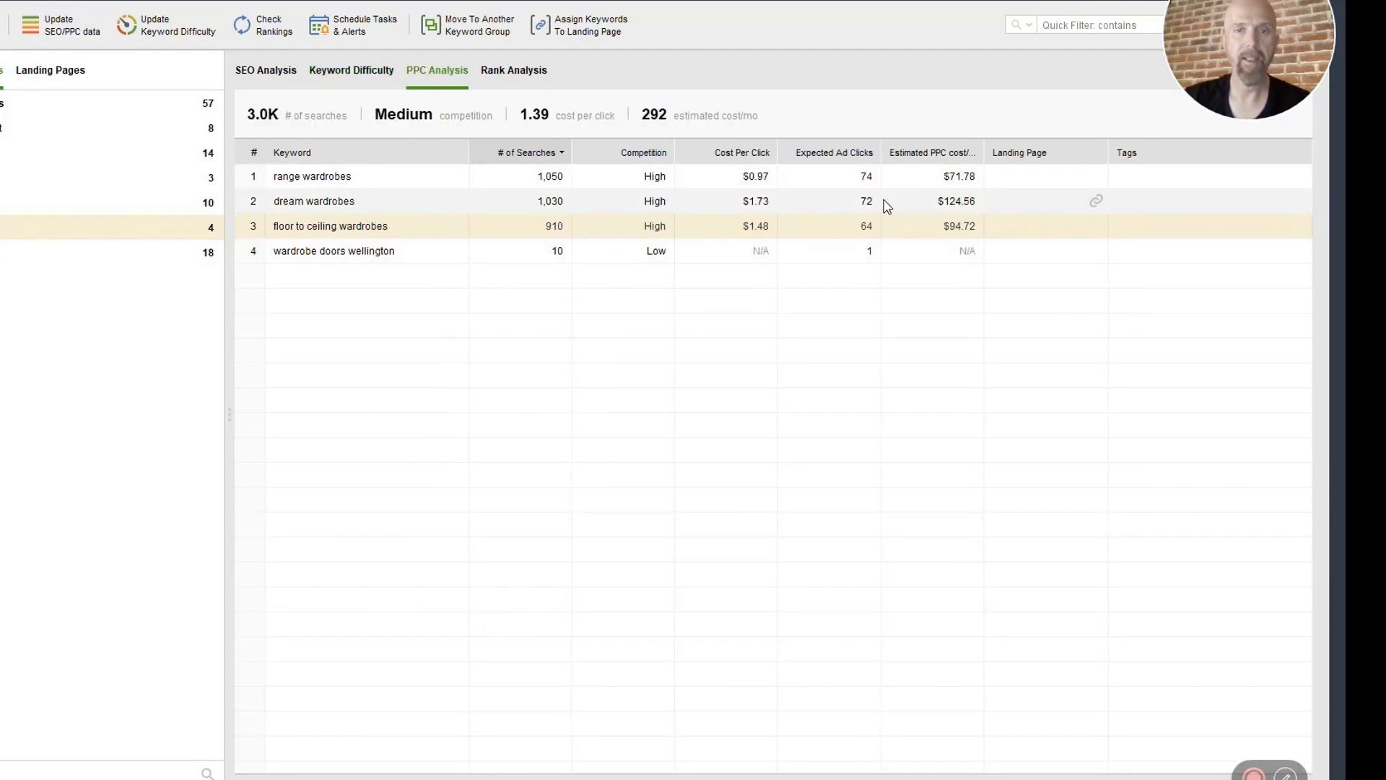
{"action": "left_click", "coordinate": [514, 72]}
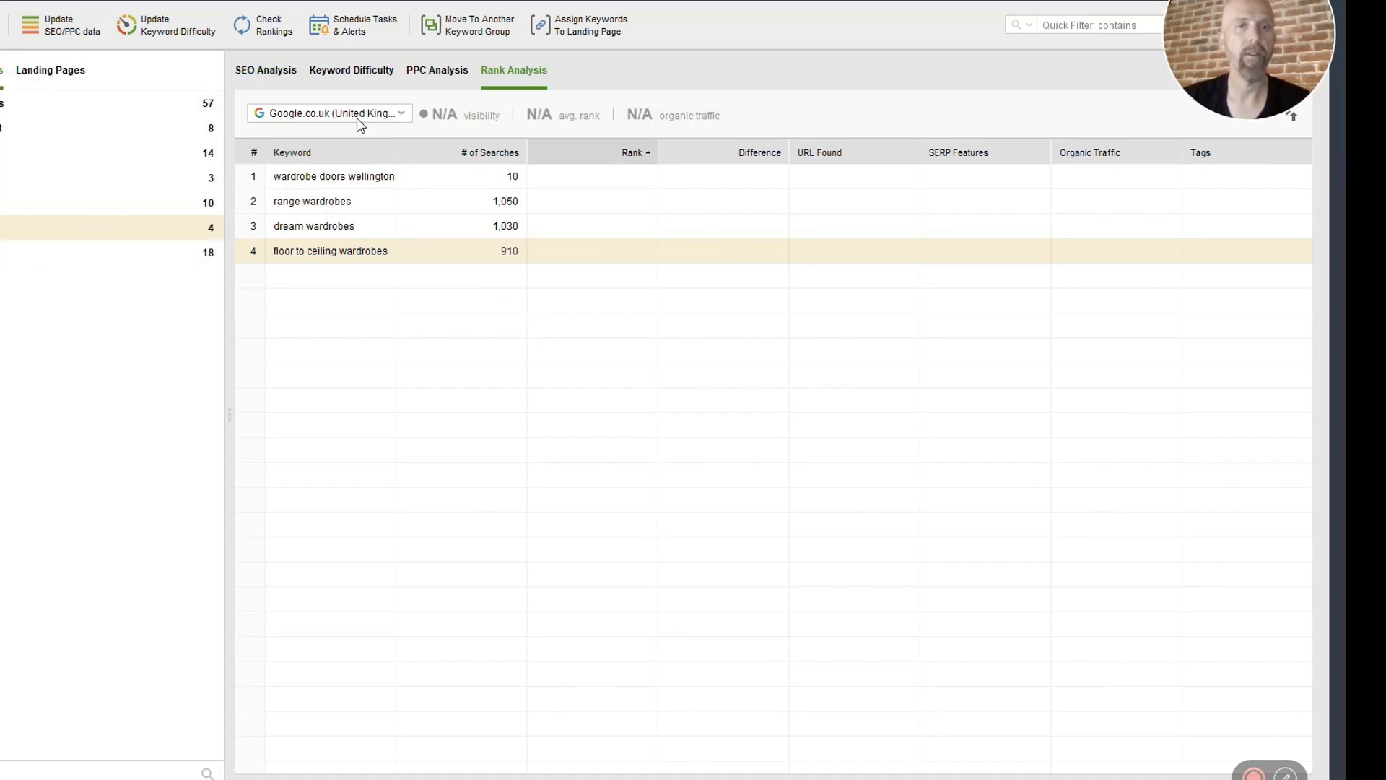
{"action": "left_click", "coordinate": [267, 84]}
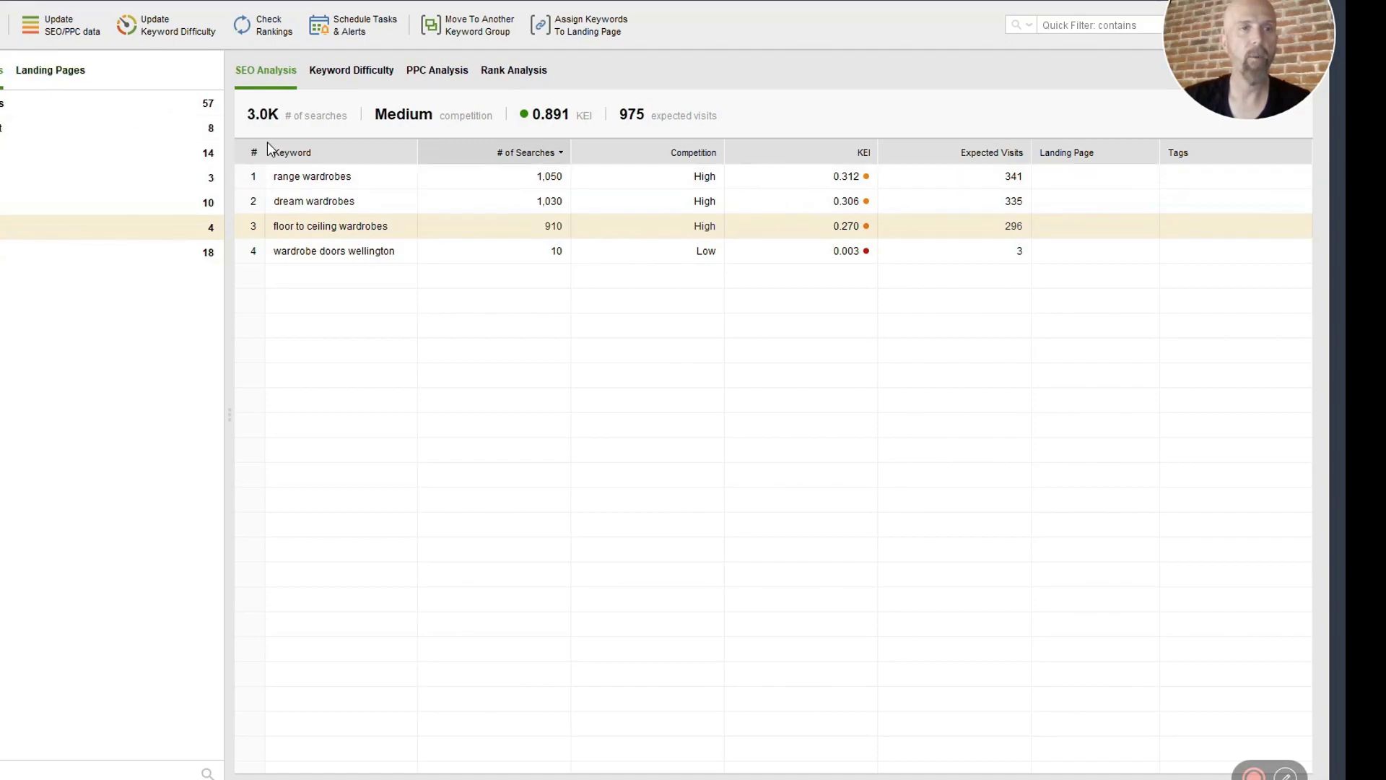
{"action": "left_click", "coordinate": [343, 178]}
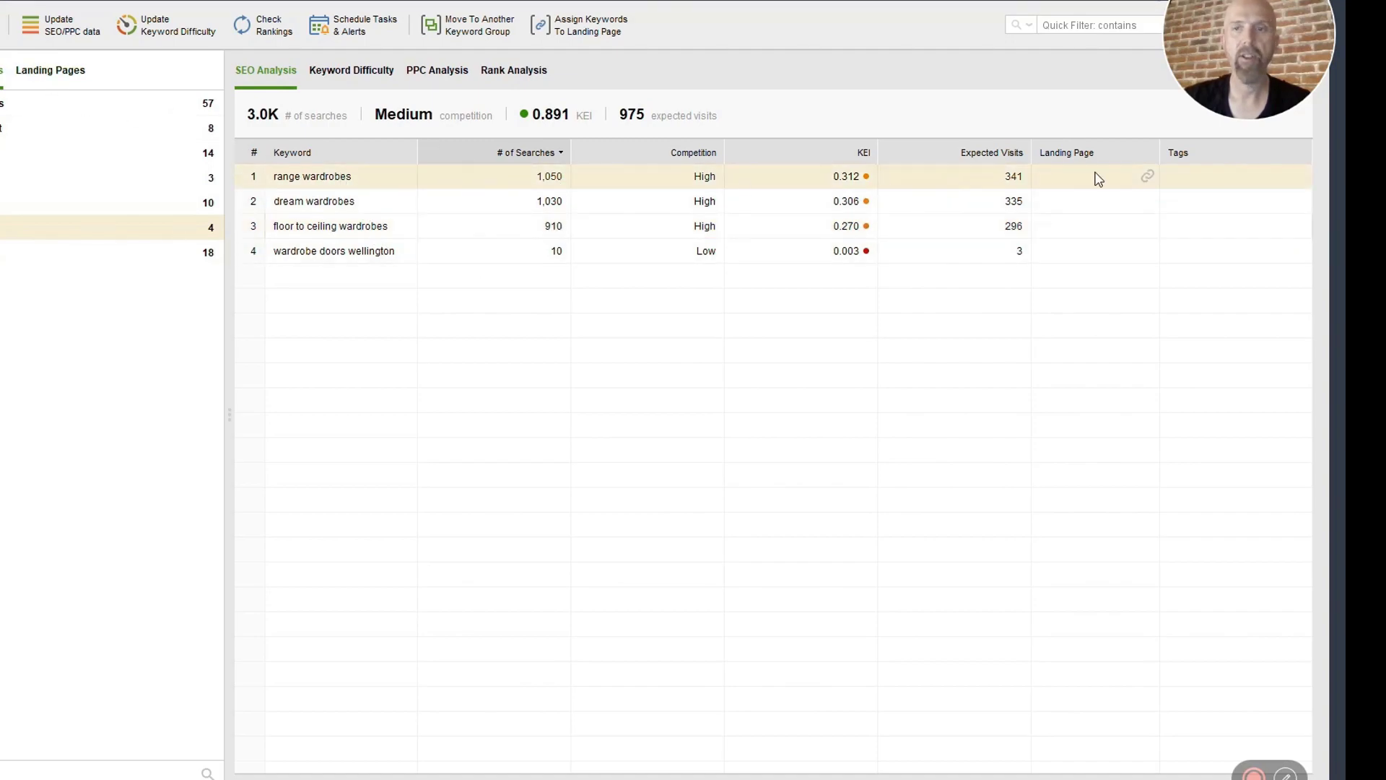
{"action": "left_click", "coordinate": [1148, 178]}
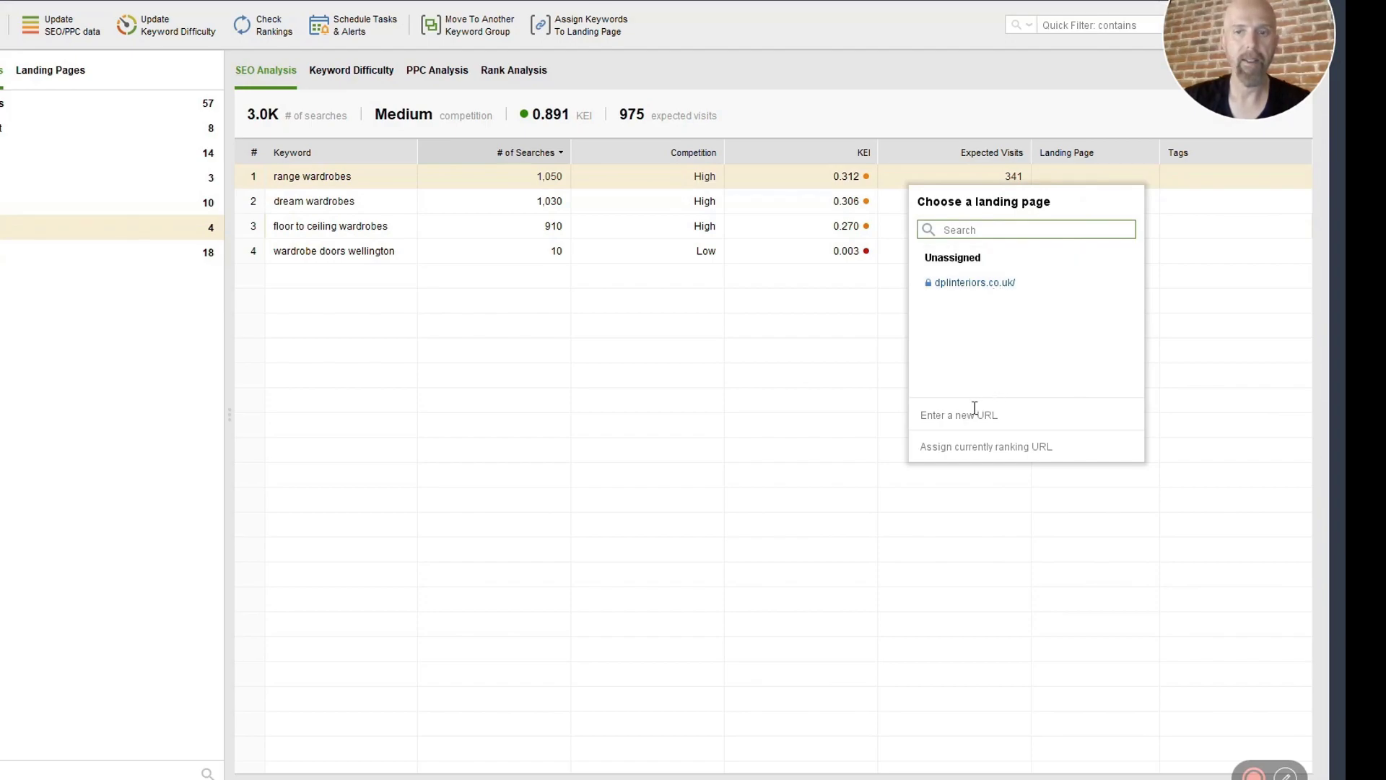
{"action": "left_click", "coordinate": [960, 416]}
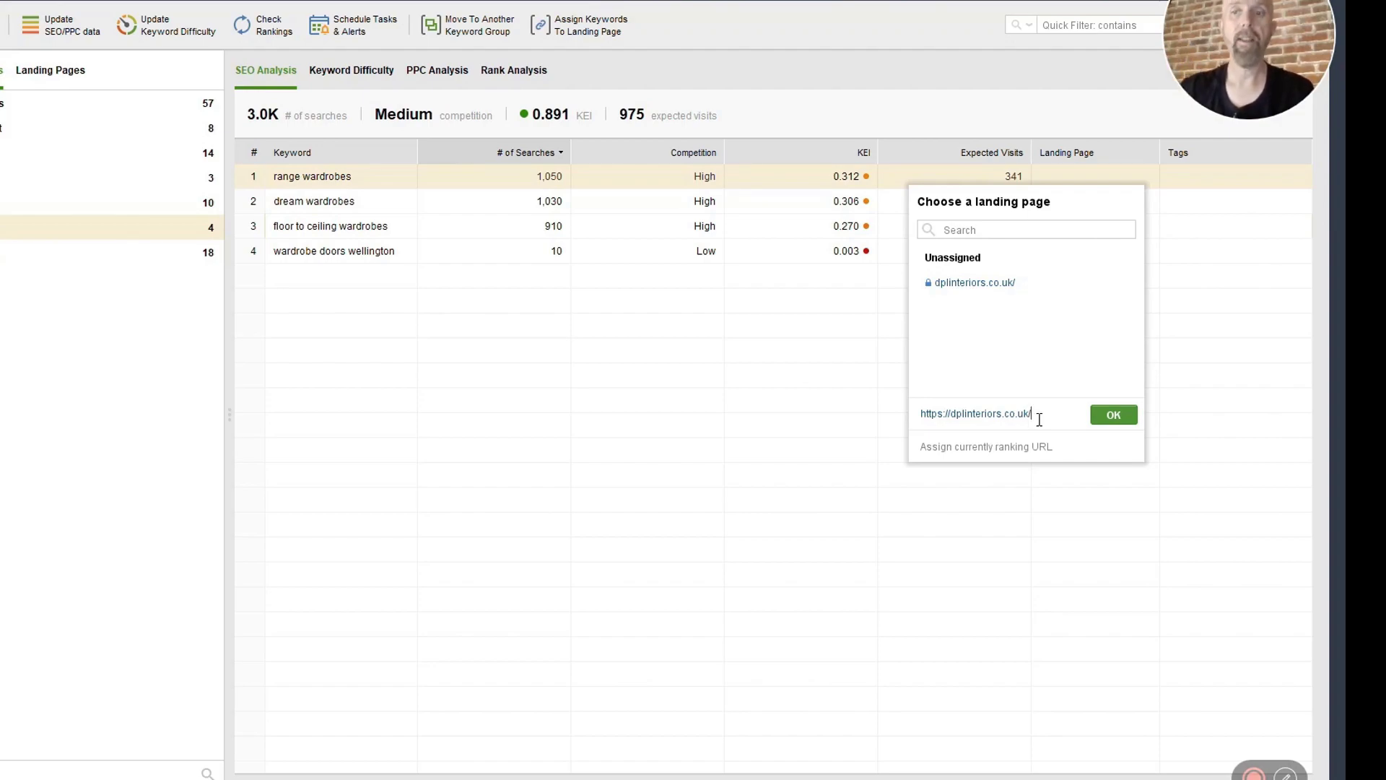
{"action": "left_click", "coordinate": [1170, 294]}
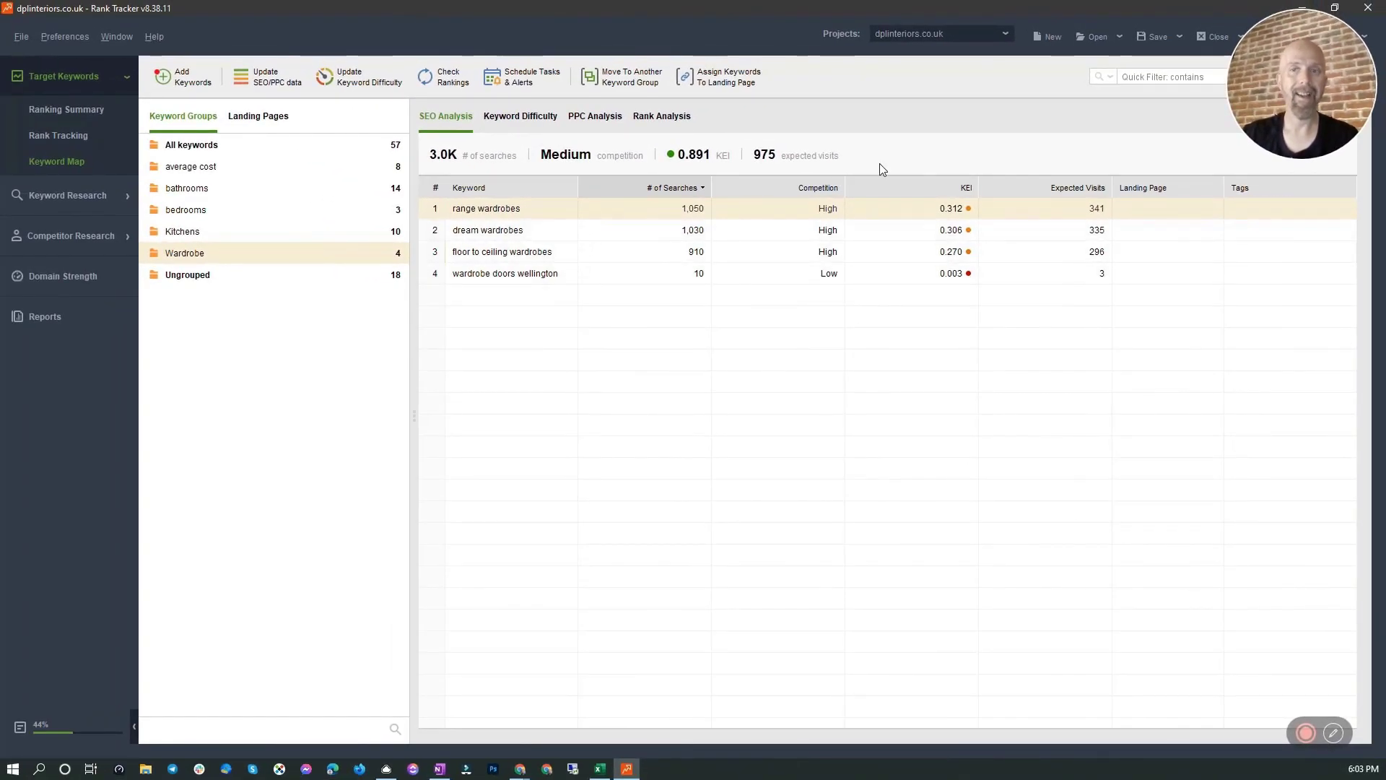
- Look through the keywords in the average cost, bathrooms, bedrooms and Kitchens groups of the Keyword Map
{"action": "left_click", "coordinate": [241, 168]}
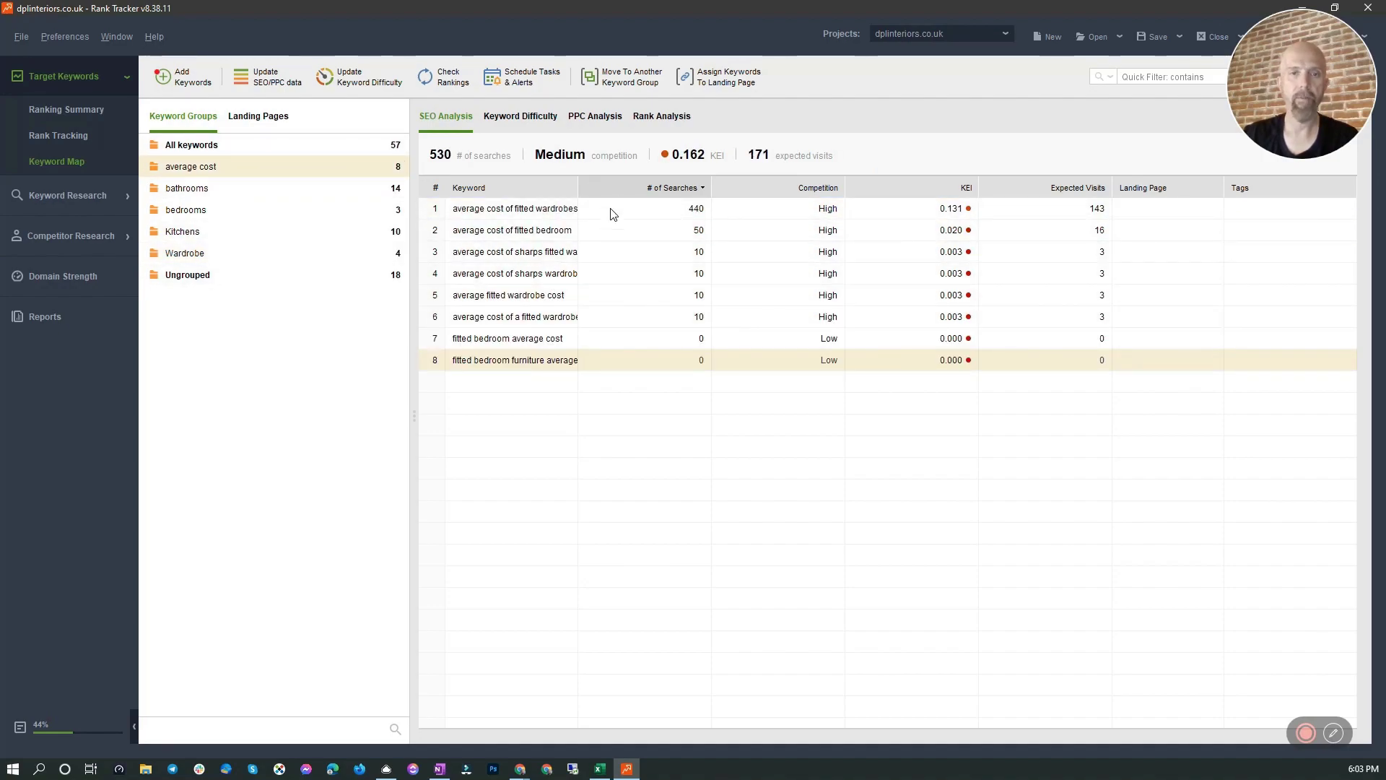
{"action": "left_click", "coordinate": [235, 190]}
{"action": "left_click", "coordinate": [223, 211]}
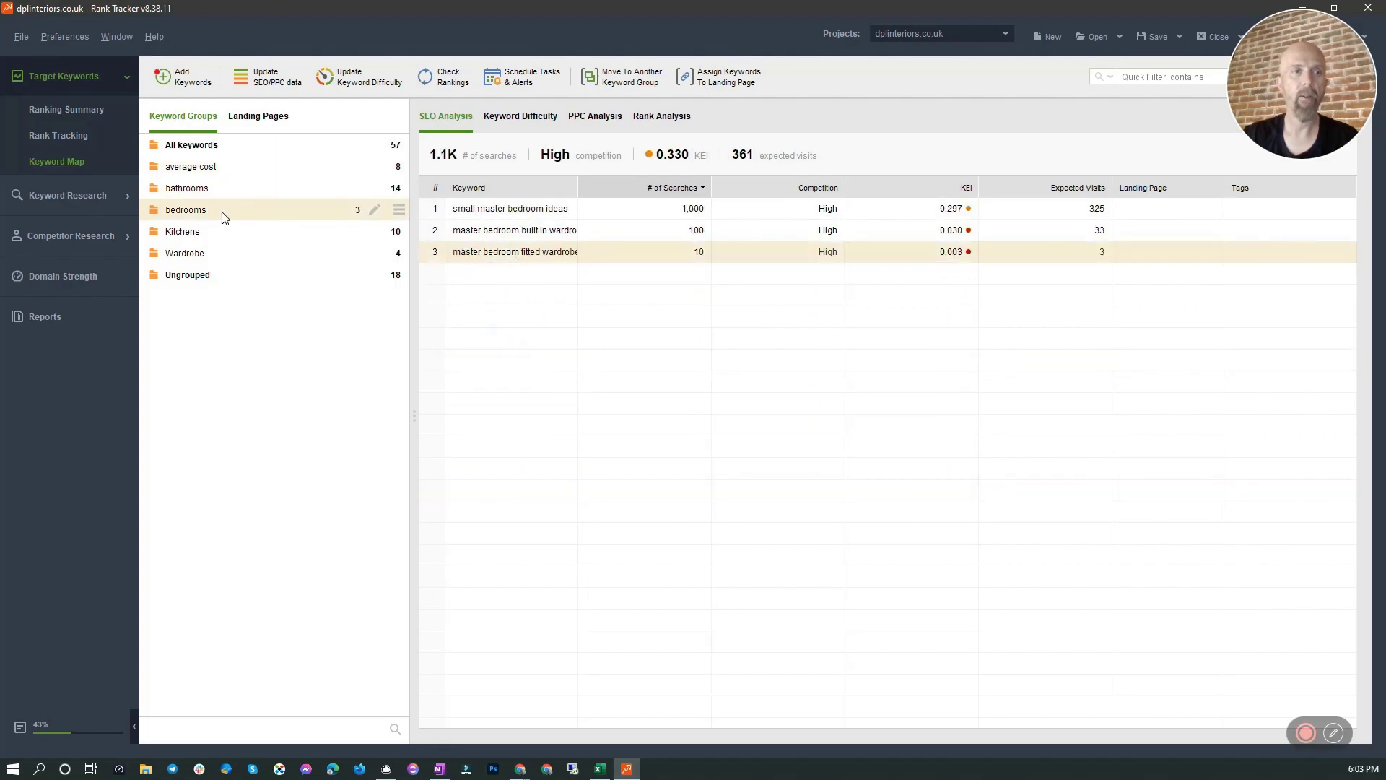
{"action": "left_click", "coordinate": [235, 231]}
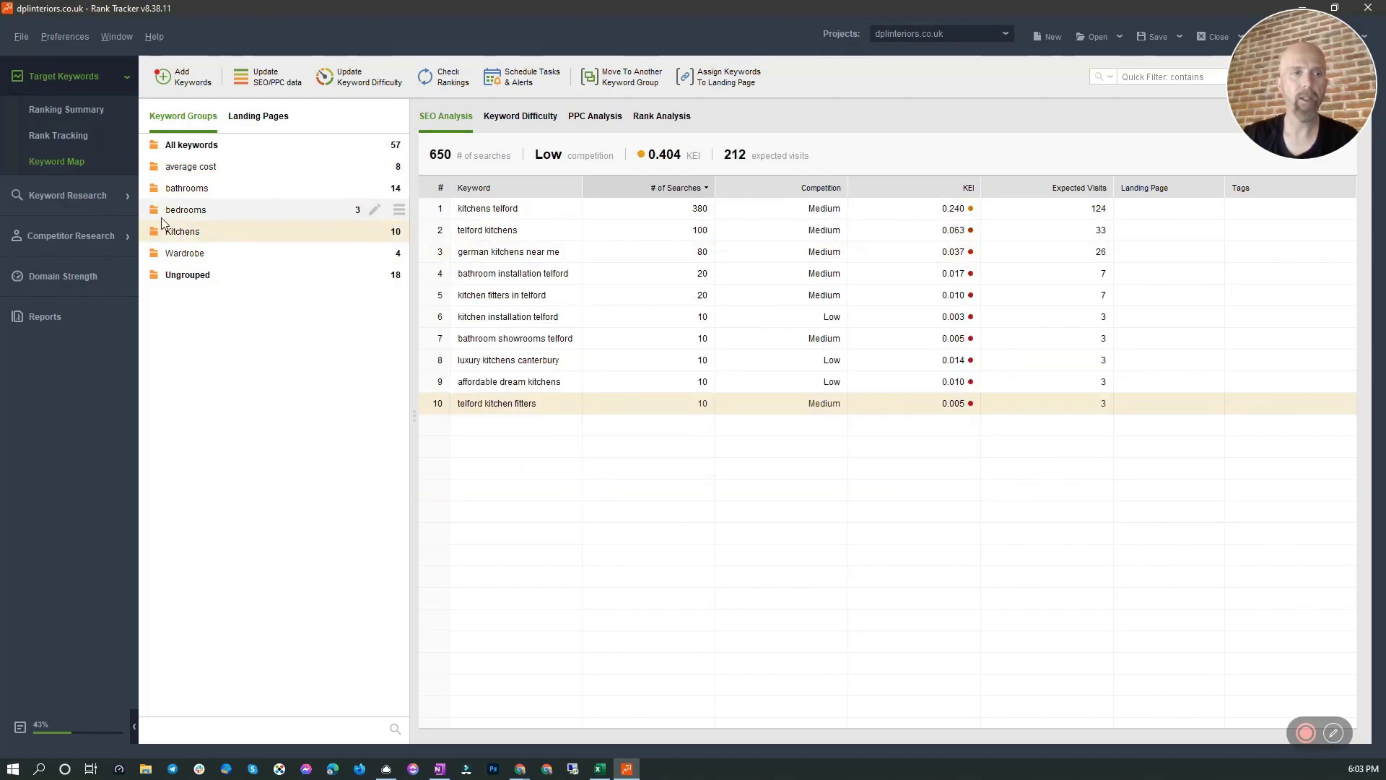
- Filter the Keyword Sandbox to keywords whose number of searches equals 100, and list them for all keywords
{"action": "left_click", "coordinate": [97, 198]}
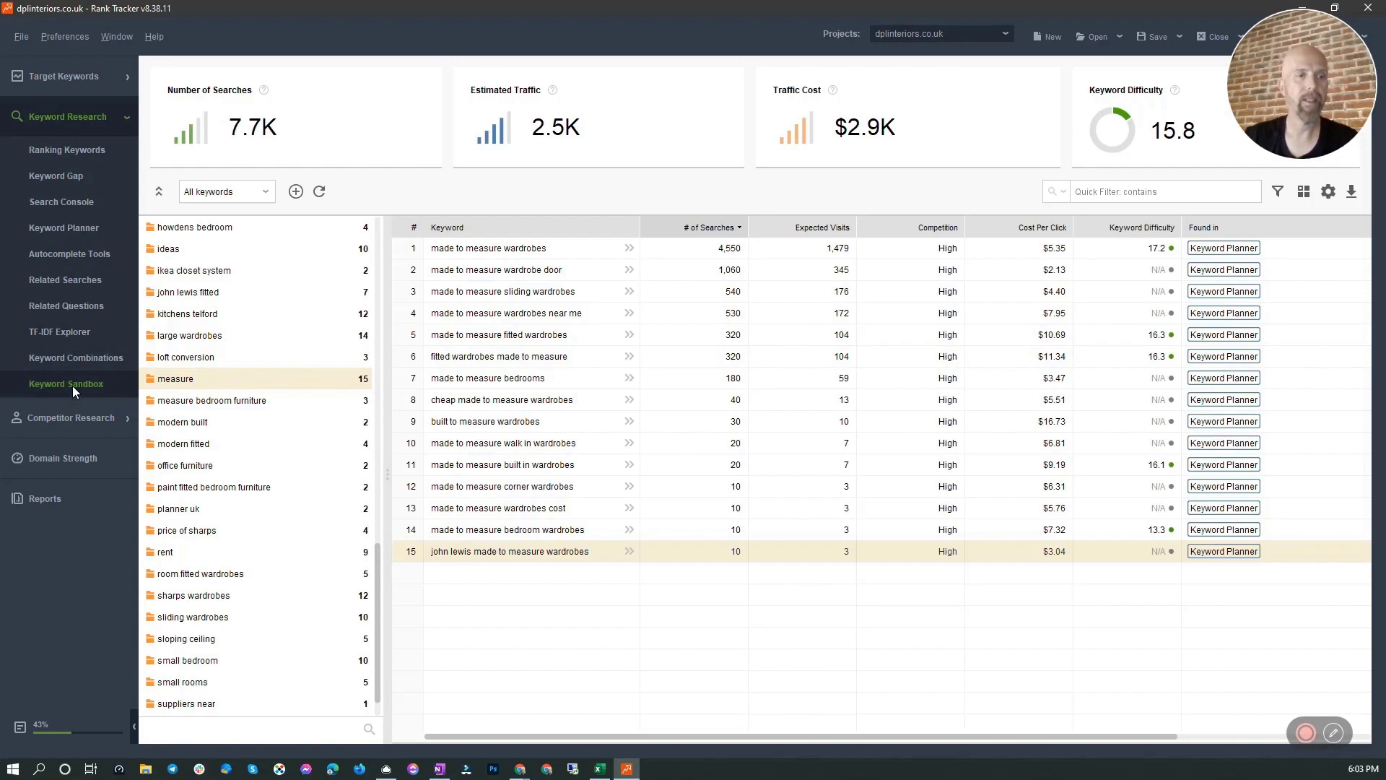
{"action": "scroll", "coordinate": [339, 410], "scroll_direction": "down", "scroll_amount": 1}
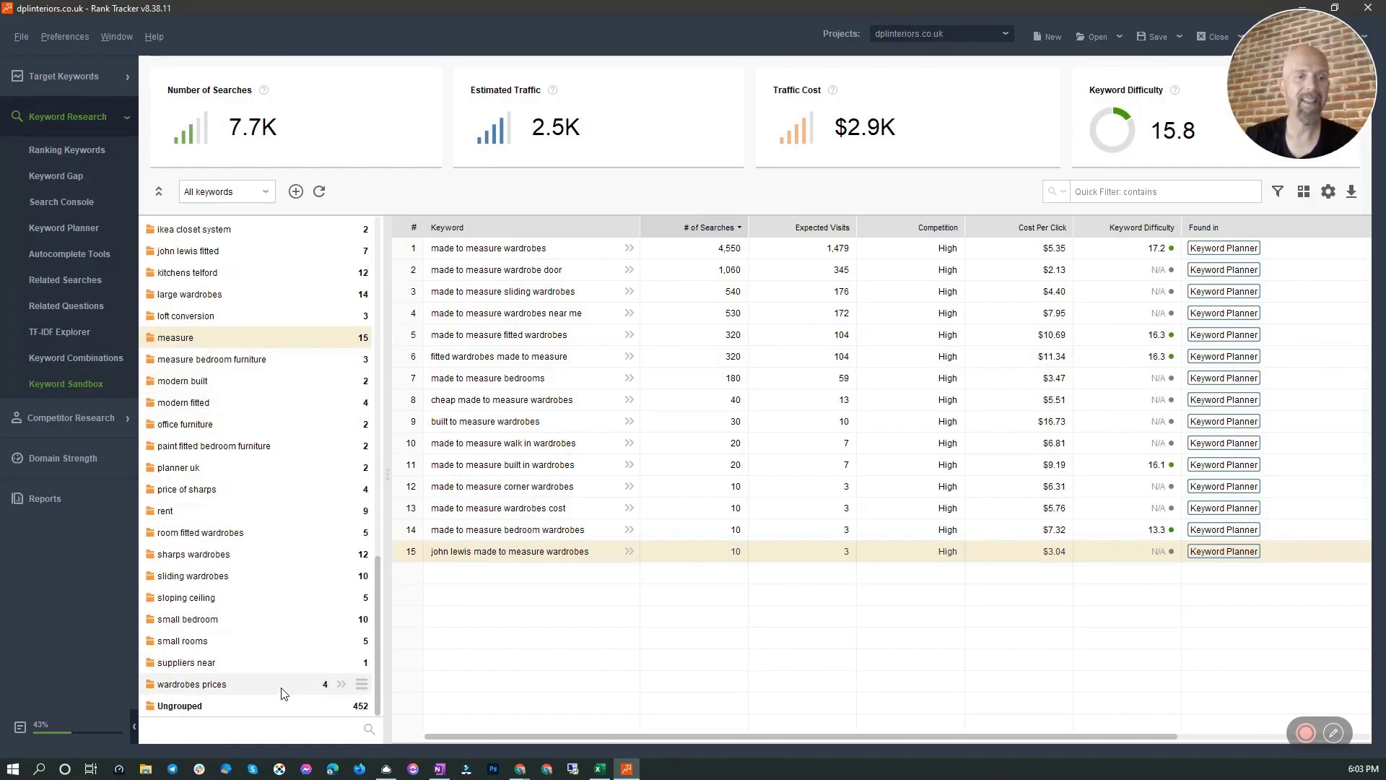
{"action": "scroll", "coordinate": [269, 347], "scroll_direction": "up", "scroll_amount": 4}
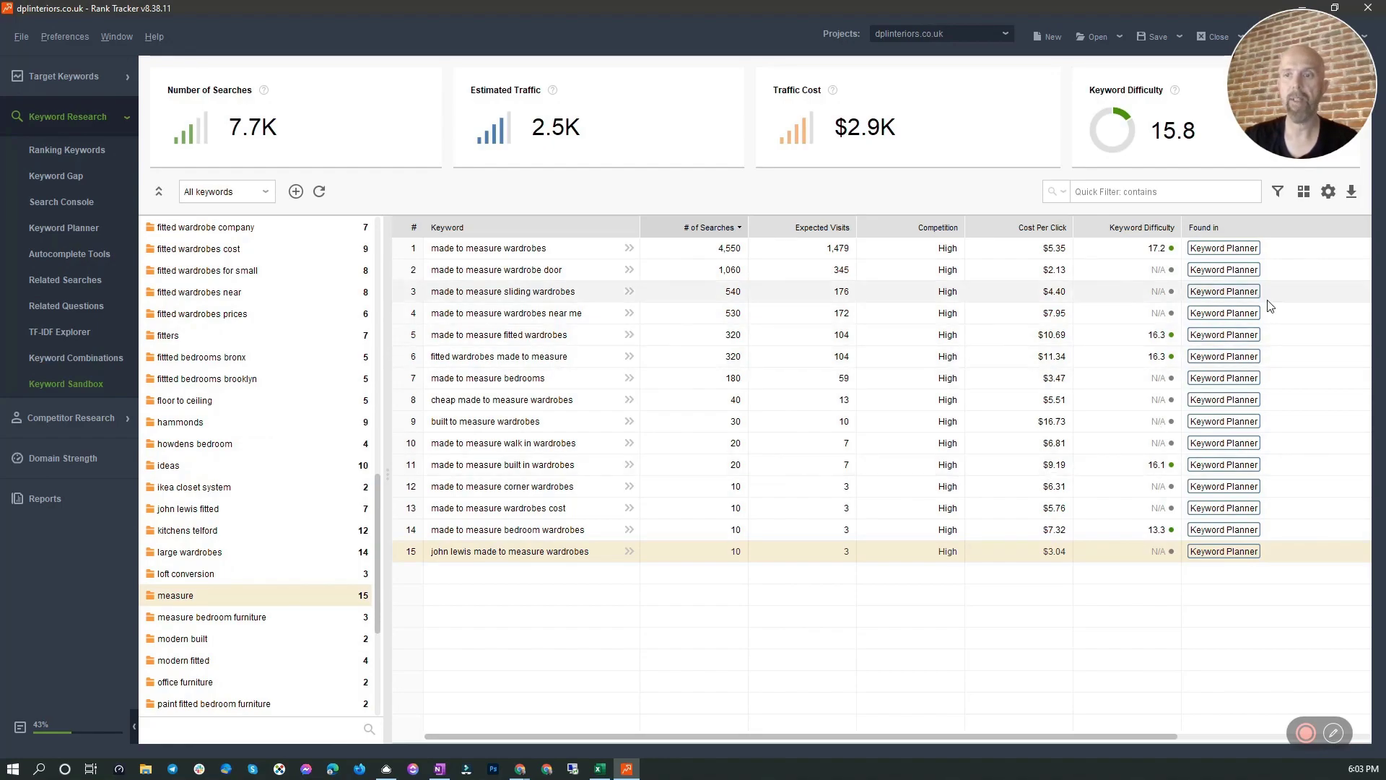
{"action": "left_click", "coordinate": [1303, 191]}
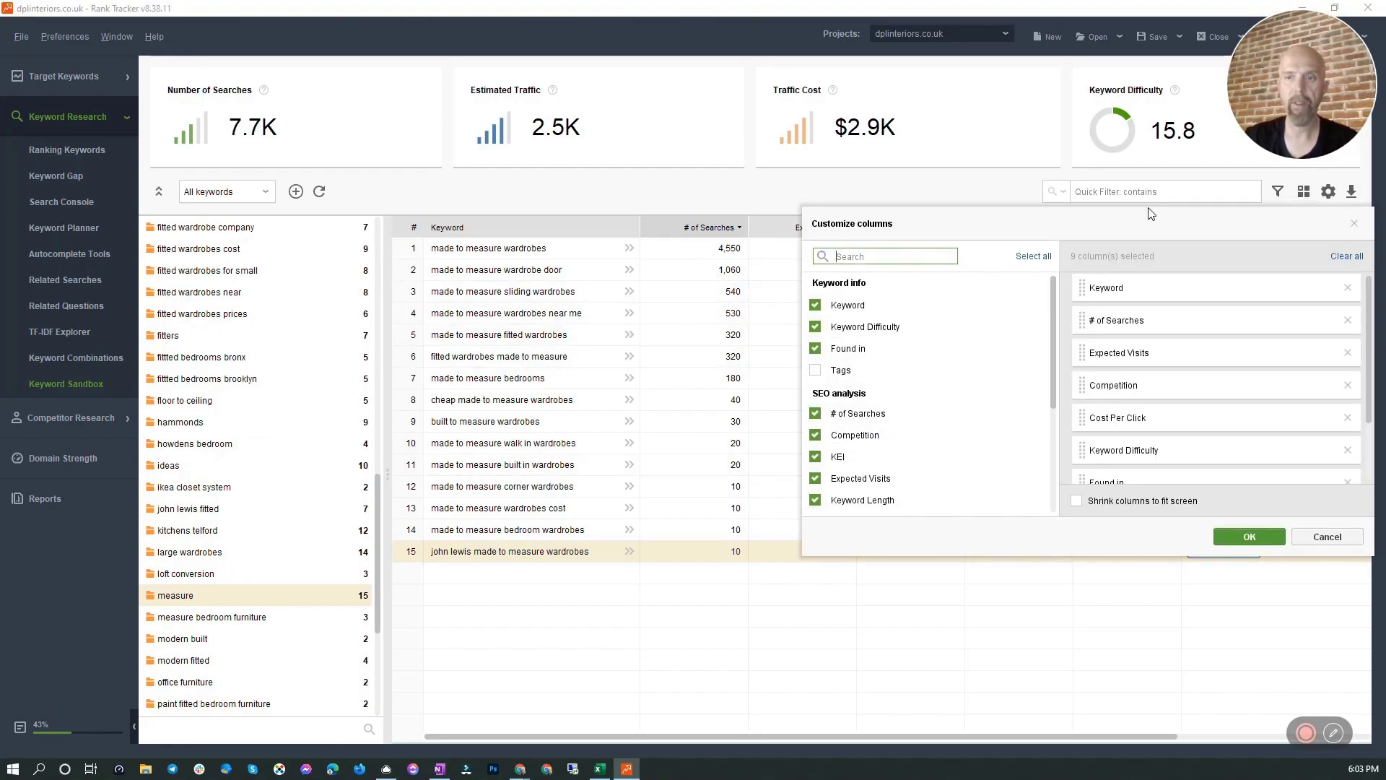
{"action": "left_click", "coordinate": [1270, 188]}
{"action": "left_click", "coordinate": [1278, 192]}
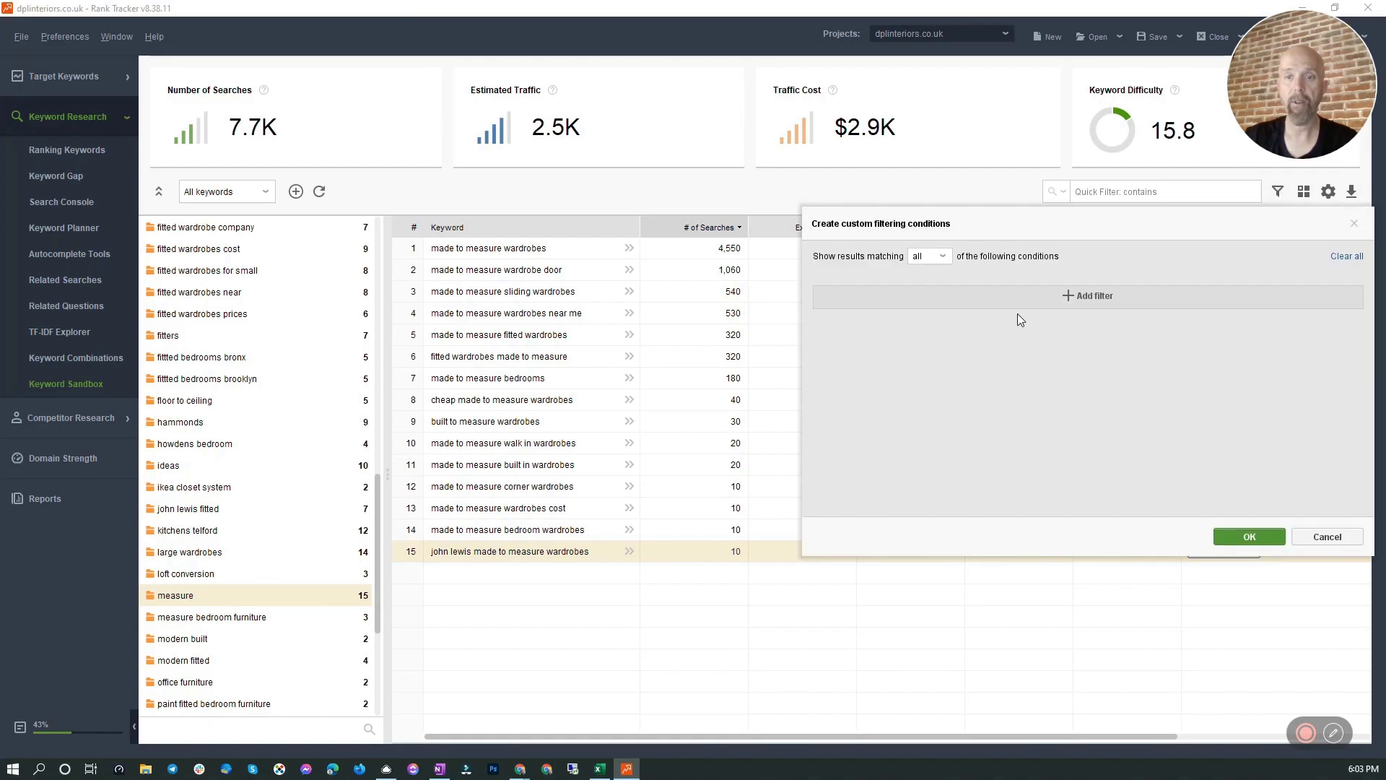
{"action": "left_click", "coordinate": [1083, 297]}
{"action": "left_click", "coordinate": [1235, 289]}
{"action": "type", "text": "100"}
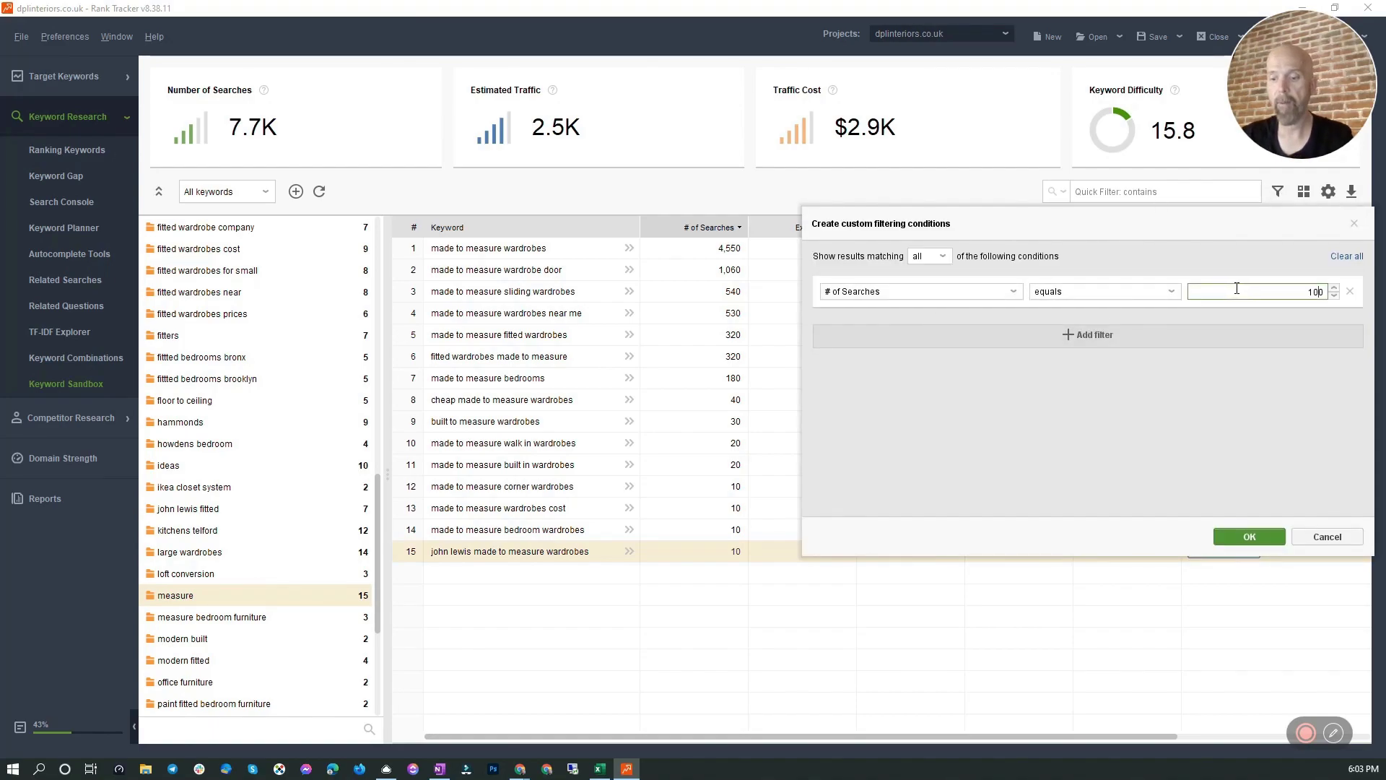
{"action": "left_click", "coordinate": [1263, 537]}
{"action": "scroll", "coordinate": [380, 359], "scroll_direction": "up", "scroll_amount": 2}
{"action": "left_click", "coordinate": [285, 230]}
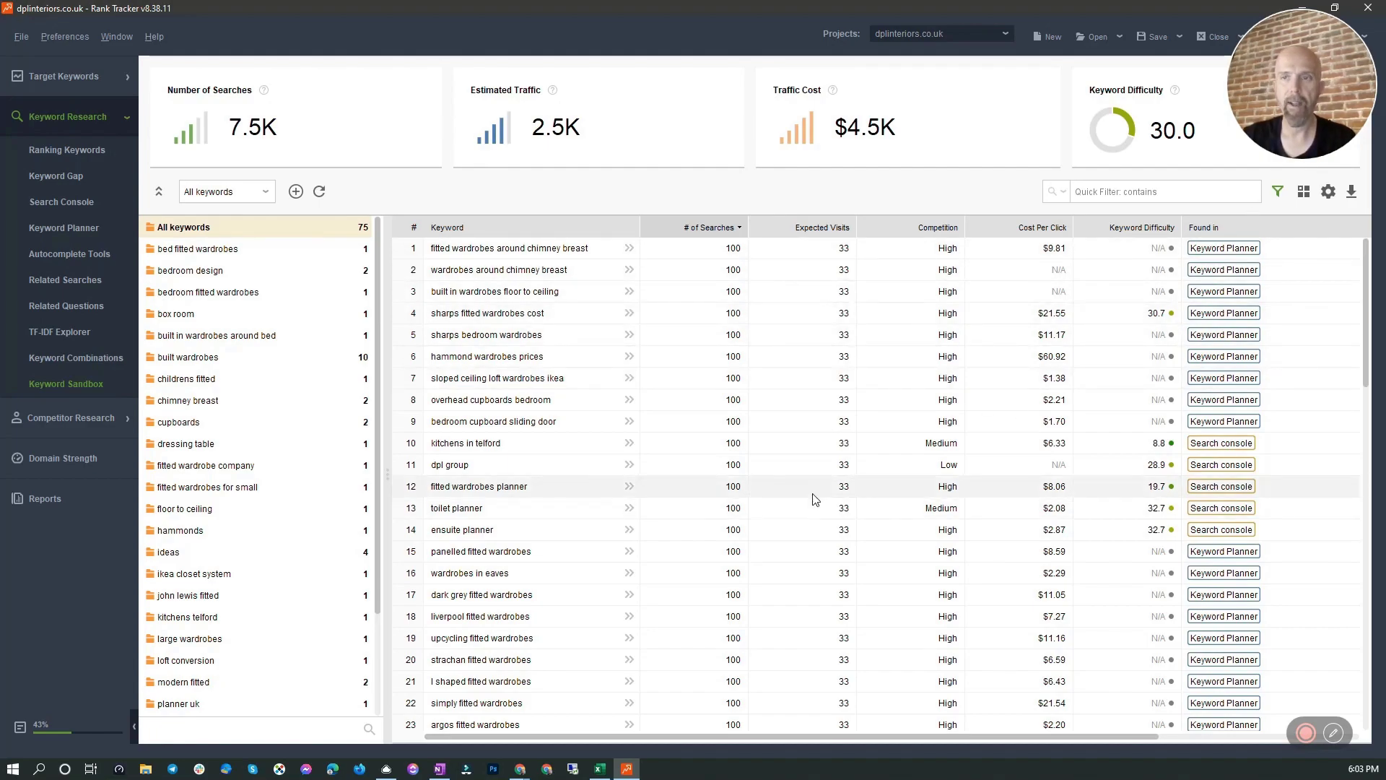
- Examine the average cost and bathrooms groups in the Keyword Map, widening the Keyword column to read the full bathroom phrases
{"action": "left_click", "coordinate": [56, 83]}
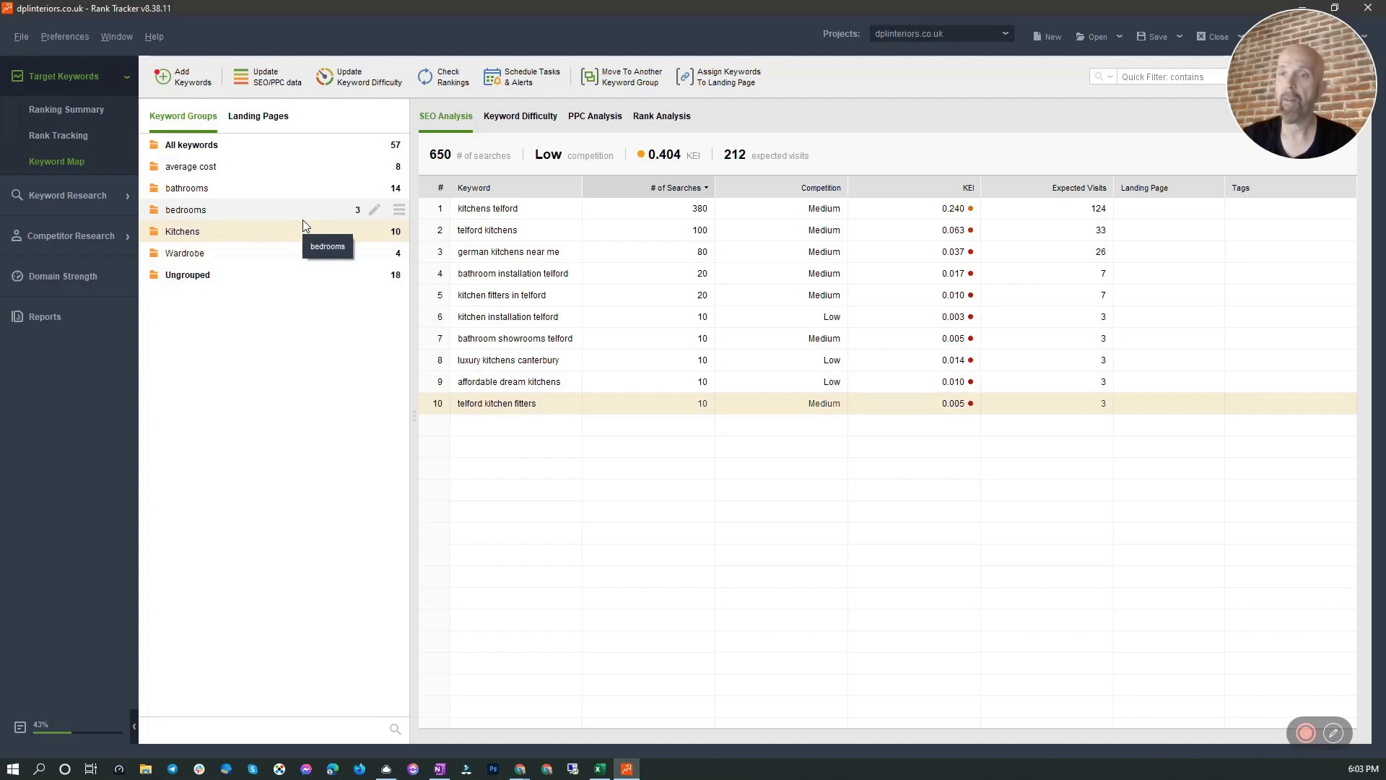
{"action": "left_click", "coordinate": [261, 169]}
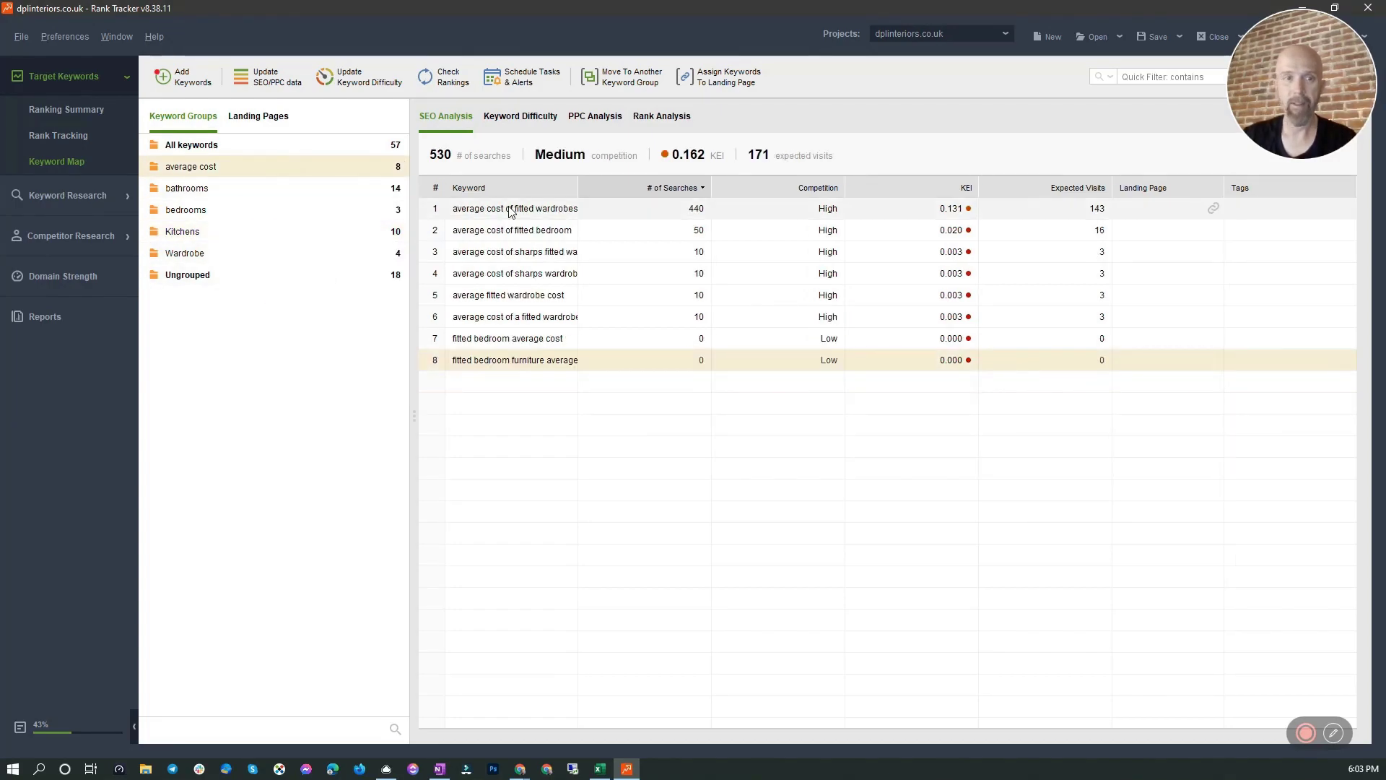
{"action": "left_click", "coordinate": [208, 190]}
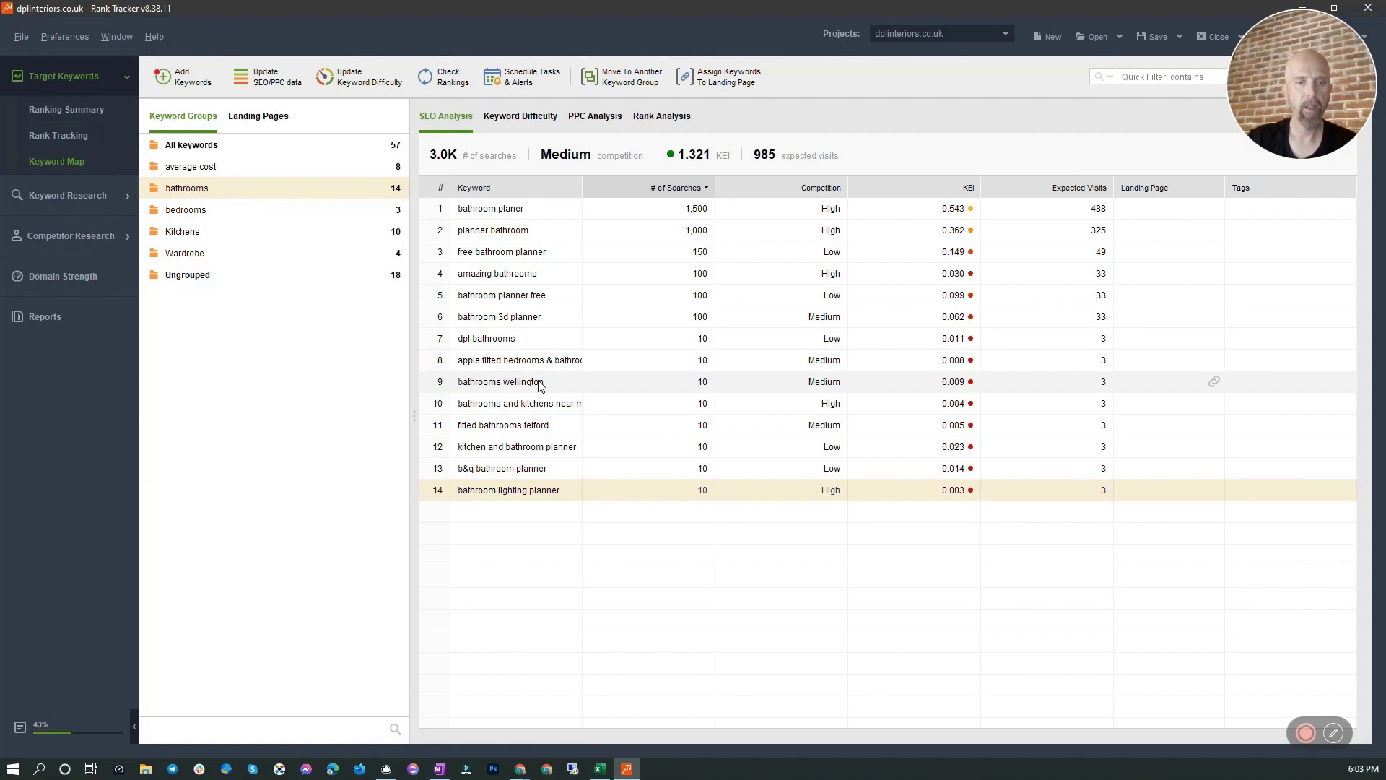
{"action": "left_click_drag", "start_coordinate": [598, 186], "coordinate": [706, 187]}
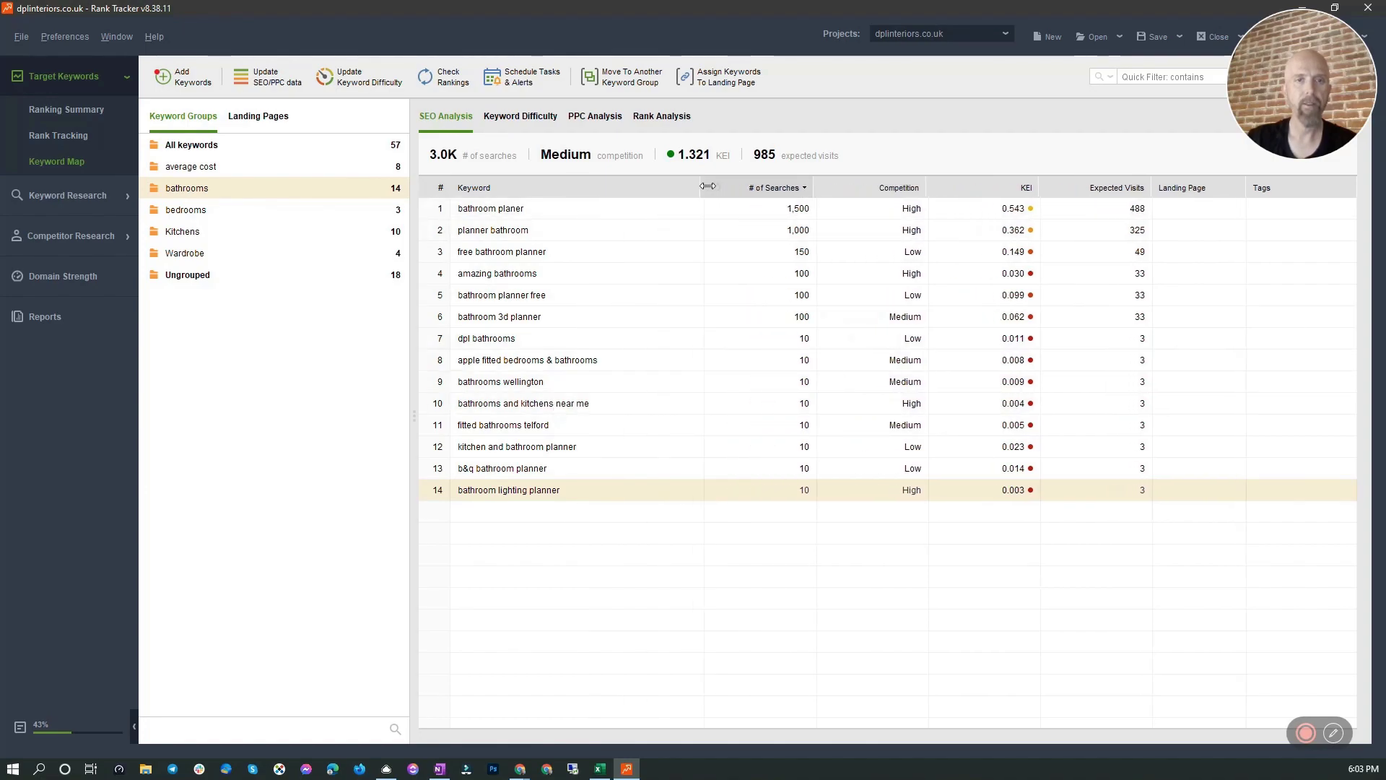
{"action": "left_click", "coordinate": [526, 301]}
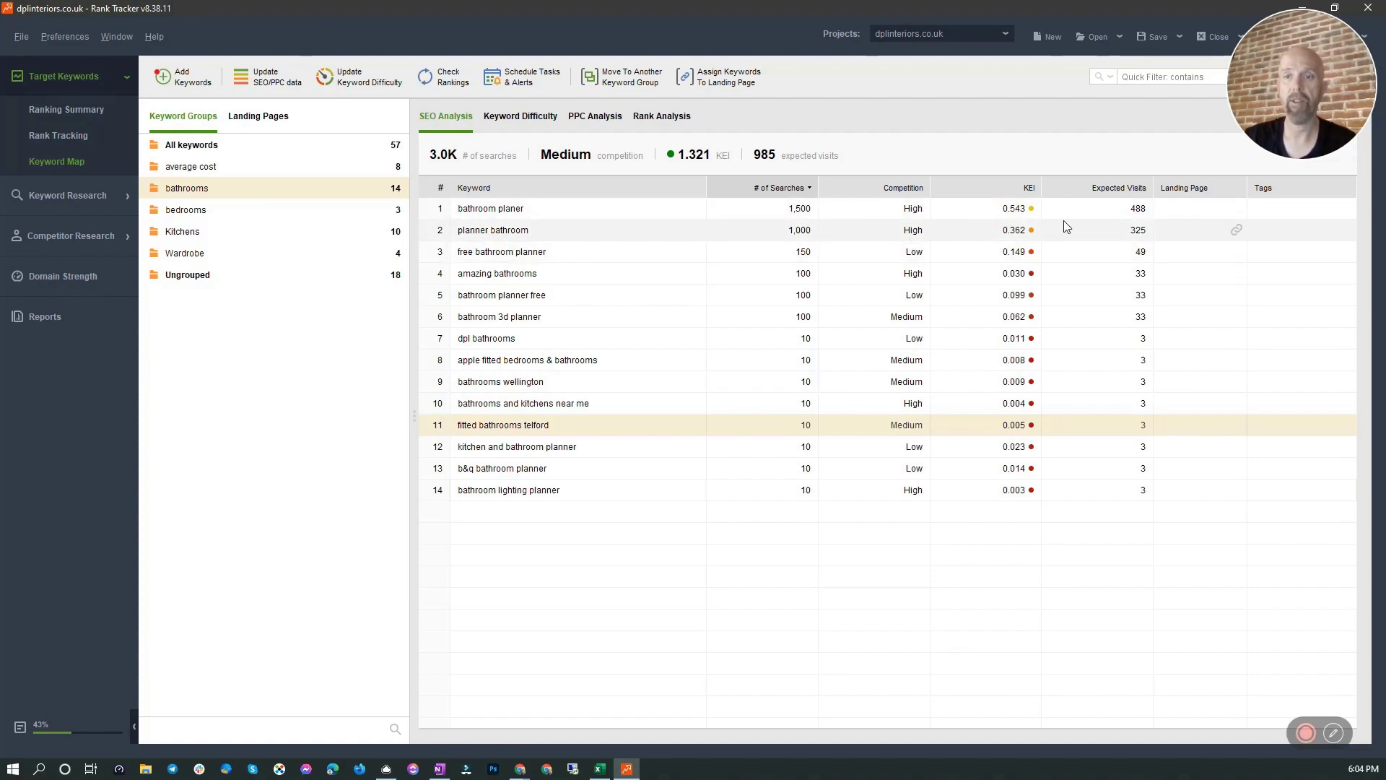
{"action": "left_click", "coordinate": [1235, 210]}
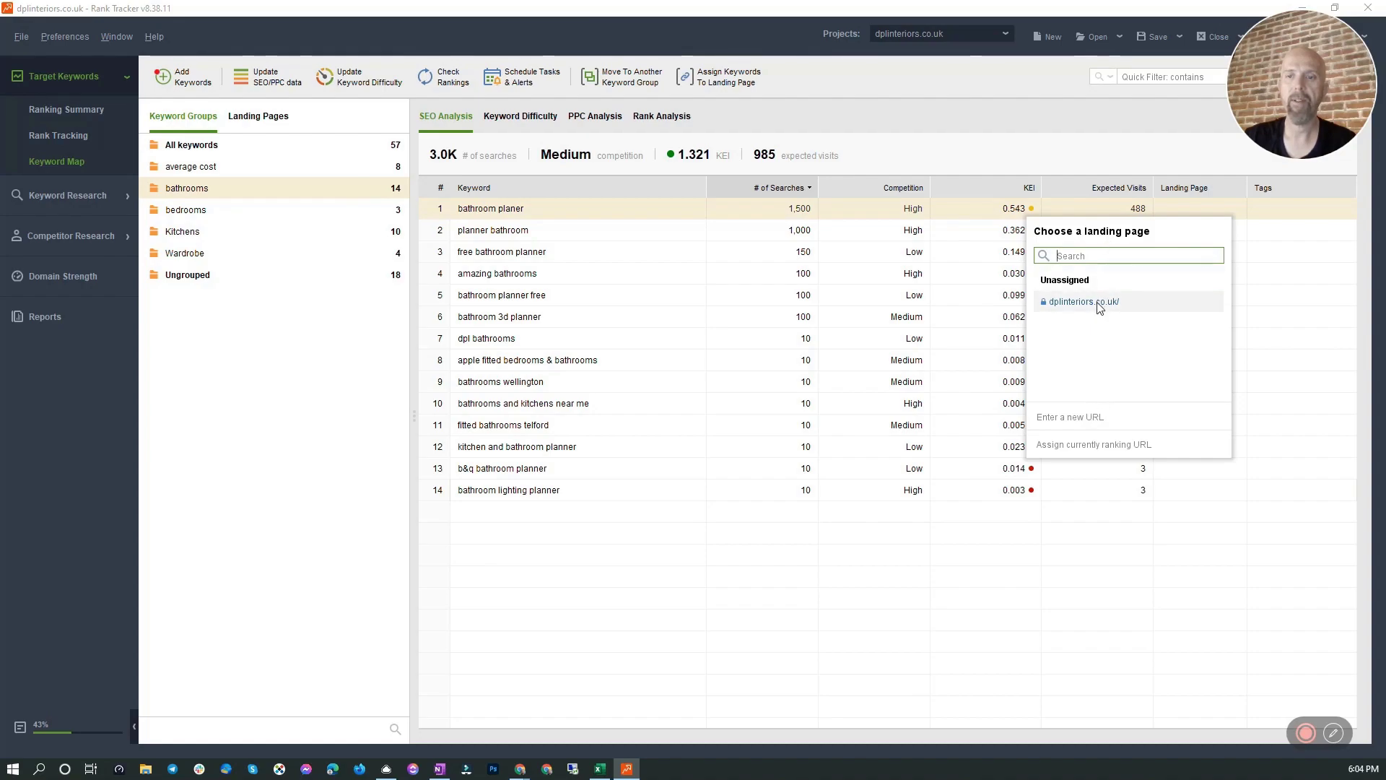
{"action": "left_click", "coordinate": [1090, 412]}
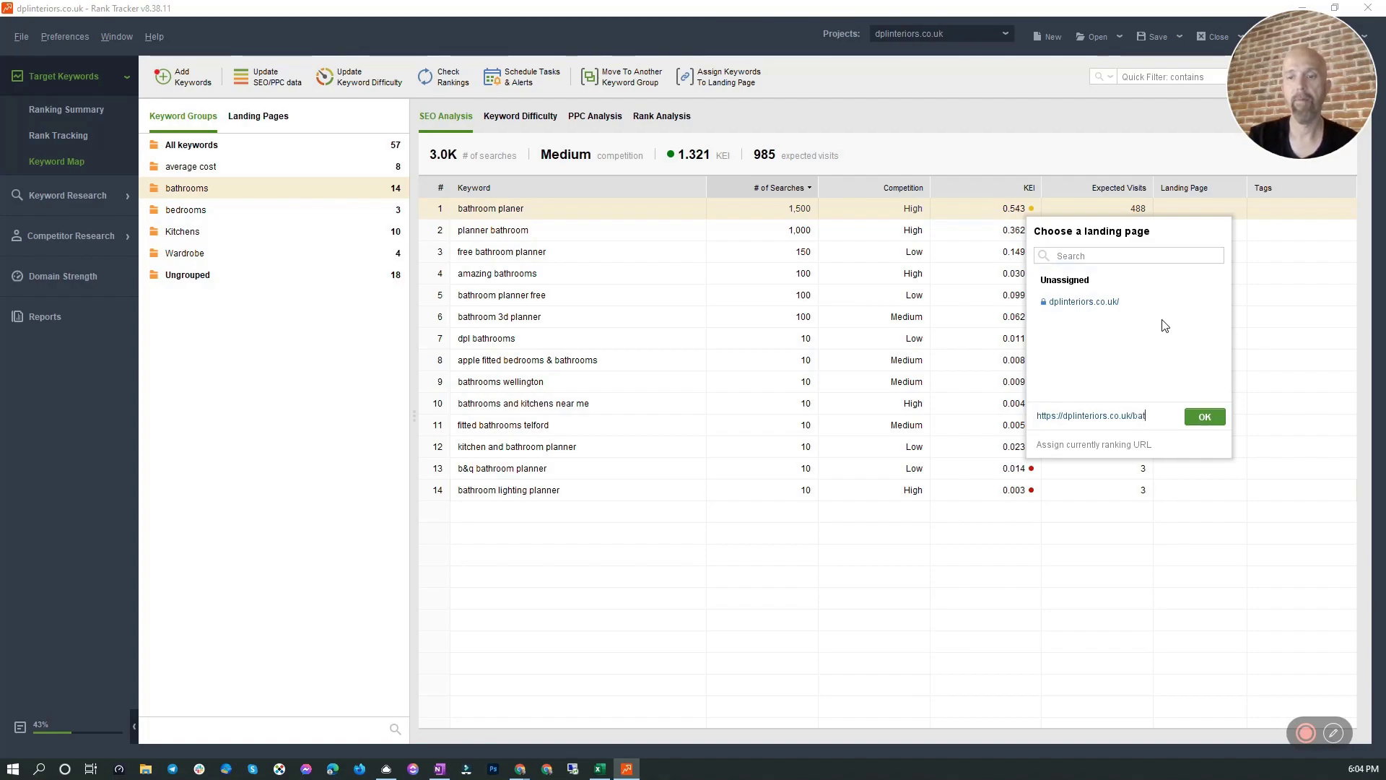
{"action": "type", "text": "bathroom-planner"}
{"action": "key", "text": "Return"}
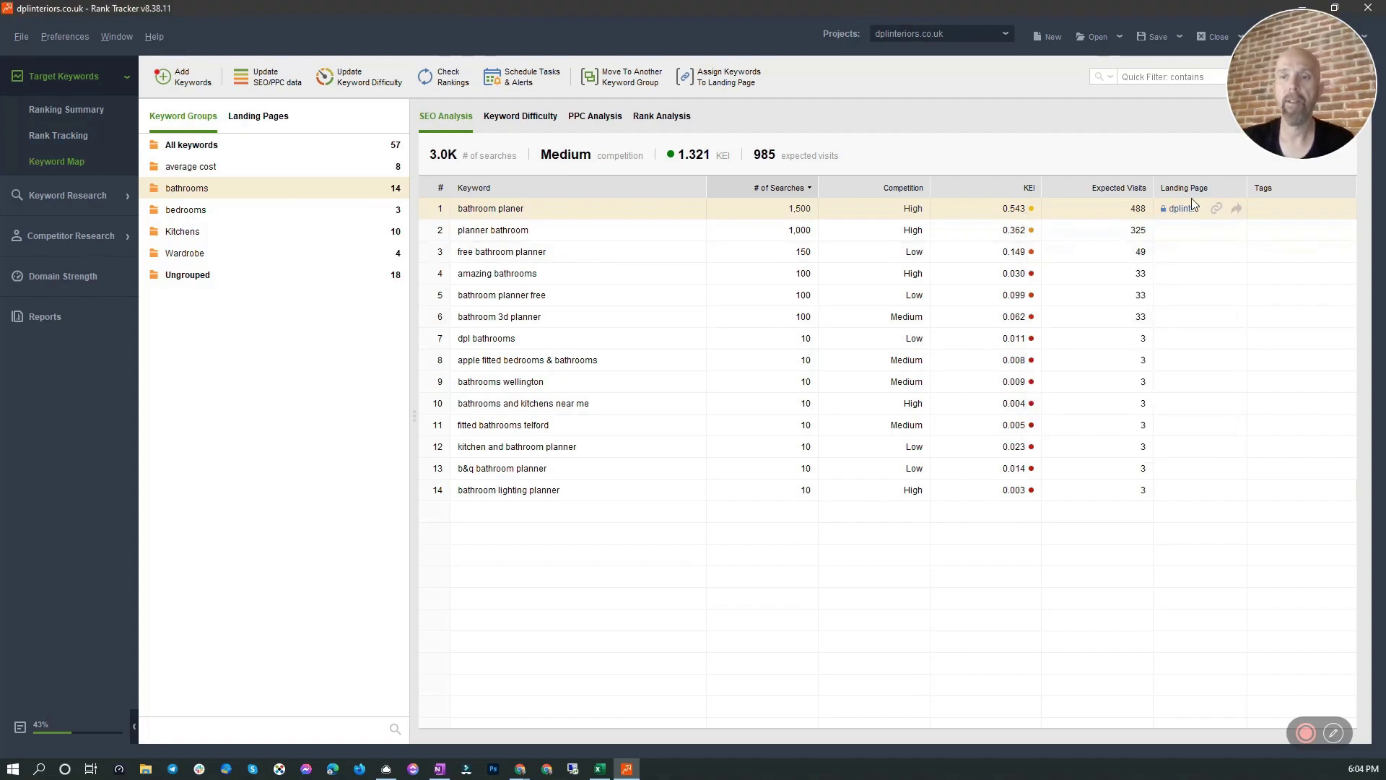
{"action": "left_click_drag", "start_coordinate": [1247, 189], "coordinate": [1289, 191]}
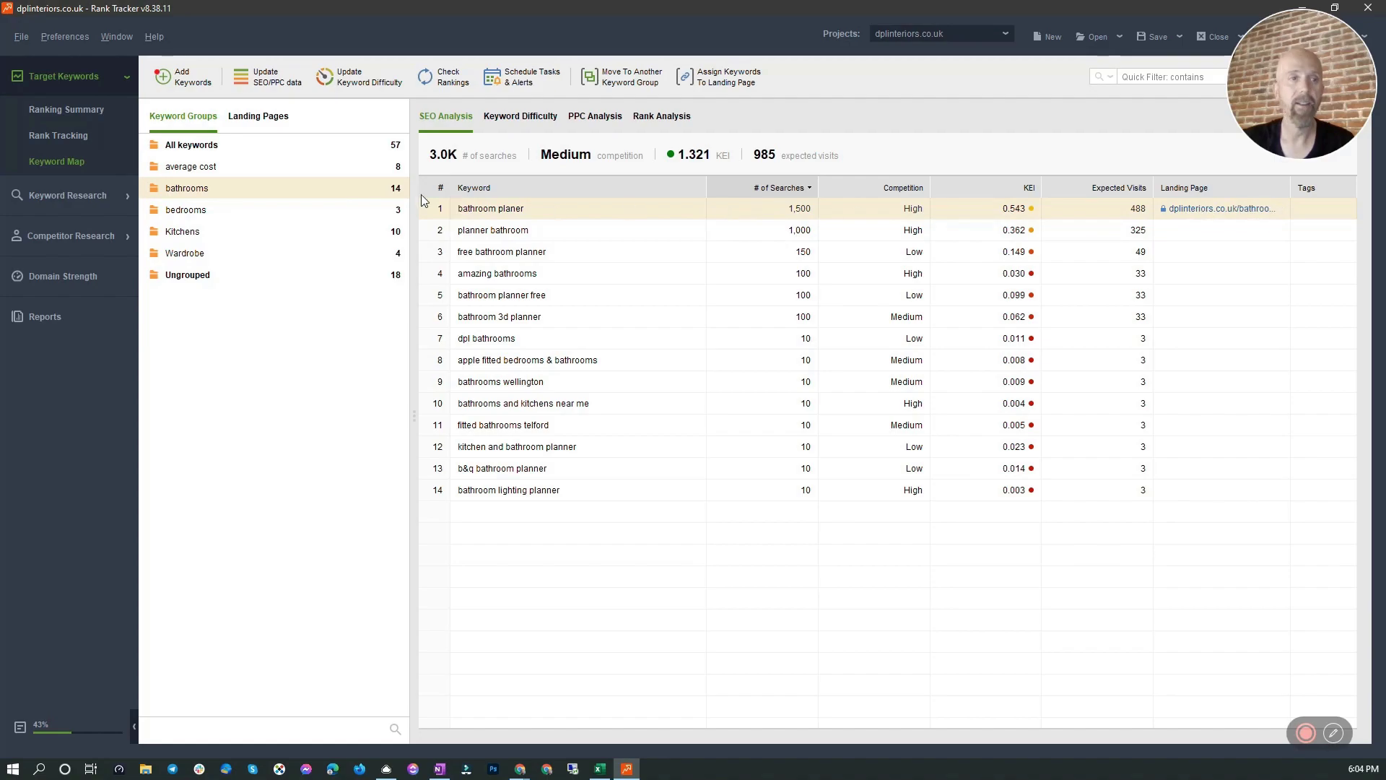
- Check the Ranking Summary, and sort the Rank Tracking keywords alphabetically to compare them with the Keyword Map
{"action": "left_click", "coordinate": [81, 111]}
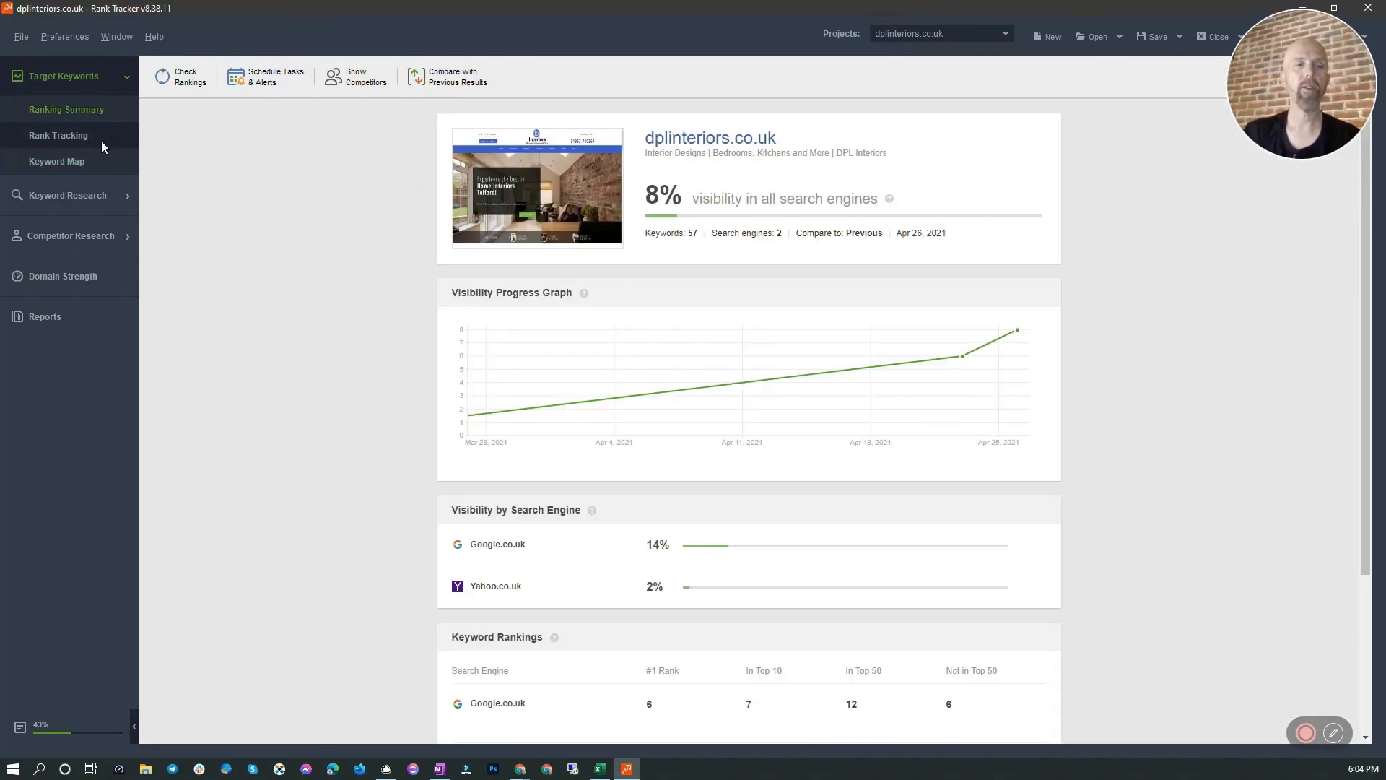
{"action": "left_click", "coordinate": [87, 133]}
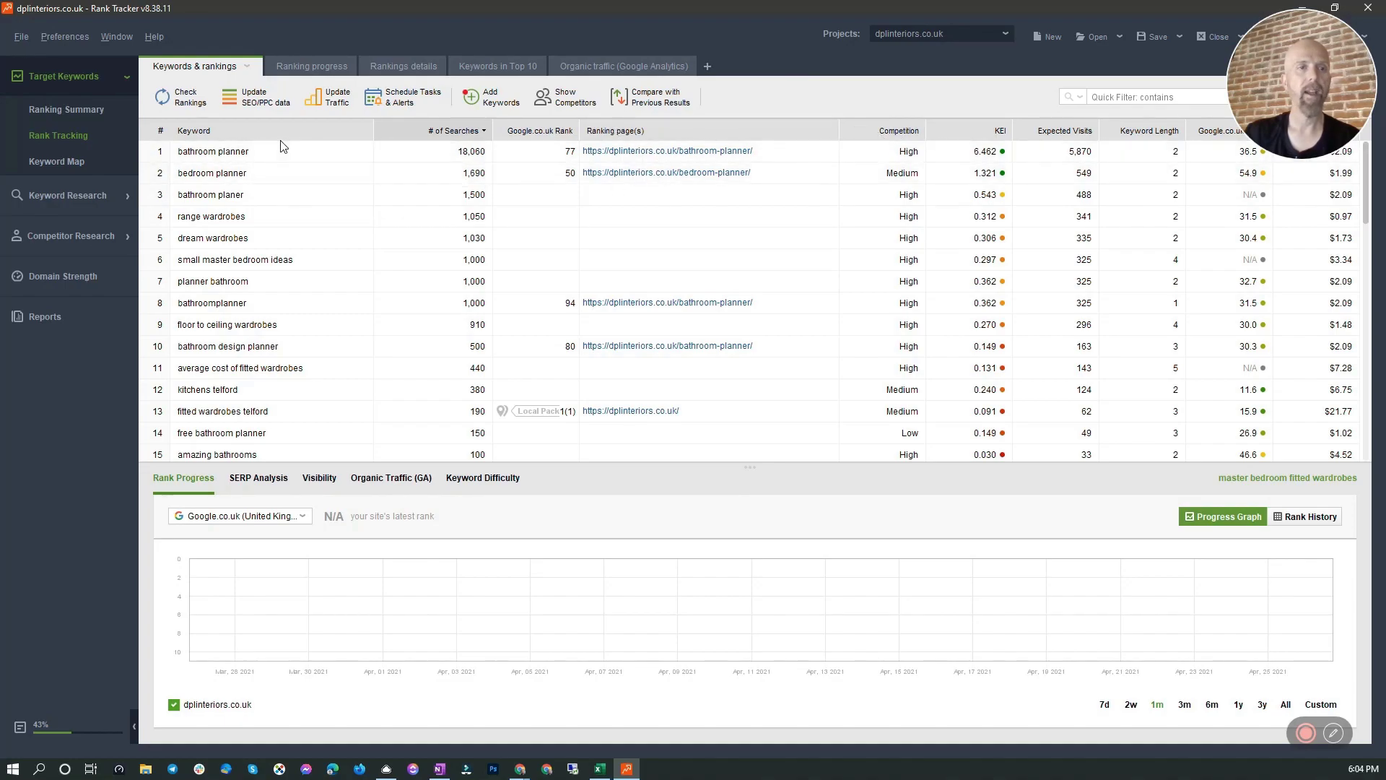
{"action": "left_click", "coordinate": [233, 177]}
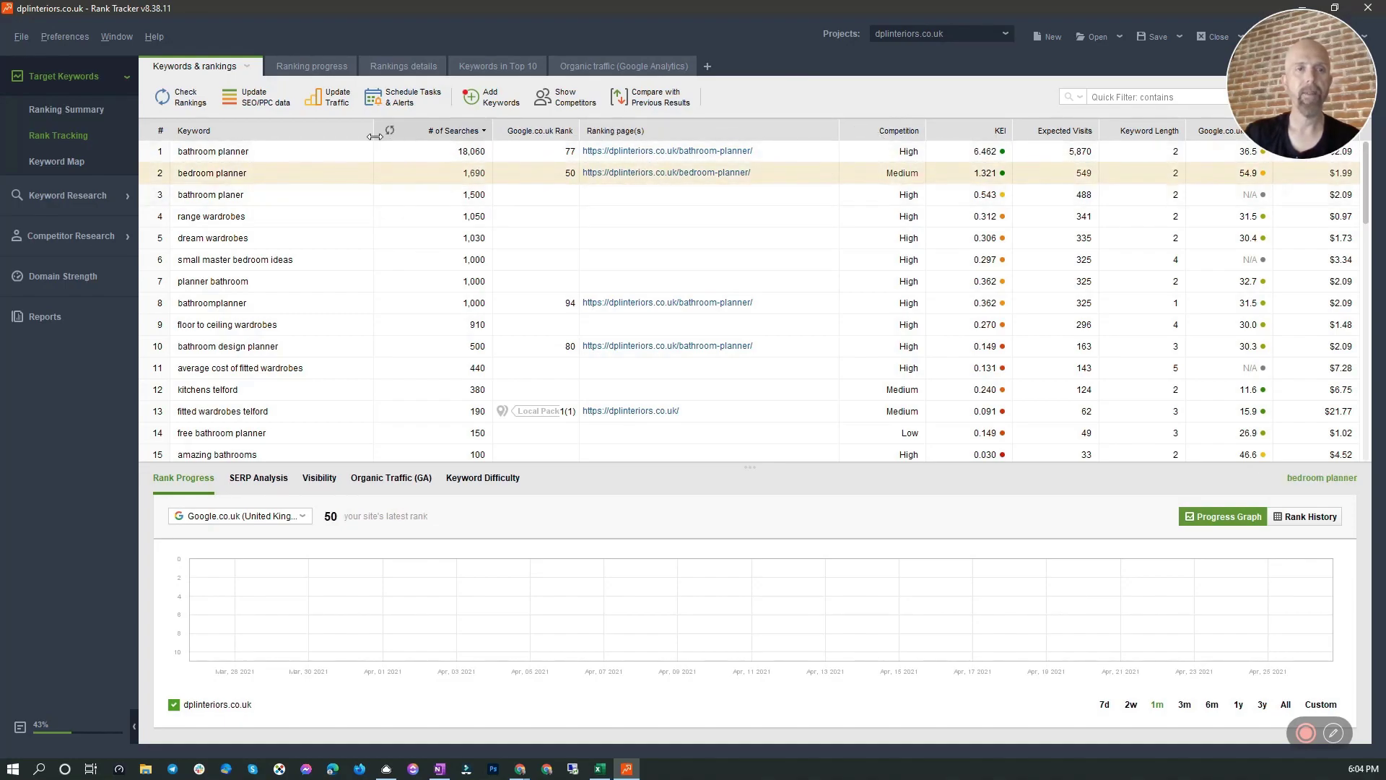
{"action": "left_click", "coordinate": [321, 130]}
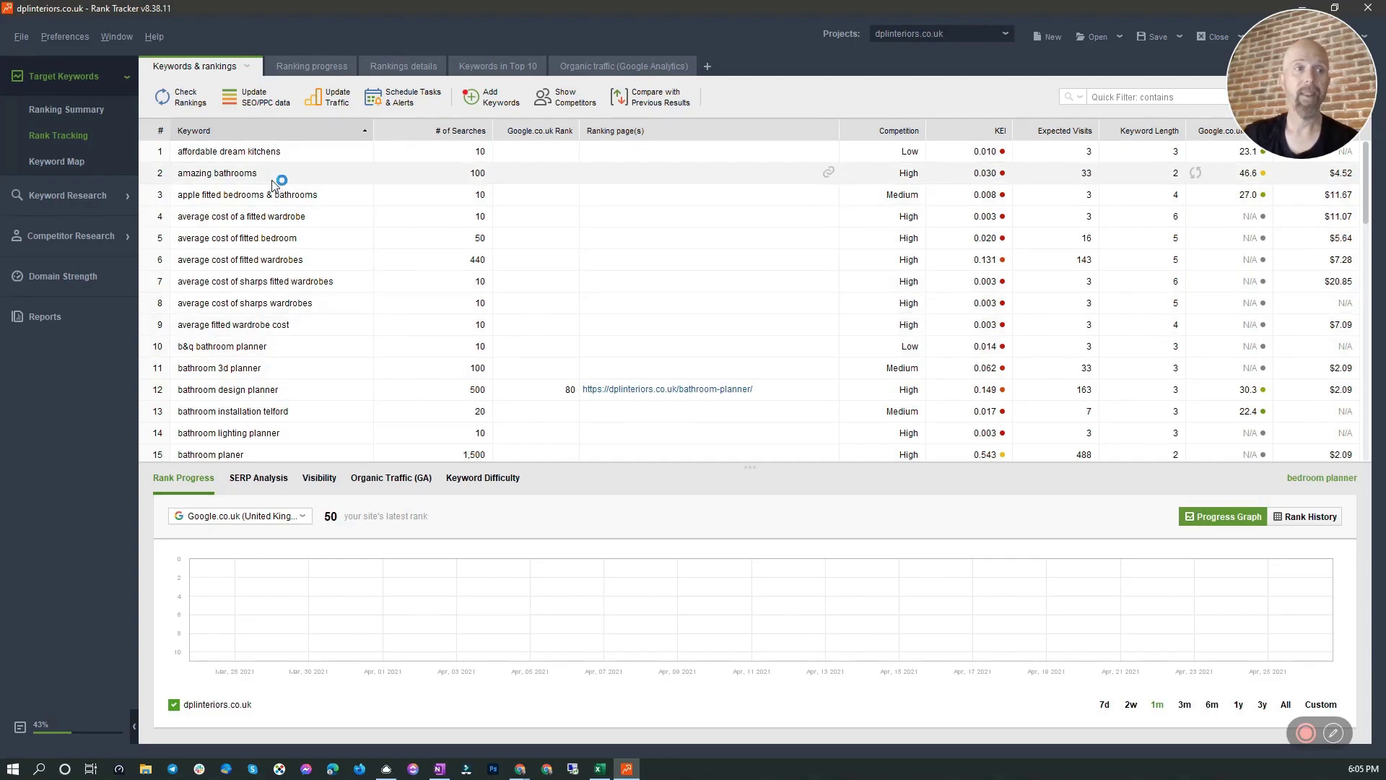
{"action": "left_click", "coordinate": [66, 164]}
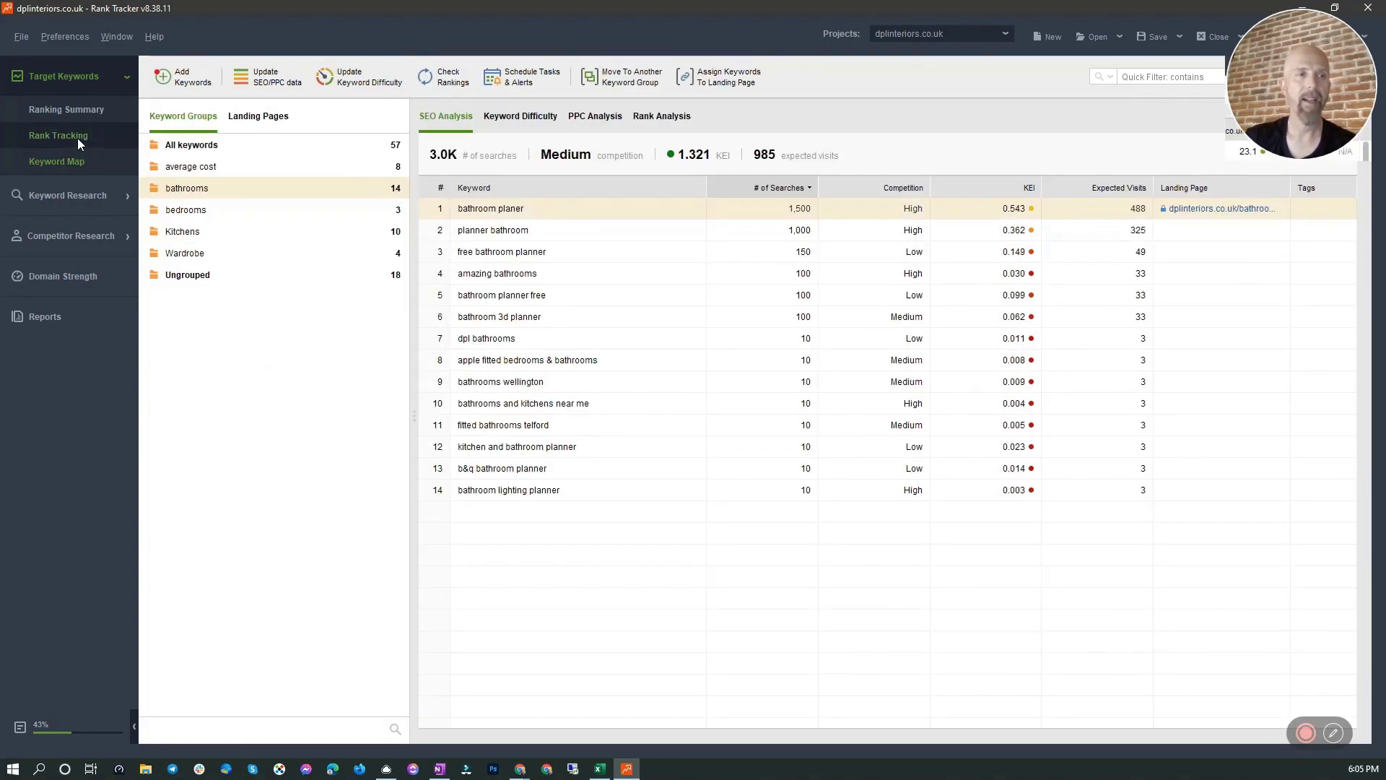
{"action": "left_click", "coordinate": [76, 137]}
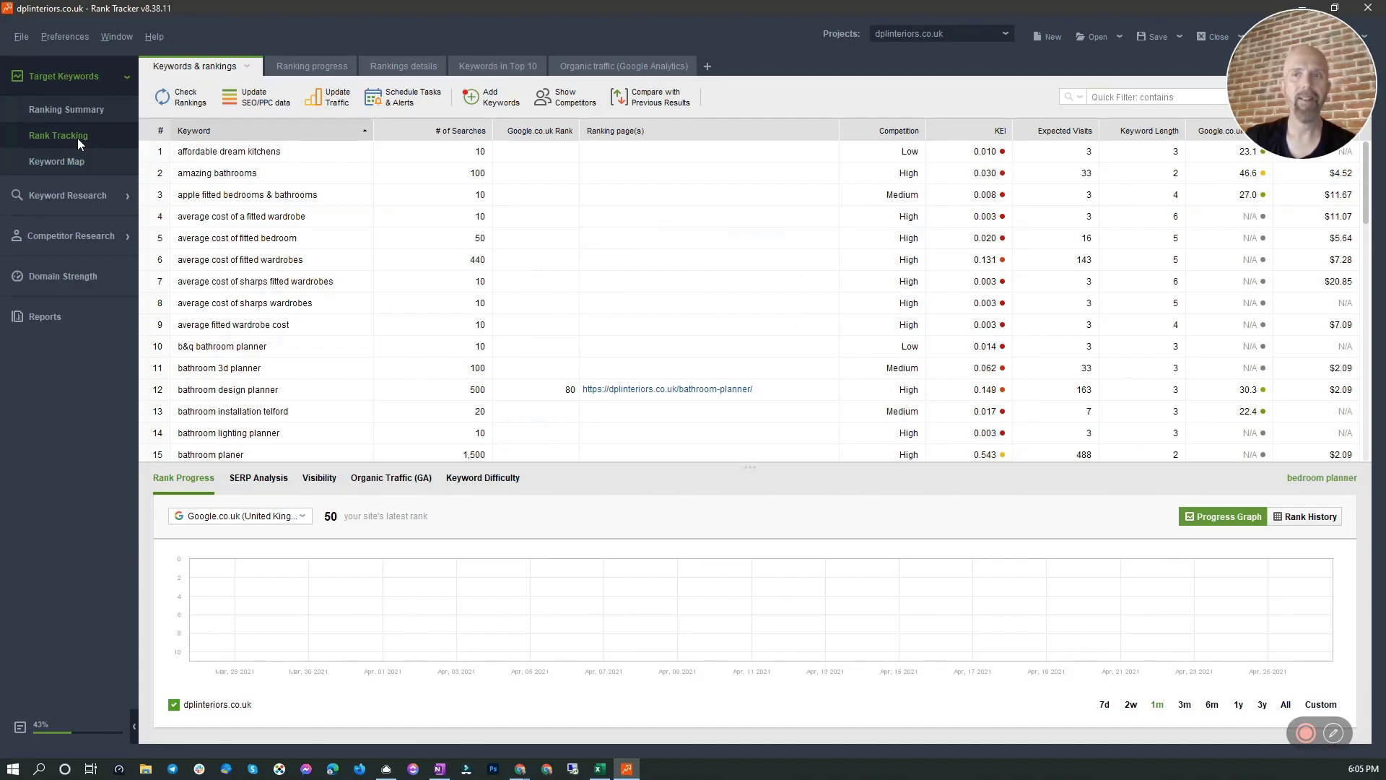
{"action": "left_click_drag", "start_coordinate": [1249, 126], "coordinate": [1172, 138]}
{"action": "left_click_drag", "start_coordinate": [1269, 78], "coordinate": [94, 662]}
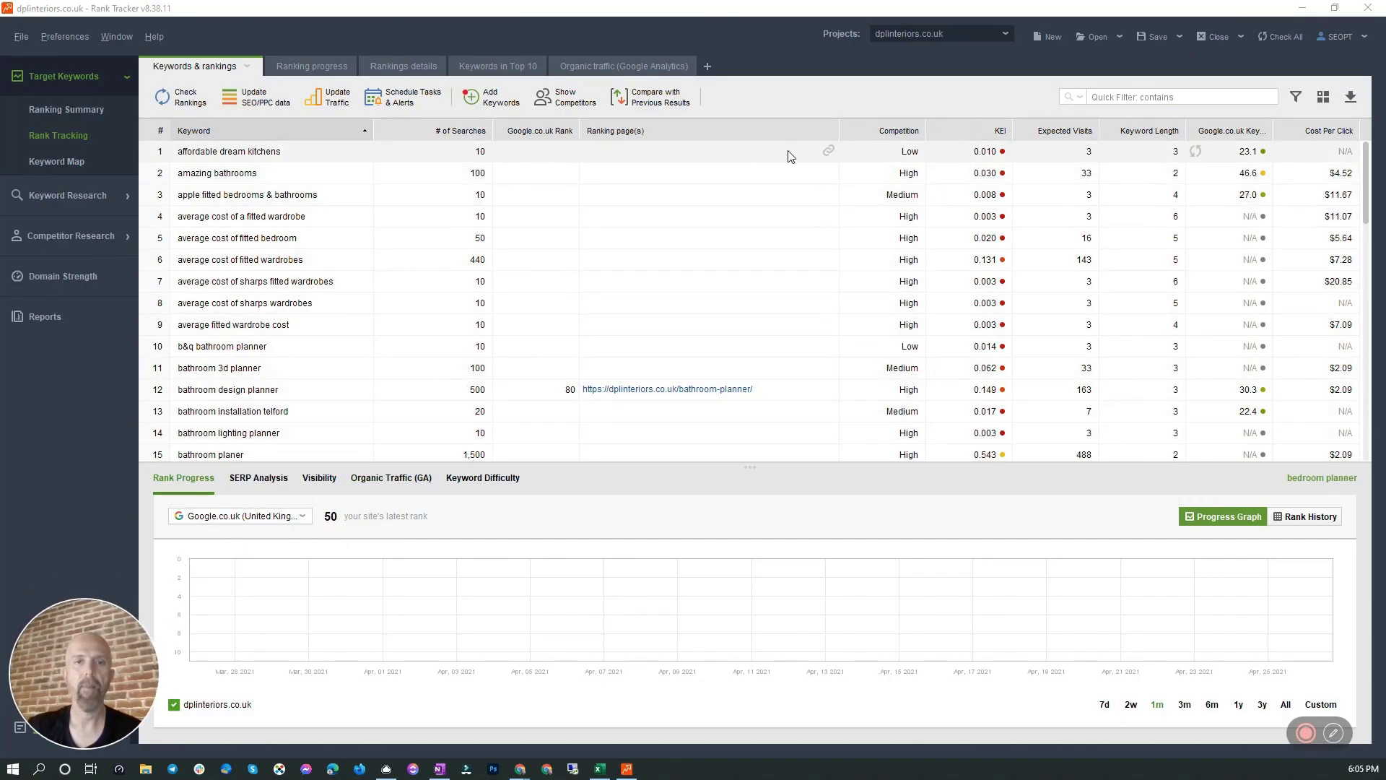
- Sort the Rank Tracking keywords by ranking page, narrow the Ranking page(s) column, and review the keywords that have ranking pages
{"action": "left_click", "coordinate": [836, 133]}
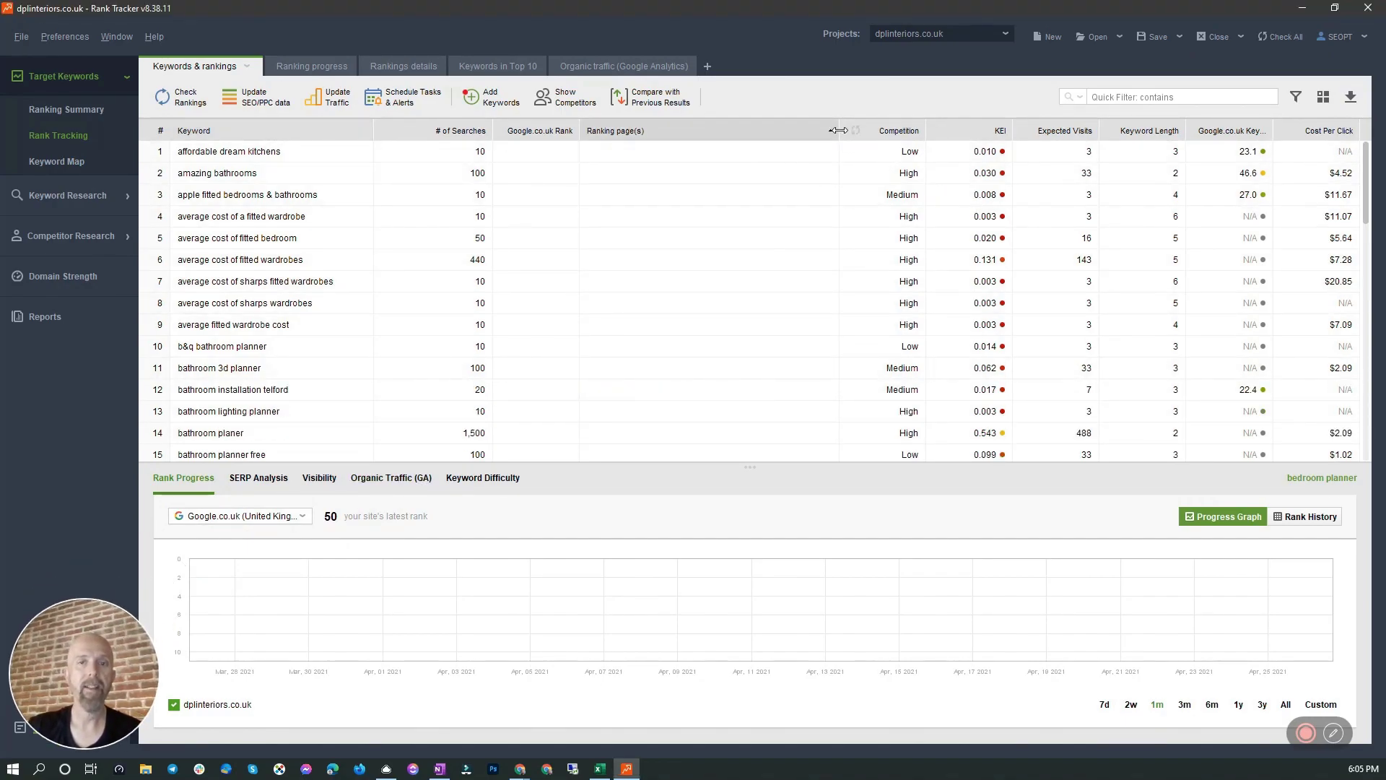
{"action": "left_click_drag", "start_coordinate": [838, 130], "coordinate": [682, 130]}
{"action": "scroll", "coordinate": [366, 345], "scroll_direction": "down", "scroll_amount": 4}
{"action": "scroll", "coordinate": [368, 343], "scroll_direction": "down", "scroll_amount": 10}
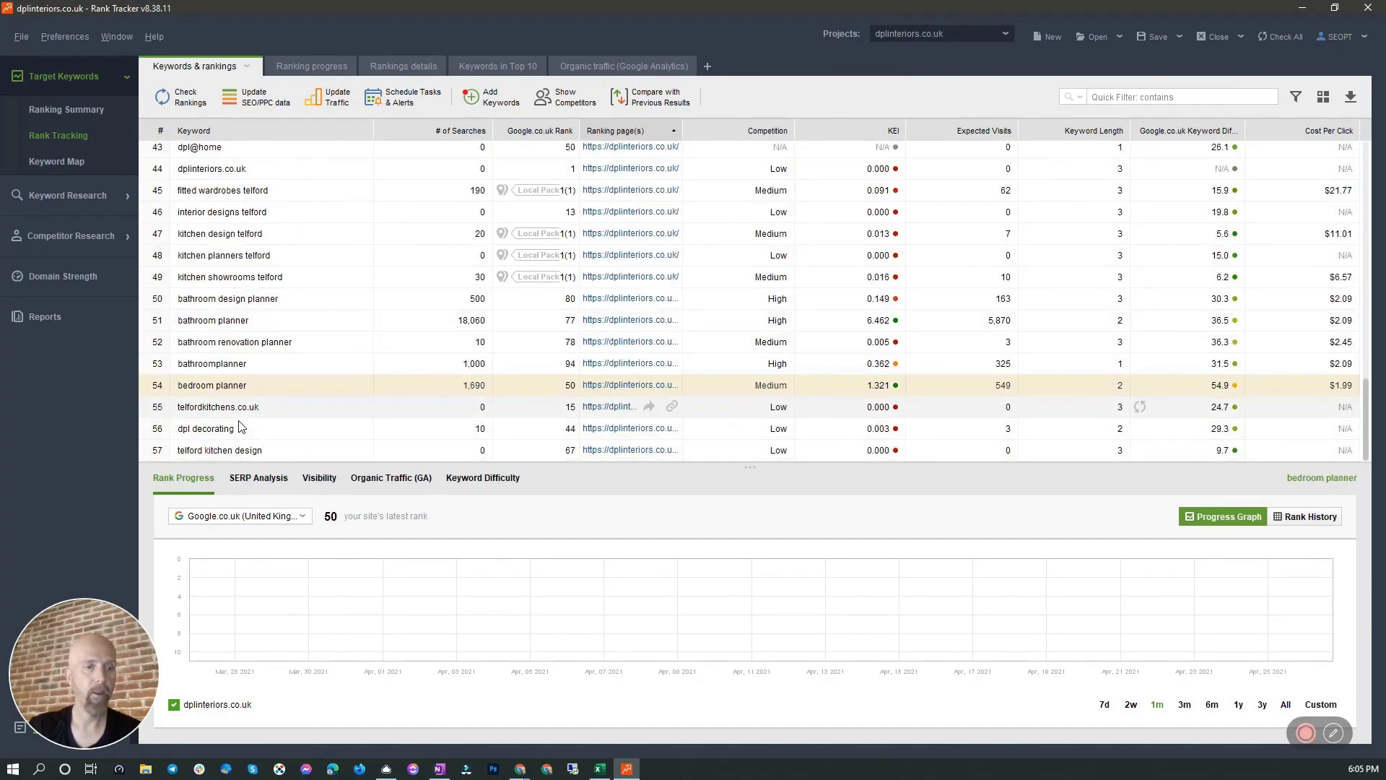
{"action": "scroll", "coordinate": [289, 361], "scroll_direction": "up", "scroll_amount": 14}
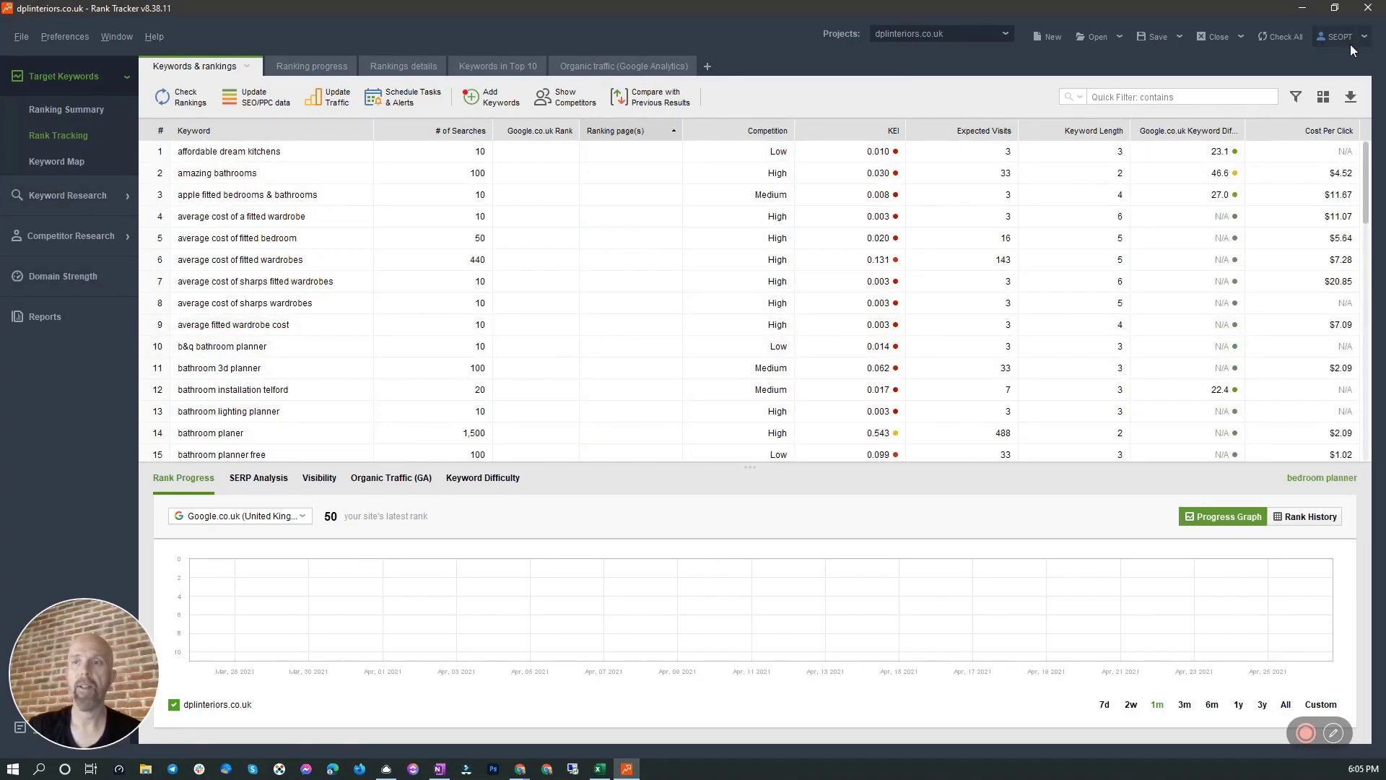
- Export the Rank Tracking keywords to the Desktop as "Keywords & rankings - dplinteriors.co.uk.csv" and open the exported file in Excel
{"action": "left_click", "coordinate": [1350, 96]}
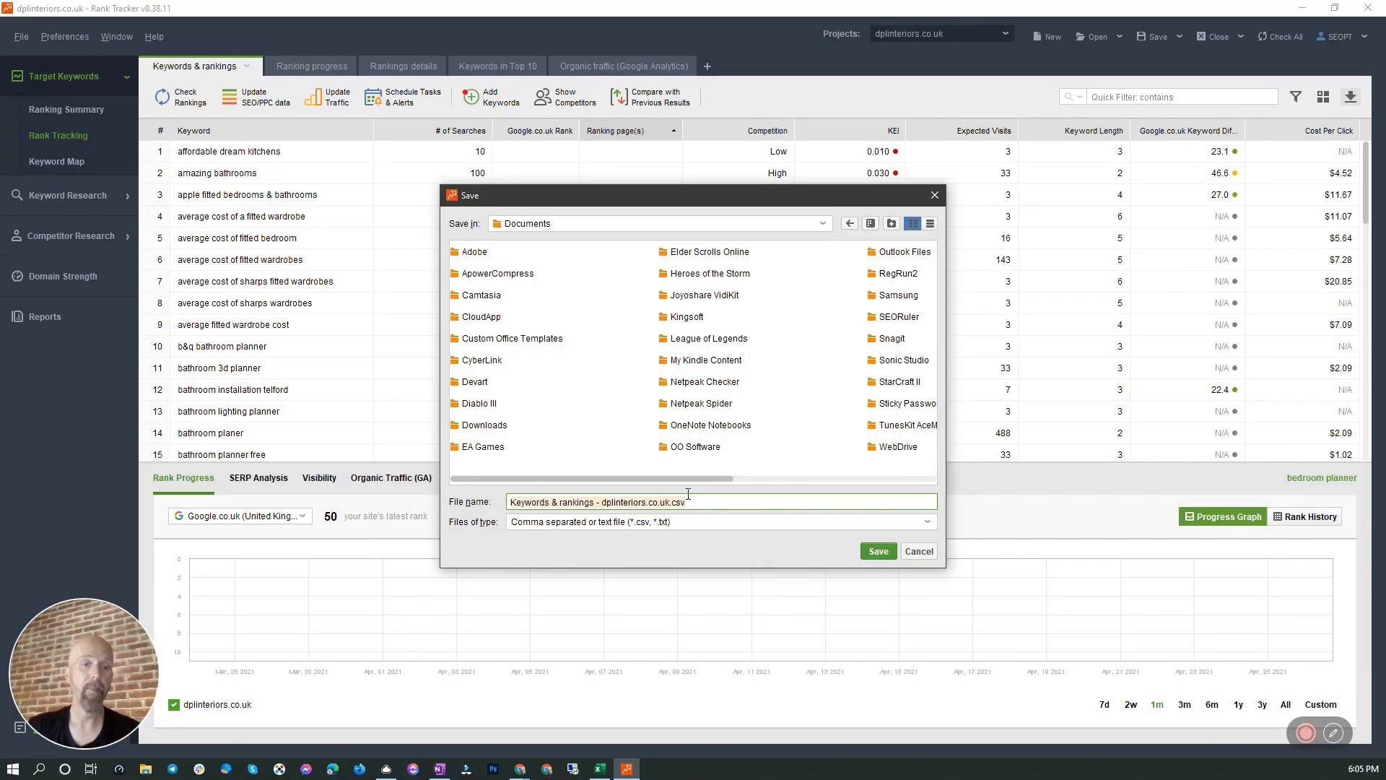
{"action": "left_click", "coordinate": [821, 225]}
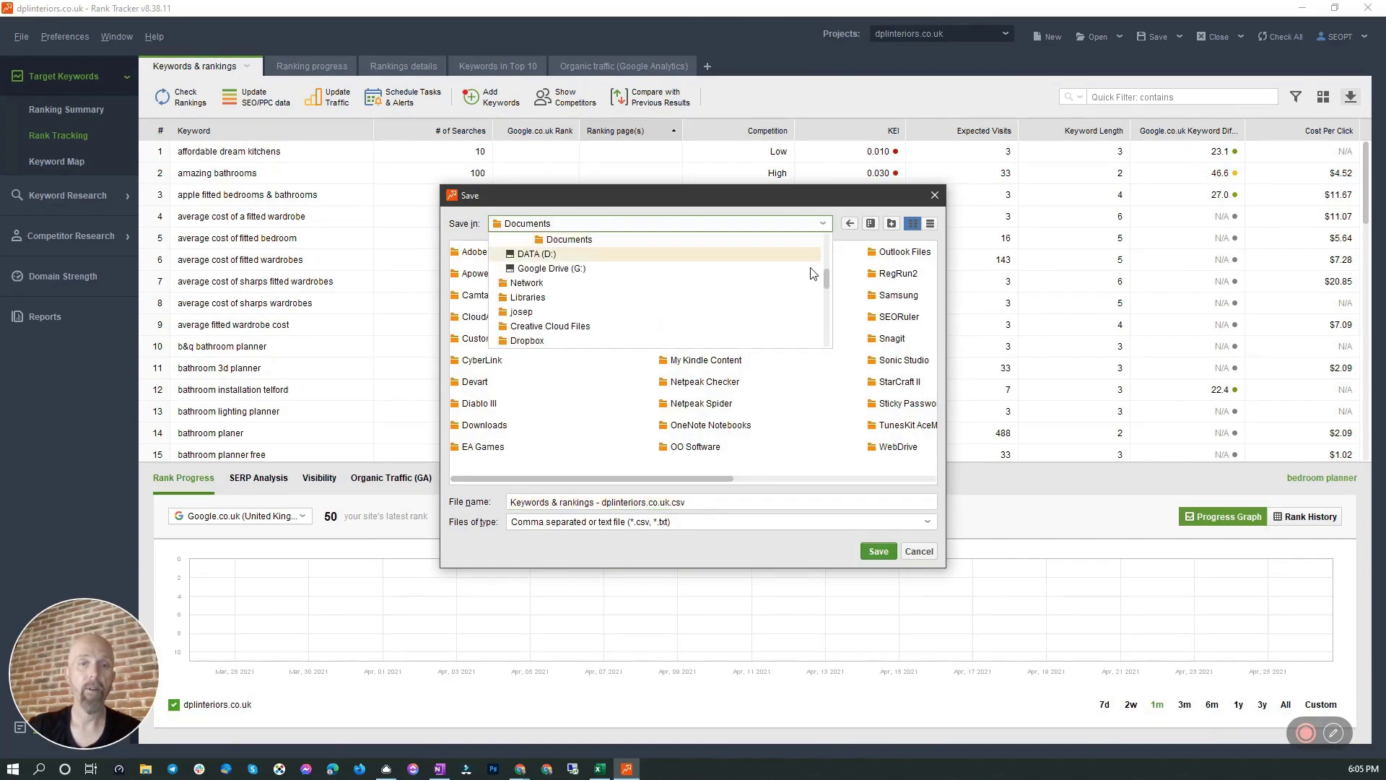
{"action": "left_click_drag", "start_coordinate": [827, 284], "coordinate": [749, 247]}
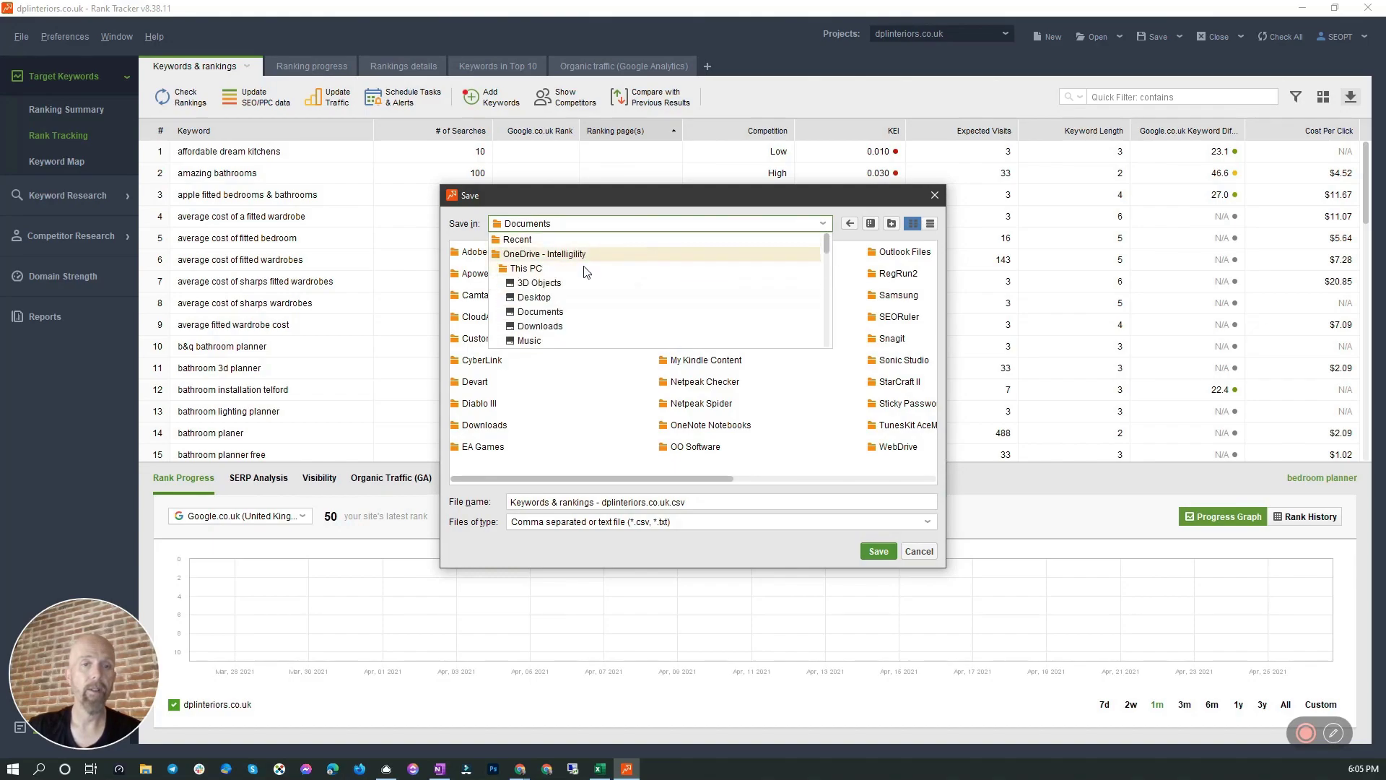
{"action": "left_click", "coordinate": [581, 299]}
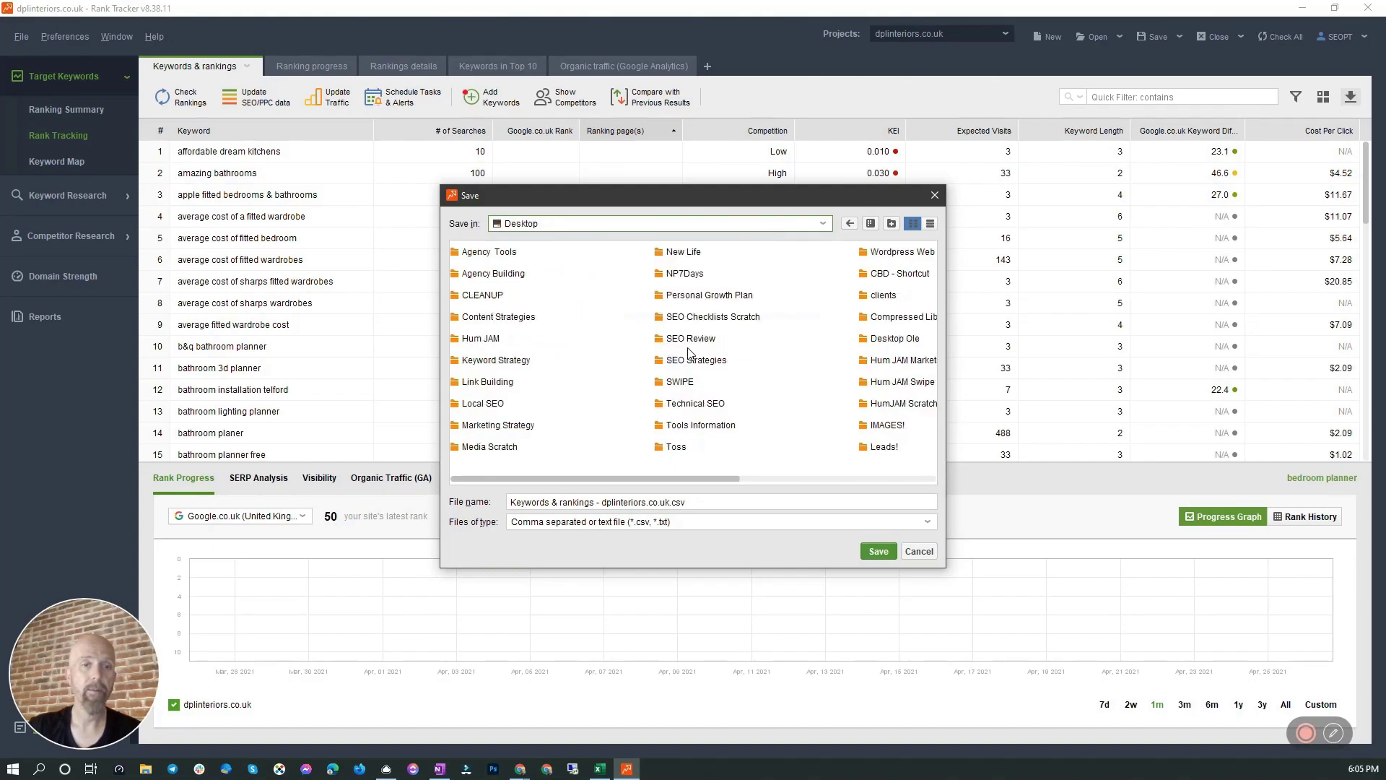
{"action": "left_click", "coordinate": [878, 551]}
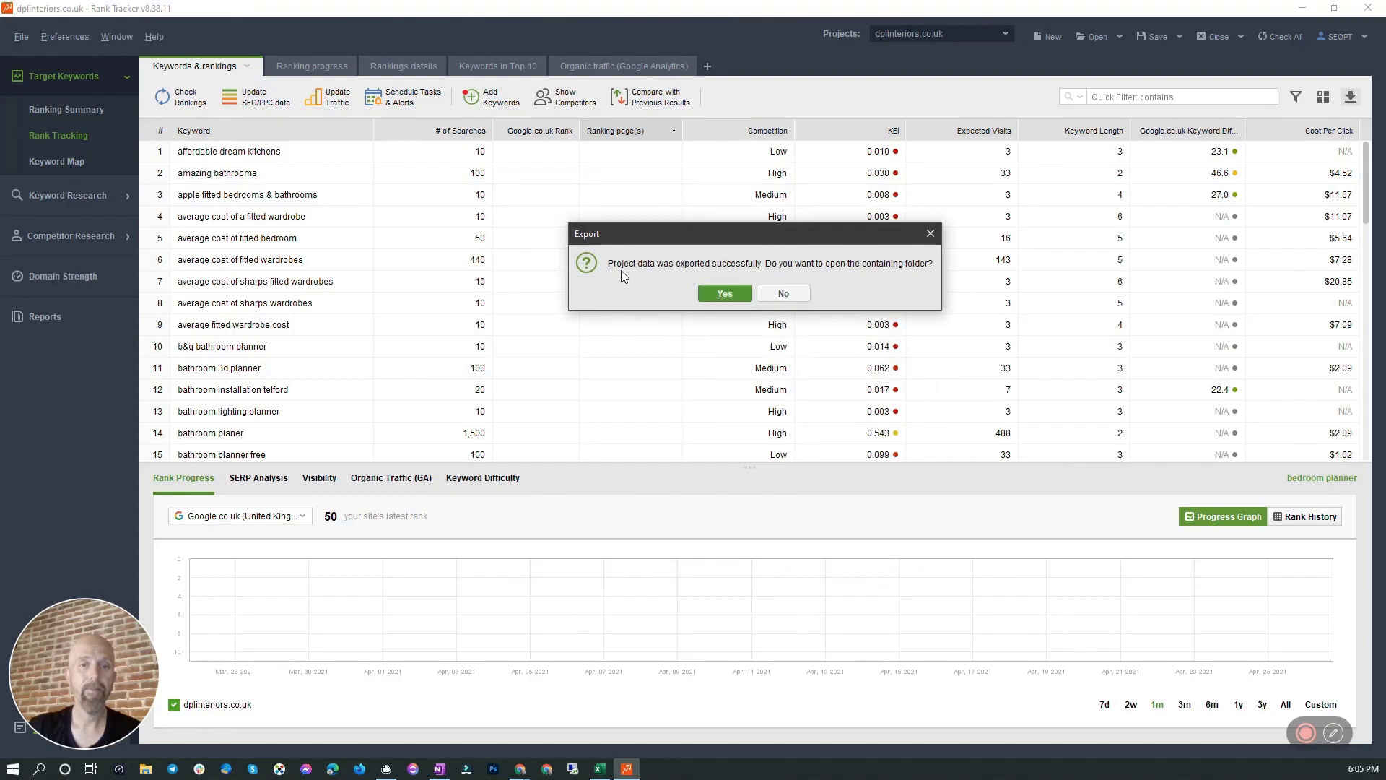
{"action": "left_click", "coordinate": [730, 290]}
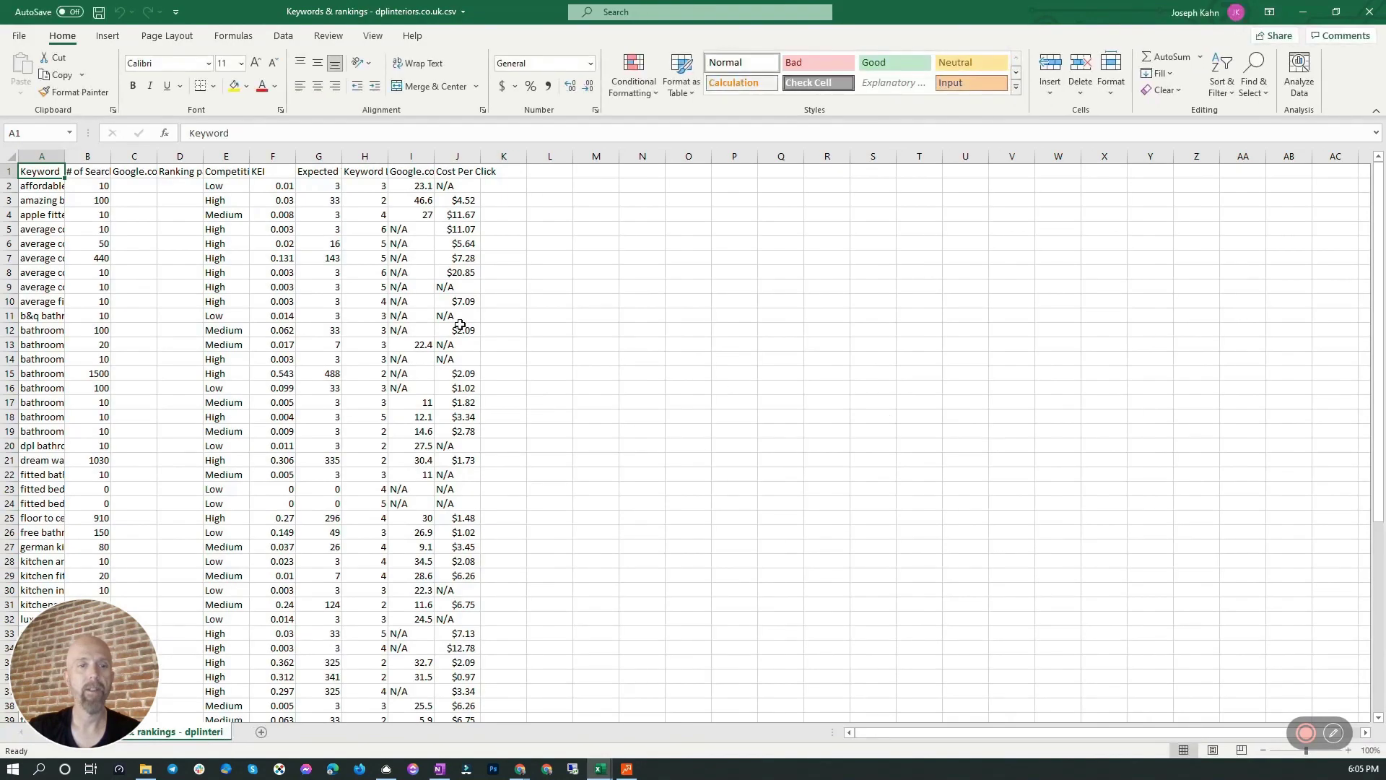
- Widen the Keyword and # of Searches columns in the exported CSV and copy all keyword rows below the header
{"action": "left_click_drag", "start_coordinate": [64, 151], "coordinate": [372, 153]}
{"action": "left_click_drag", "start_coordinate": [87, 188], "coordinate": [701, 688]}
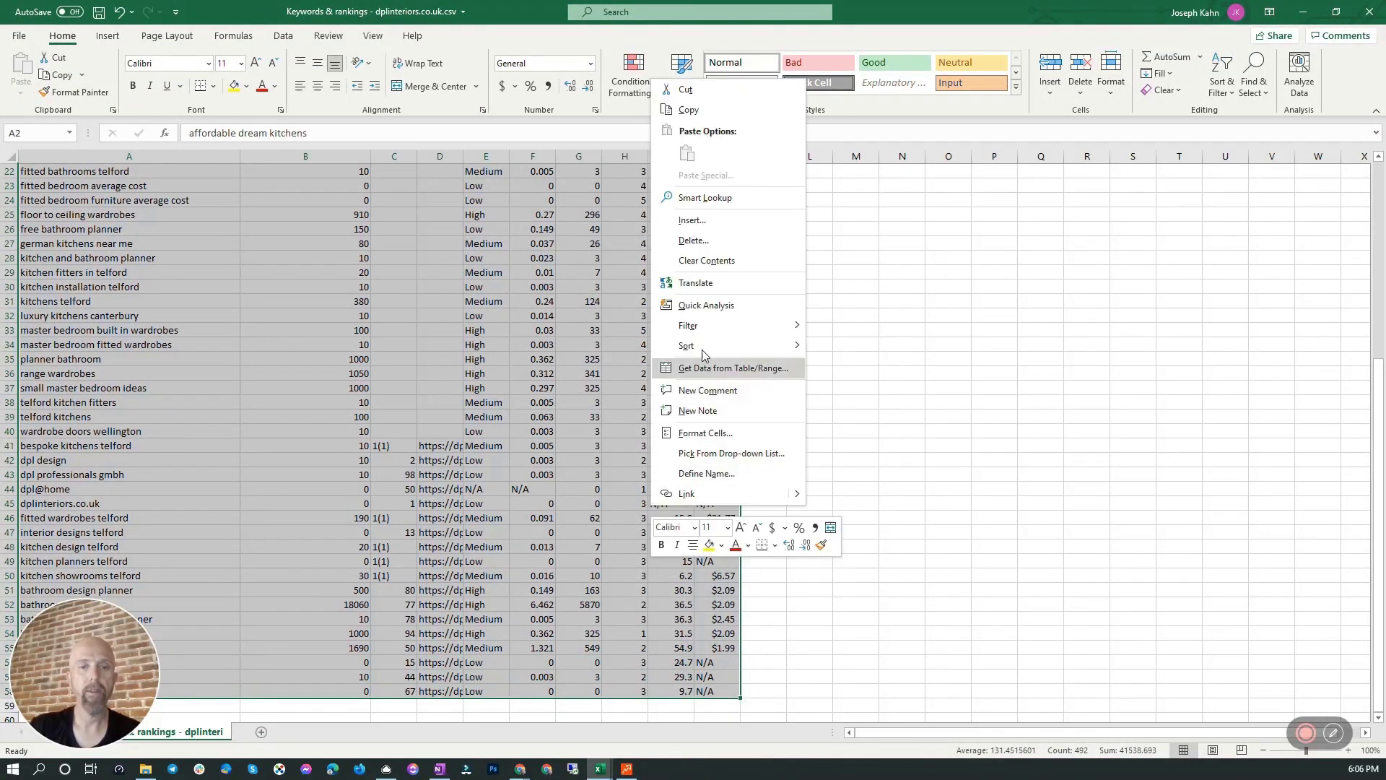
{"action": "left_click", "coordinate": [688, 110]}
{"action": "scroll", "coordinate": [586, 560], "scroll_direction": "up", "scroll_amount": 7}
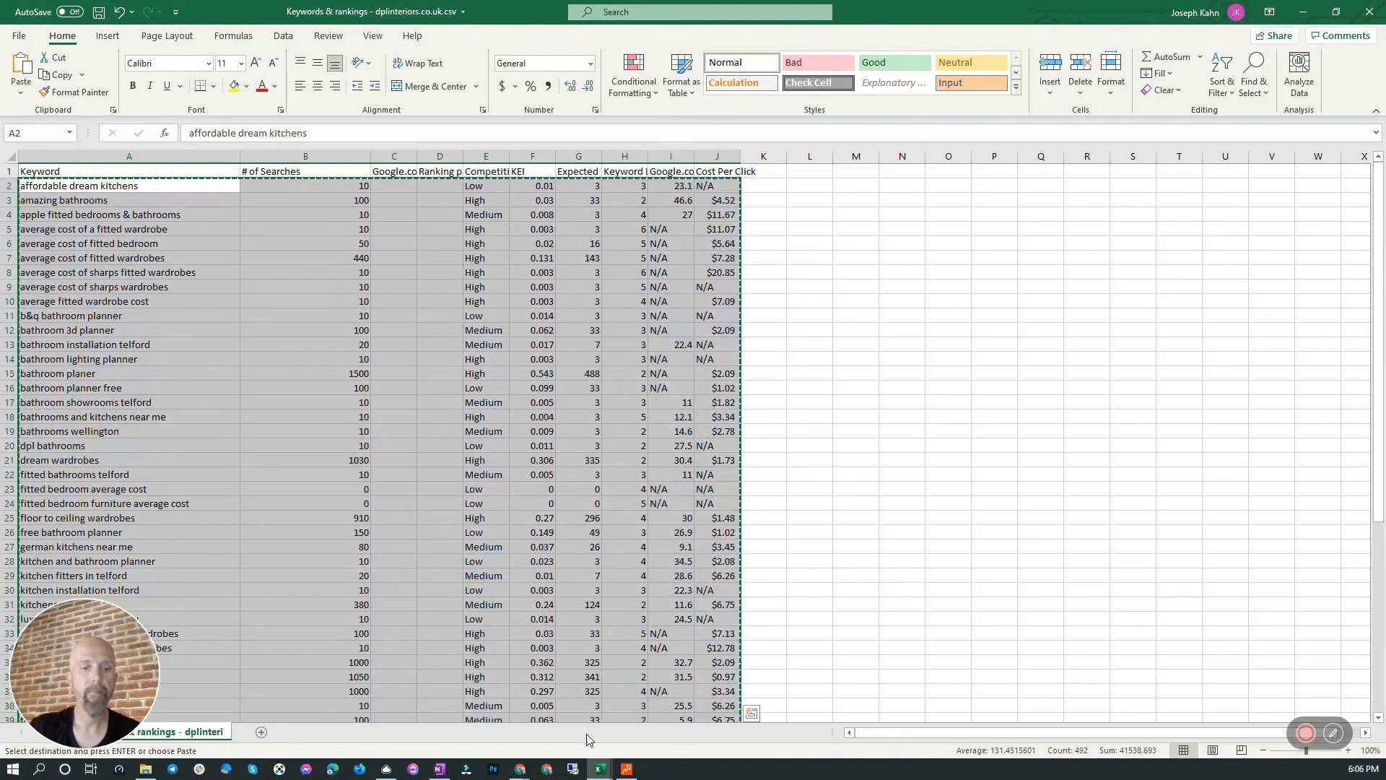
- Paste the copied keyword rows at B5 of the Scratch sheet in SEOCampaignWorksheet.xlsx, widen column B, and look through the pasted list
{"action": "left_click", "coordinate": [598, 769]}
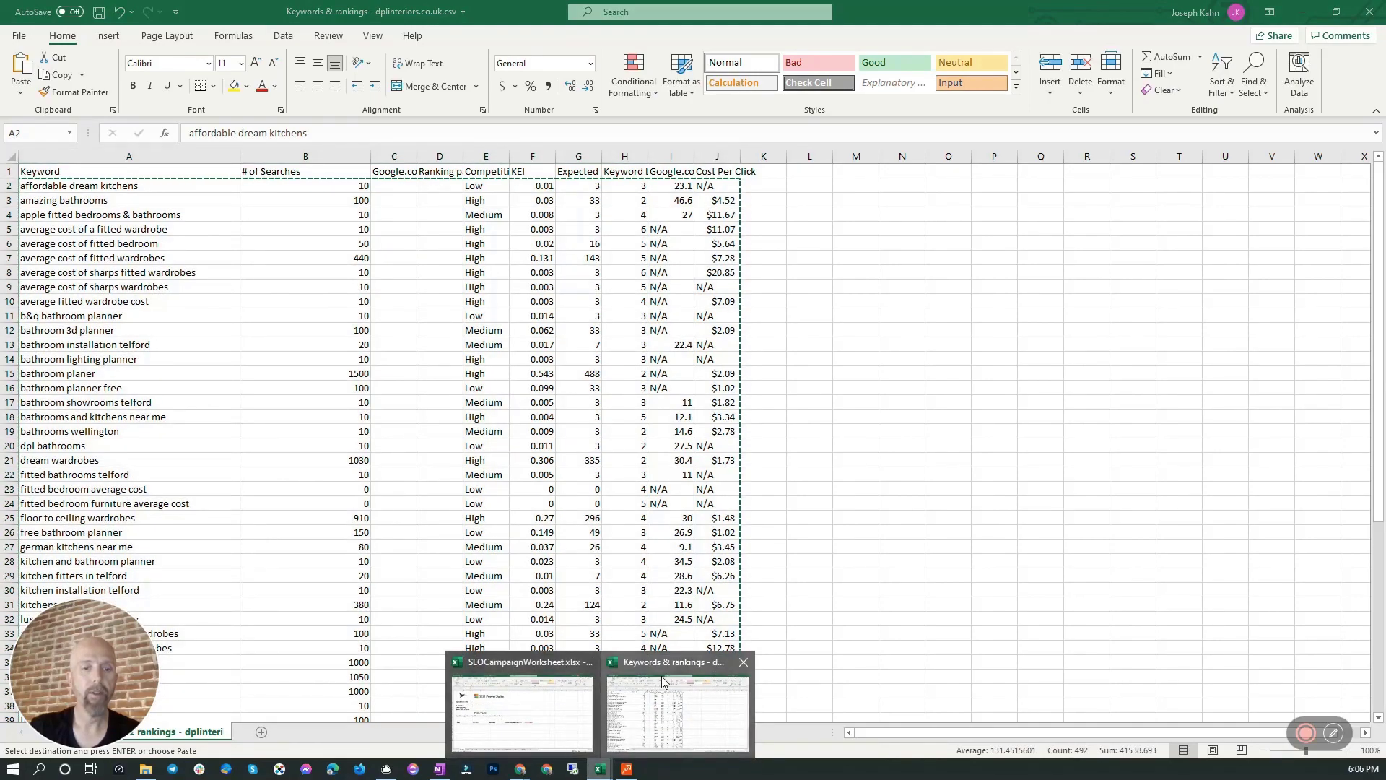
{"action": "left_click", "coordinate": [575, 737]}
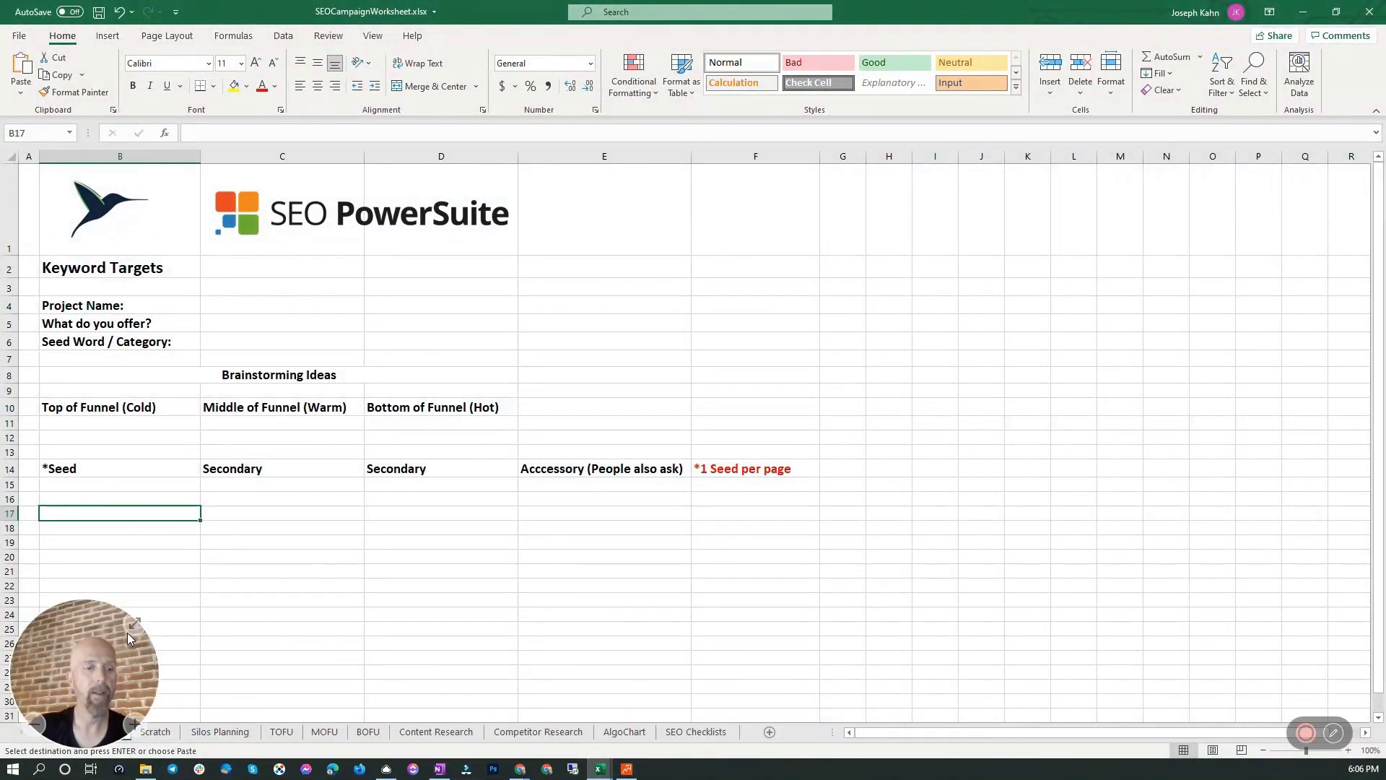
{"action": "left_click", "coordinate": [156, 732]}
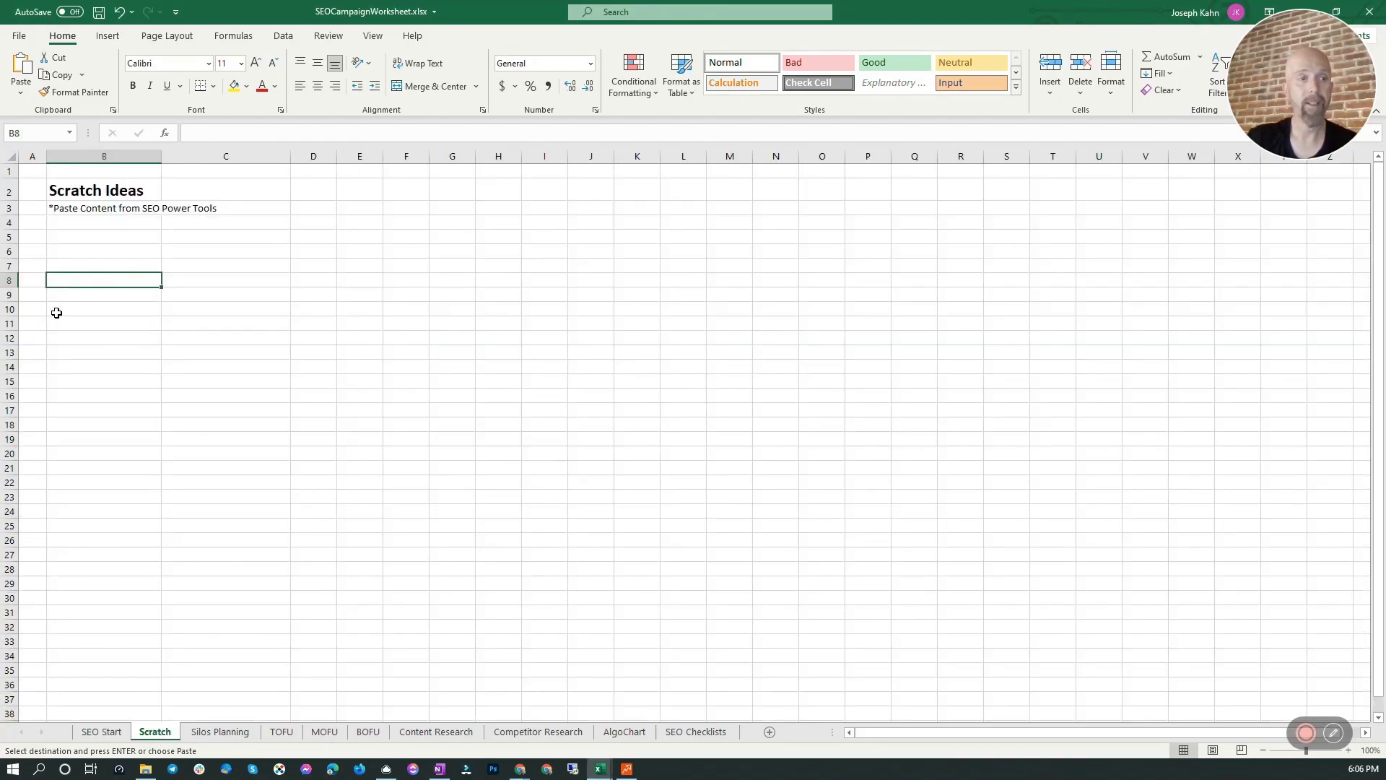
{"action": "left_click", "coordinate": [72, 240]}
{"action": "key", "text": "ctrl+v"}
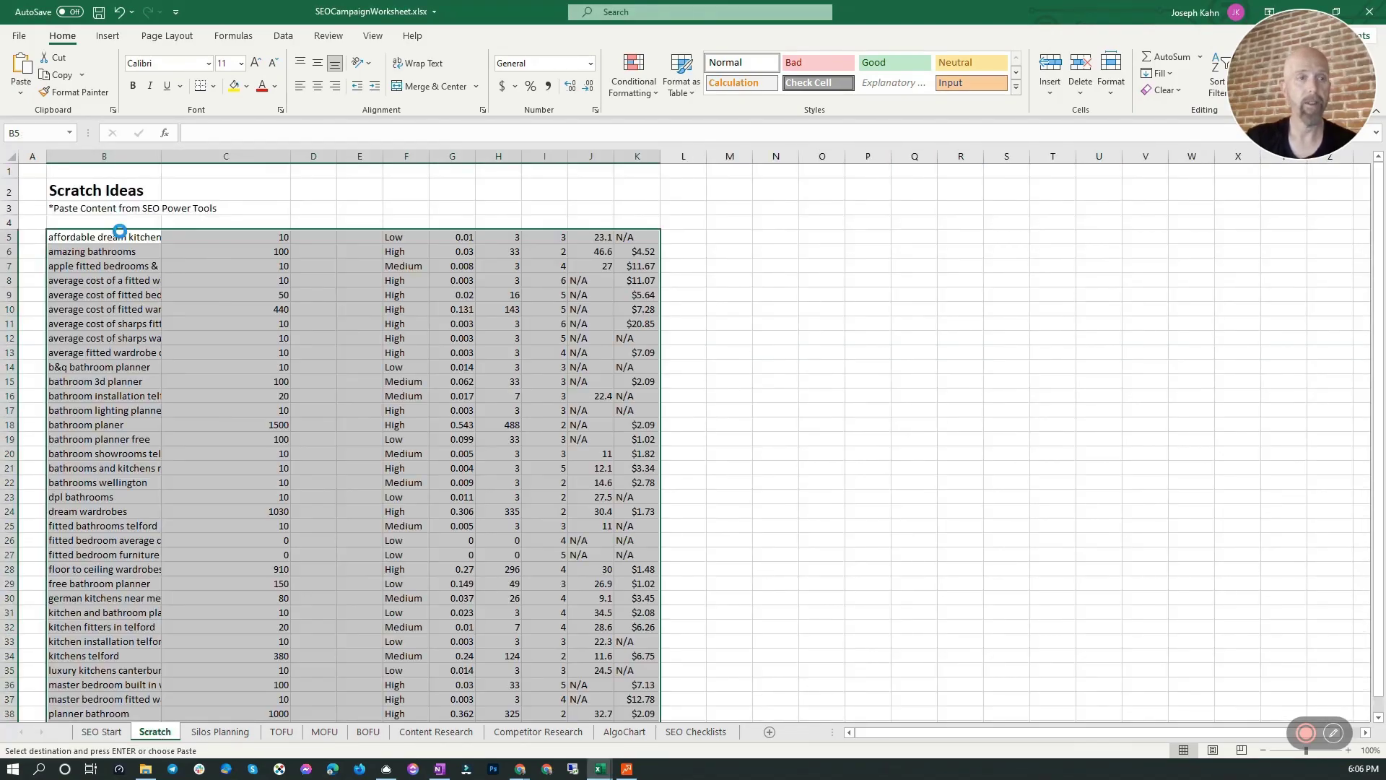
{"action": "left_click_drag", "start_coordinate": [161, 155], "coordinate": [221, 156]}
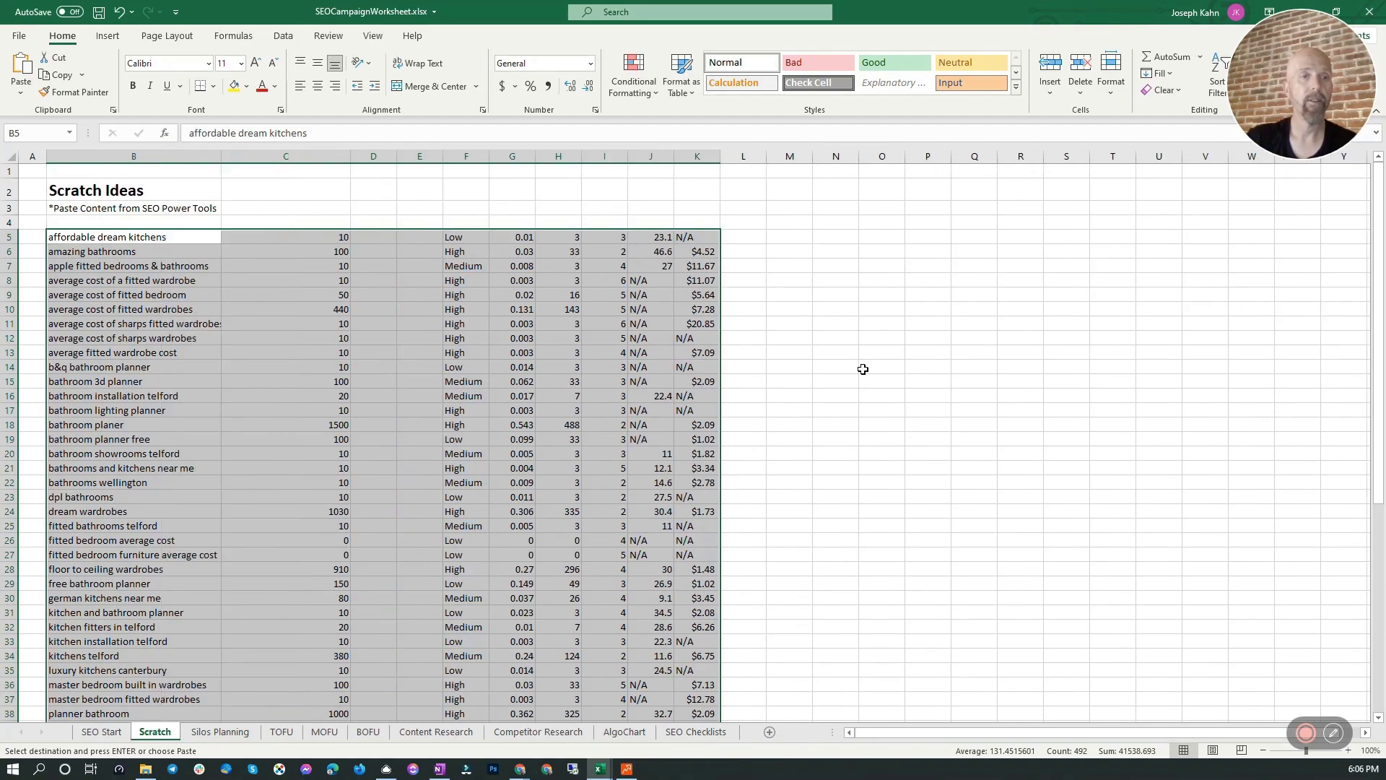
{"action": "left_click", "coordinate": [881, 367]}
{"action": "scroll", "coordinate": [242, 566], "scroll_direction": "down", "scroll_amount": 8}
{"action": "scroll", "coordinate": [241, 566], "scroll_direction": "down", "scroll_amount": 3}
{"action": "scroll", "coordinate": [241, 566], "scroll_direction": "up", "scroll_amount": 9}
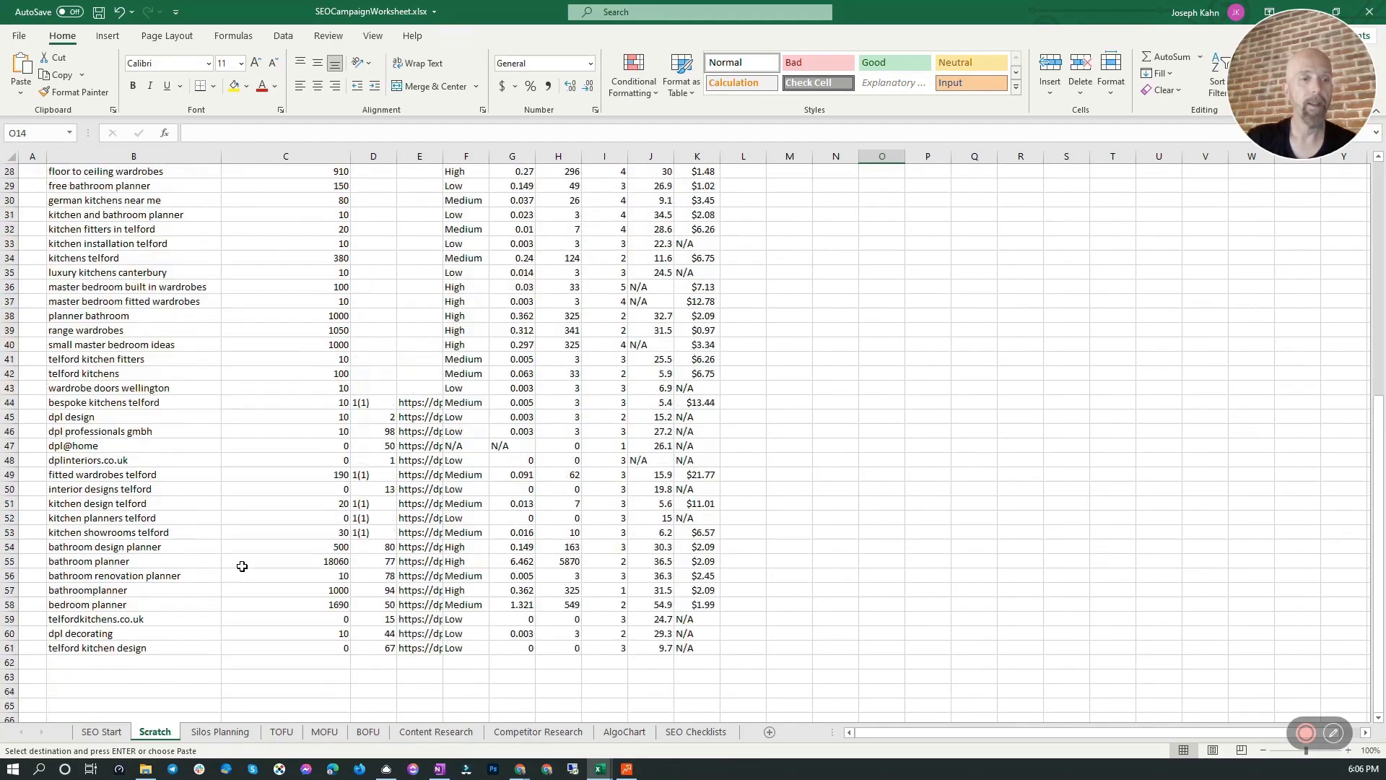
{"action": "scroll", "coordinate": [242, 566], "scroll_direction": "up", "scroll_amount": 2}
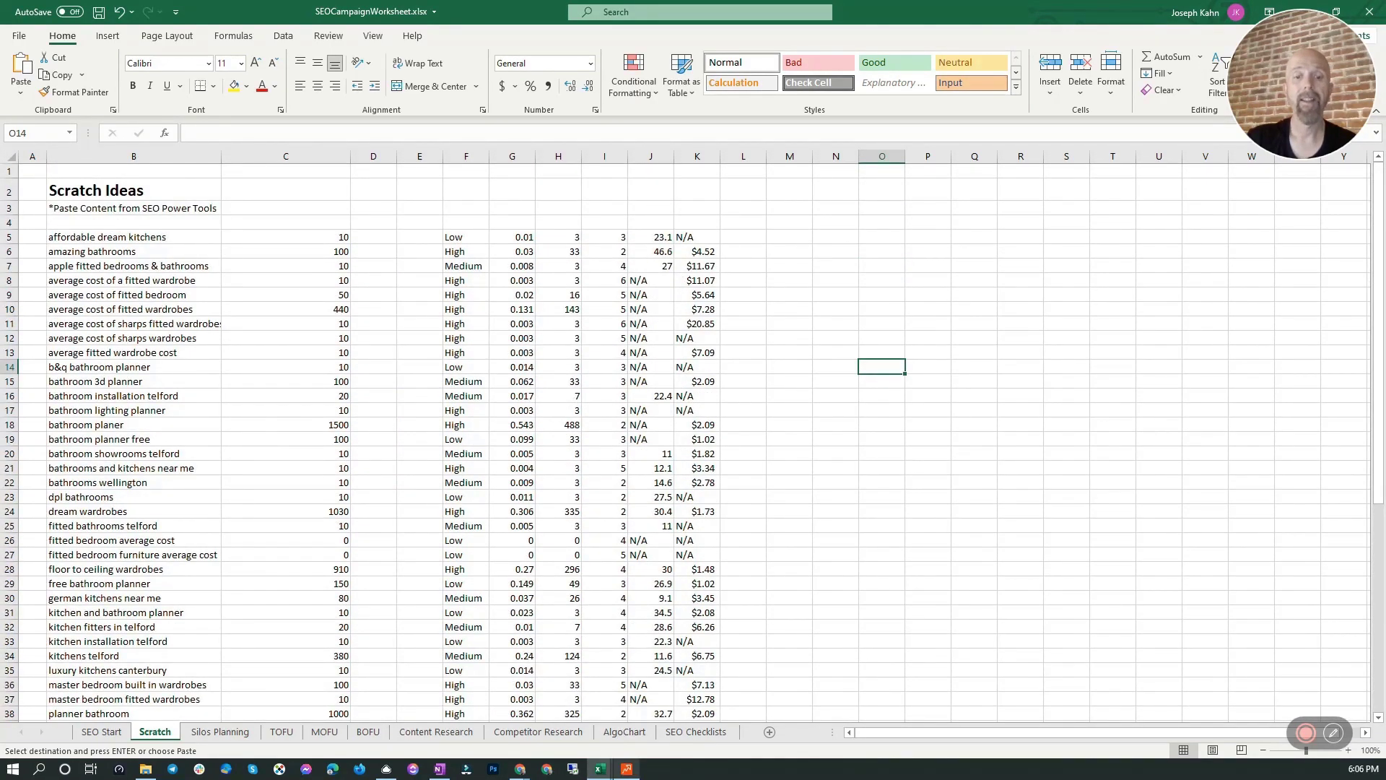
- Return to the exported Keywords & rankings CSV and clear its pending copy selection
{"action": "left_click", "coordinate": [626, 769]}
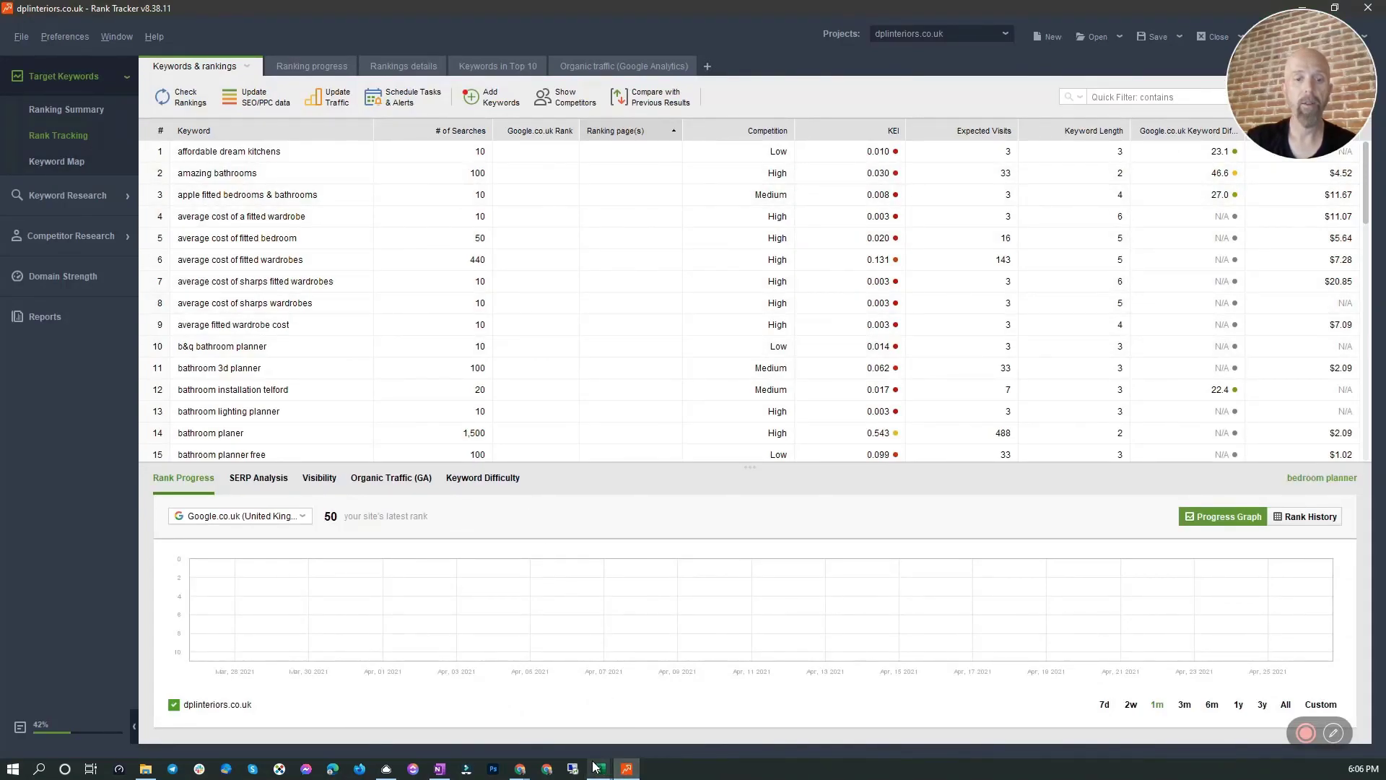
{"action": "mouse_move", "coordinate": [598, 768]}
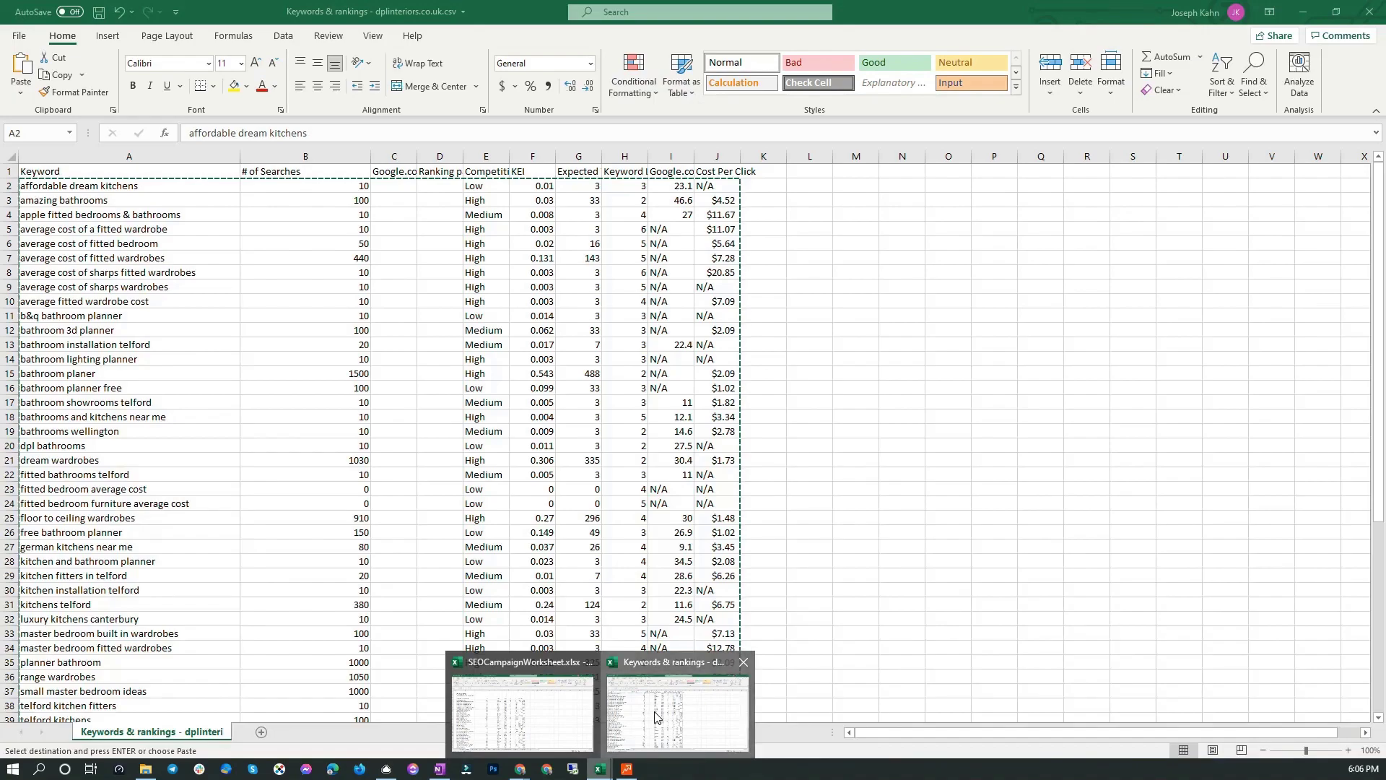
{"action": "left_click", "coordinate": [656, 717]}
{"action": "left_click", "coordinate": [884, 434]}
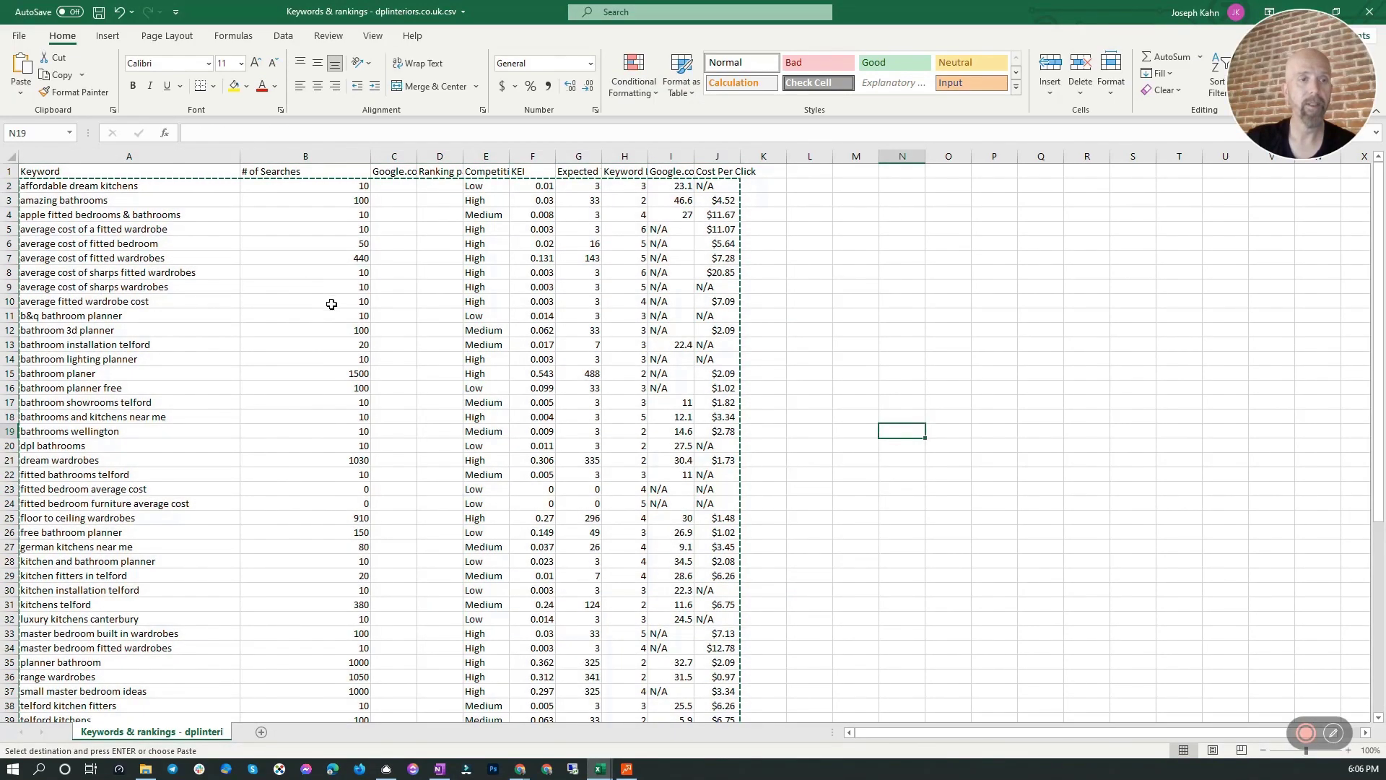
{"action": "key", "text": "Escape"}
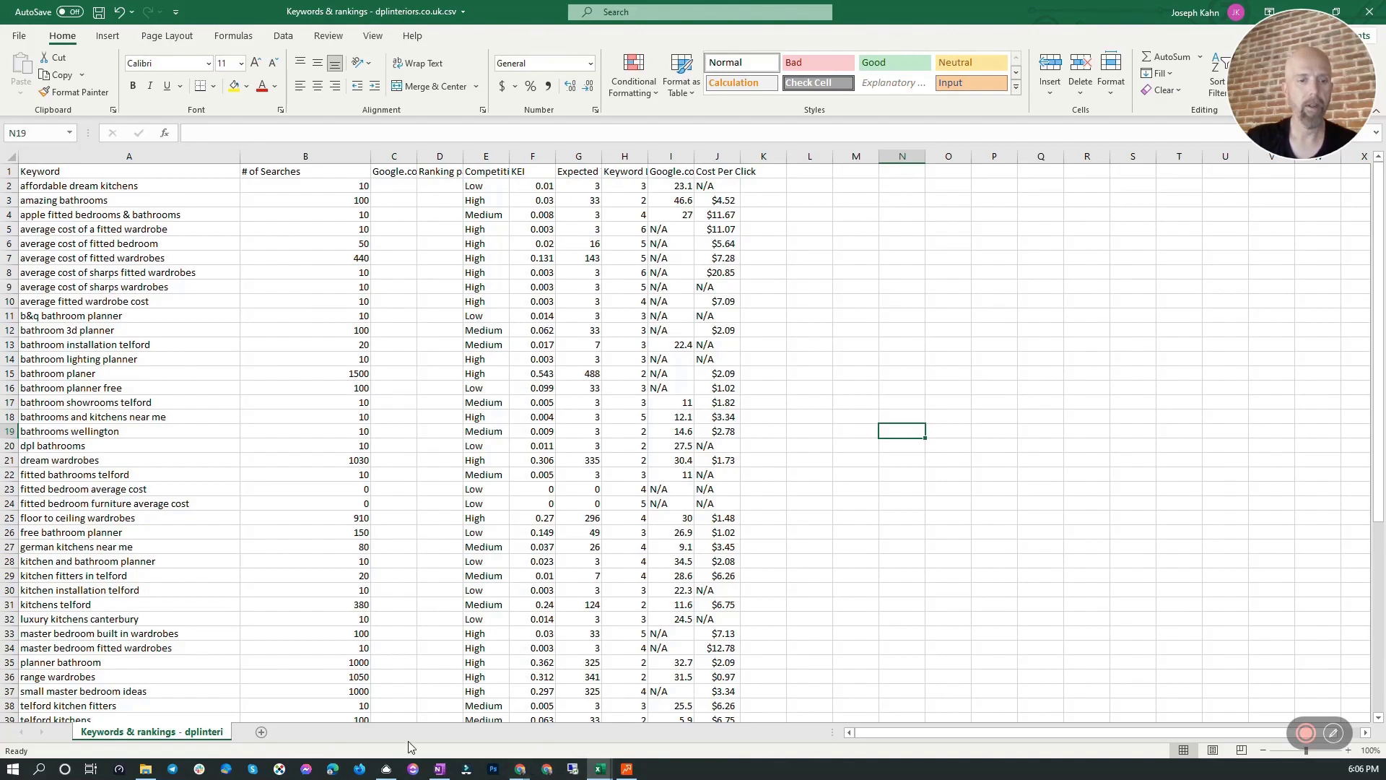
- Copy the average cost keyword rows B8:K13 with all their metrics from the Scratch sheet of SEOCampaignWorksheet.xlsx
{"action": "mouse_move", "coordinate": [600, 771]}
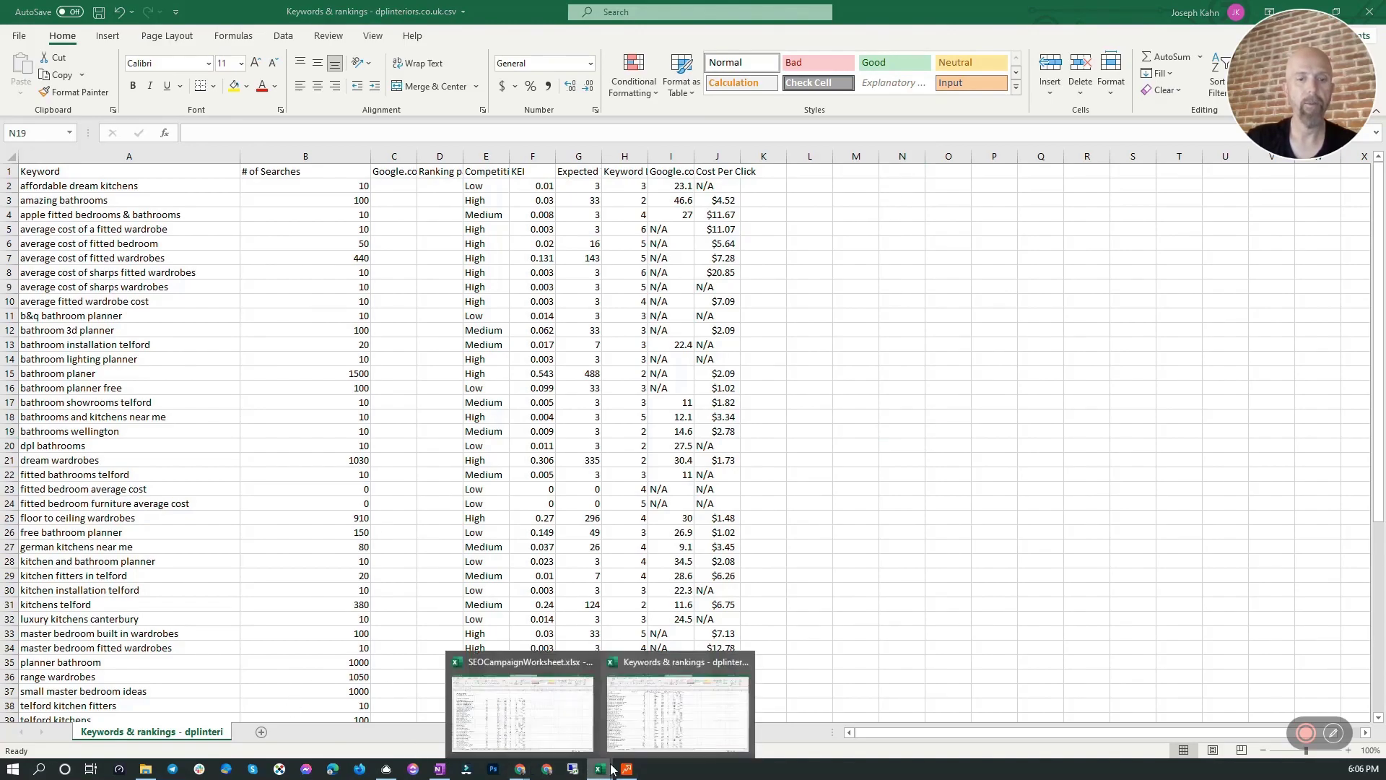
{"action": "left_click", "coordinate": [548, 714]}
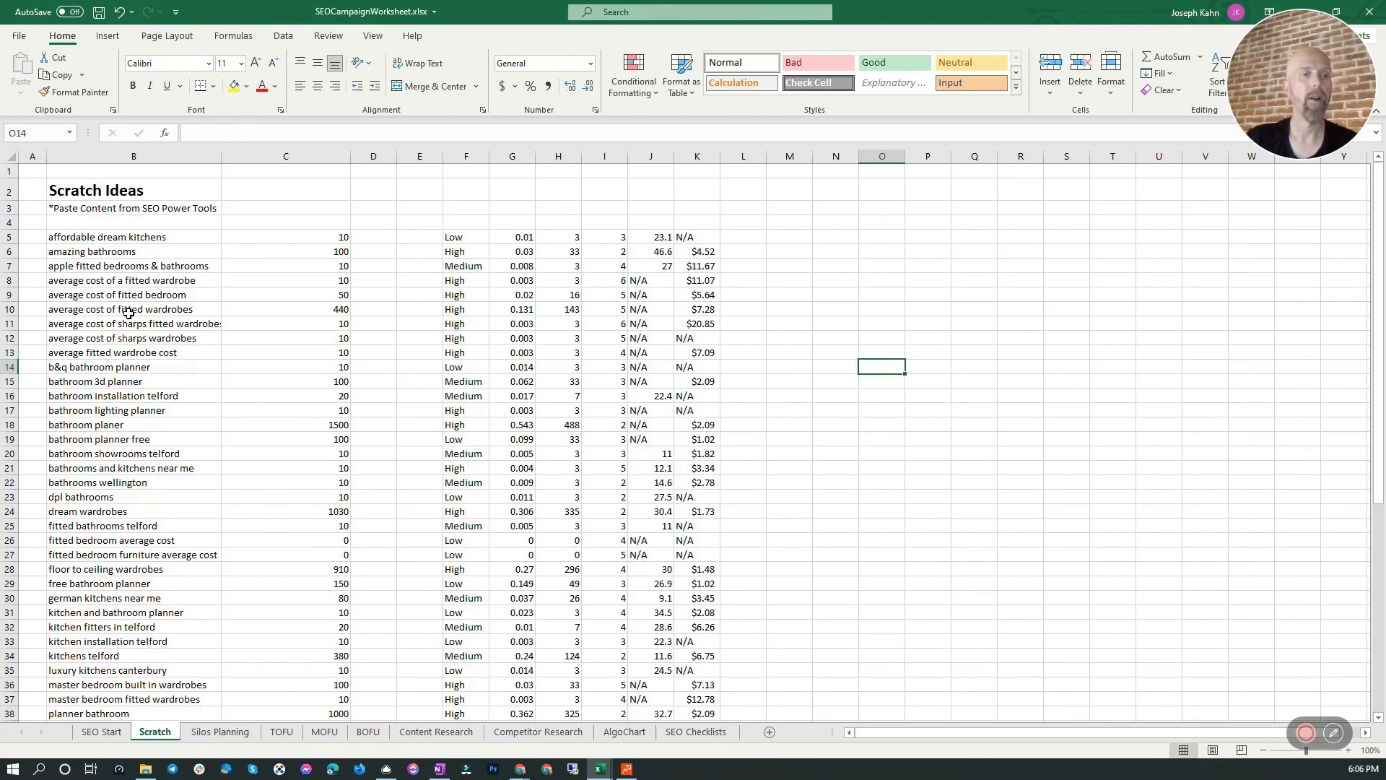
{"action": "left_click", "coordinate": [122, 279]}
{"action": "left_click_drag", "start_coordinate": [122, 279], "coordinate": [144, 332]}
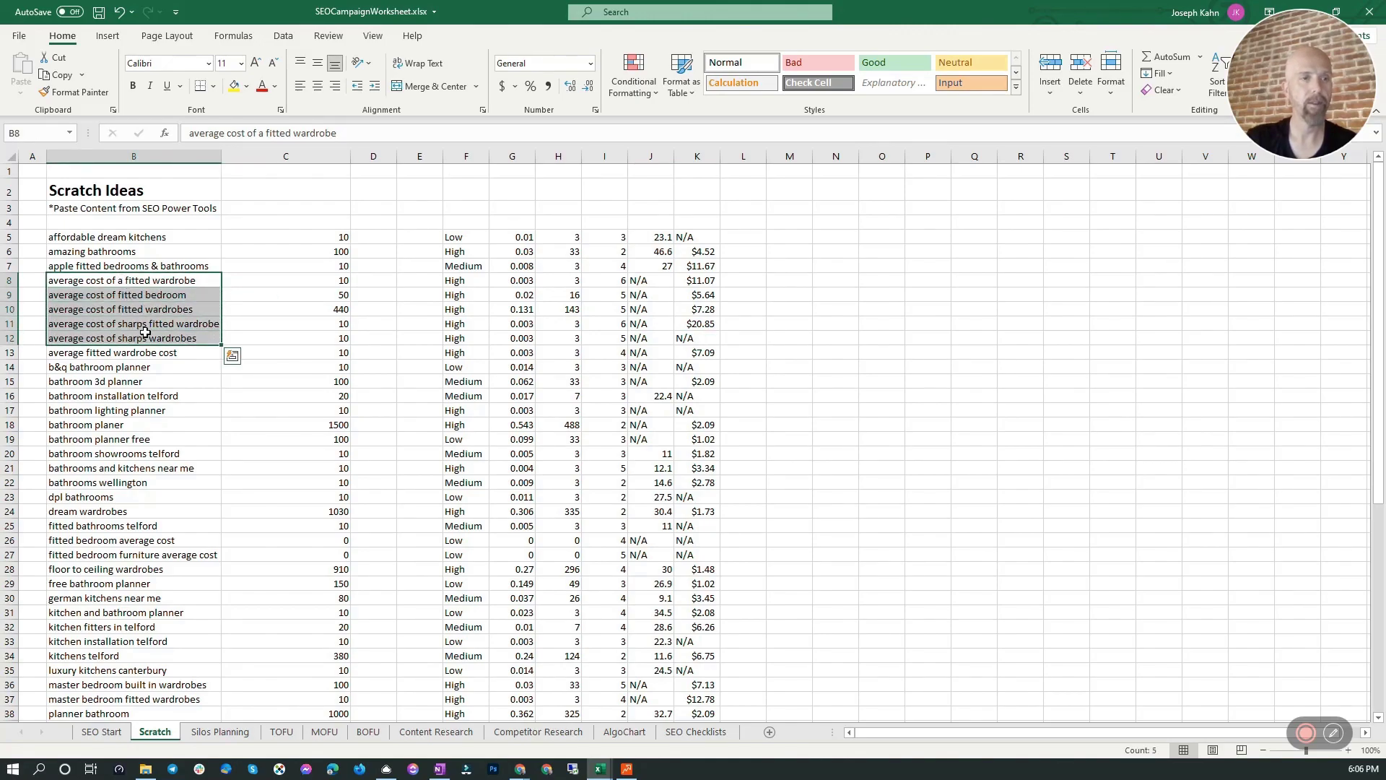
{"action": "left_click_drag", "start_coordinate": [123, 284], "coordinate": [703, 346]}
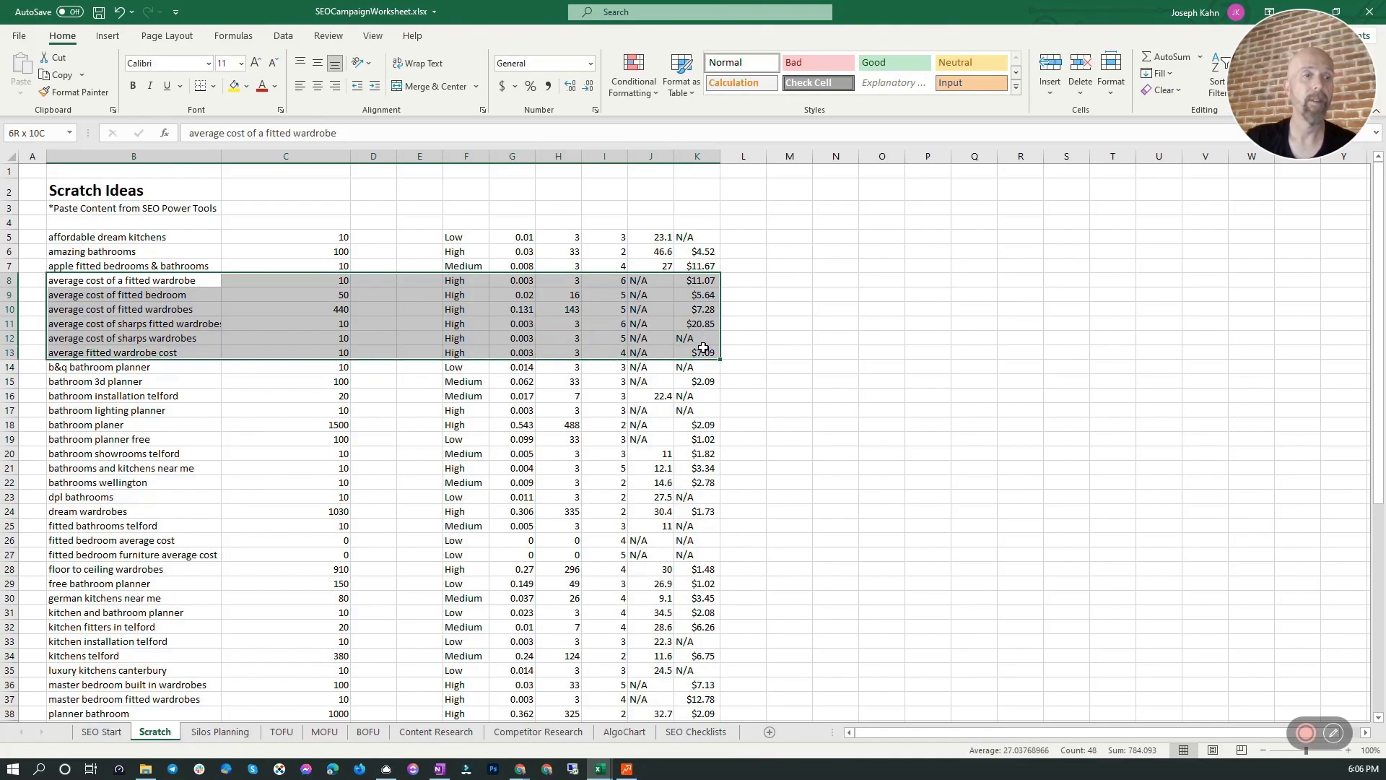
{"action": "right_click", "coordinate": [585, 309]}
{"action": "left_click", "coordinate": [635, 329]}
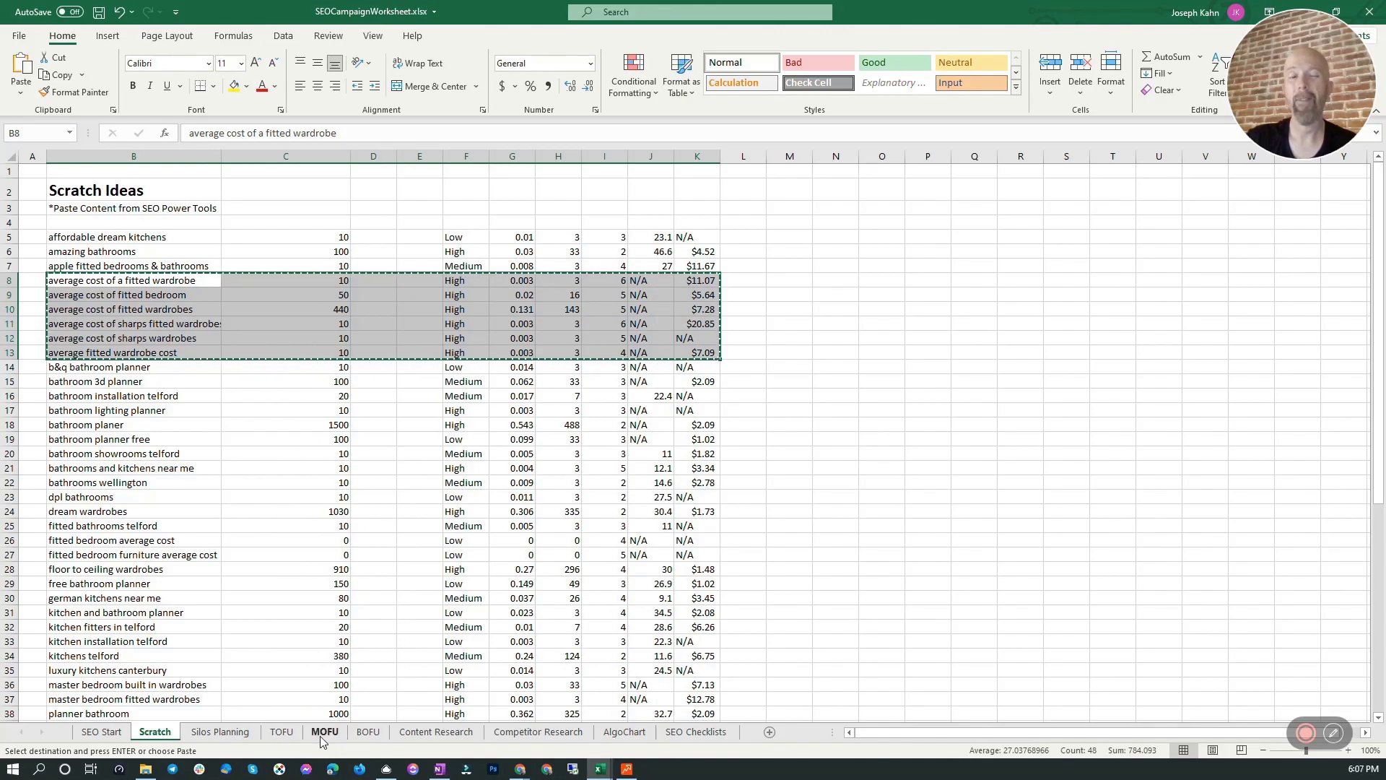
- Paste the average cost rows at A3 of the BOFU sheet and fit column A to the keyword text
{"action": "left_click", "coordinate": [368, 731]}
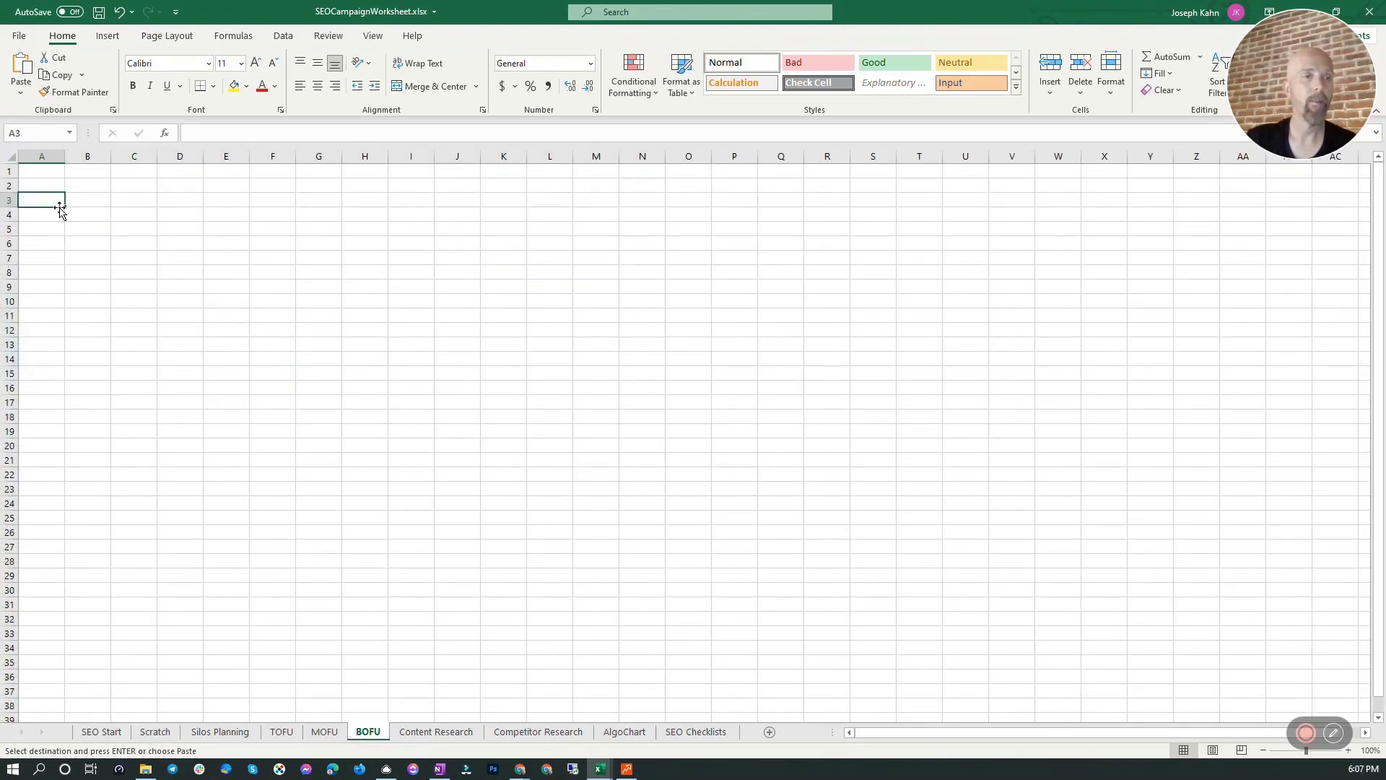
{"action": "key", "text": "ctrl+v"}
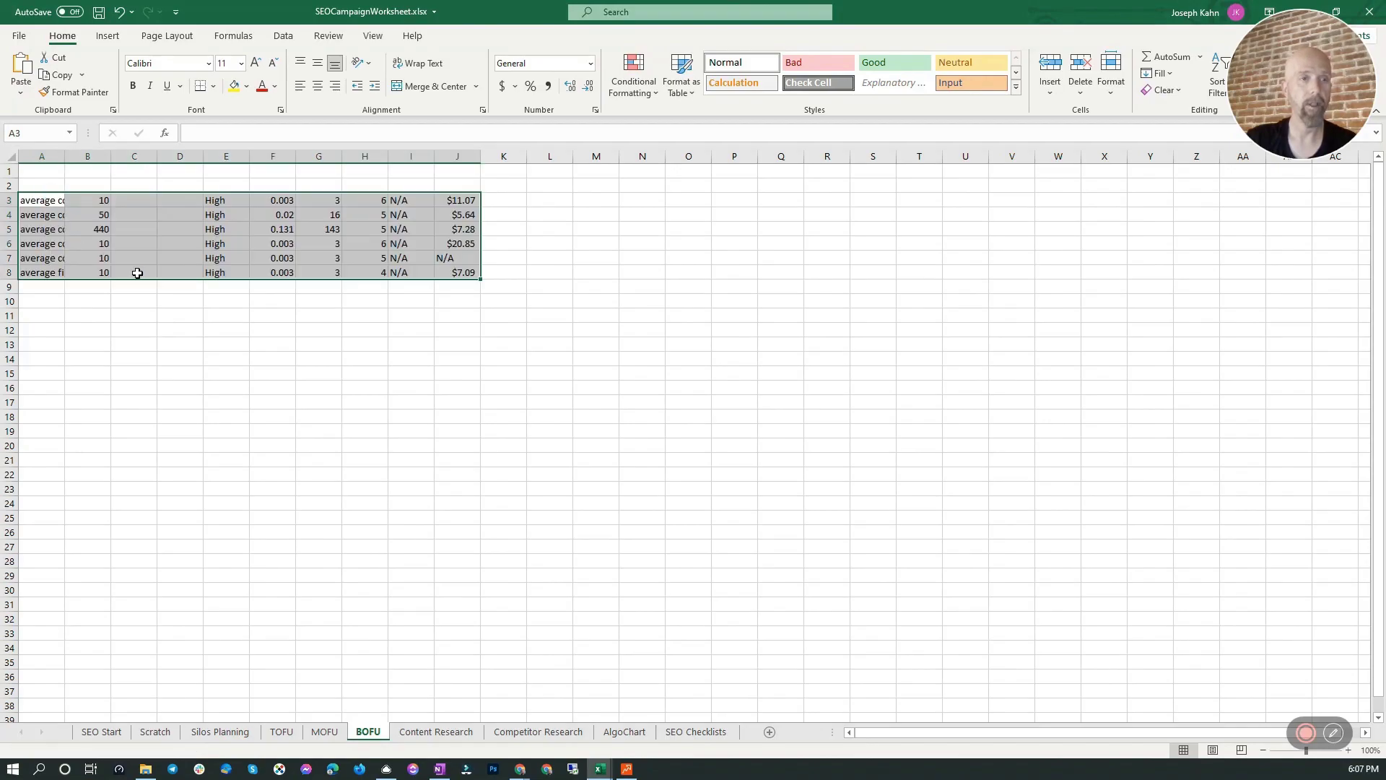
{"action": "left_click", "coordinate": [437, 417]}
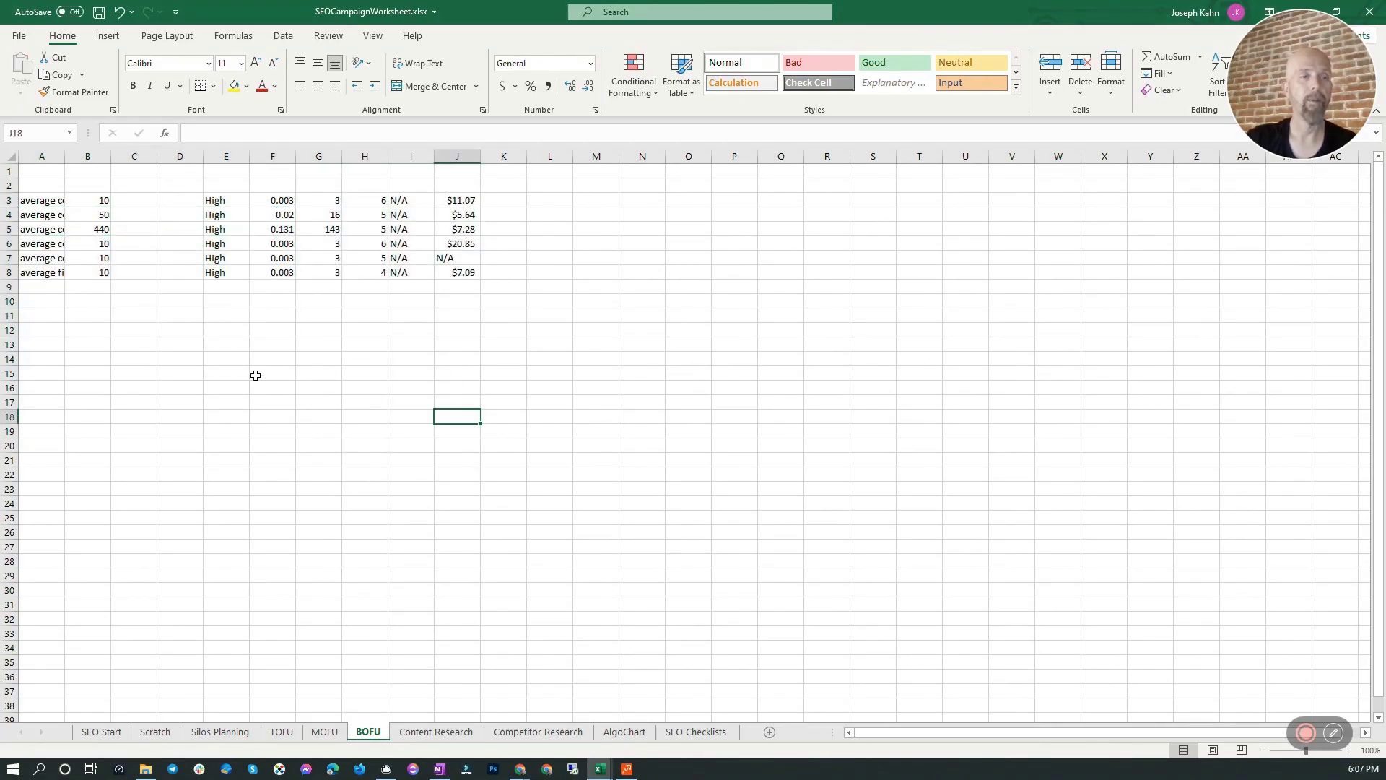
{"action": "double_click", "coordinate": [62, 159]}
{"action": "left_click", "coordinate": [345, 390]}
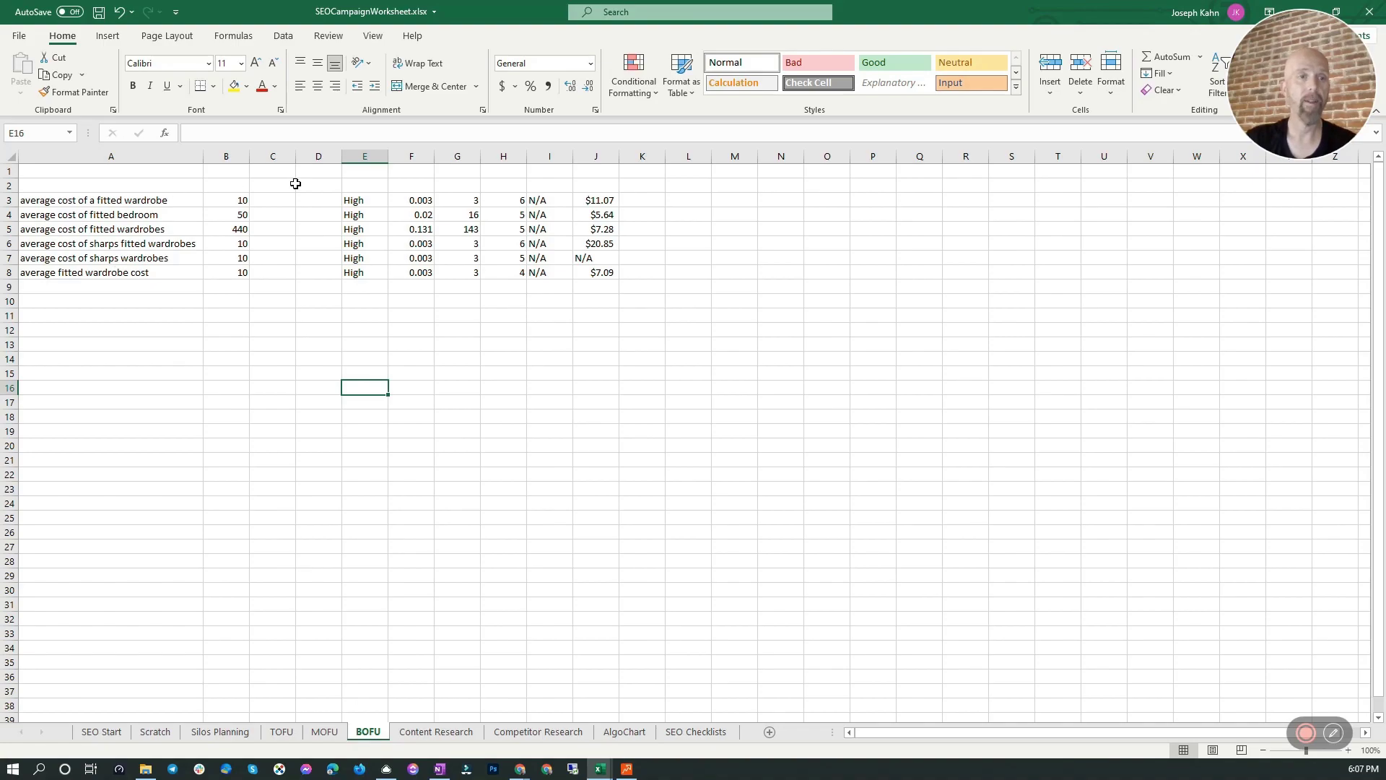
- Examine the search volume, cost per click and expected visits of "average cost of fitted wardrobes" on the BOFU sheet
{"action": "left_click_drag", "start_coordinate": [251, 198], "coordinate": [238, 244]}
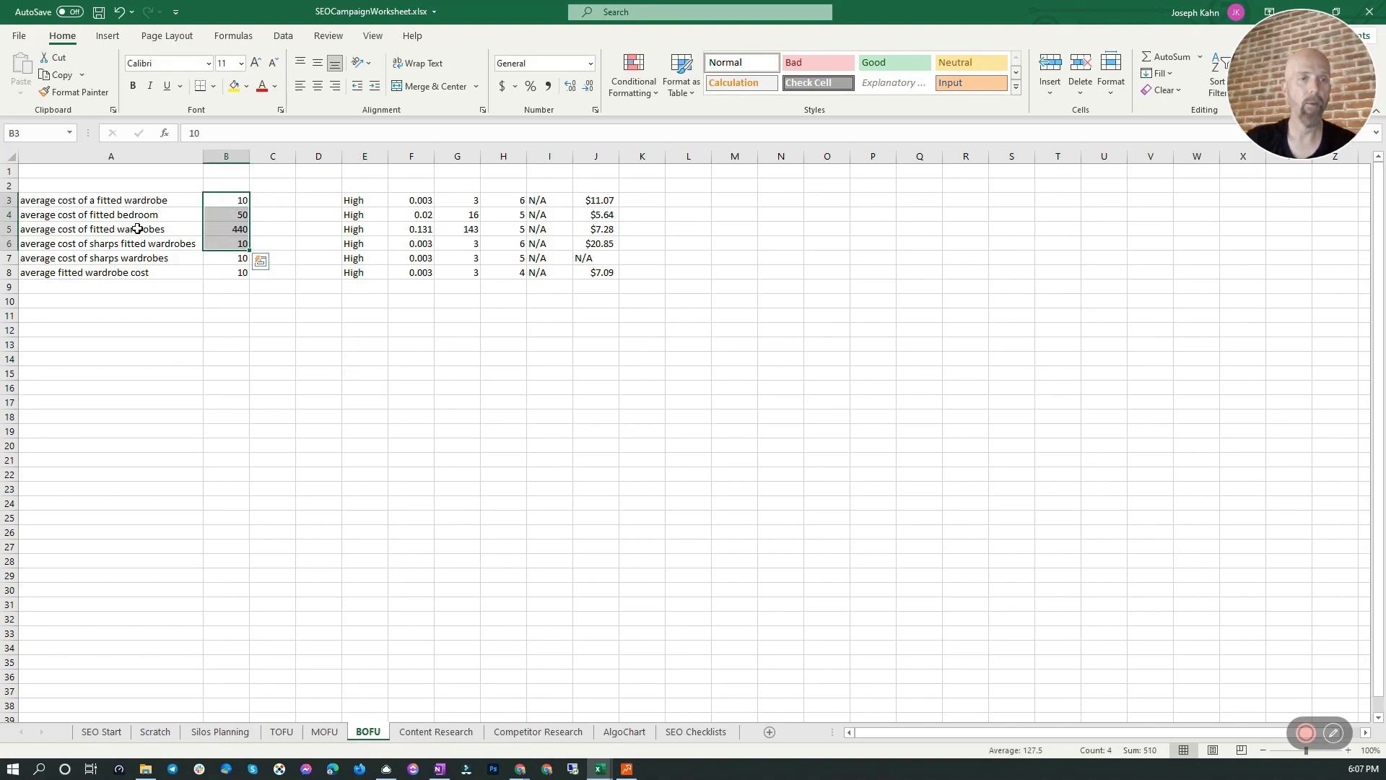
{"action": "left_click", "coordinate": [141, 229]}
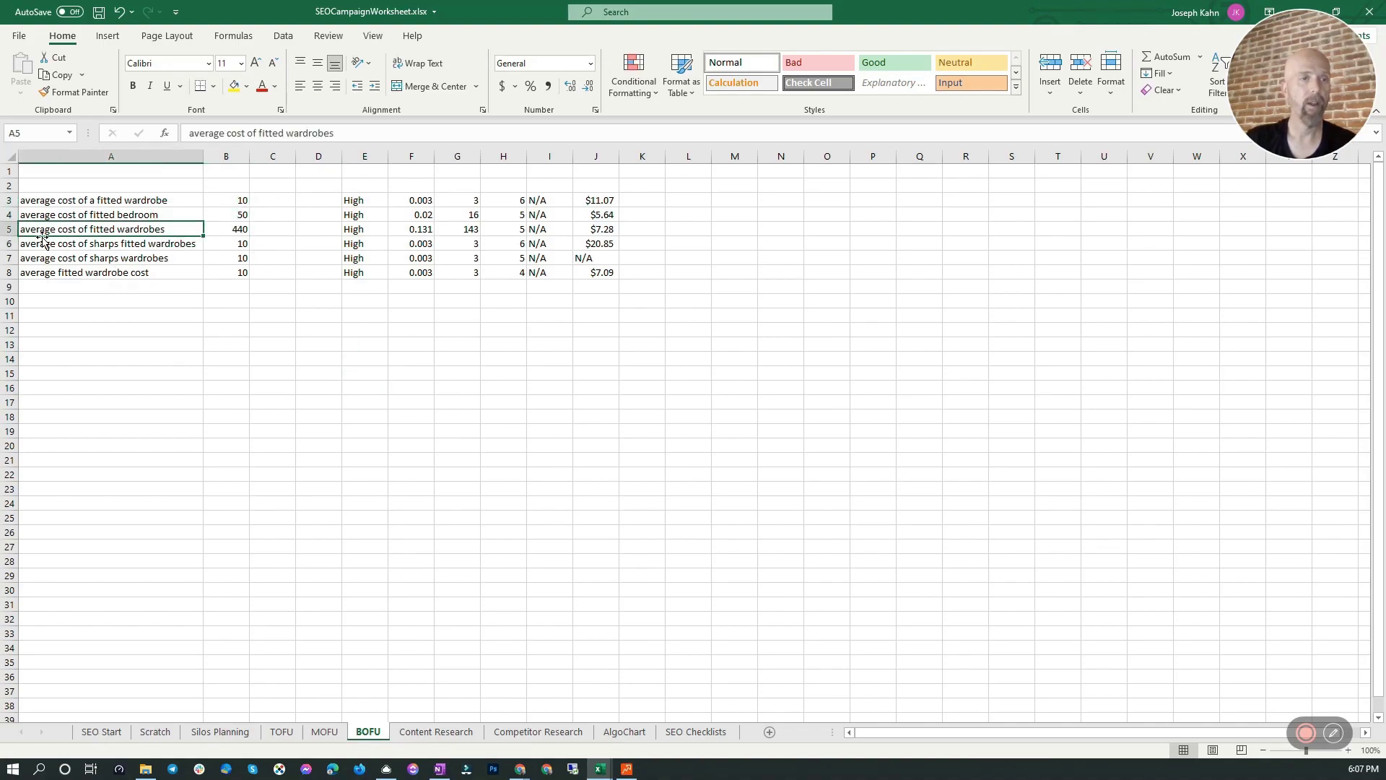
{"action": "left_click", "coordinate": [229, 234]}
{"action": "left_click", "coordinate": [619, 230]}
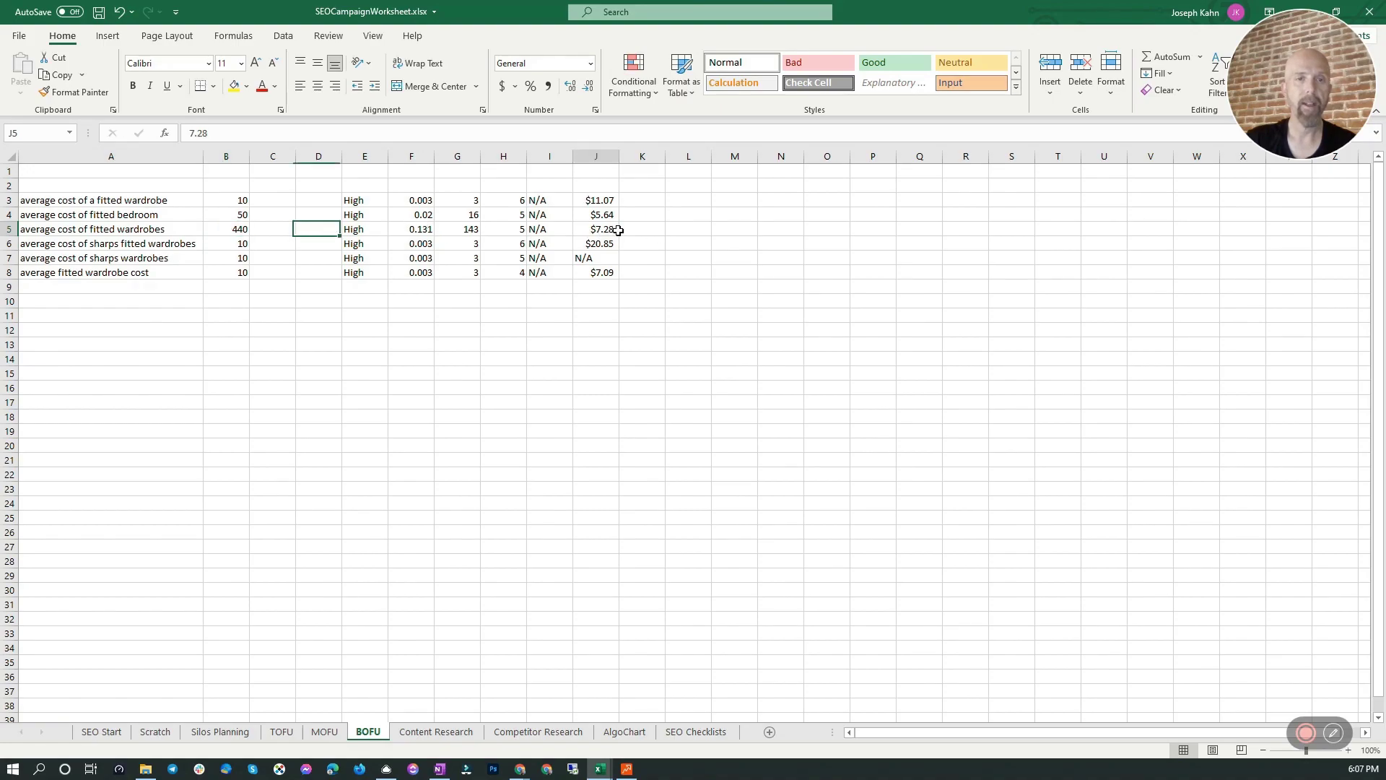
{"action": "left_click", "coordinate": [460, 231]}
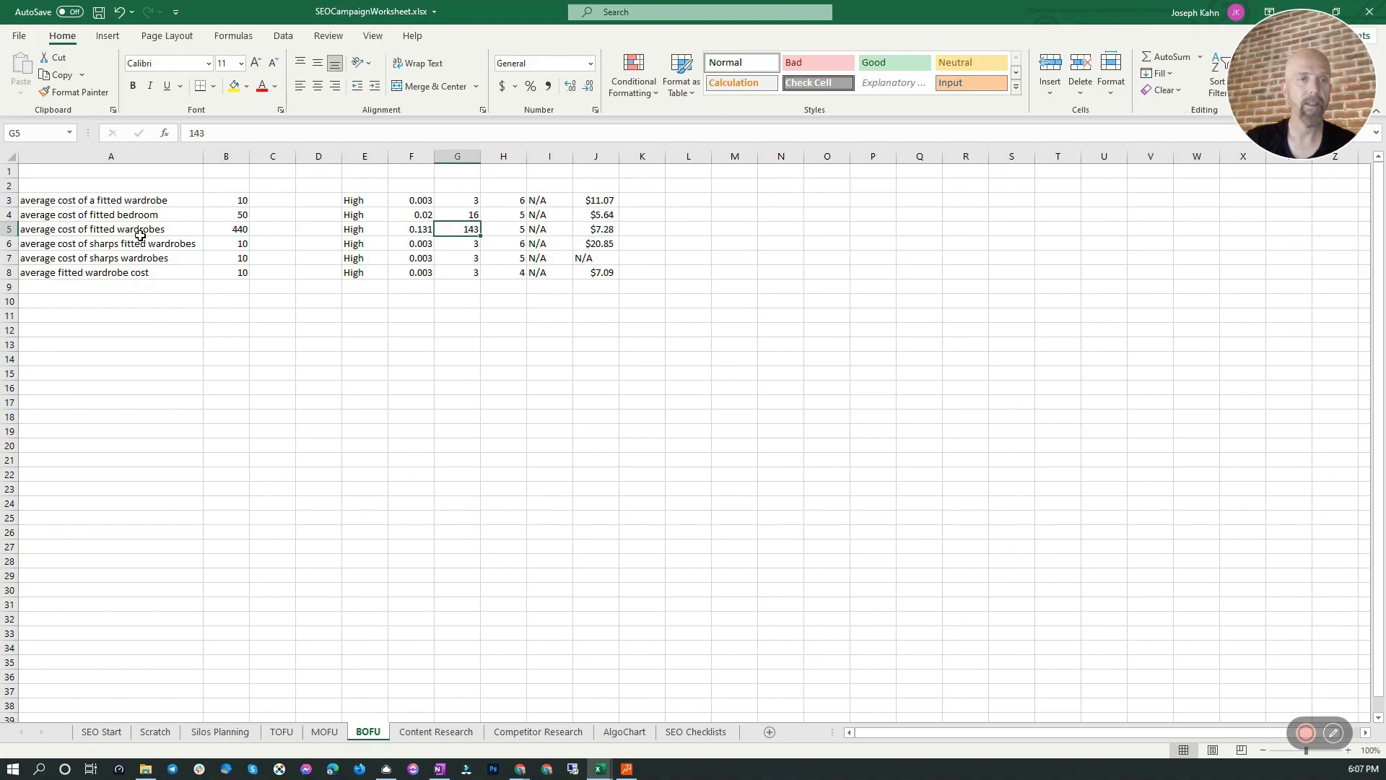
- Examine the full metrics row of "average cost of fitted wardrobes" and the list of average cost keywords on the BOFU sheet
{"action": "left_click_drag", "start_coordinate": [119, 229], "coordinate": [620, 229]}
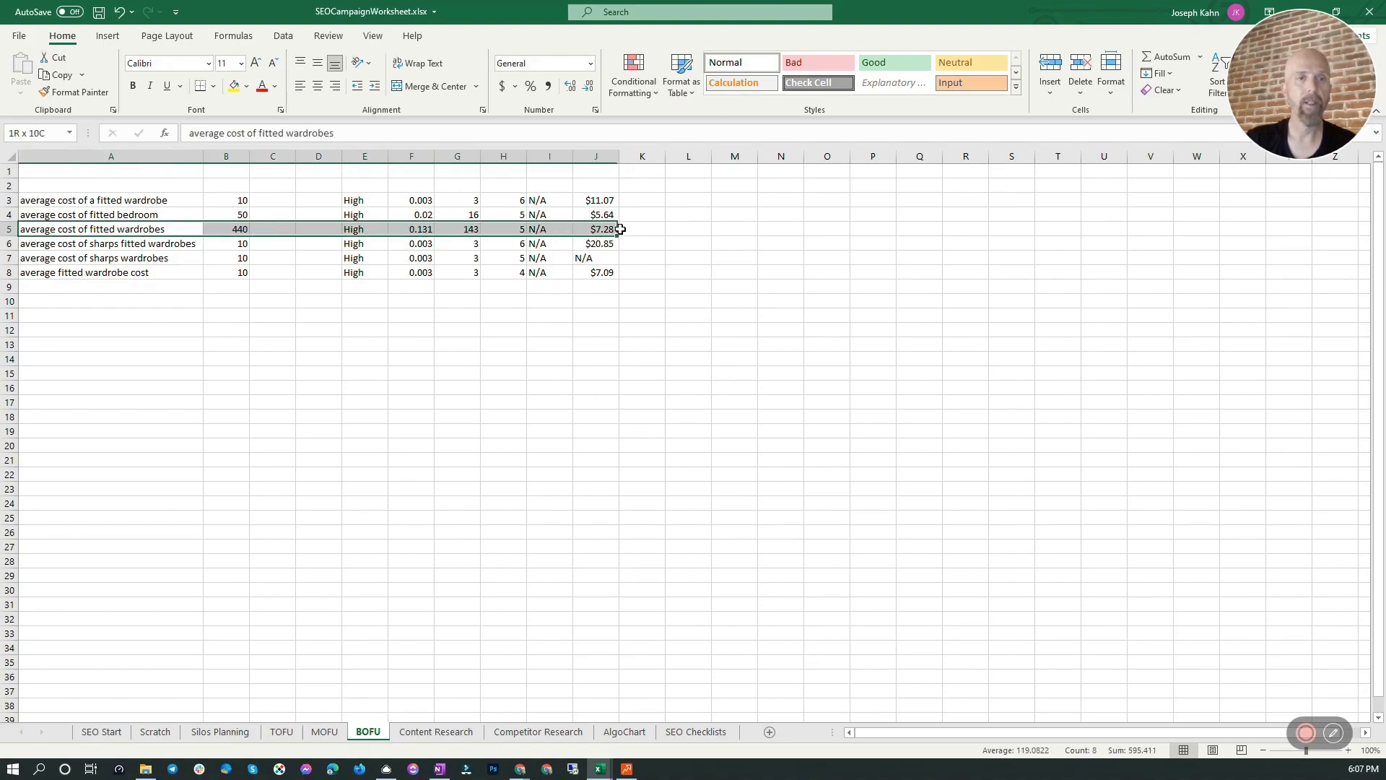
{"action": "left_click", "coordinate": [350, 229]}
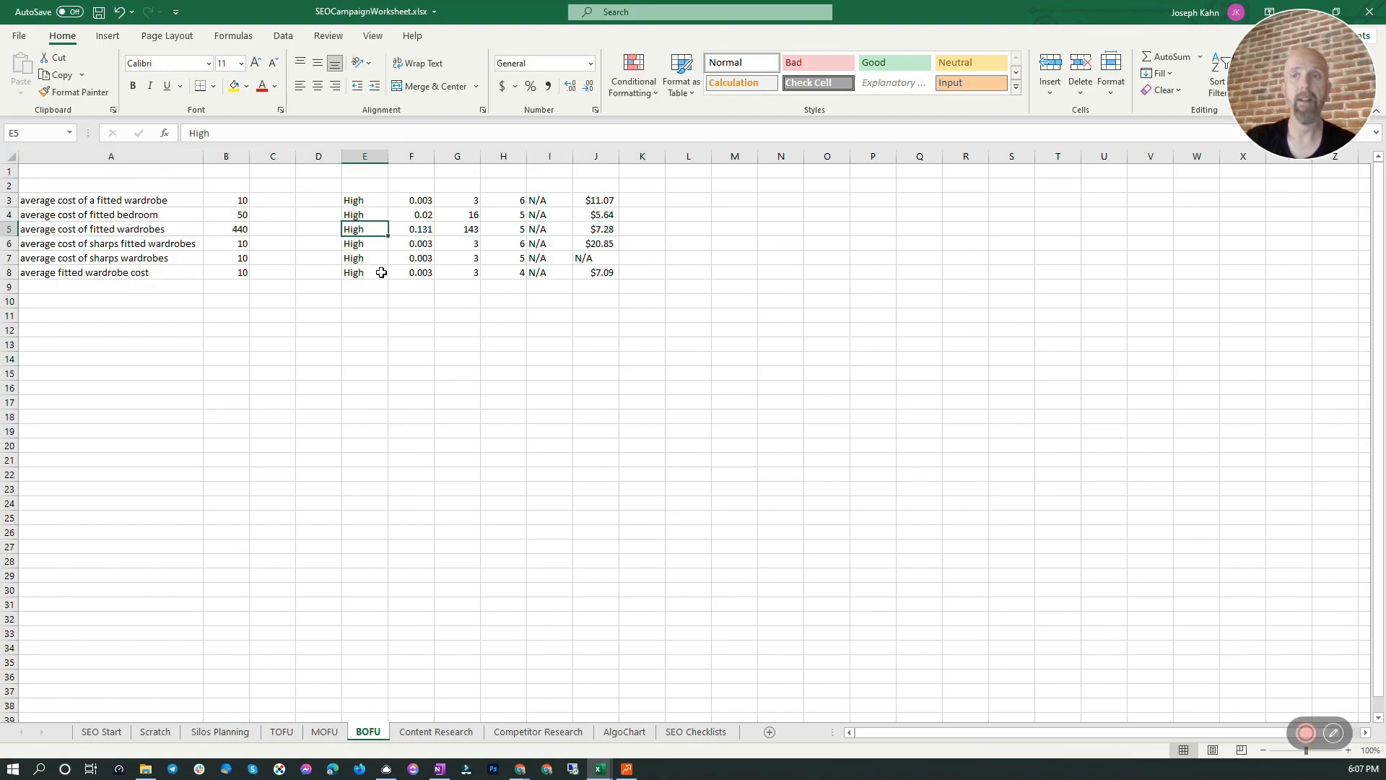
{"action": "left_click_drag", "start_coordinate": [165, 188], "coordinate": [196, 278]}
{"action": "left_click", "coordinate": [131, 273]}
{"action": "left_click", "coordinate": [165, 200]}
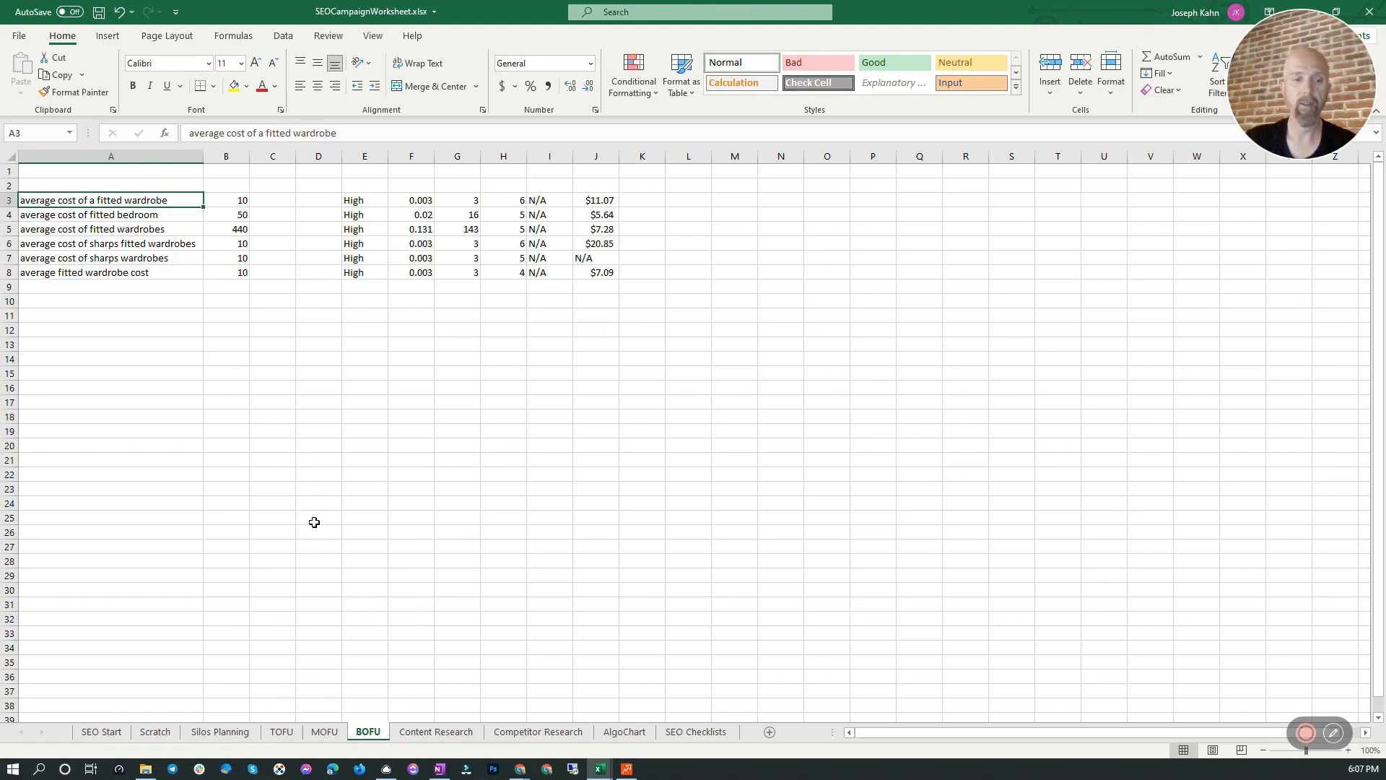
- Look over the Content Research, TOFU and MOFU sheets and return to the BOFU sheet
{"action": "left_click", "coordinate": [441, 732]}
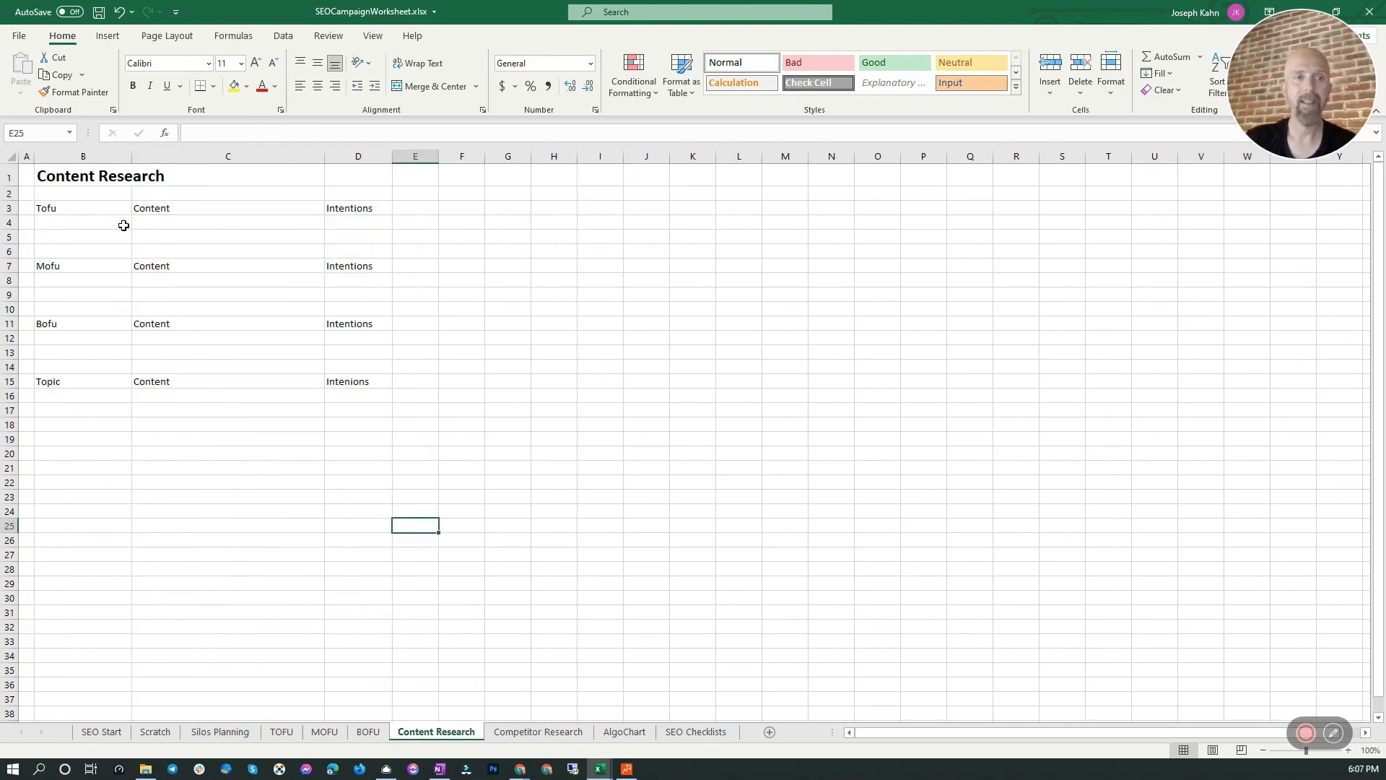
{"action": "left_click", "coordinate": [282, 731]}
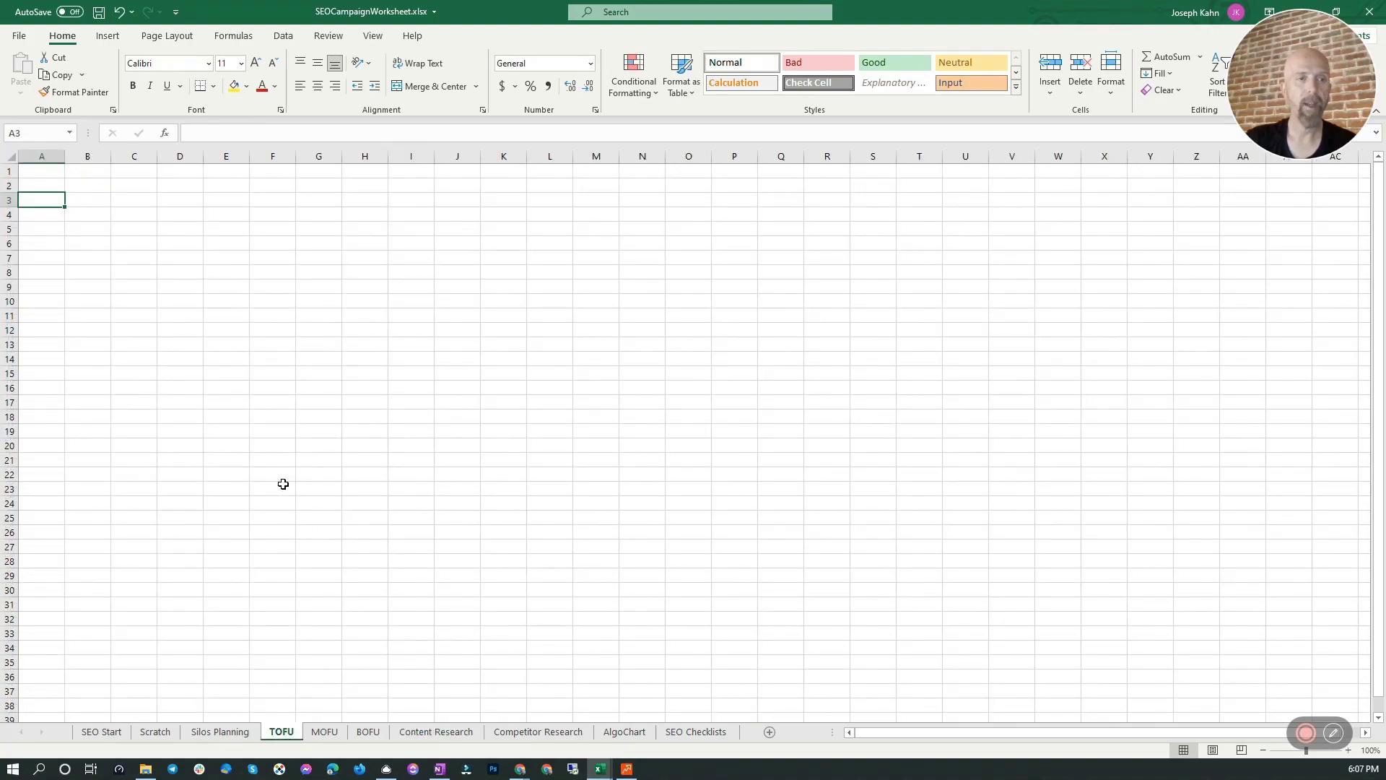
{"action": "left_click", "coordinate": [342, 732]}
{"action": "left_click", "coordinate": [367, 733]}
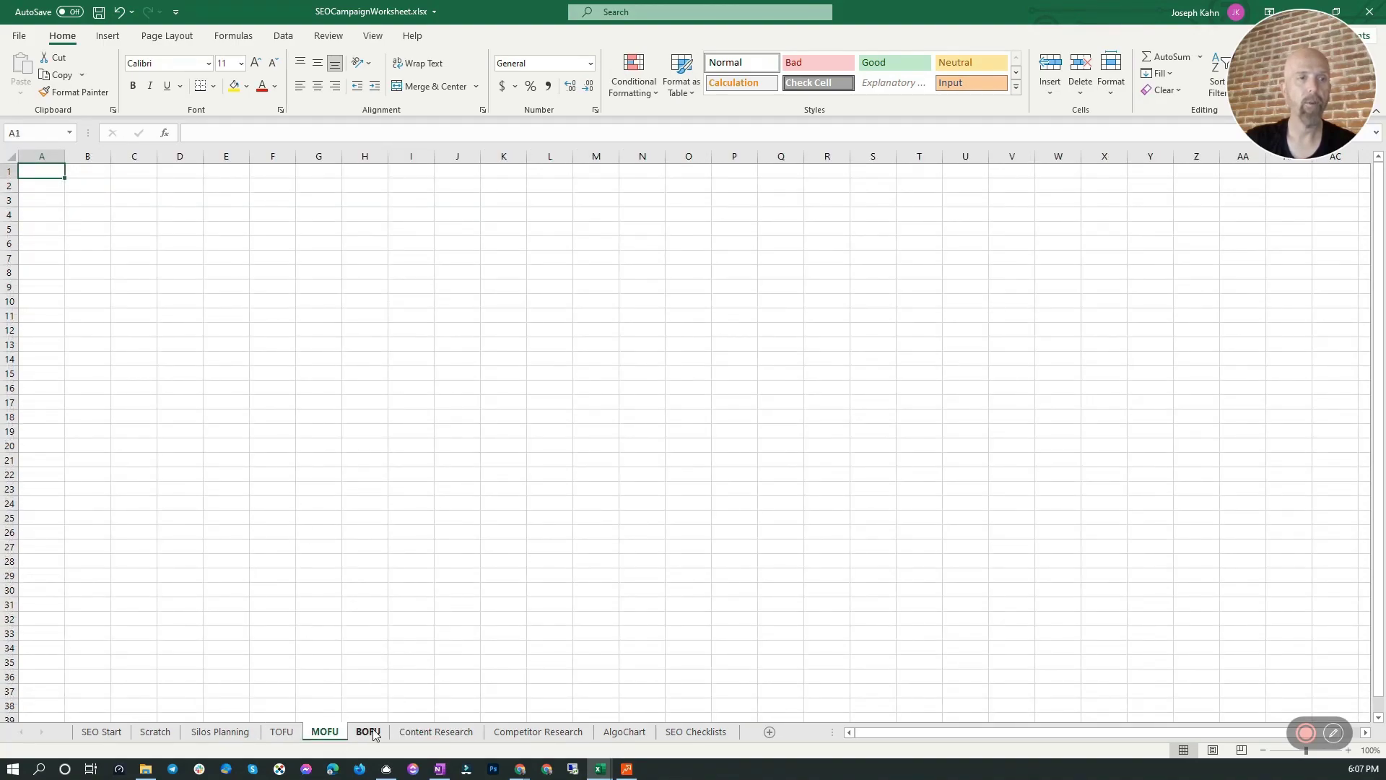
{"action": "left_click", "coordinate": [395, 733]}
{"action": "left_click", "coordinate": [366, 734]}
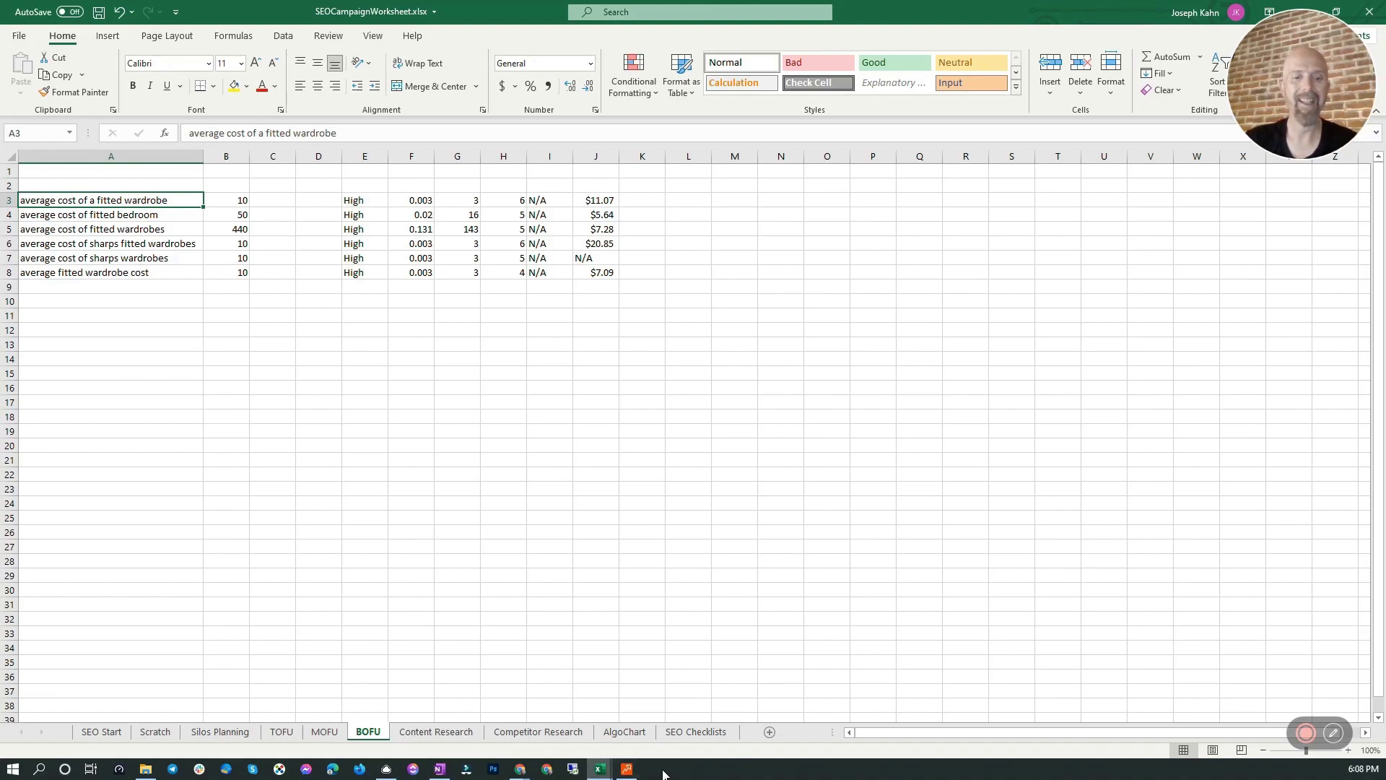
- View the Keyword Sandbox under Keyword Research in Rank Tracker and return to SEOCampaignWorksheet.xlsx in Excel
{"action": "left_click", "coordinate": [626, 769]}
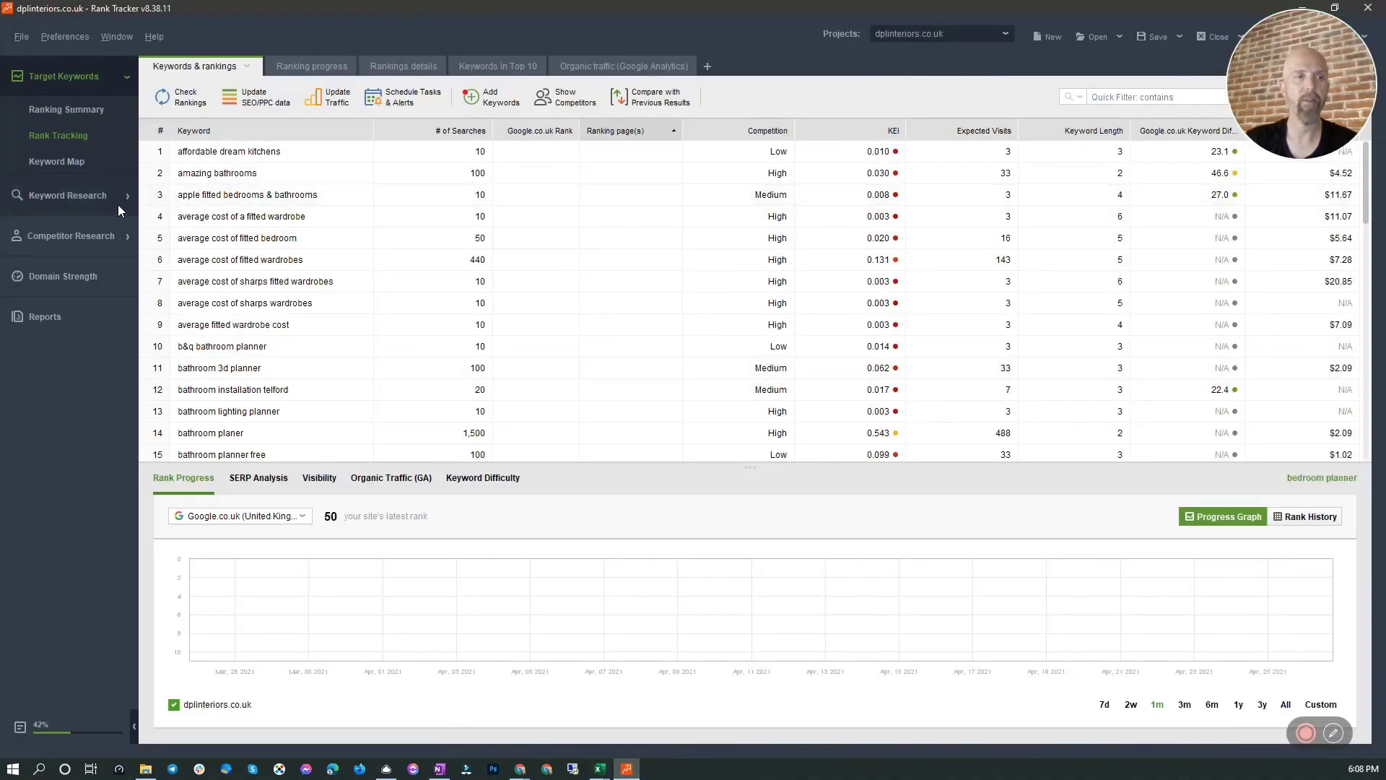
{"action": "left_click", "coordinate": [94, 202]}
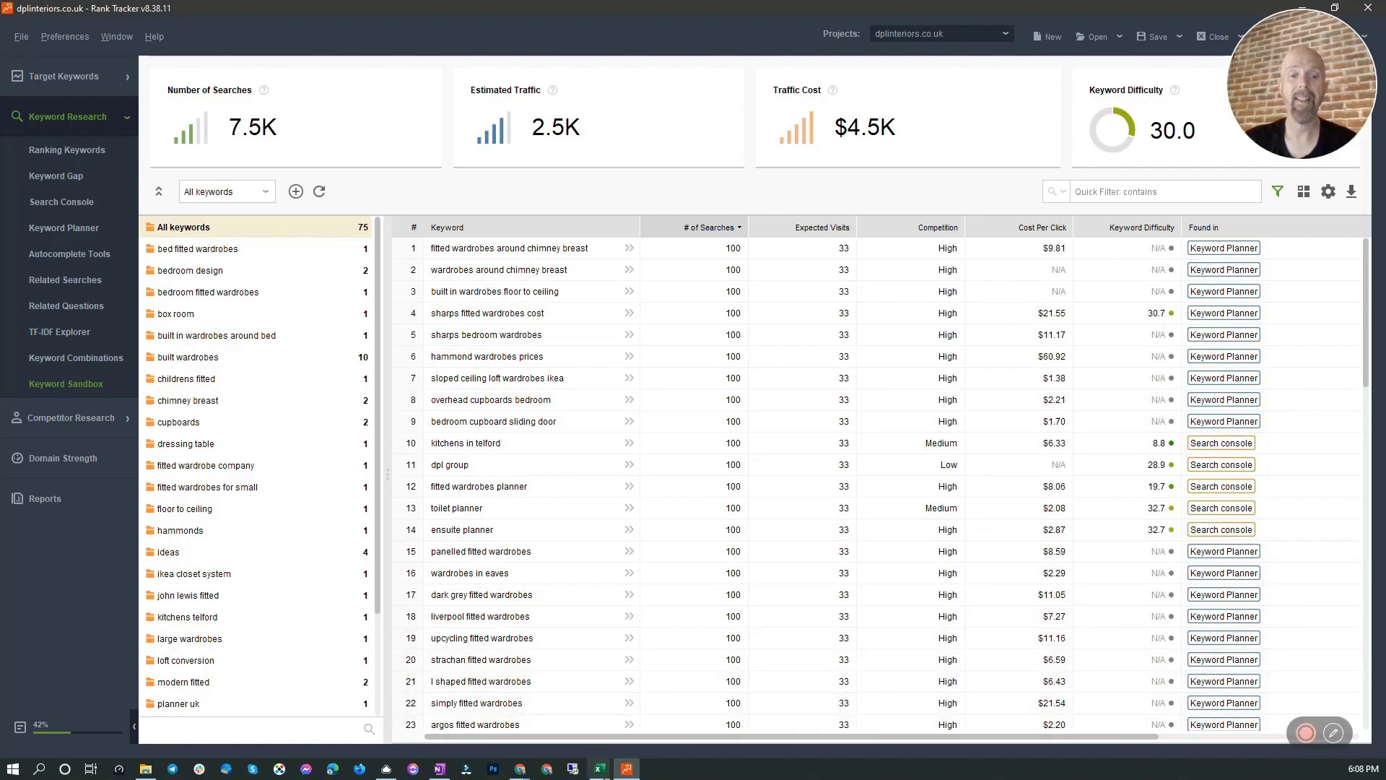
{"action": "mouse_move", "coordinate": [612, 776]}
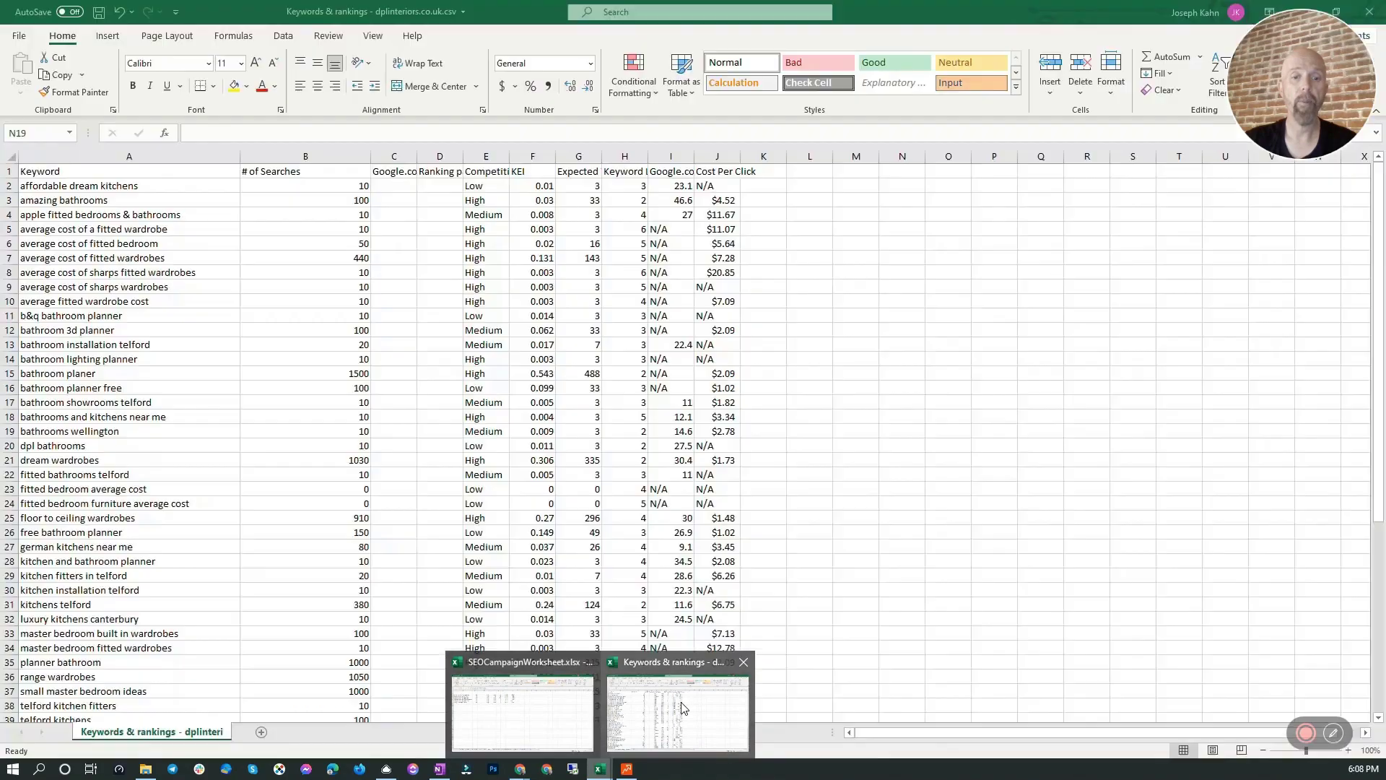
{"action": "left_click", "coordinate": [542, 705]}
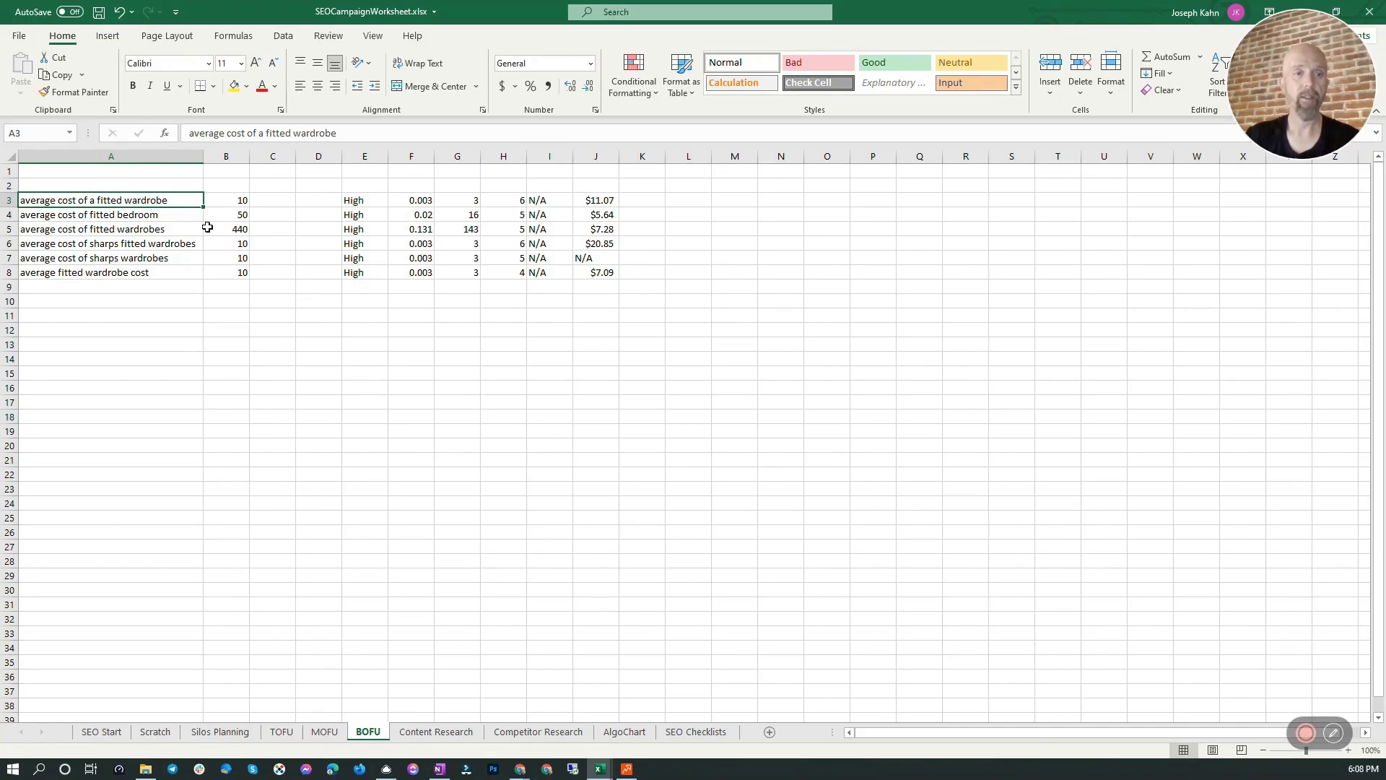
- Enter the label "Bedrooms BOF" in cell A11 of the BOFU sheet, below the average cost keywords
{"action": "left_click", "coordinate": [116, 188]}
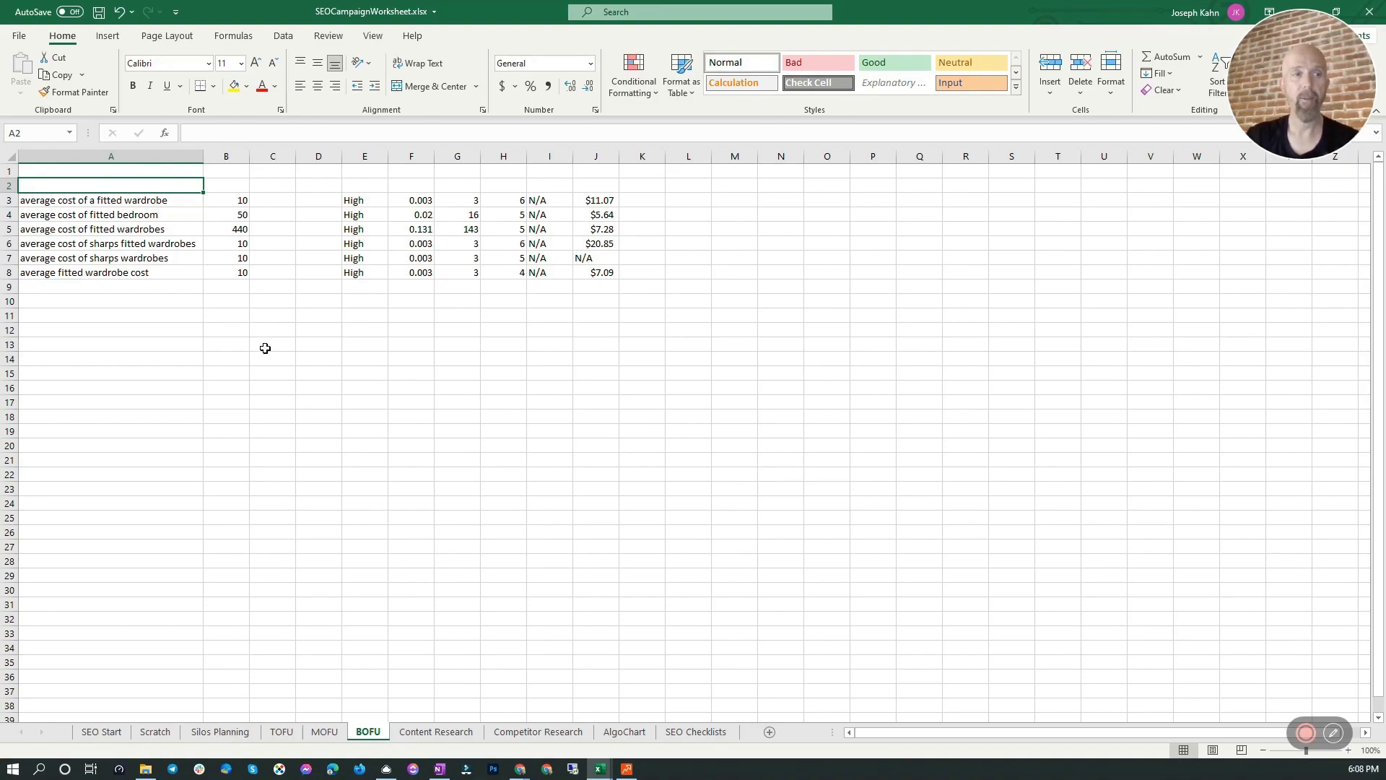
{"action": "left_click", "coordinate": [100, 312]}
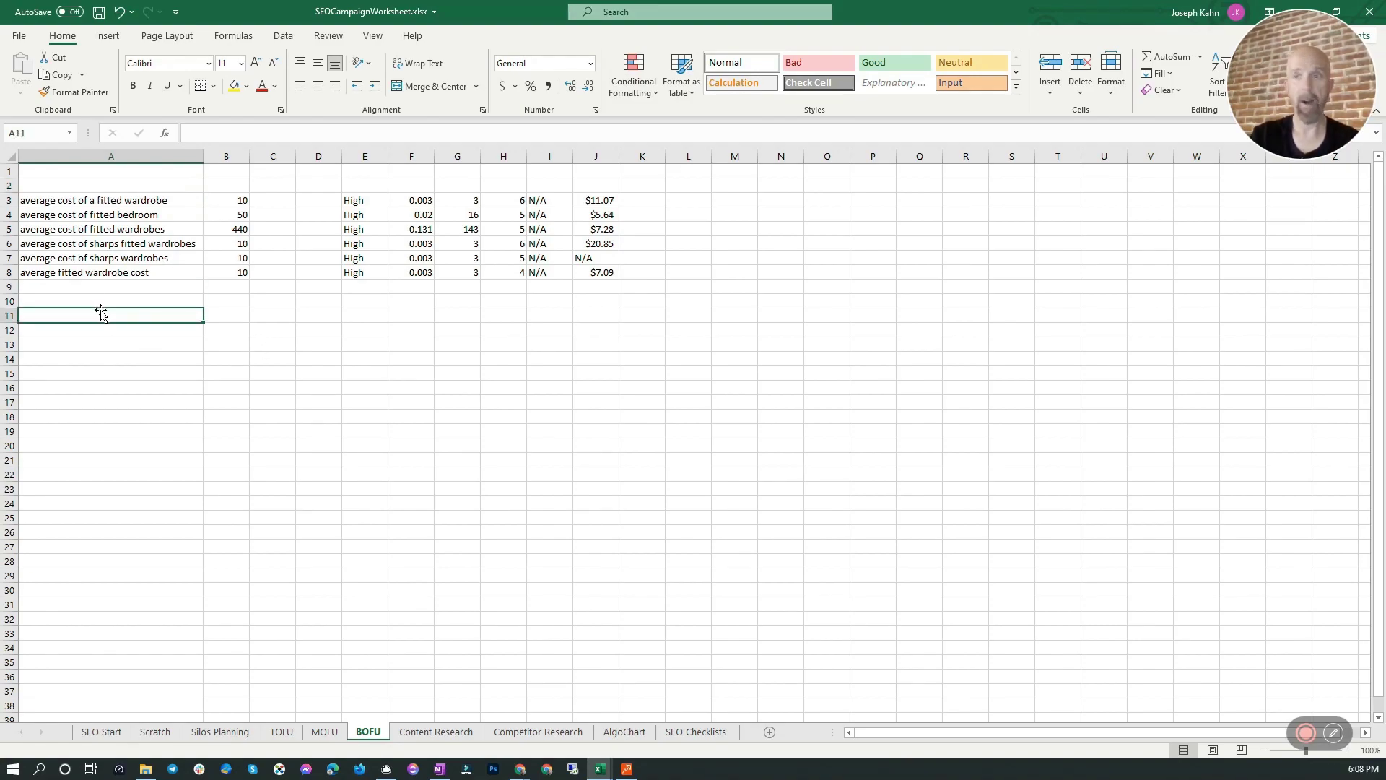
{"action": "type", "text": "Bedrooms BOF"}
{"action": "key", "text": "Return"}
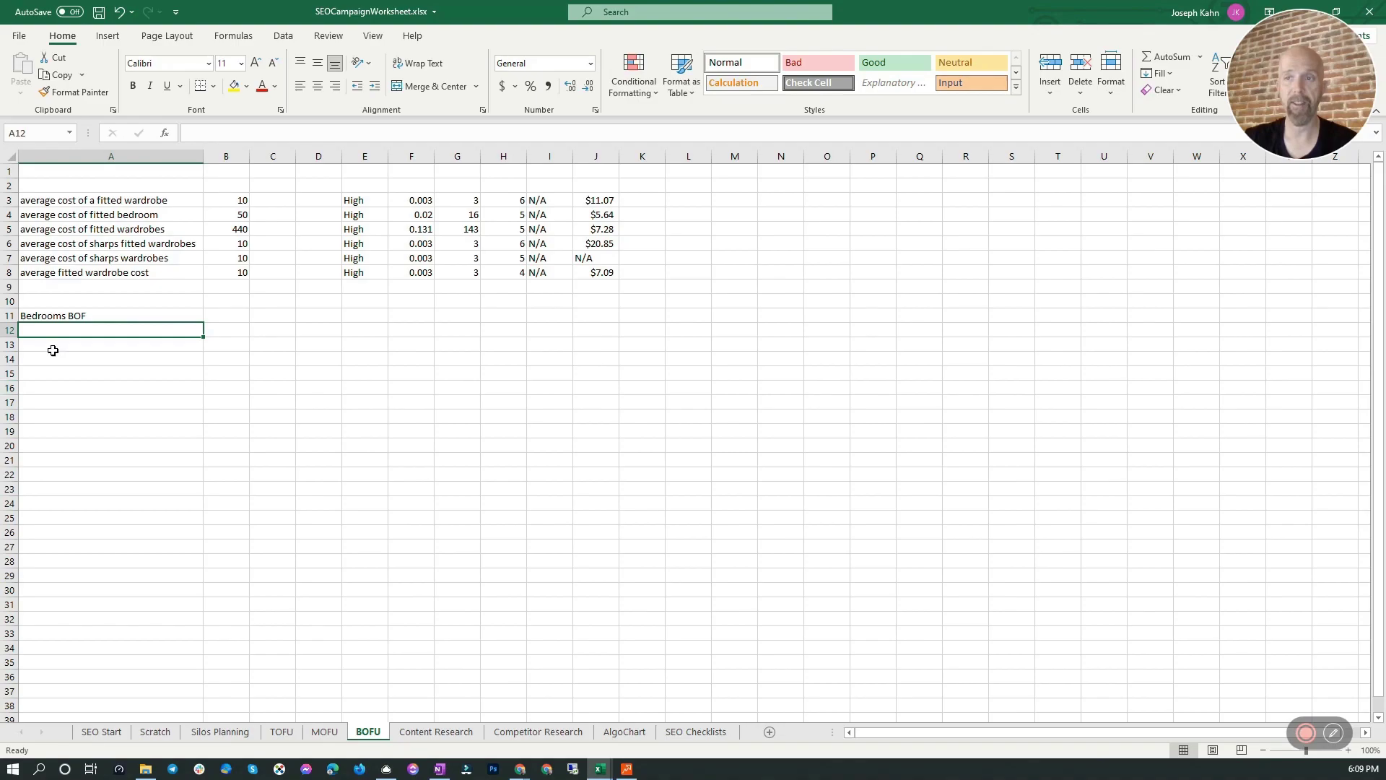
- Check the keyword groups of the Keyword Sandbox in Rank Tracker and switch back to the BOFU sheet in Excel
{"action": "left_click", "coordinate": [626, 768]}
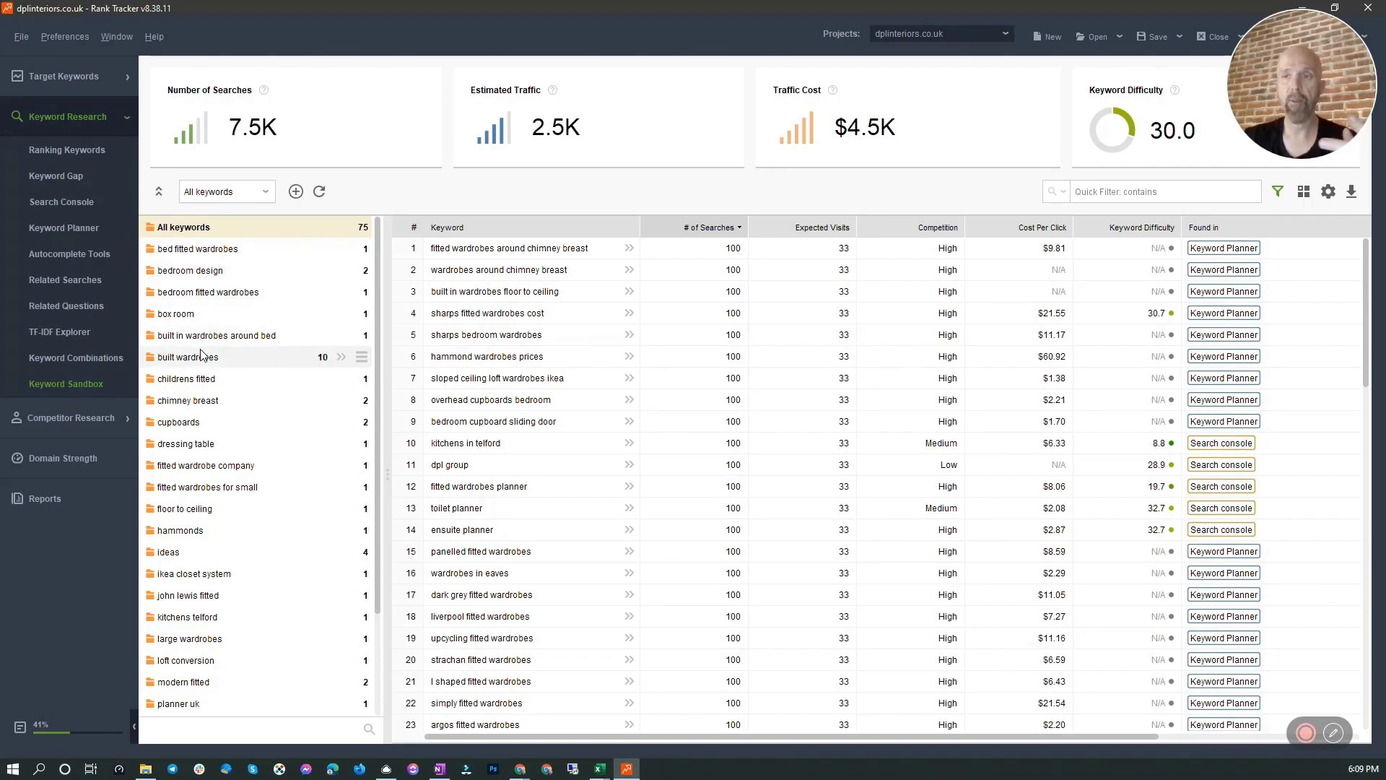
{"action": "mouse_move", "coordinate": [607, 771]}
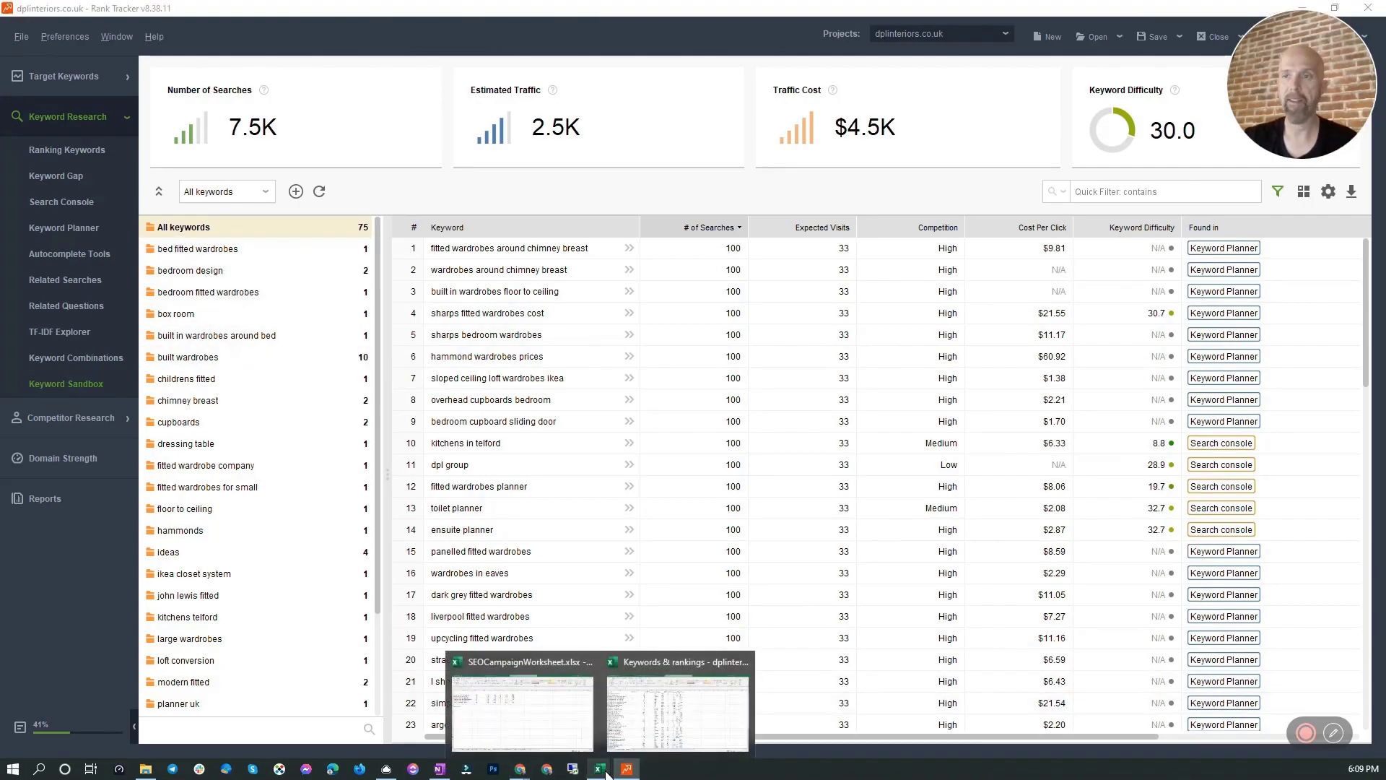
{"action": "left_click", "coordinate": [558, 698]}
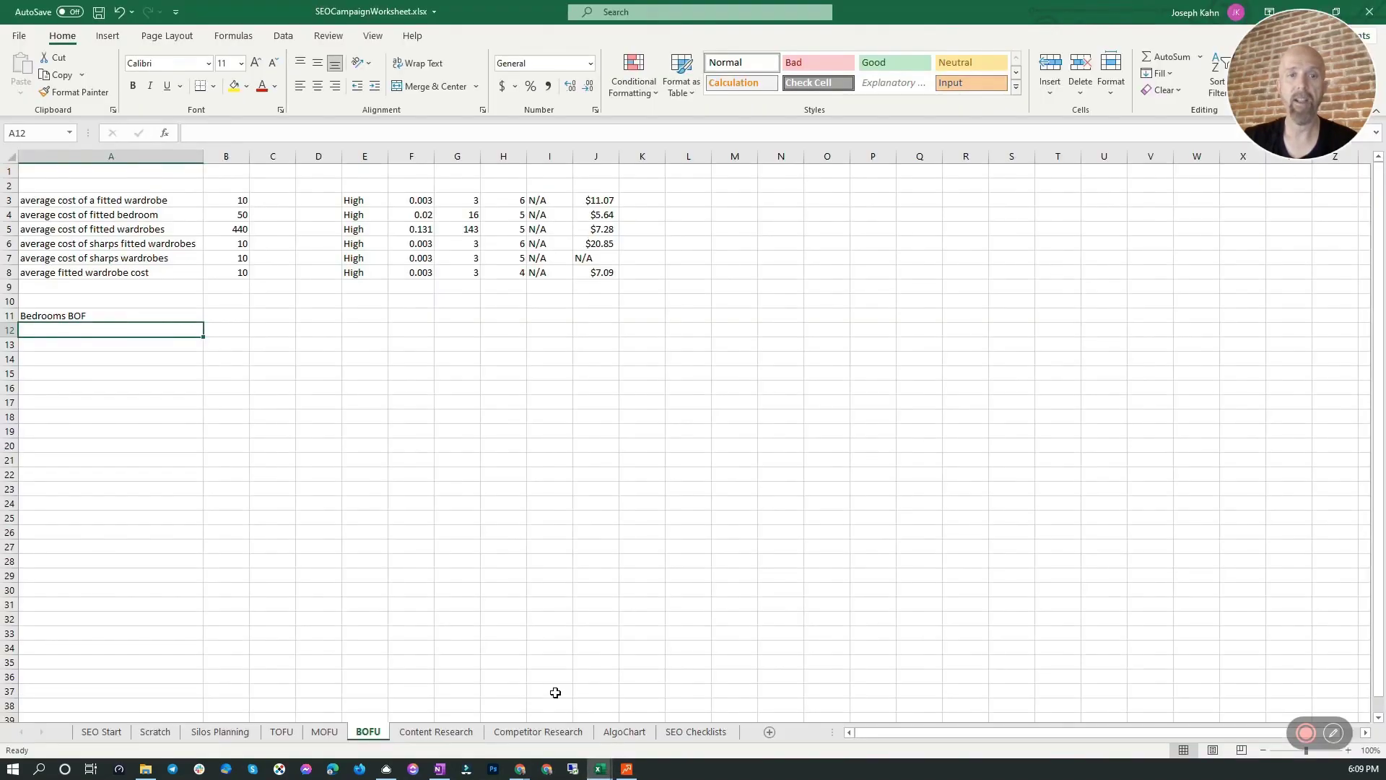
- Review the TOFU, MOFU, Content Research and Competitor Research sheets, and the Seed column at B15 of the SEO Start sheet
{"action": "left_click", "coordinate": [281, 732]}
{"action": "left_click", "coordinate": [324, 733]}
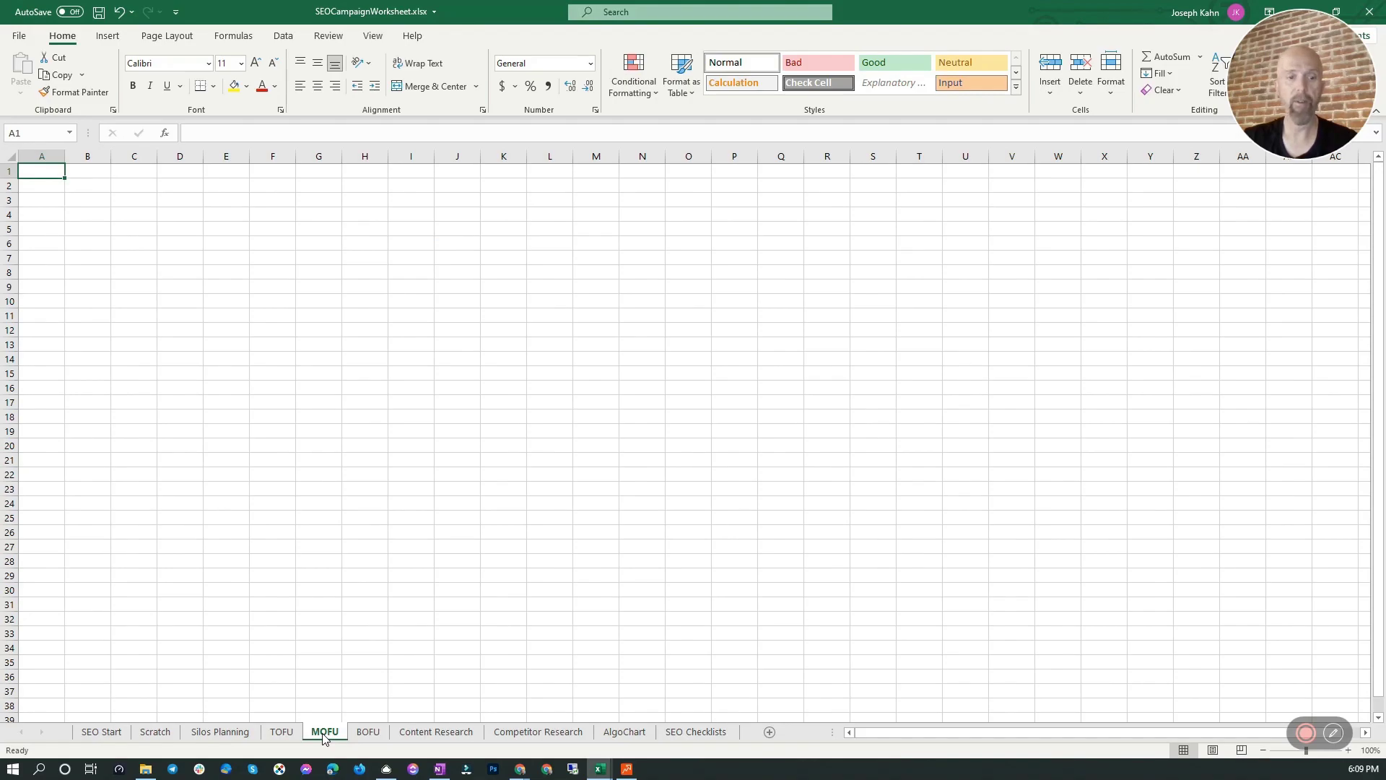
{"action": "left_click", "coordinate": [435, 733]}
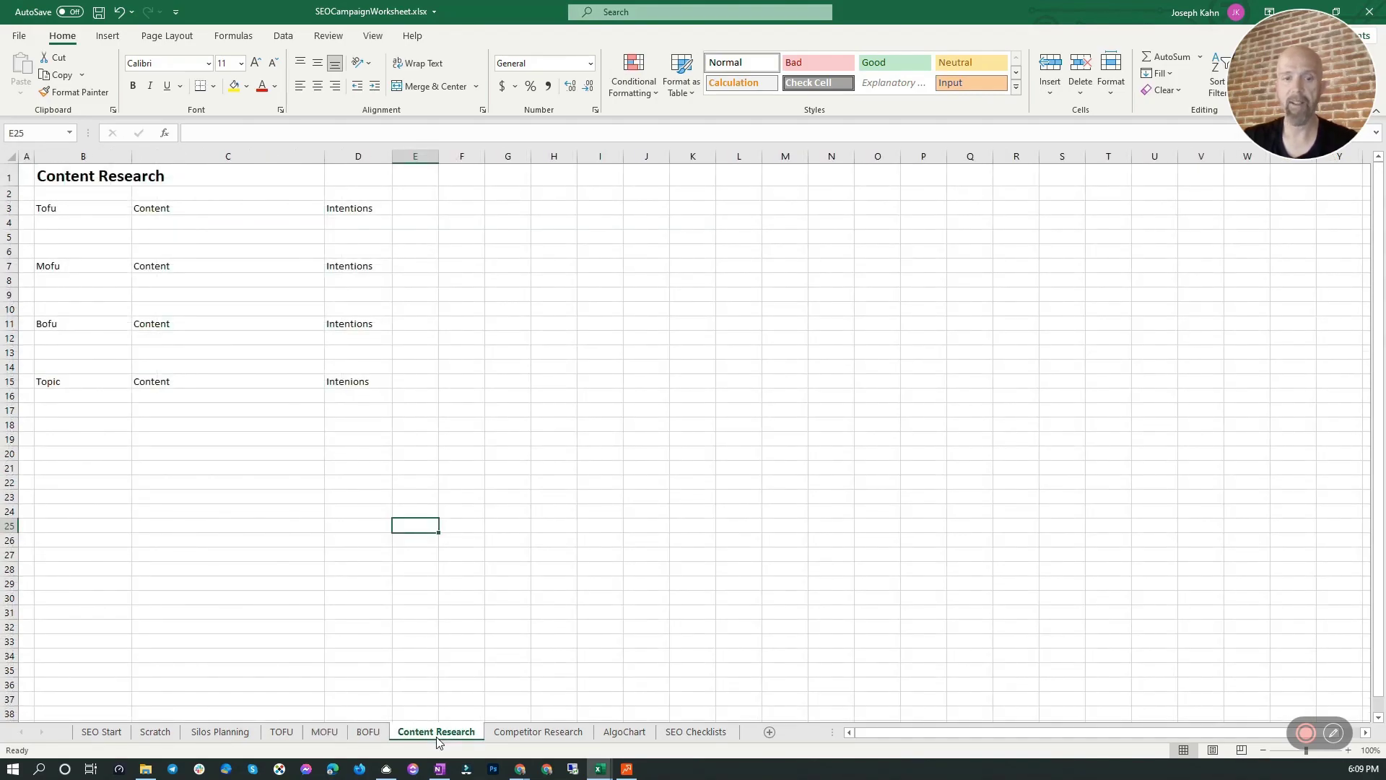
{"action": "left_click", "coordinate": [508, 733]}
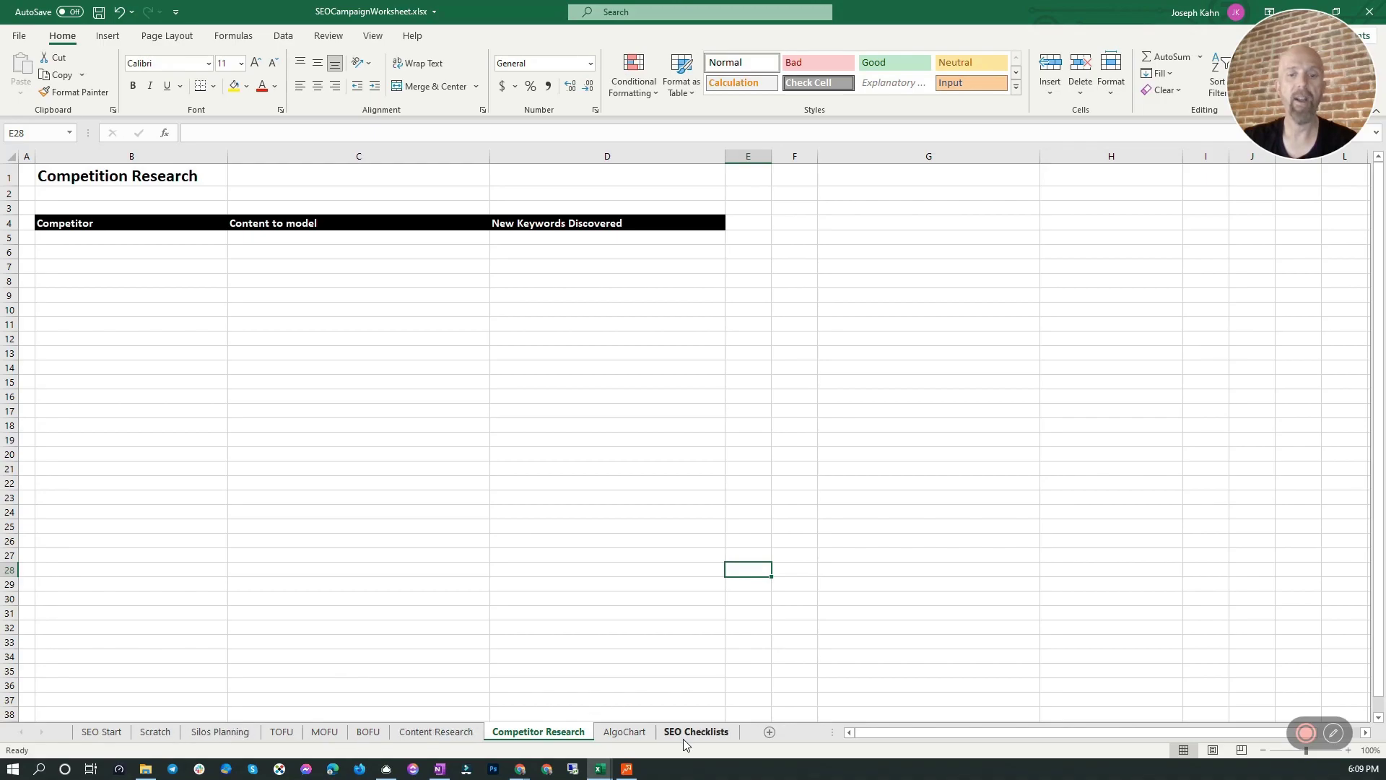
{"action": "left_click", "coordinate": [101, 732]}
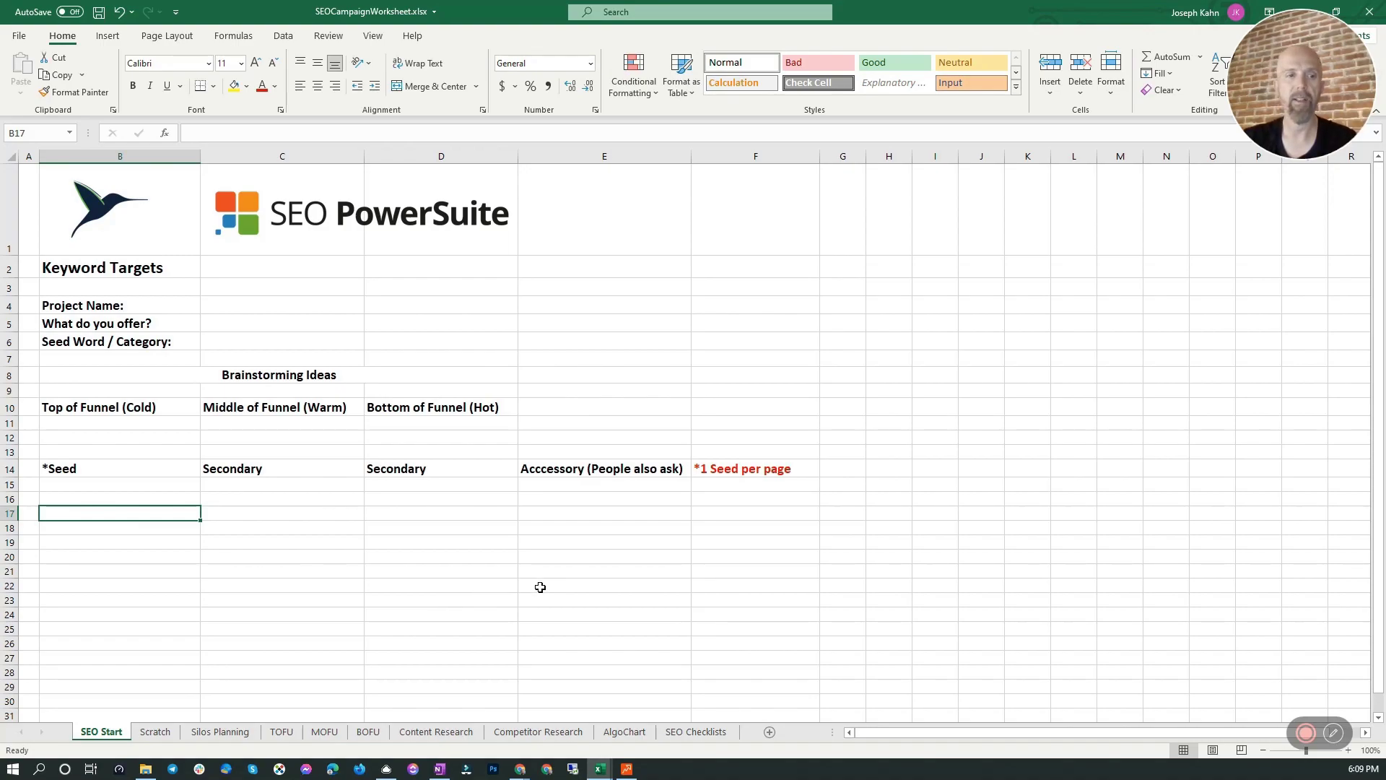
{"action": "left_click", "coordinate": [105, 485]}
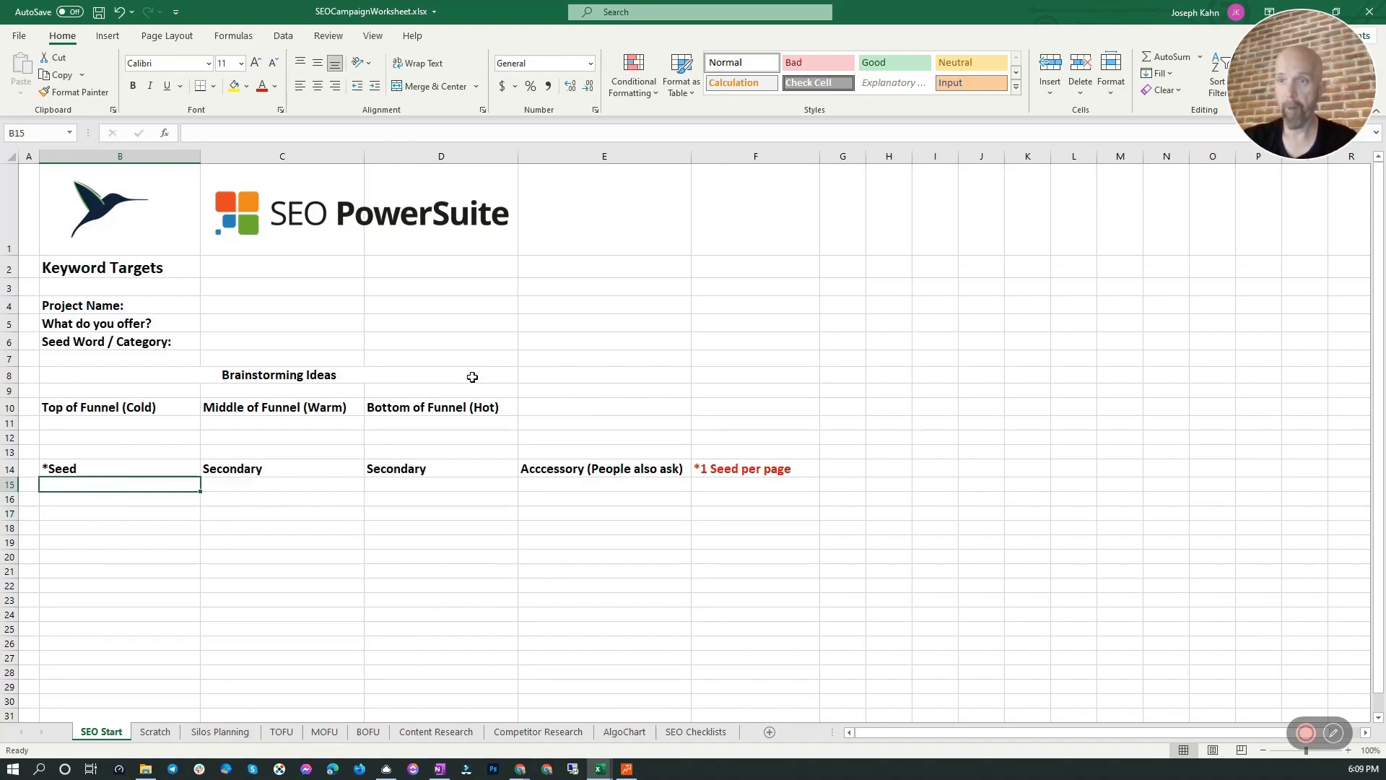
- Switch to Rank Tracker and bring up the previews of the open Chrome windows
{"action": "left_click", "coordinate": [626, 768]}
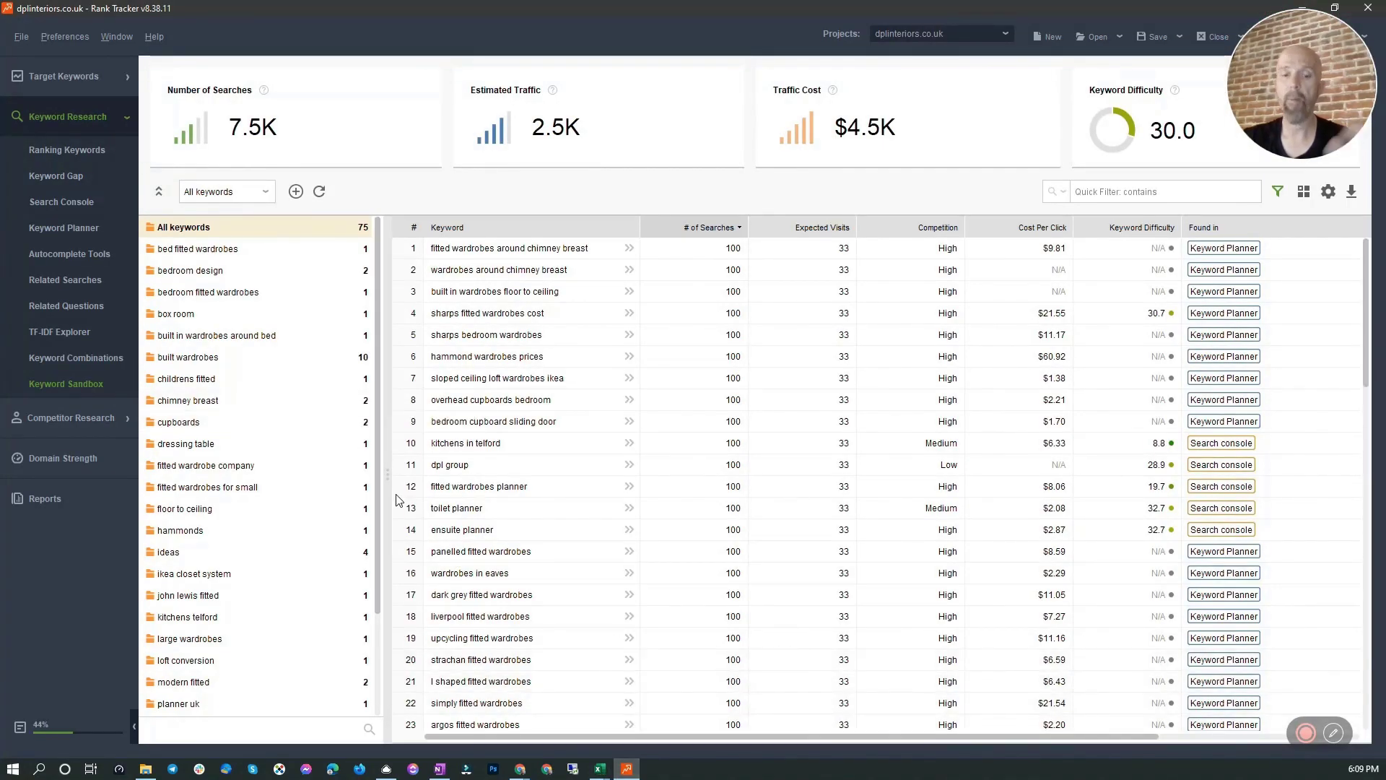
{"action": "left_click", "coordinate": [521, 770]}
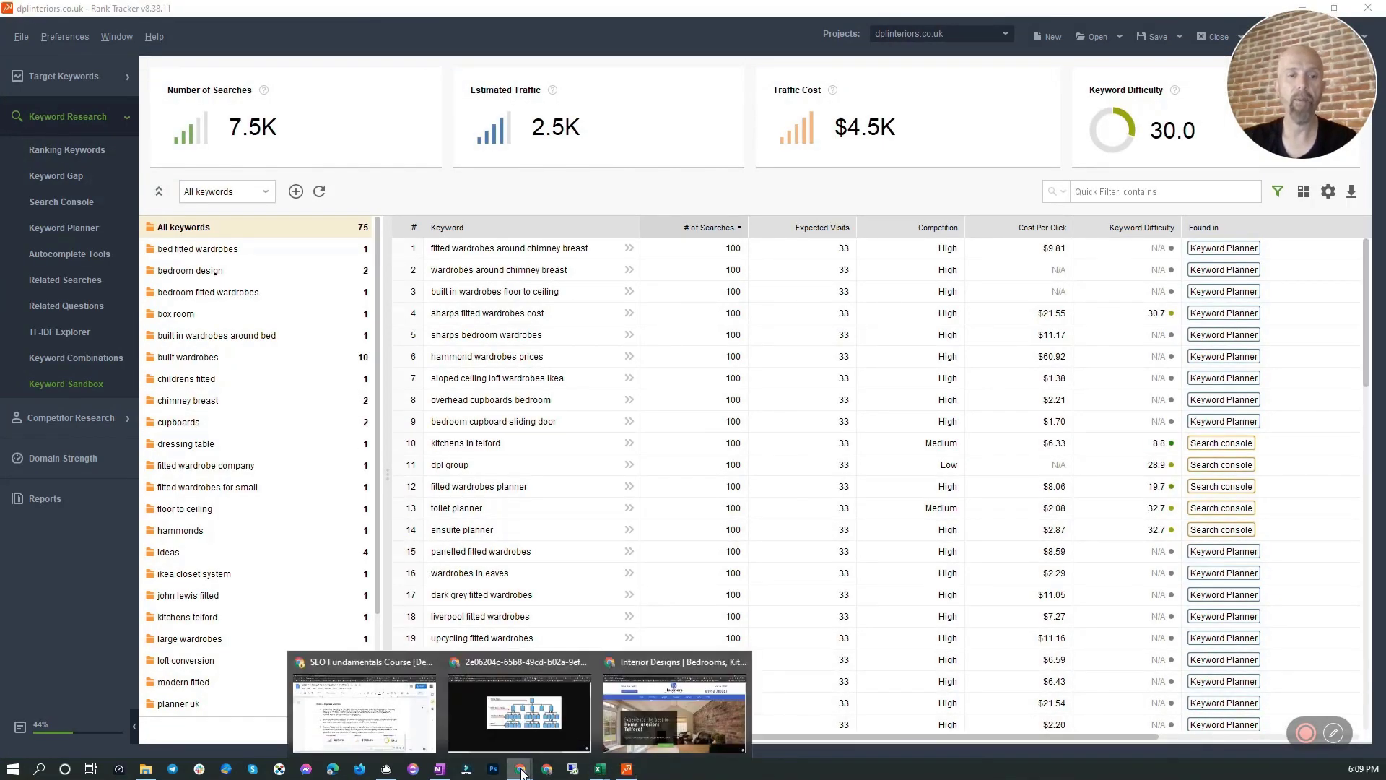